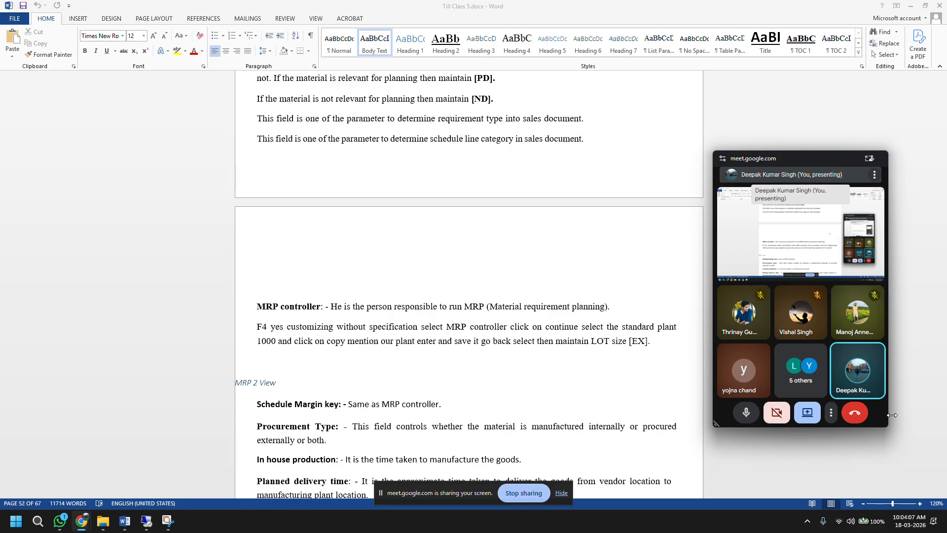
{"action": "left_click", "coordinate": [905, 527]}
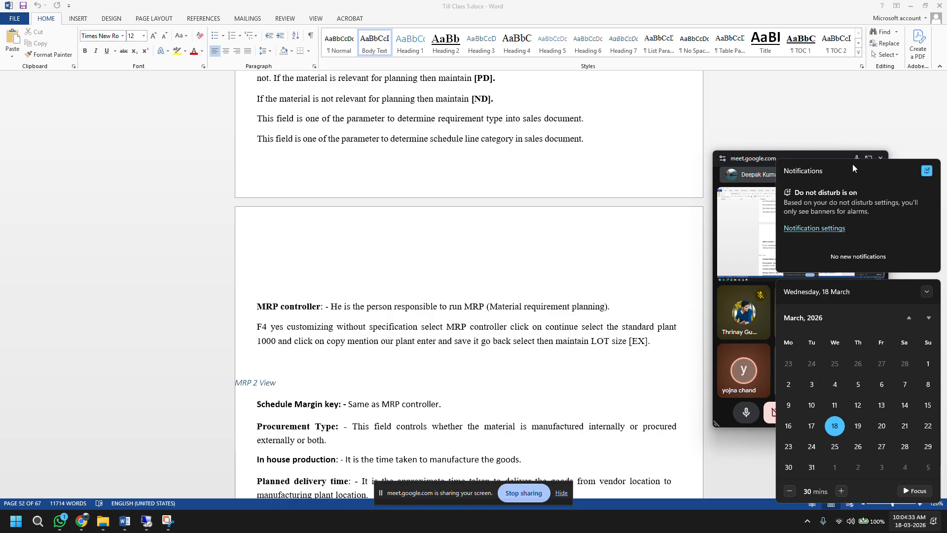
{"action": "left_click", "coordinate": [784, 156]}
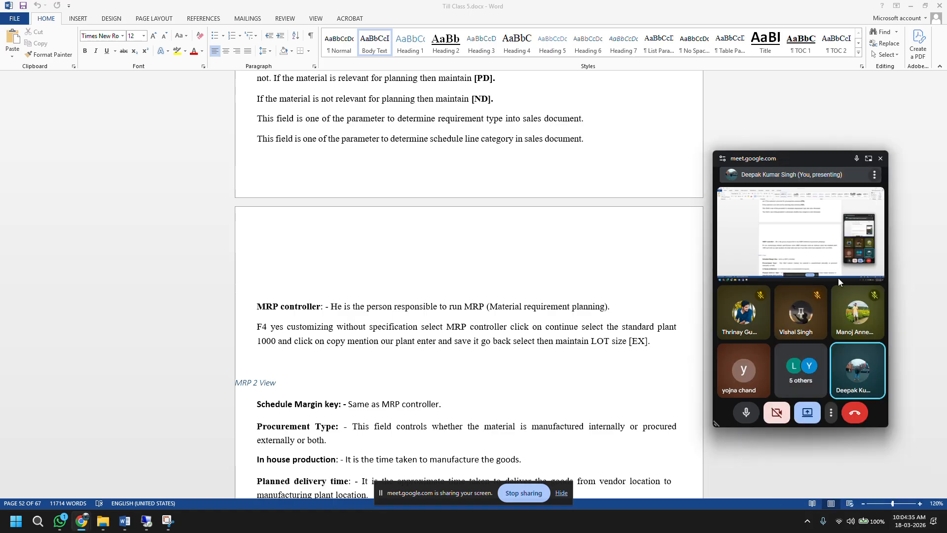
Switch to the full Google Meet call window and check the in-call messages and participants
{"action": "left_click", "coordinate": [869, 157]}
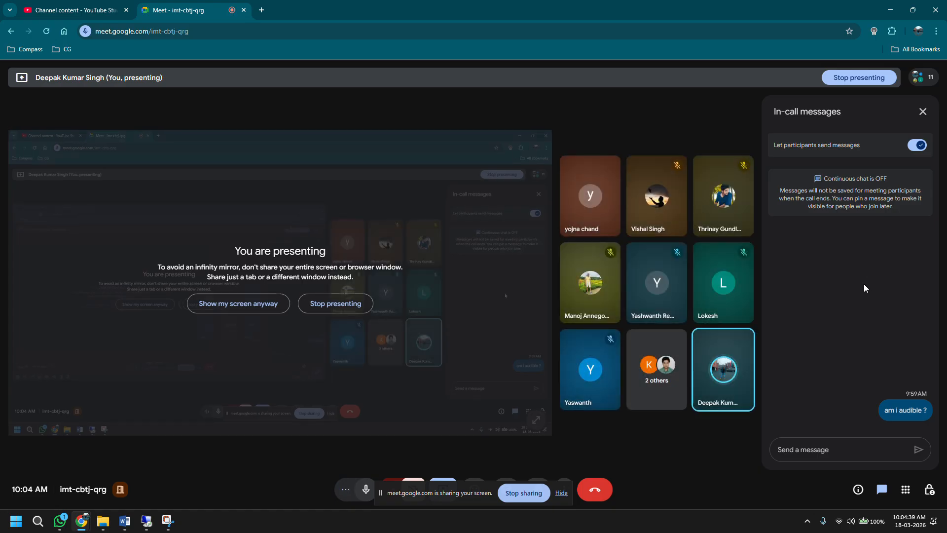
{"action": "left_click", "coordinate": [807, 454]}
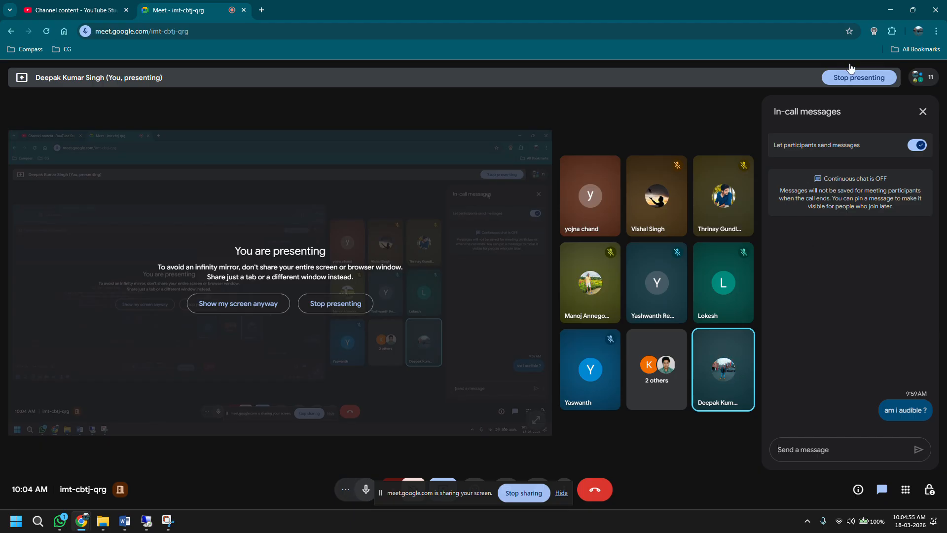
{"action": "left_click", "coordinate": [889, 15]}
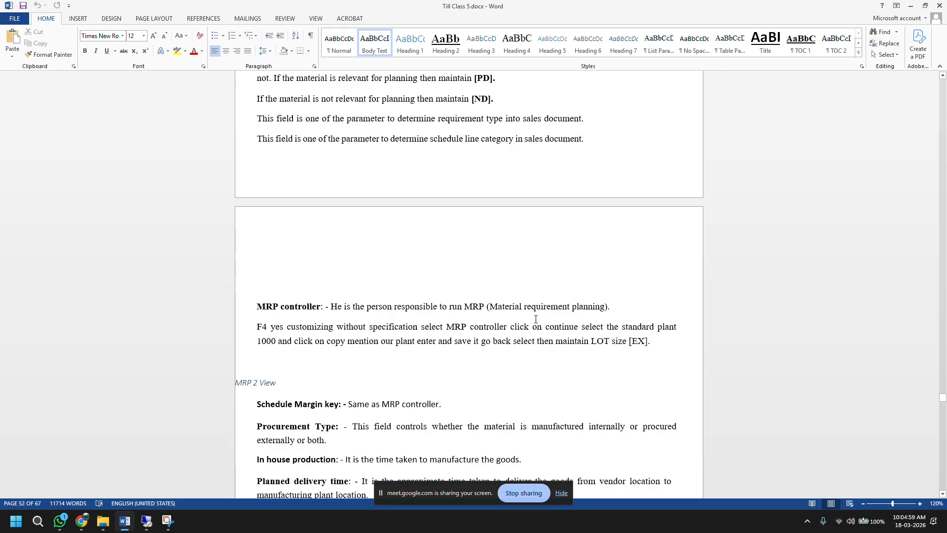
{"action": "mouse_move", "coordinate": [81, 521]}
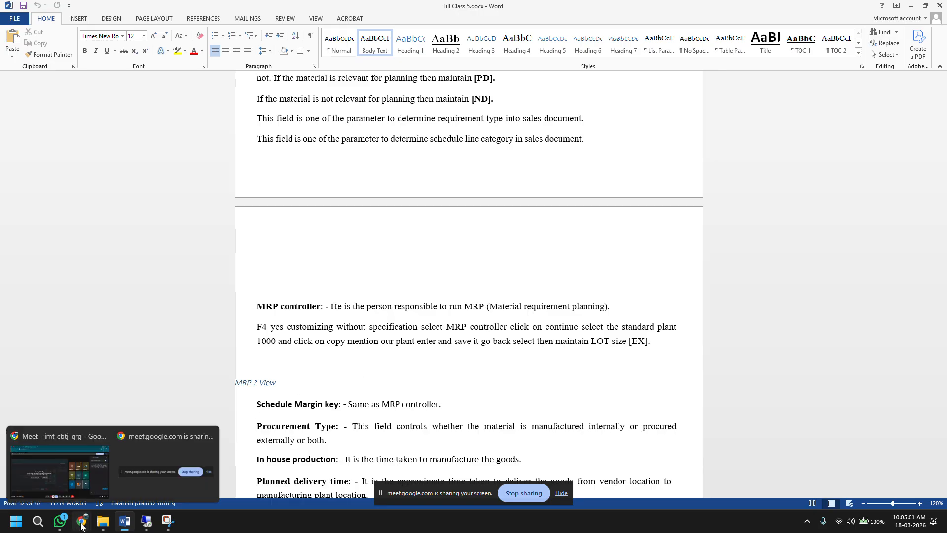
{"action": "left_click", "coordinate": [75, 486]}
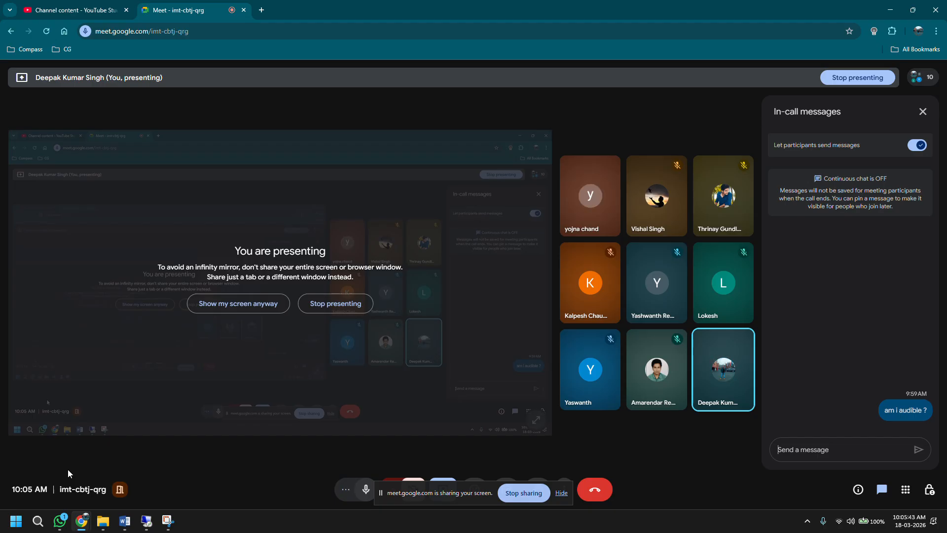
Return to the Word notes, review the MRP views, and select the term "In house production" under MRP 2 View
{"action": "left_click", "coordinate": [124, 521]}
{"action": "scroll", "coordinate": [479, 277], "scroll_direction": "up", "scroll_amount": 3}
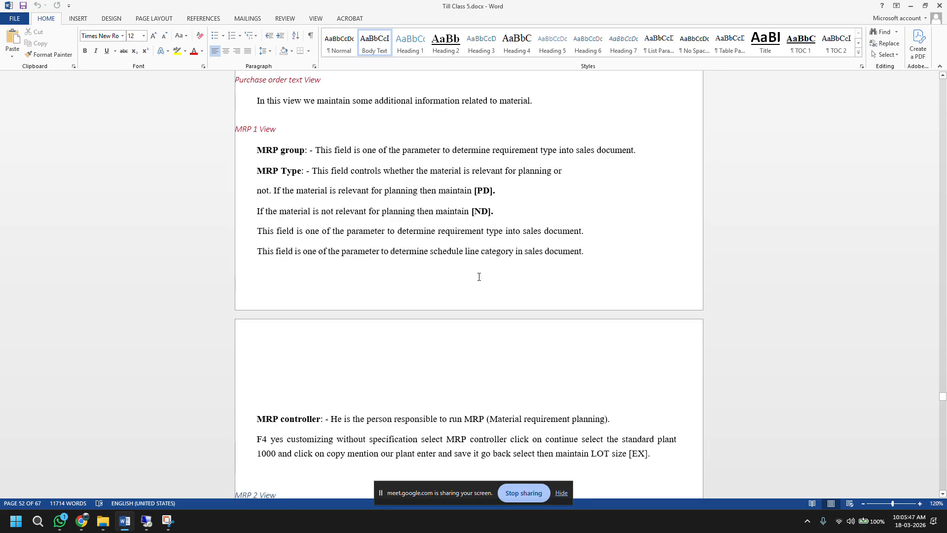
{"action": "scroll", "coordinate": [479, 277], "scroll_direction": "down", "scroll_amount": 15}
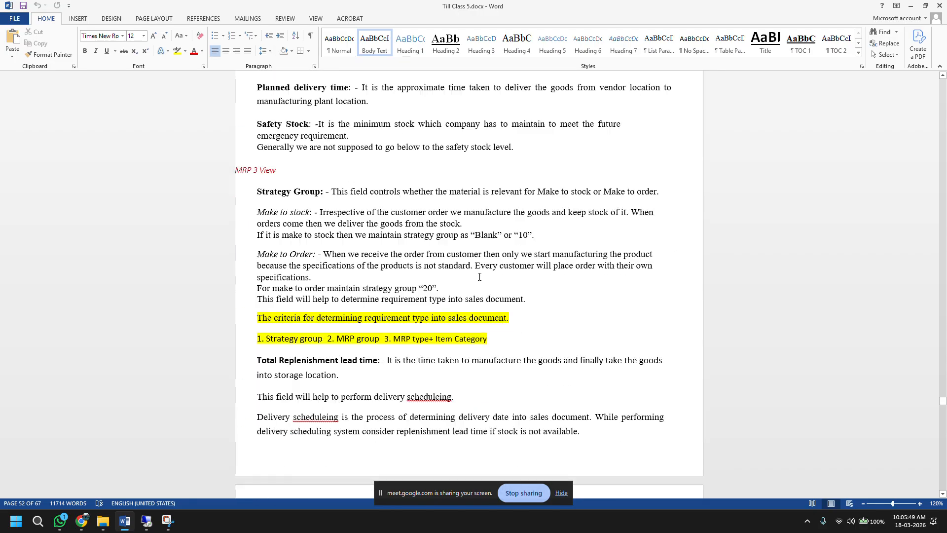
{"action": "scroll", "coordinate": [479, 276], "scroll_direction": "up", "scroll_amount": 4}
{"action": "scroll", "coordinate": [479, 277], "scroll_direction": "up", "scroll_amount": 12}
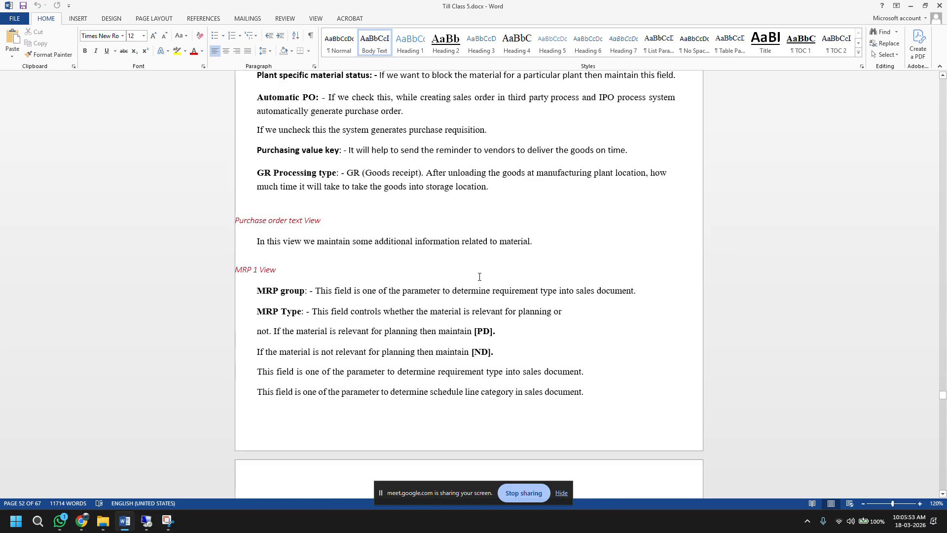
{"action": "scroll", "coordinate": [479, 276], "scroll_direction": "down", "scroll_amount": 7}
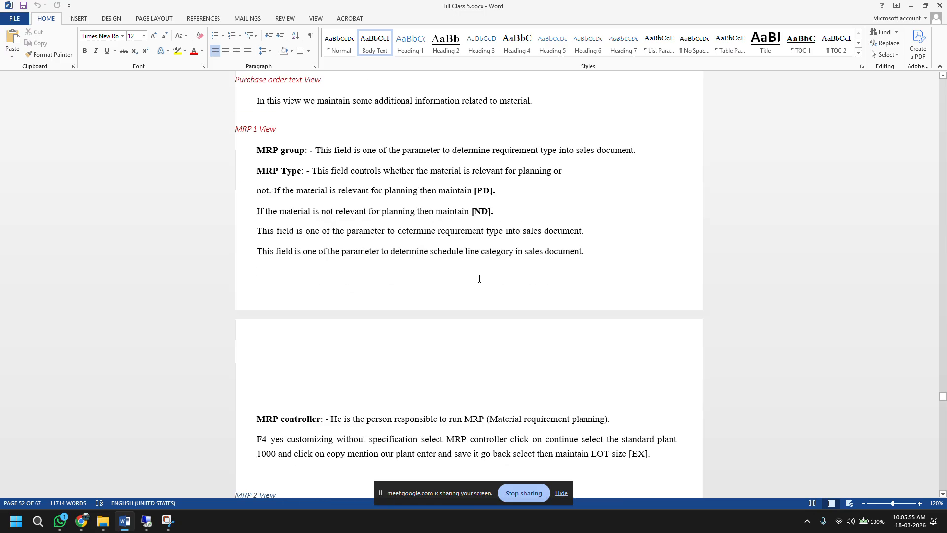
{"action": "scroll", "coordinate": [479, 279], "scroll_direction": "down", "scroll_amount": 3}
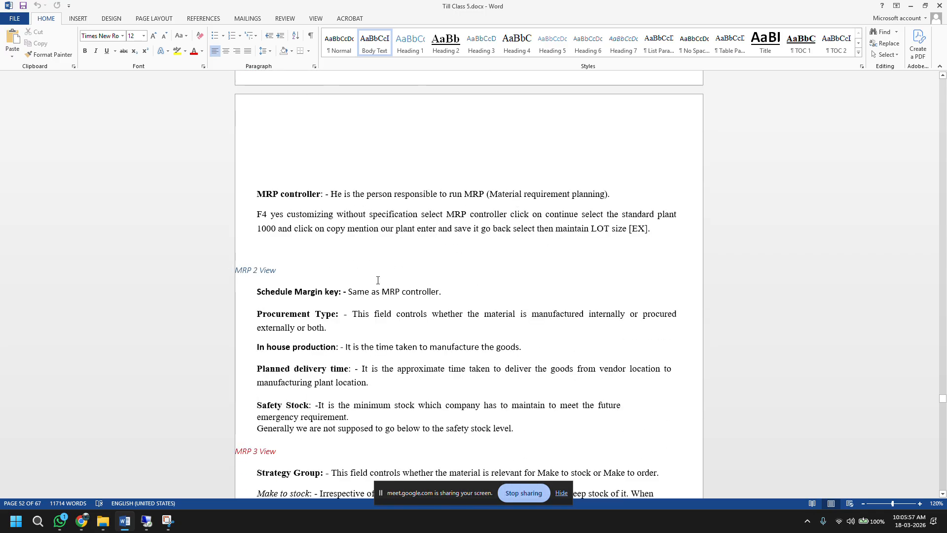
{"action": "scroll", "coordinate": [378, 280], "scroll_direction": "down", "scroll_amount": 1}
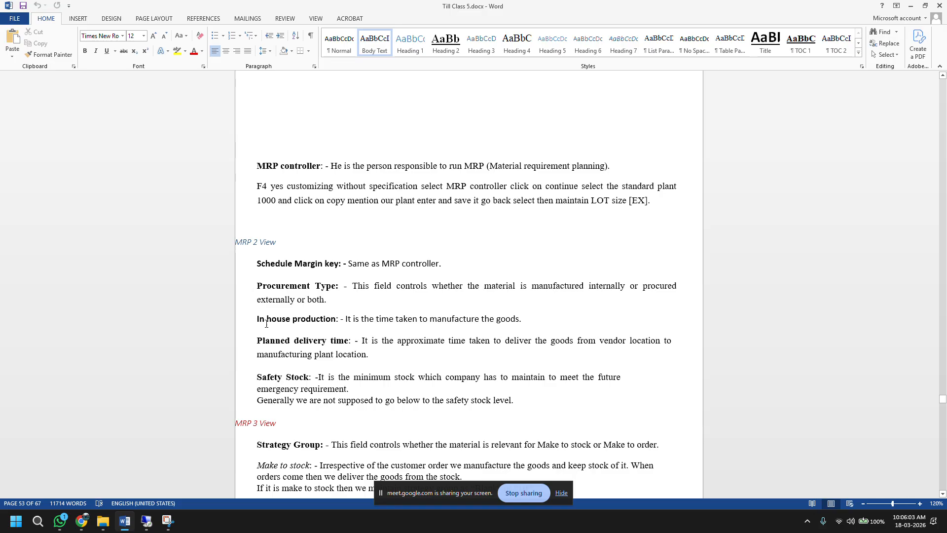
{"action": "left_click_drag", "start_coordinate": [258, 319], "coordinate": [311, 320]}
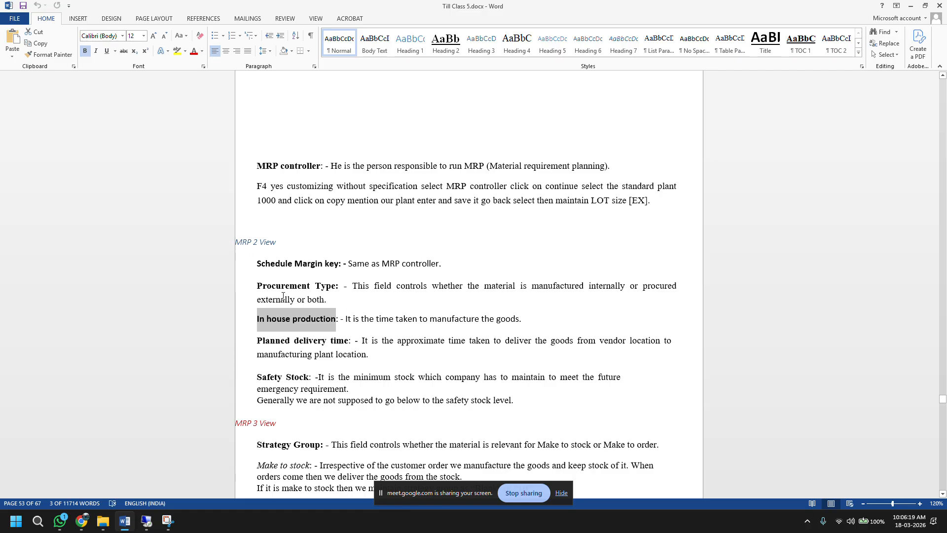
Select the term "Total Replenishment lead time" under MRP 3 View in the notes
{"action": "scroll", "coordinate": [282, 296], "scroll_direction": "down", "scroll_amount": 7}
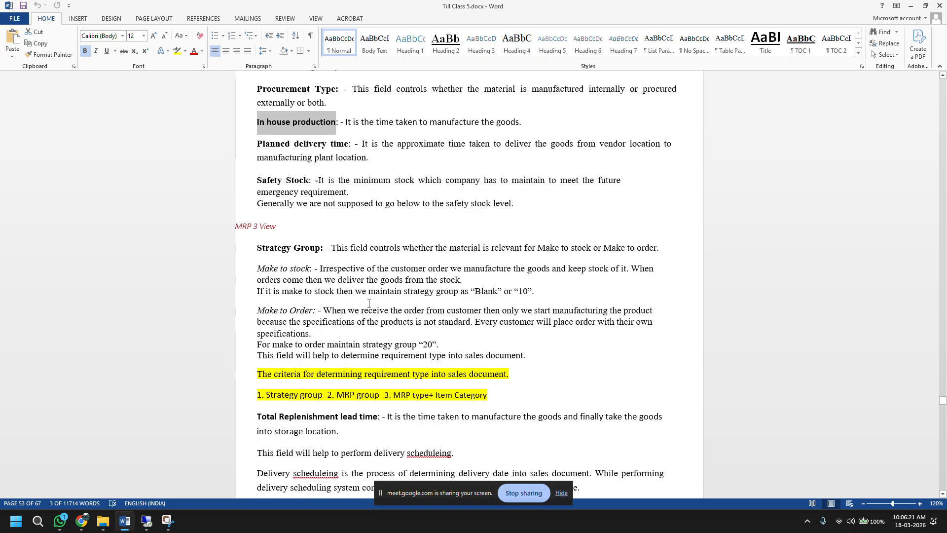
{"action": "scroll", "coordinate": [369, 303], "scroll_direction": "down", "scroll_amount": 1}
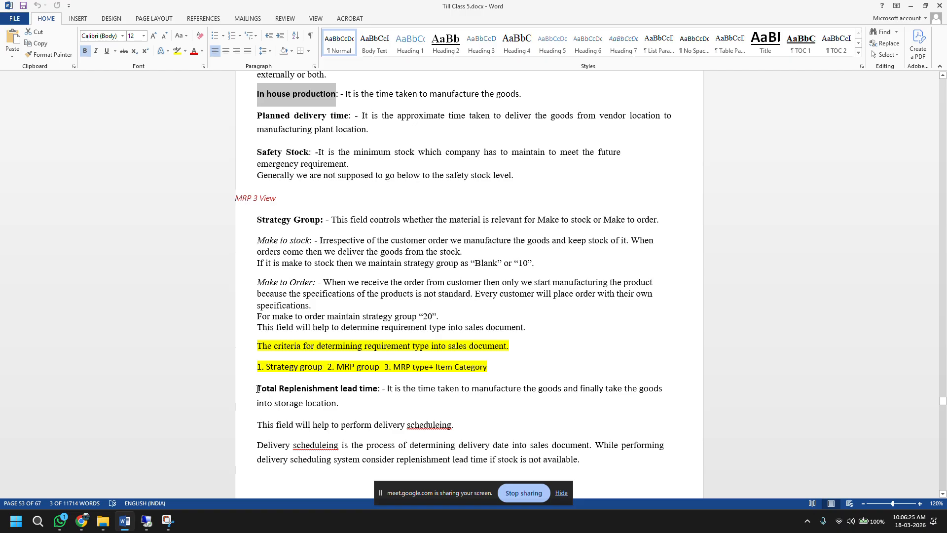
{"action": "left_click_drag", "start_coordinate": [257, 389], "coordinate": [377, 387]}
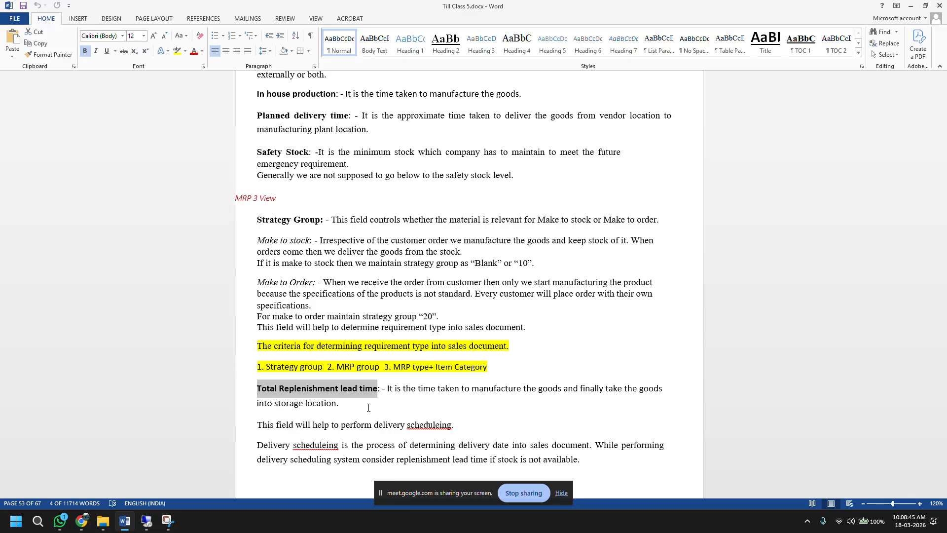
Switch to SAP and display the existing standard order for material TG12 with transaction VA03
{"action": "left_click", "coordinate": [147, 521]}
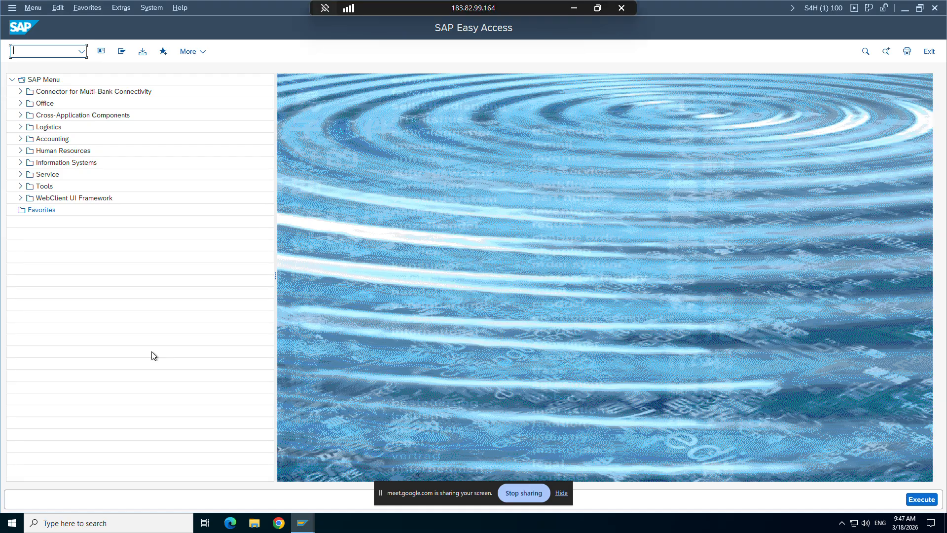
{"action": "type", "text": "va03"}
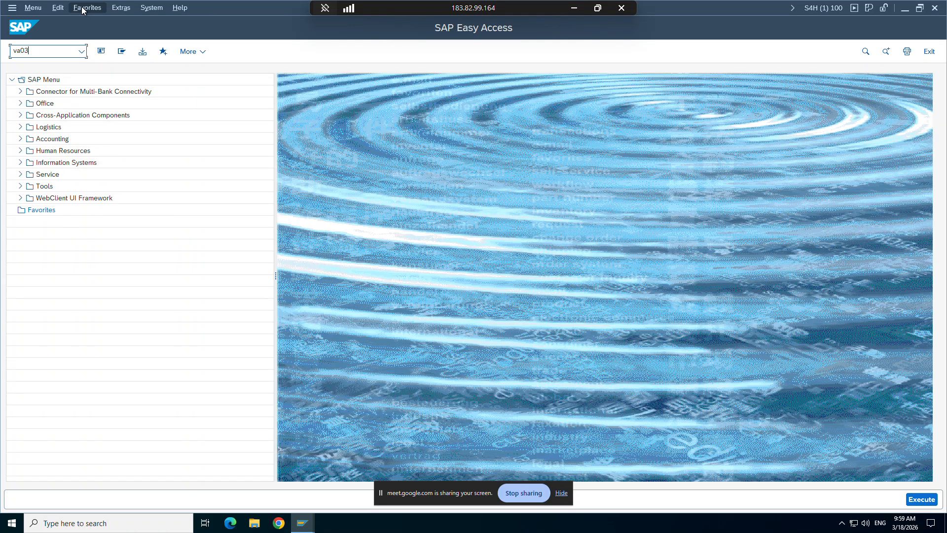
{"action": "key", "text": "Return"}
{"action": "type", "text": "5643"}
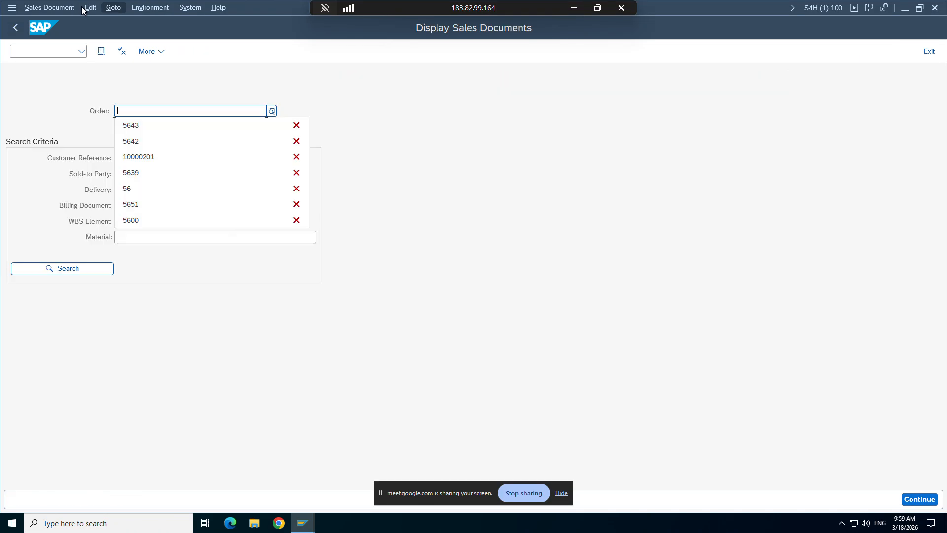
{"action": "key", "text": "Return"}
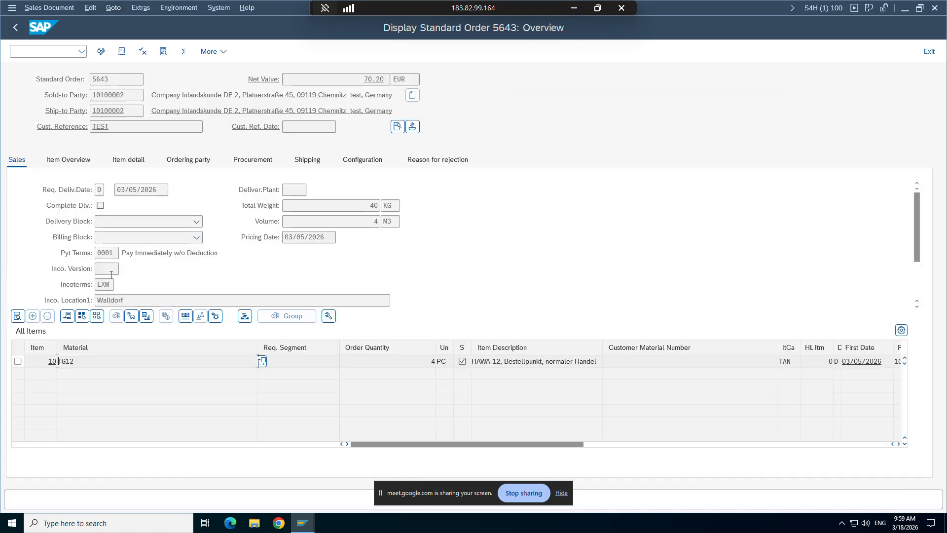
Open the schedule lines of item 10 (TG12) and mark the 03/23/2026 line to examine its delivery date and confirmed quantity
{"action": "double_click", "coordinate": [65, 362]}
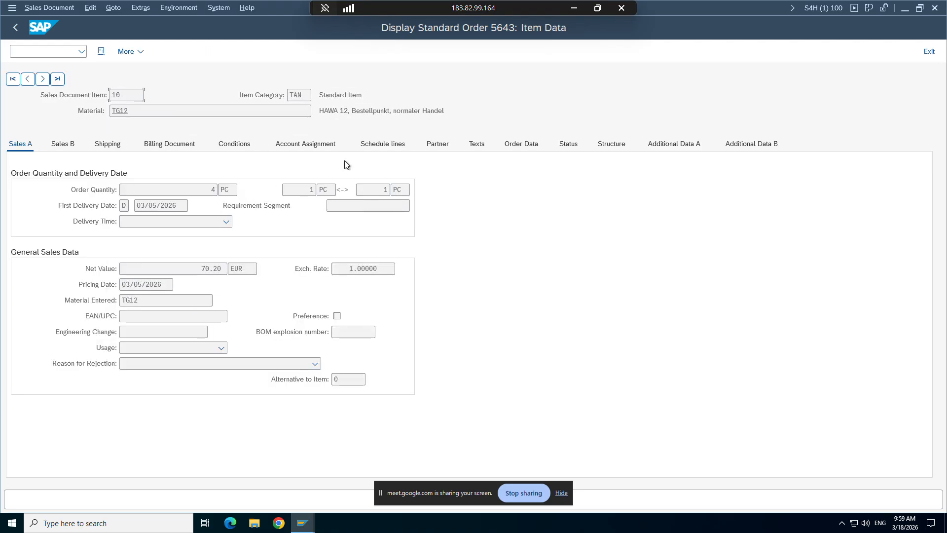
{"action": "left_click", "coordinate": [374, 144]}
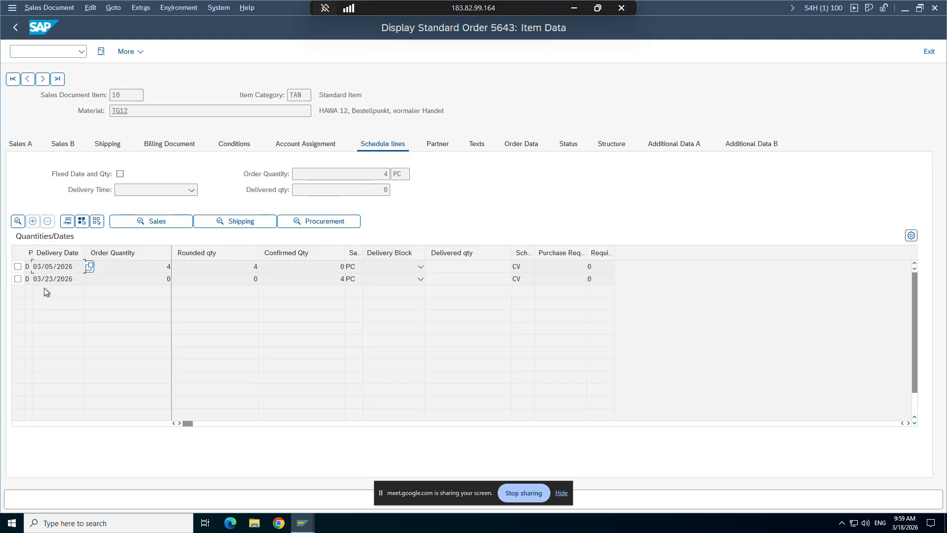
{"action": "left_click_drag", "start_coordinate": [53, 268], "coordinate": [47, 268]}
{"action": "left_click_drag", "start_coordinate": [56, 279], "coordinate": [47, 279]}
{"action": "left_click", "coordinate": [18, 280]}
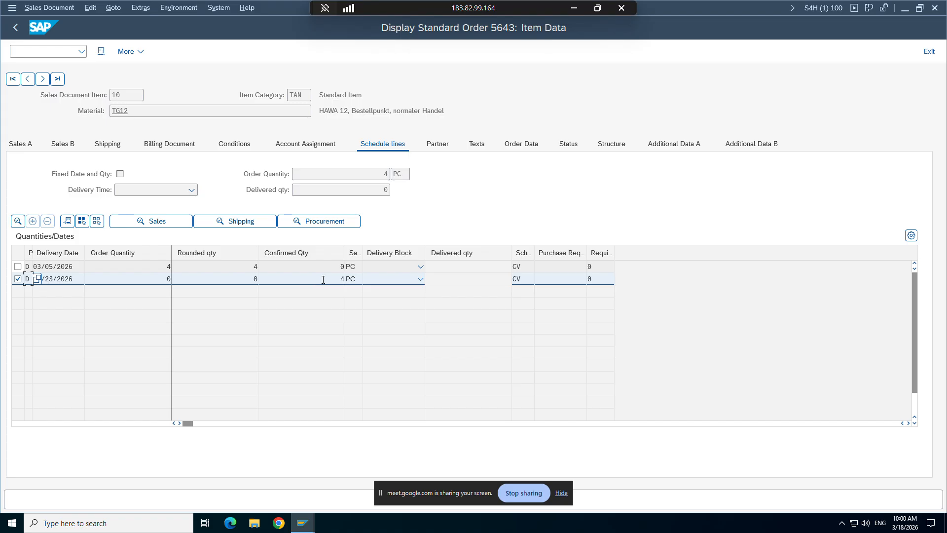
{"action": "double_click", "coordinate": [342, 280]}
Switch back to the Word notes and select the term "Storage condition" under General plan data storage 1 view
{"action": "left_click", "coordinate": [575, 9]}
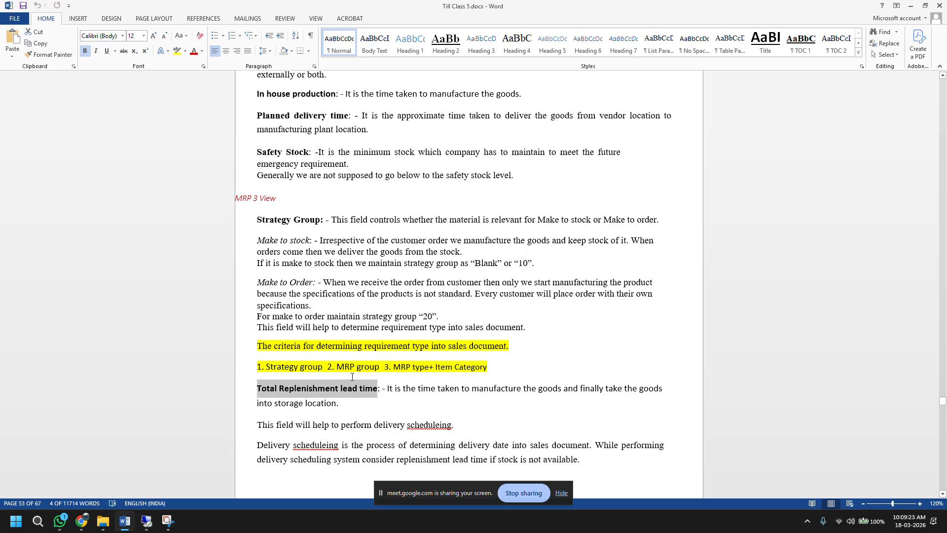
{"action": "left_click", "coordinate": [351, 409]}
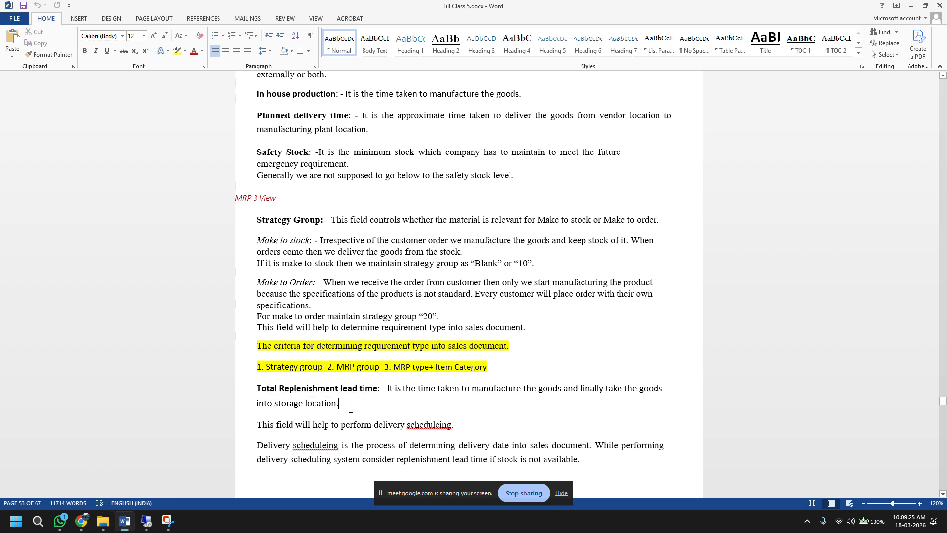
{"action": "scroll", "coordinate": [339, 395], "scroll_direction": "down", "scroll_amount": 6}
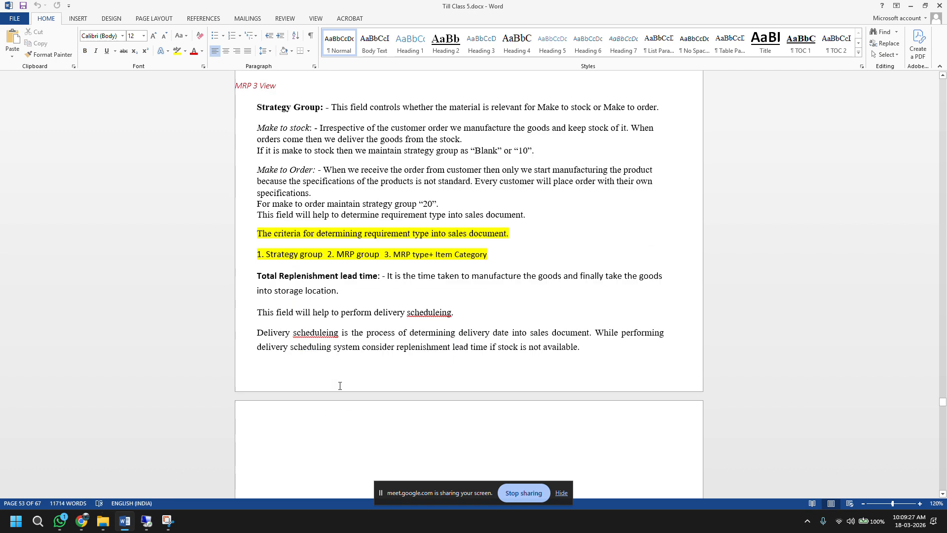
{"action": "scroll", "coordinate": [339, 385], "scroll_direction": "down", "scroll_amount": 1}
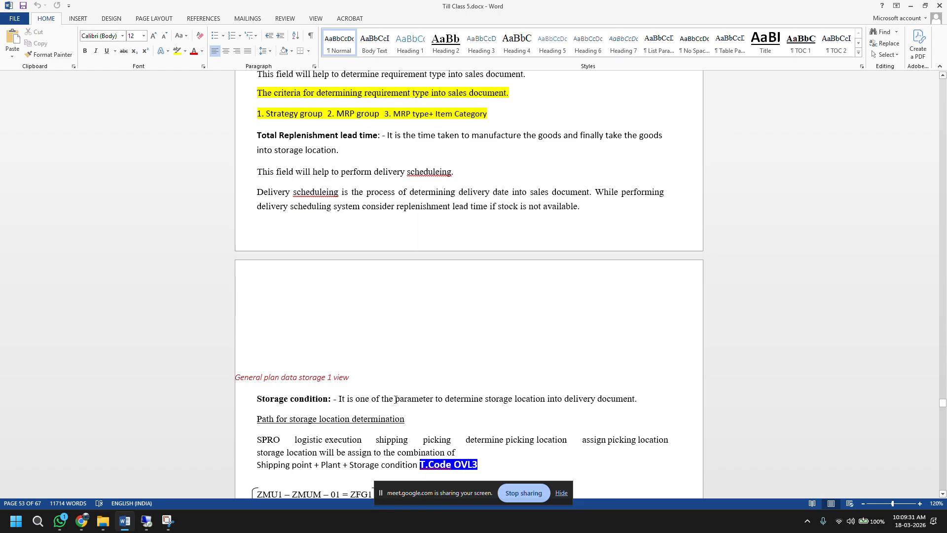
{"action": "left_click_drag", "start_coordinate": [258, 399], "coordinate": [336, 401]}
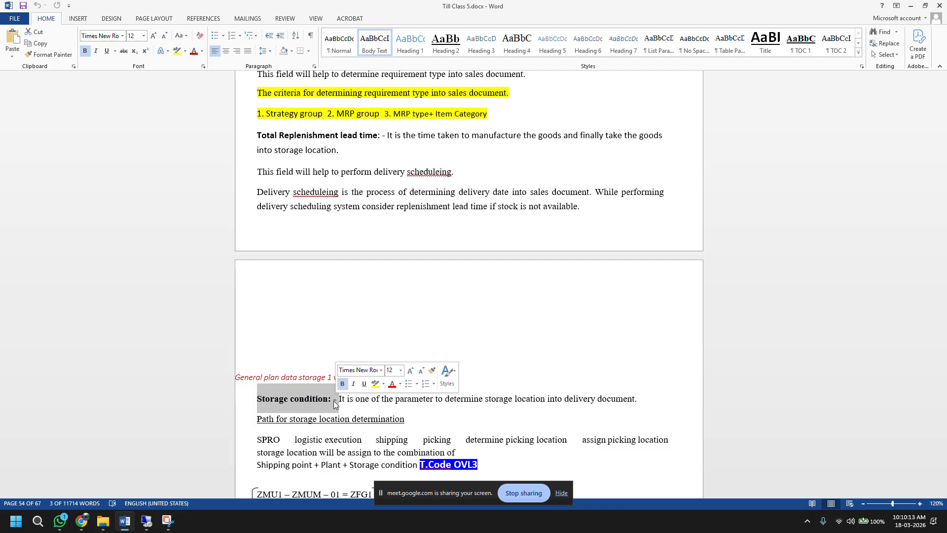
Switch to SAP and examine the storage location field in the shipping data of order item 10
{"action": "left_click", "coordinate": [146, 521]}
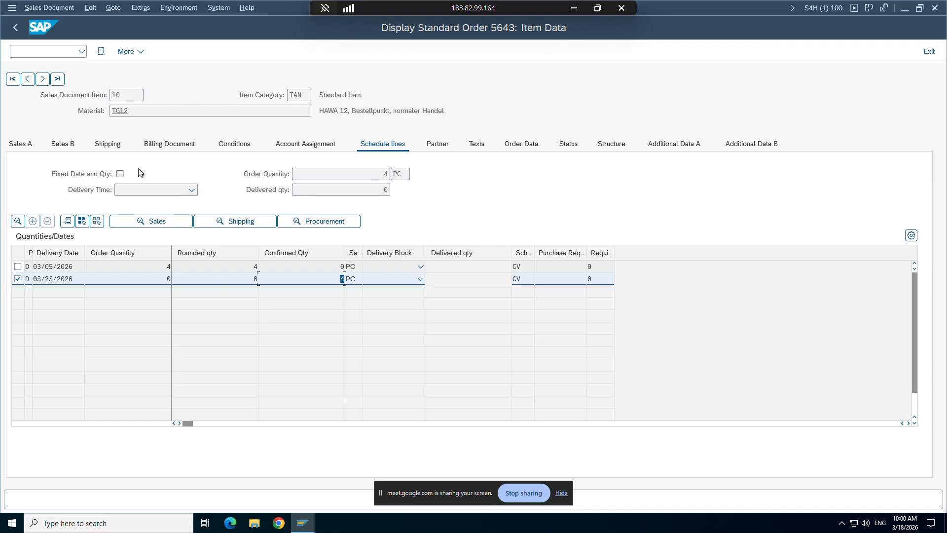
{"action": "left_click", "coordinate": [122, 147]}
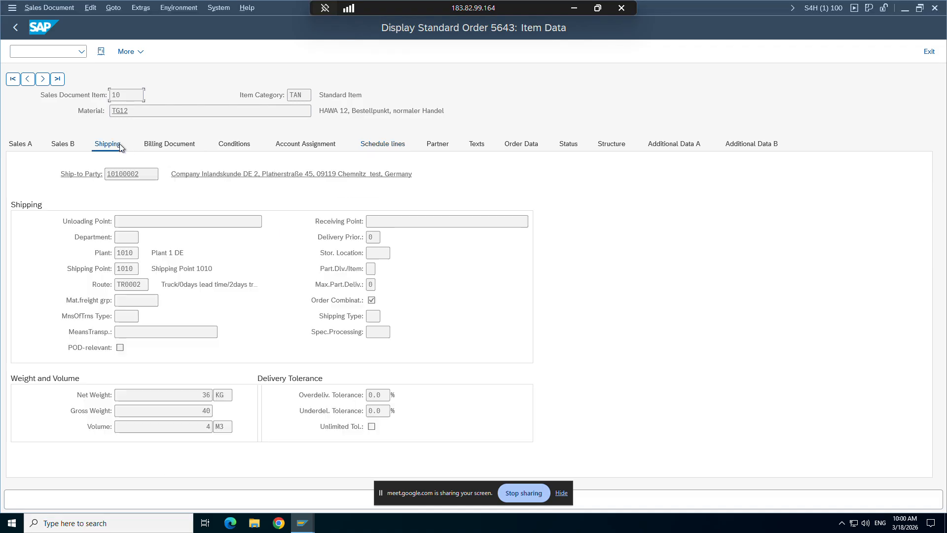
{"action": "left_click", "coordinate": [378, 253]}
Open a new SAP session and start transaction VL03N for displaying outbound deliveries
{"action": "left_click", "coordinate": [12, 9]}
{"action": "left_click", "coordinate": [40, 117]}
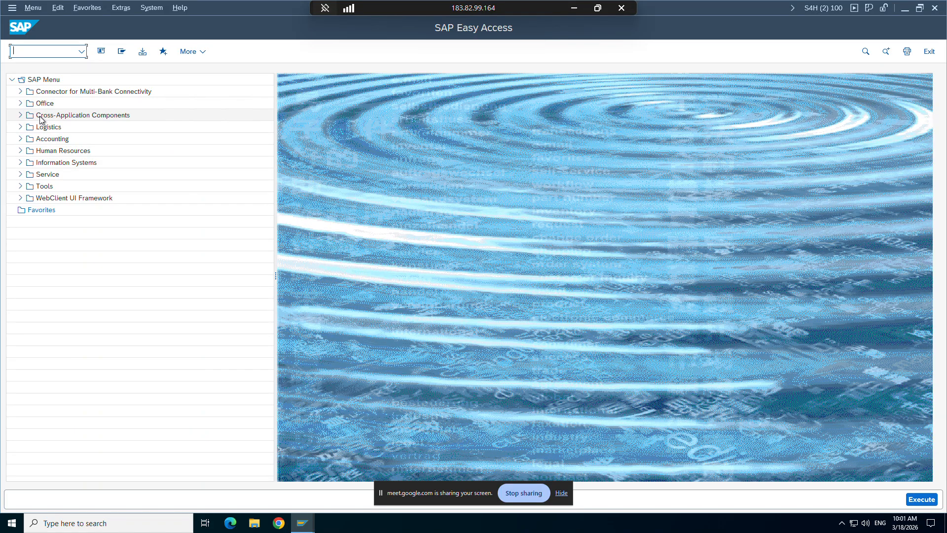
{"action": "type", "text": "vl02"}
{"action": "key", "text": "BackSpace"}
{"action": "type", "text": "3n"}
{"action": "key", "text": "Return"}
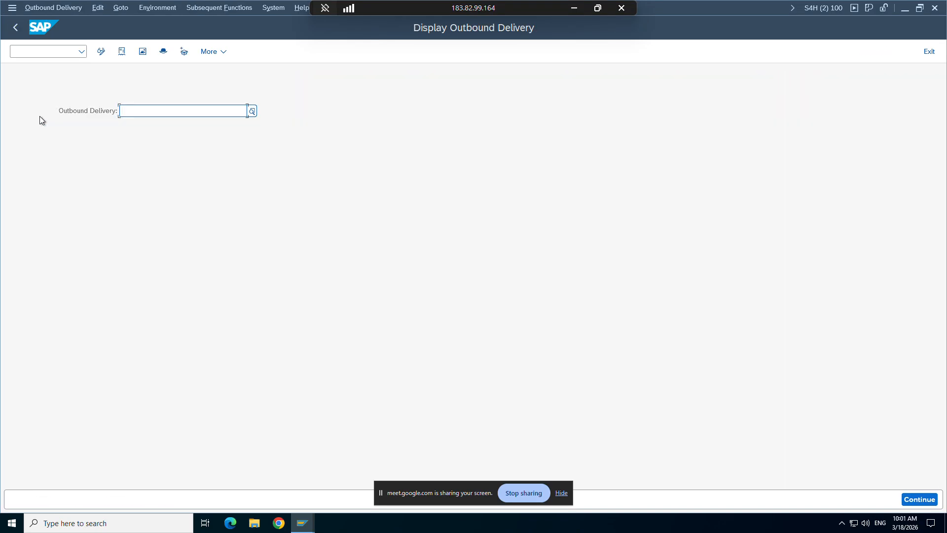
Fill in the outbound delivery number from the suggested entries and display the delivery's overview
{"action": "key", "text": "BackSpace"}
{"action": "left_click", "coordinate": [148, 127]}
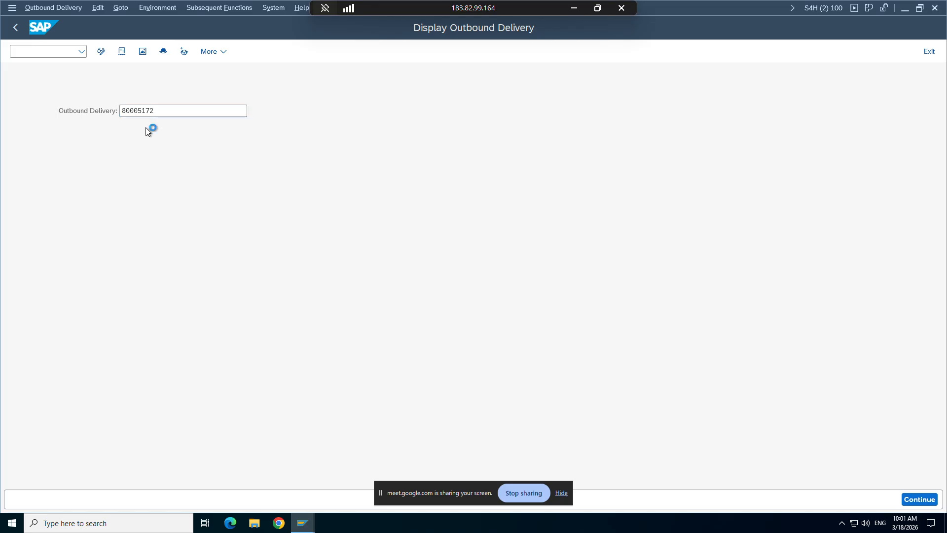
{"action": "key", "text": "Return"}
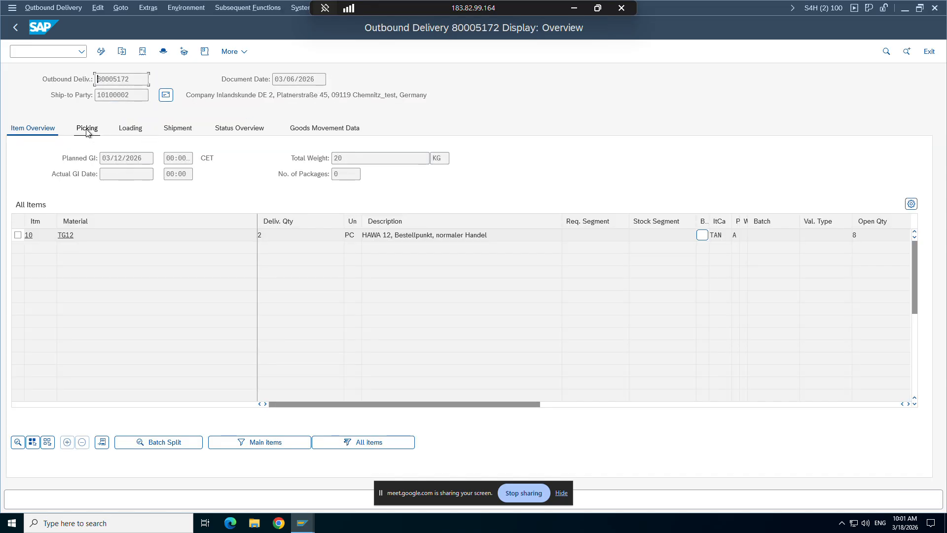
Examine the plant and storage location of item 10 in the outbound delivery's picking data
{"action": "left_click", "coordinate": [87, 130]}
{"action": "left_click", "coordinate": [297, 236]}
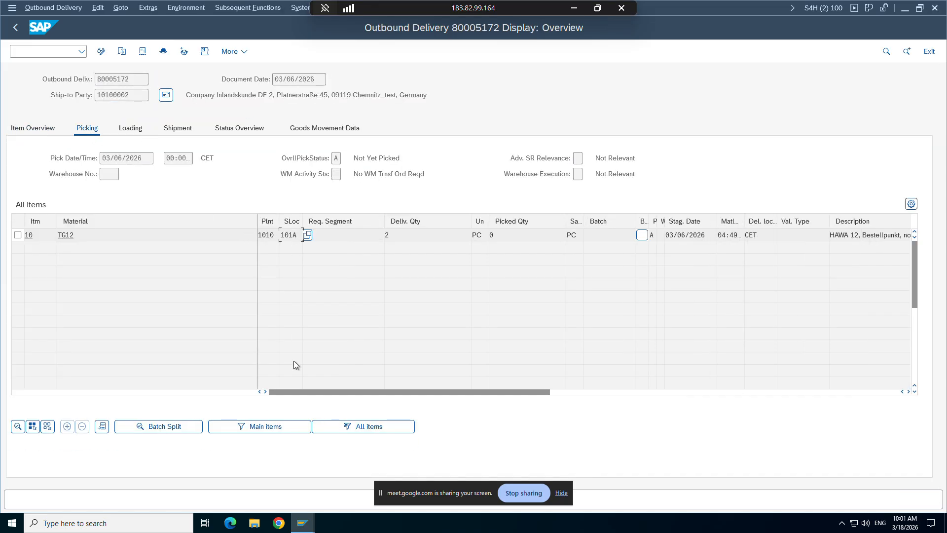
{"action": "left_click_drag", "start_coordinate": [75, 235], "coordinate": [55, 236]}
{"action": "mouse_move", "coordinate": [275, 236]}
{"action": "left_mouse_down"}
{"action": "mouse_move", "coordinate": [259, 235]}
{"action": "mouse_move", "coordinate": [280, 236]}
{"action": "left_mouse_up"}
Open a new SAP session and start the stock overview transaction MMBE
{"action": "left_click", "coordinate": [8, 12]}
{"action": "left_click", "coordinate": [31, 117]}
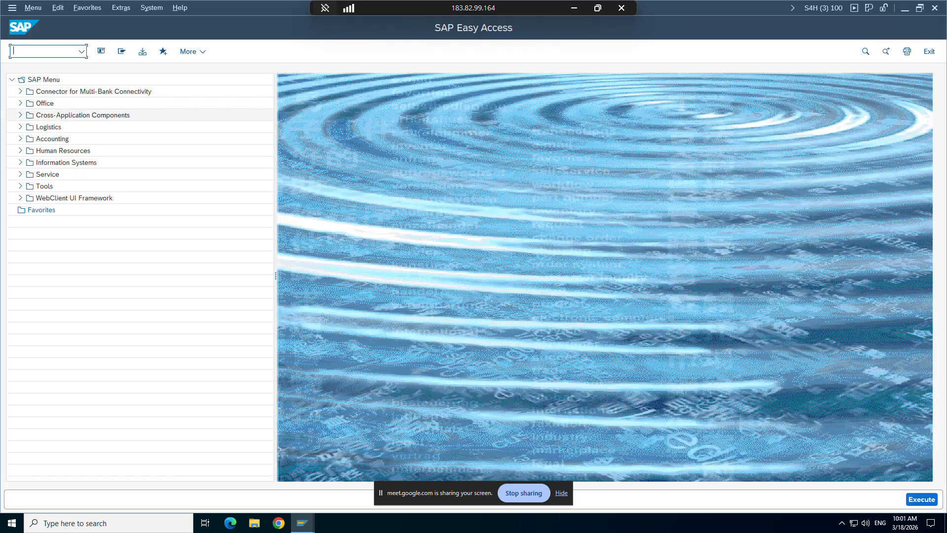
{"action": "type", "text": "mmbe"}
{"action": "key", "text": "Return"}
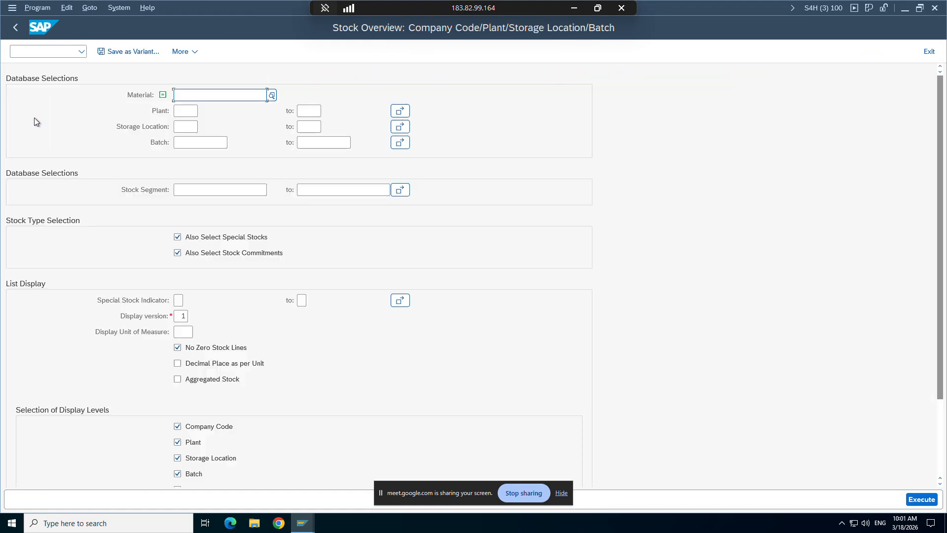
Display the stock overview for material TG12 and examine storage locations 0001 and 101A under plant 1010
{"action": "type", "text": "TG12"}
{"action": "left_click", "coordinate": [922, 500]}
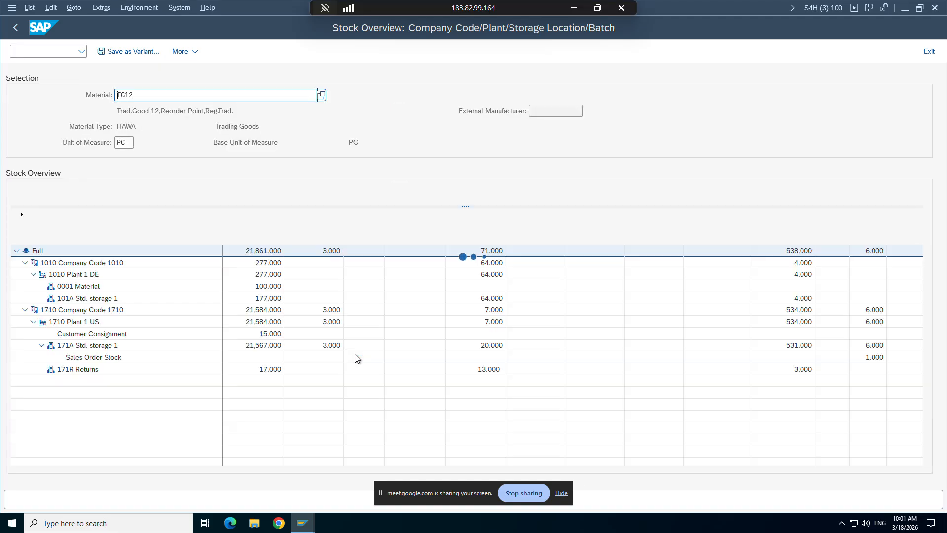
{"action": "left_click", "coordinate": [61, 287]}
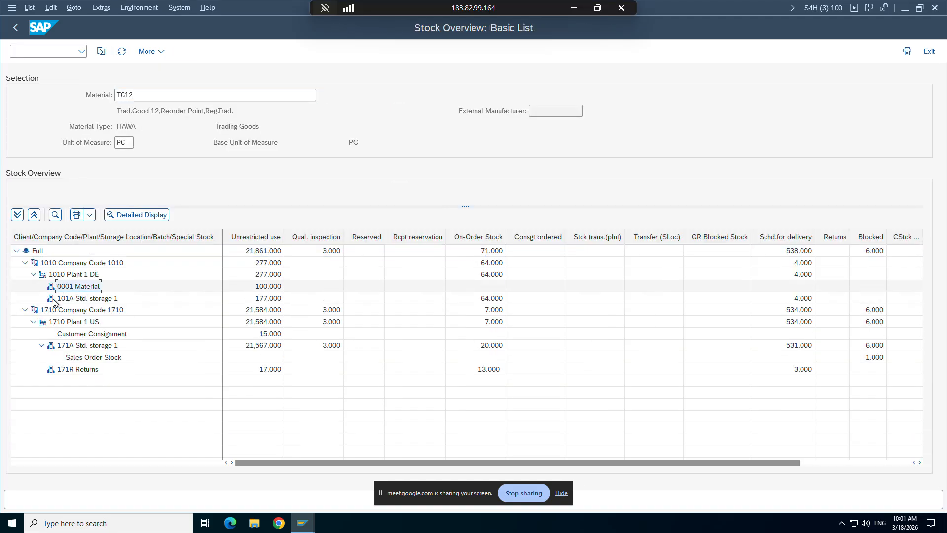
{"action": "left_click", "coordinate": [61, 298]}
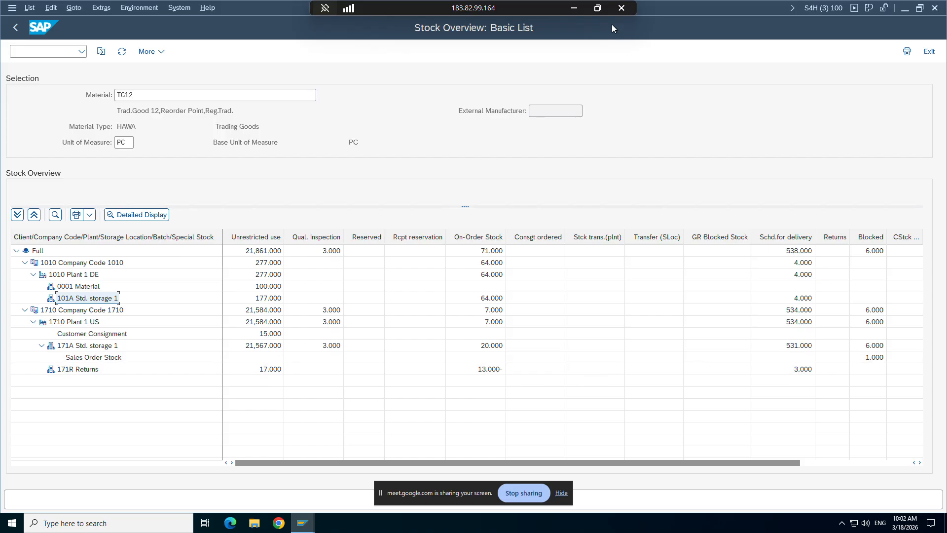
Switch to the Word notes and select the Valuation class explanation under Accounting 1 view, through the valuation class for trading goods
{"action": "left_click", "coordinate": [574, 8]}
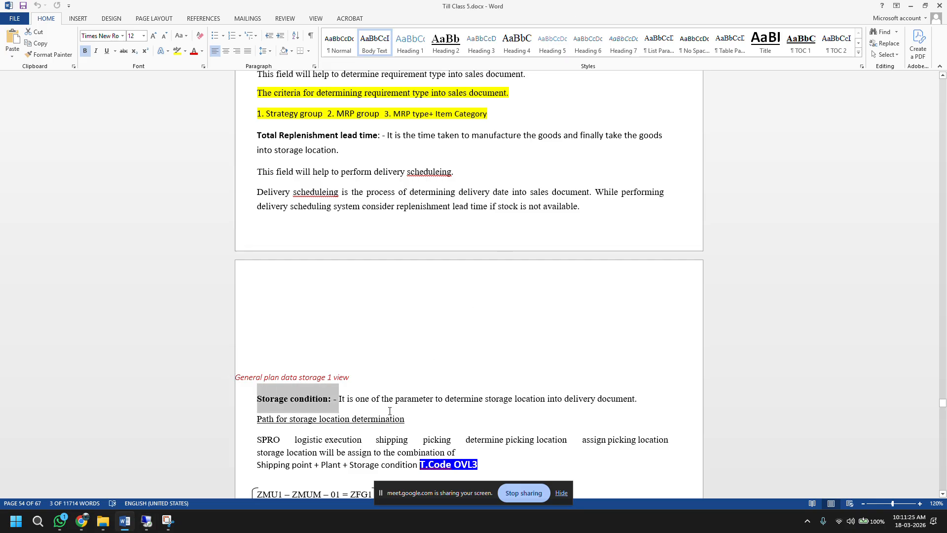
{"action": "scroll", "coordinate": [390, 411], "scroll_direction": "down", "scroll_amount": 4}
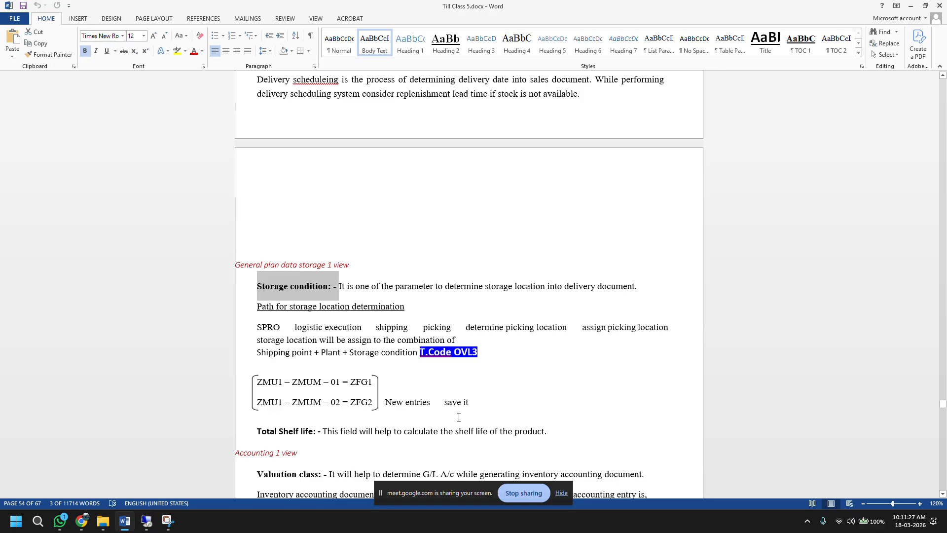
{"action": "scroll", "coordinate": [459, 418], "scroll_direction": "down", "scroll_amount": 3}
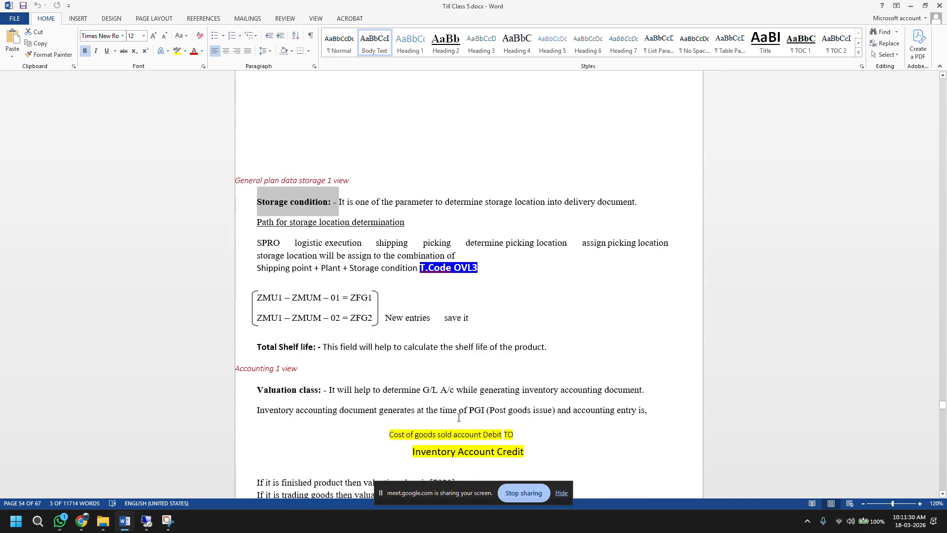
{"action": "scroll", "coordinate": [351, 358], "scroll_direction": "down", "scroll_amount": 3}
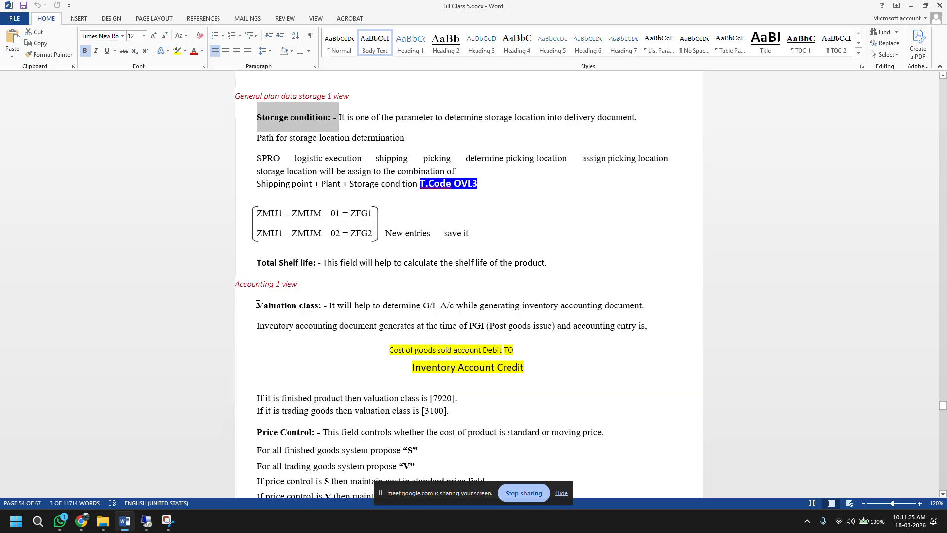
{"action": "left_click_drag", "start_coordinate": [257, 304], "coordinate": [468, 416]}
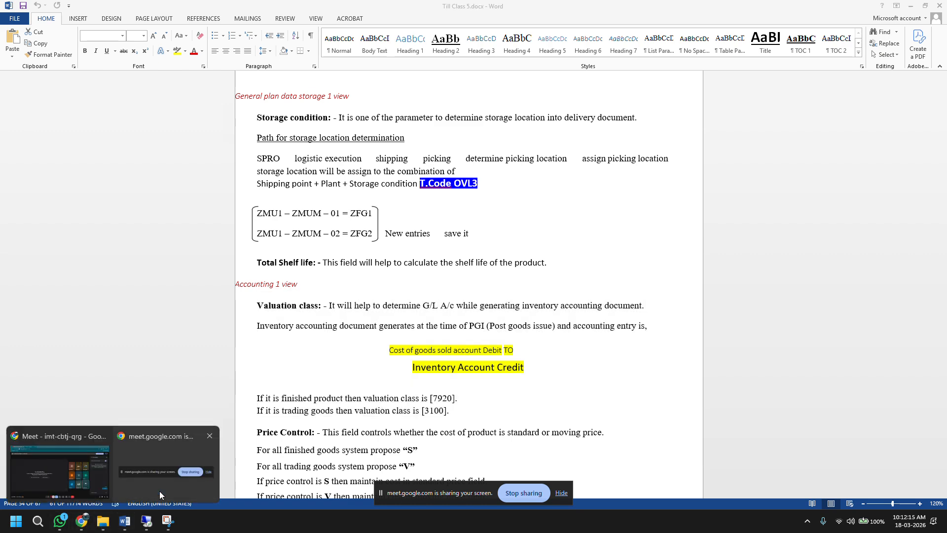
Switch to the Google Meet window to check the call, and return to the Word notes
{"action": "left_click", "coordinate": [28, 469]}
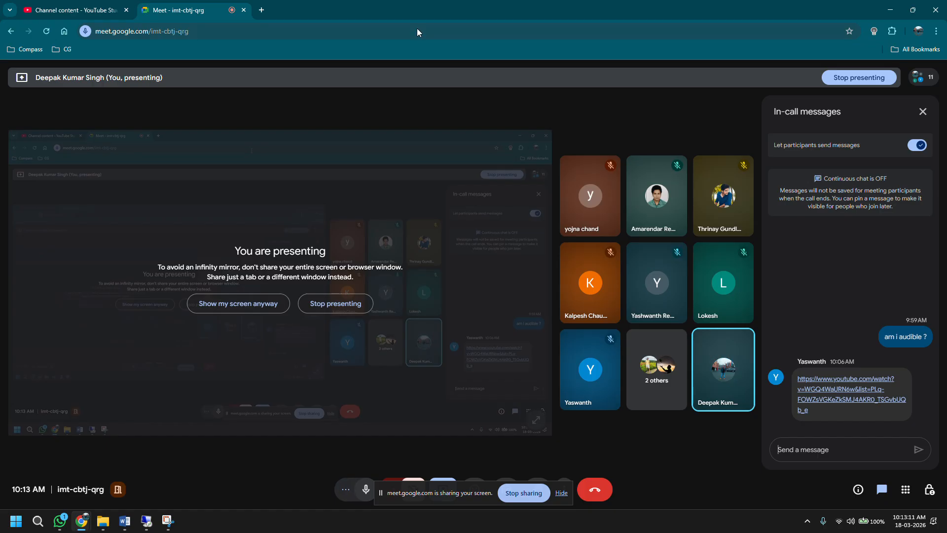
{"action": "left_click", "coordinate": [124, 521]}
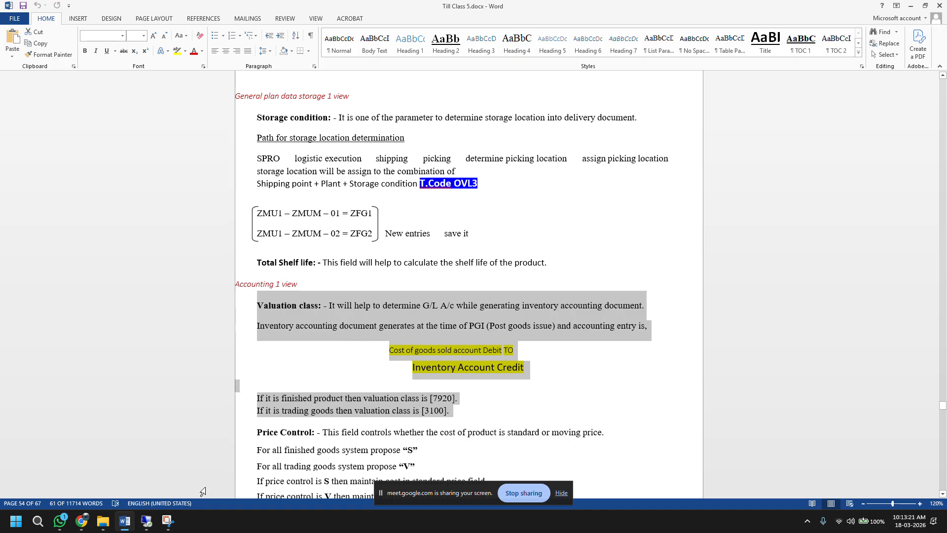
Switch to the SAP outbound delivery session and display the delivery's document flow
{"action": "left_click", "coordinate": [146, 521]}
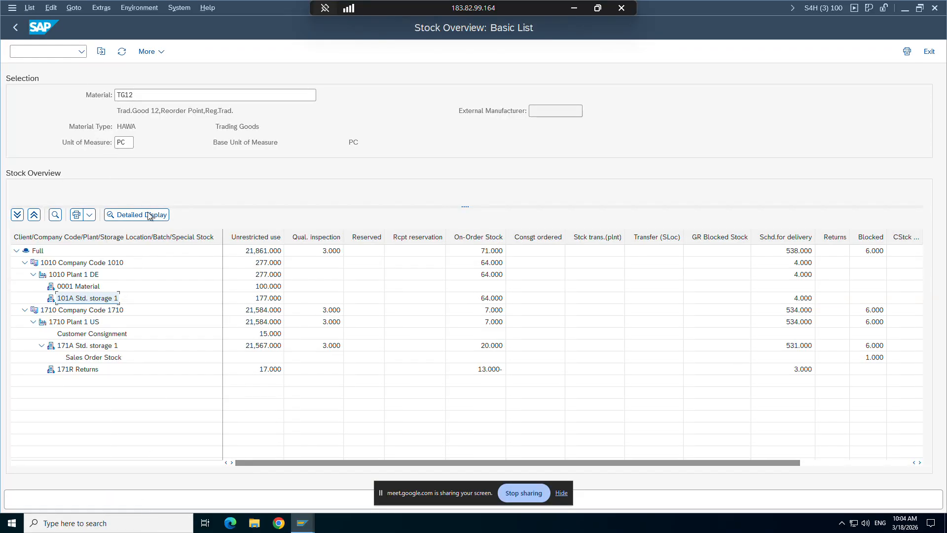
{"action": "mouse_move", "coordinate": [303, 522]}
{"action": "mouse_move", "coordinate": [263, 477]}
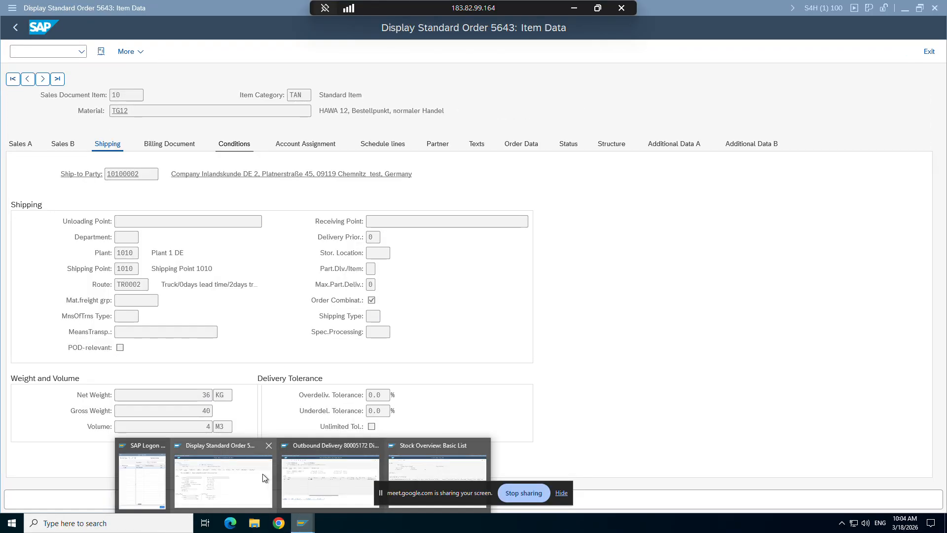
{"action": "left_click", "coordinate": [328, 478]}
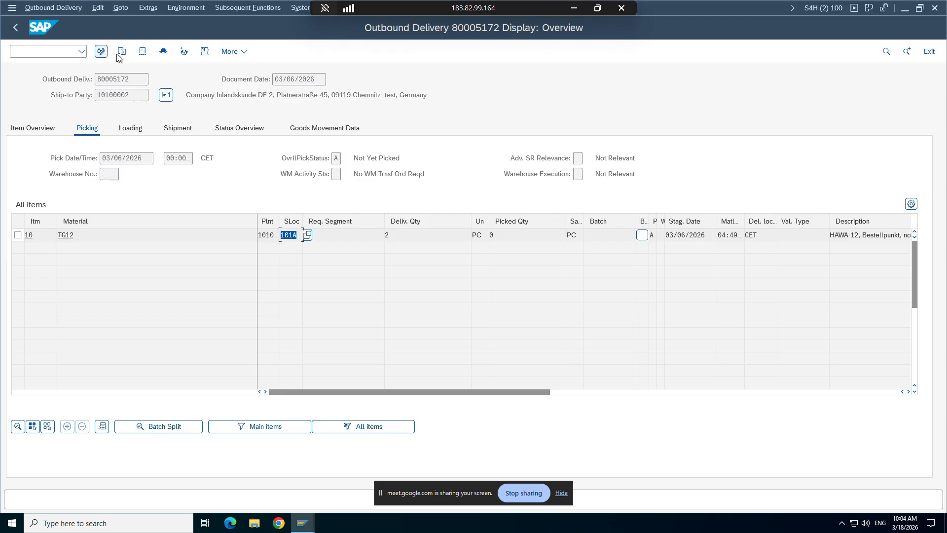
{"action": "left_click", "coordinate": [143, 52]}
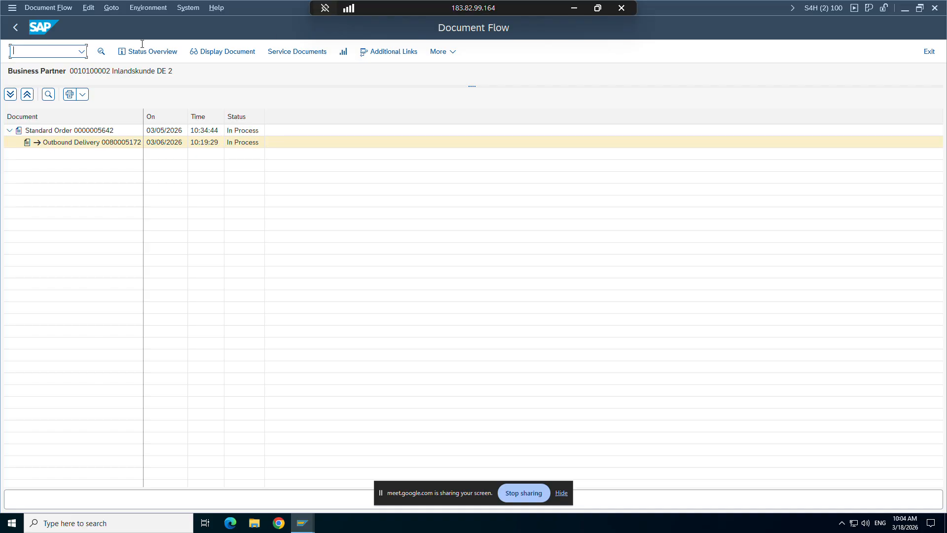
Open the workbook Configuration.xlsx and select the billing document number in cell E12 of Sheet2
{"action": "left_click", "coordinate": [574, 8]}
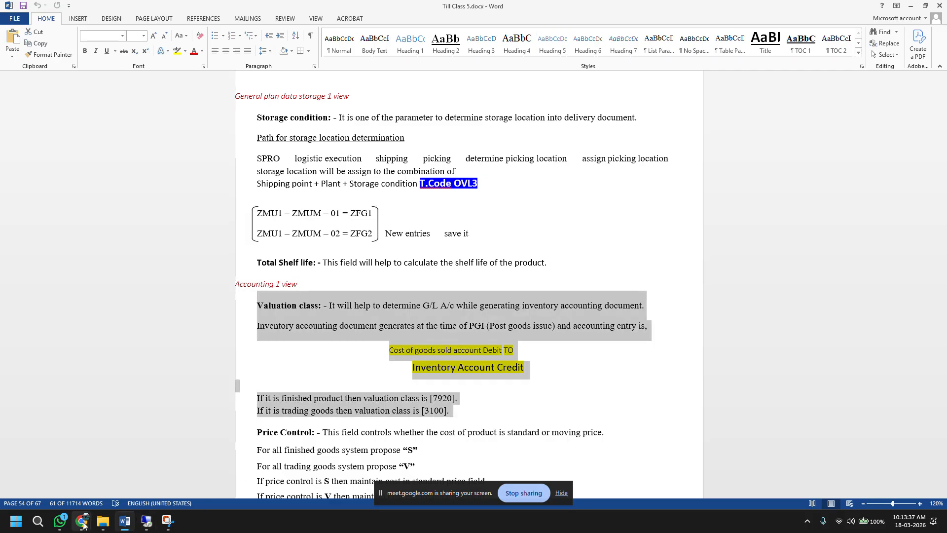
{"action": "left_click", "coordinate": [103, 520]}
{"action": "left_click", "coordinate": [181, 101]}
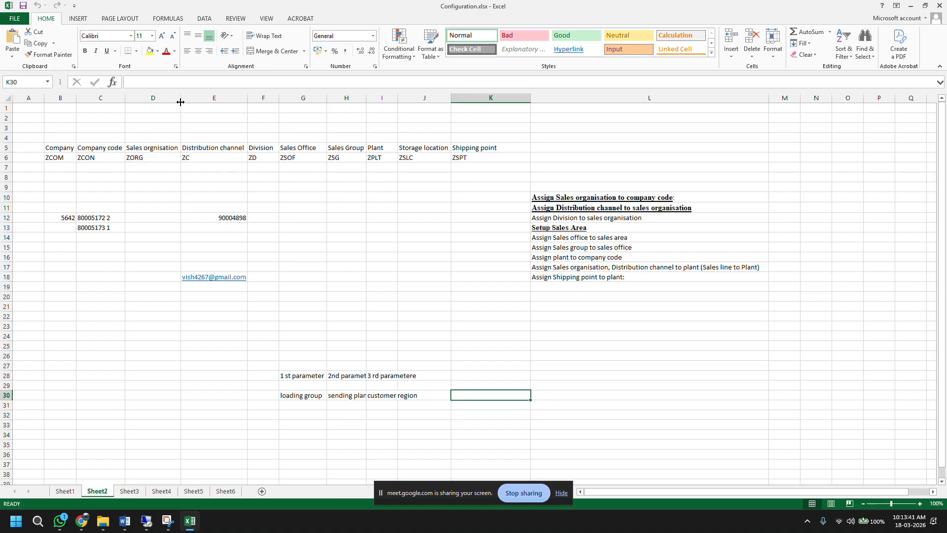
{"action": "left_click", "coordinate": [217, 219]}
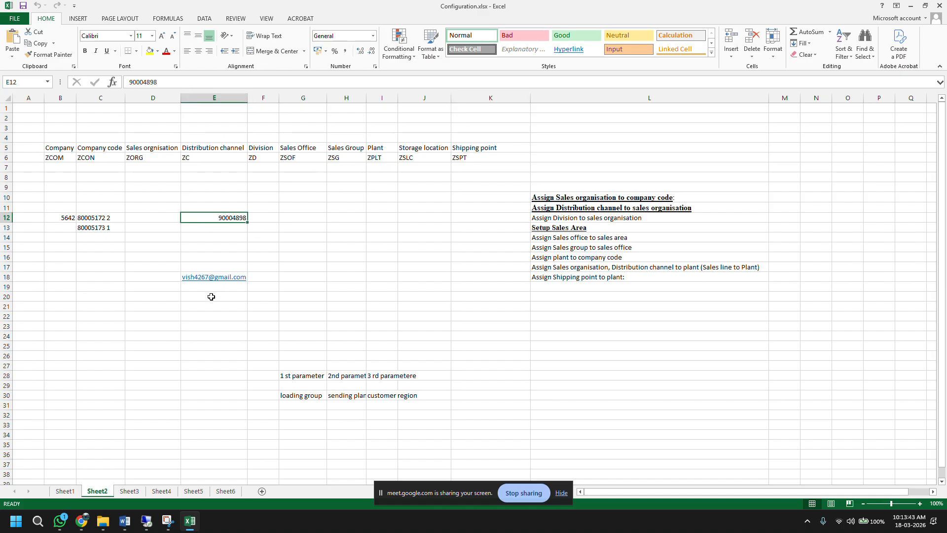
Switch back to SAP and start transaction VF03 for displaying billing documents
{"action": "left_click", "coordinate": [147, 521]}
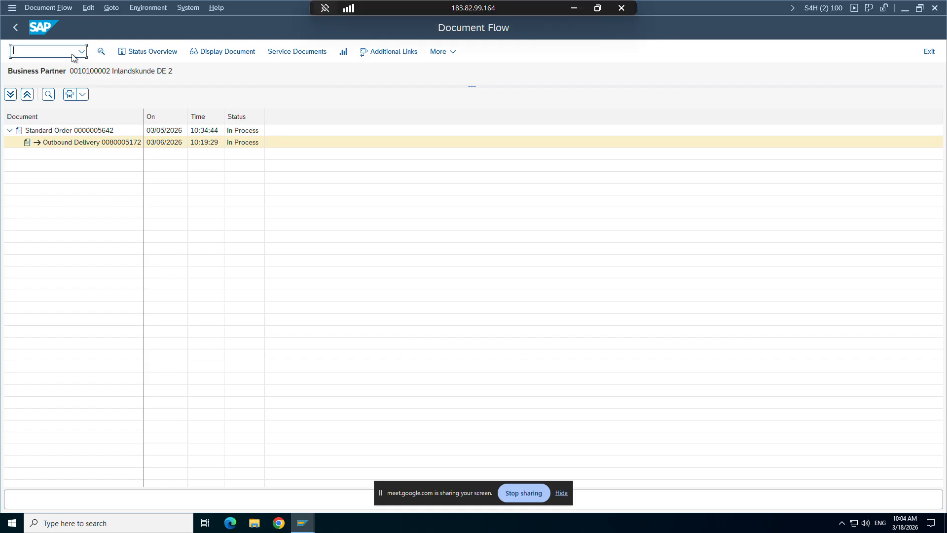
{"action": "type", "text": "/nvf03"}
{"action": "key", "text": "Return"}
Enter the billing document number from cell E12 of the workbook and display that invoice's document flow
{"action": "type", "text": "\\"}
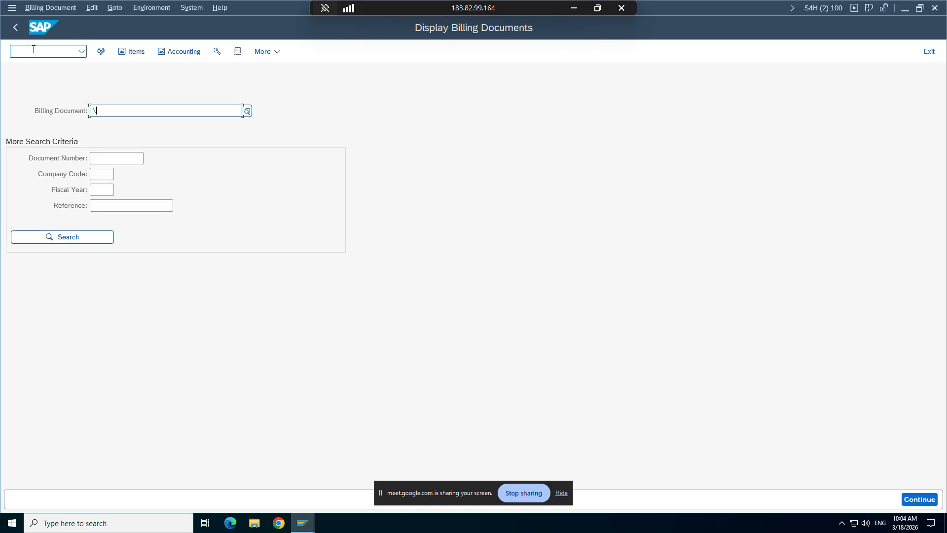
{"action": "key", "text": "BackSpace"}
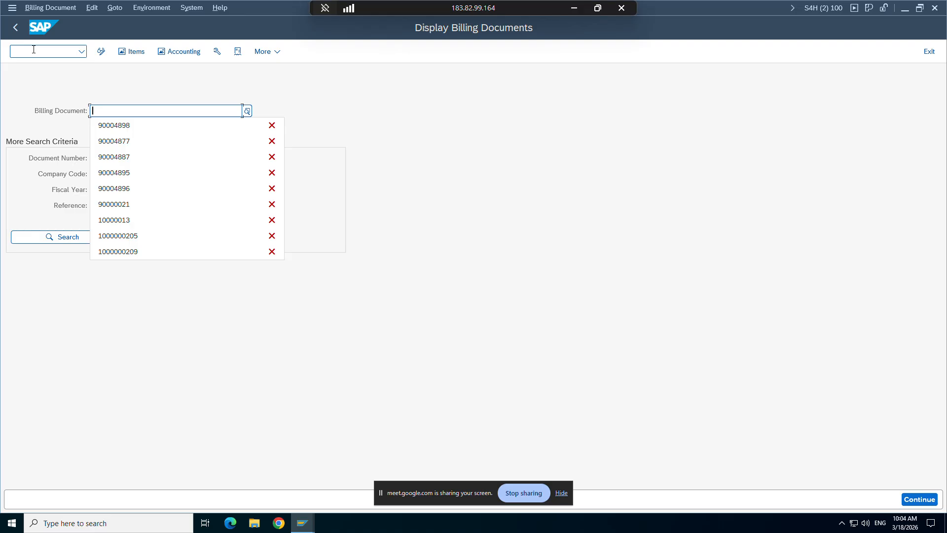
{"action": "type", "text": "4898"}
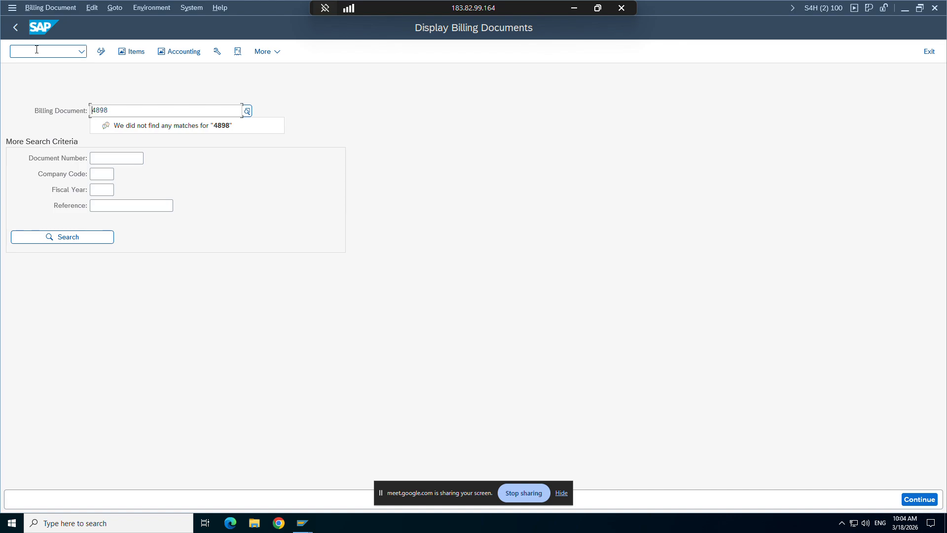
{"action": "left_click", "coordinate": [575, 8]}
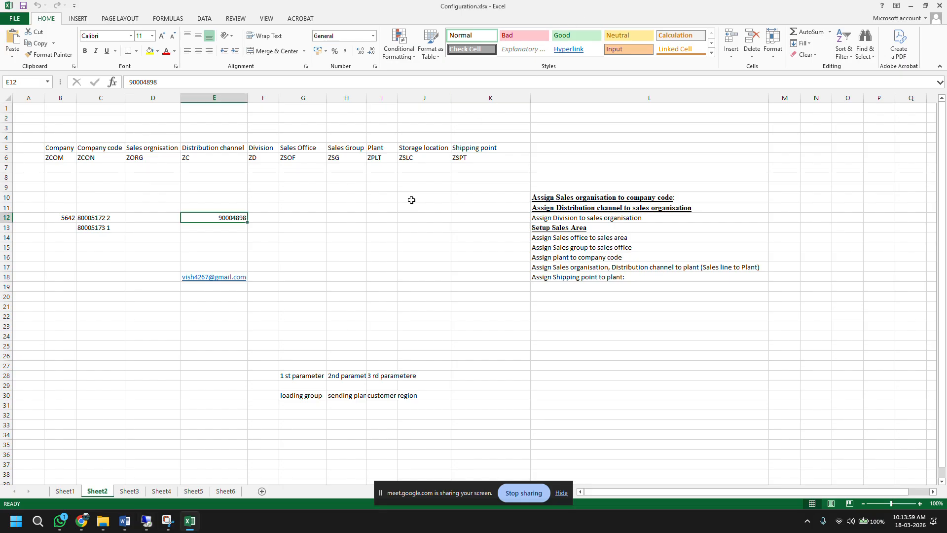
{"action": "left_click", "coordinate": [147, 528]}
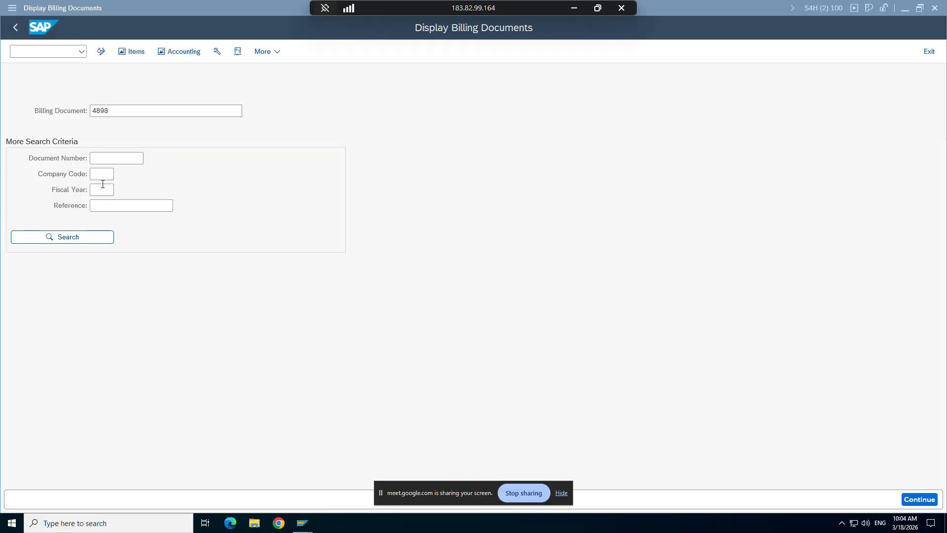
{"action": "left_click", "coordinate": [93, 111]}
{"action": "type", "text": "9000"}
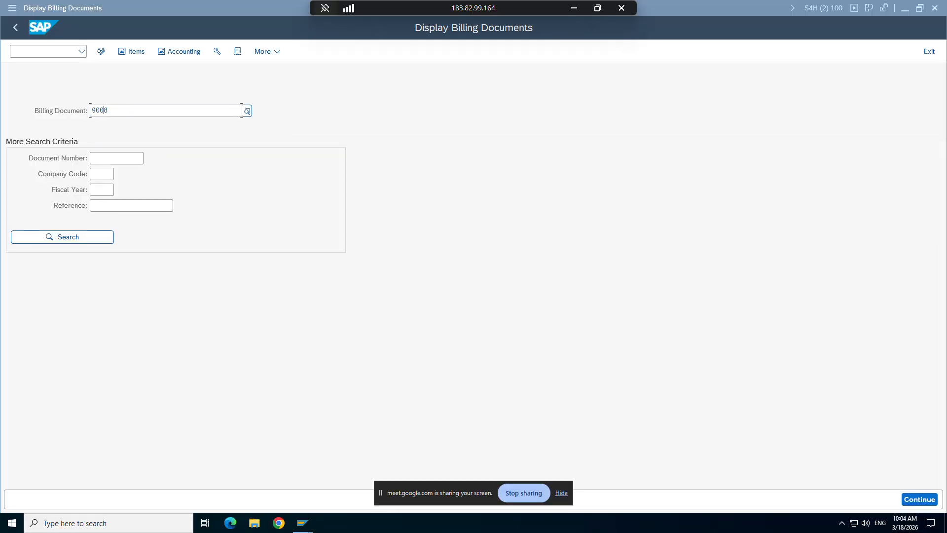
{"action": "key", "text": "Return"}
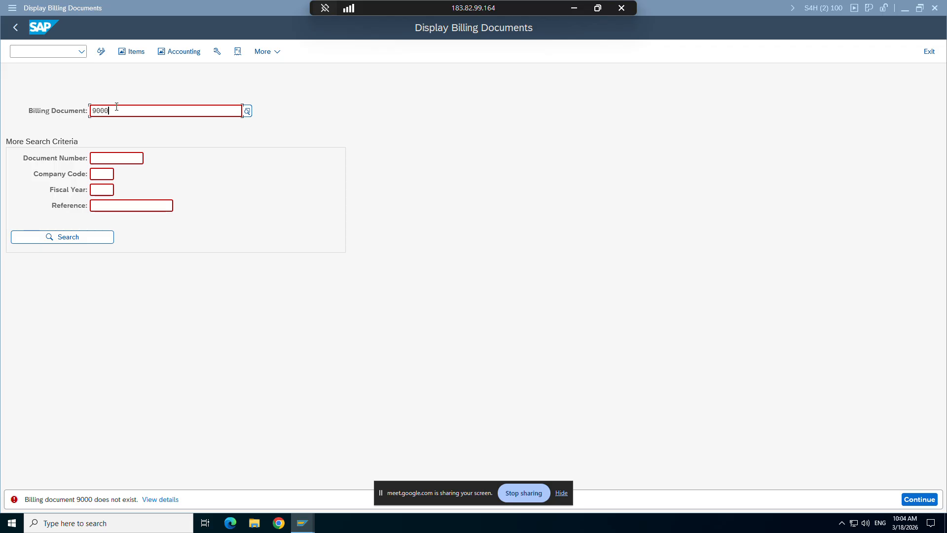
{"action": "type", "text": "4898"}
{"action": "key", "text": "Return"}
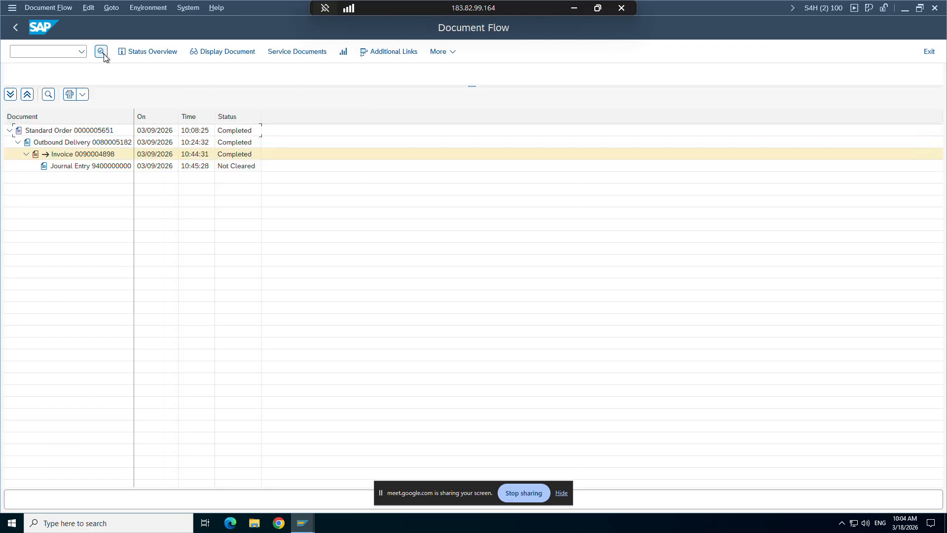
Open the outbound delivery from the invoice's document flow, and display the goods issue material document from the delivery's own flow
{"action": "left_click", "coordinate": [230, 52]}
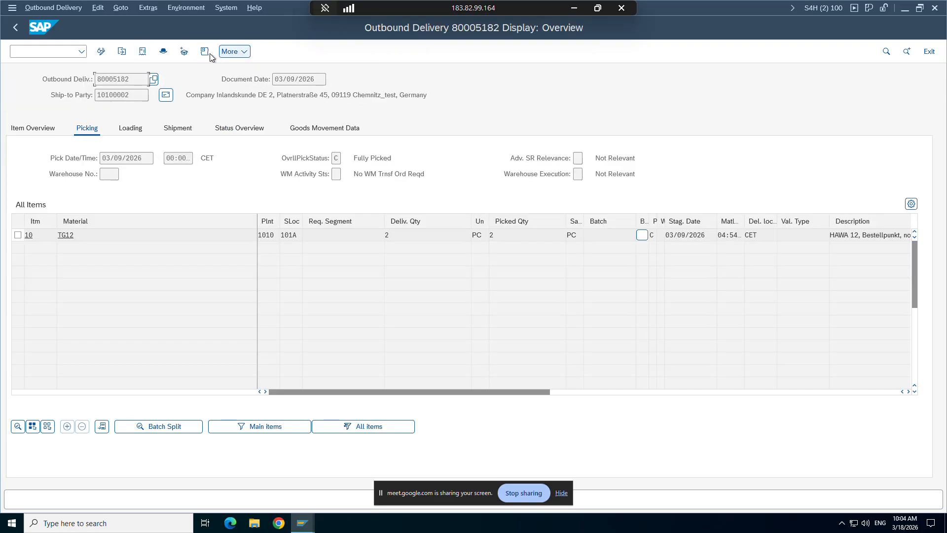
{"action": "left_click", "coordinate": [143, 51]}
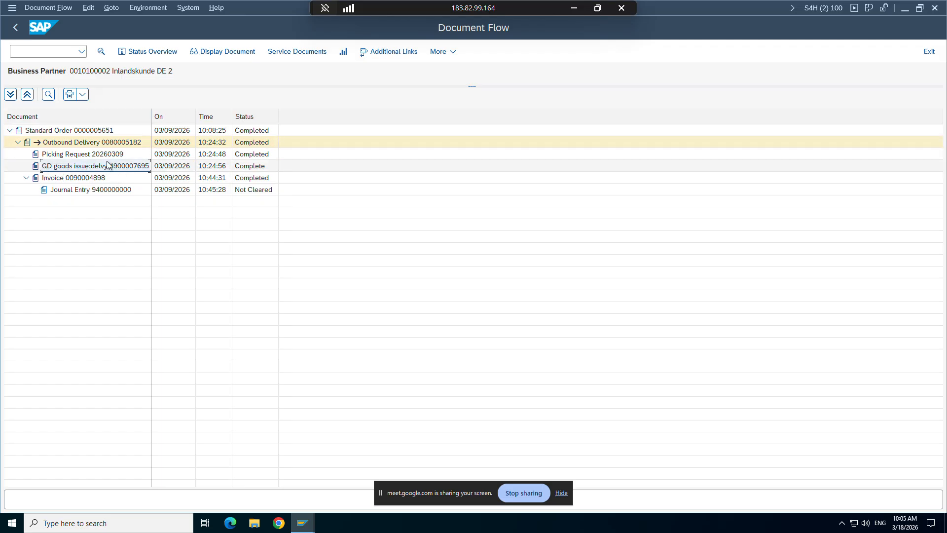
{"action": "left_click", "coordinate": [208, 53]}
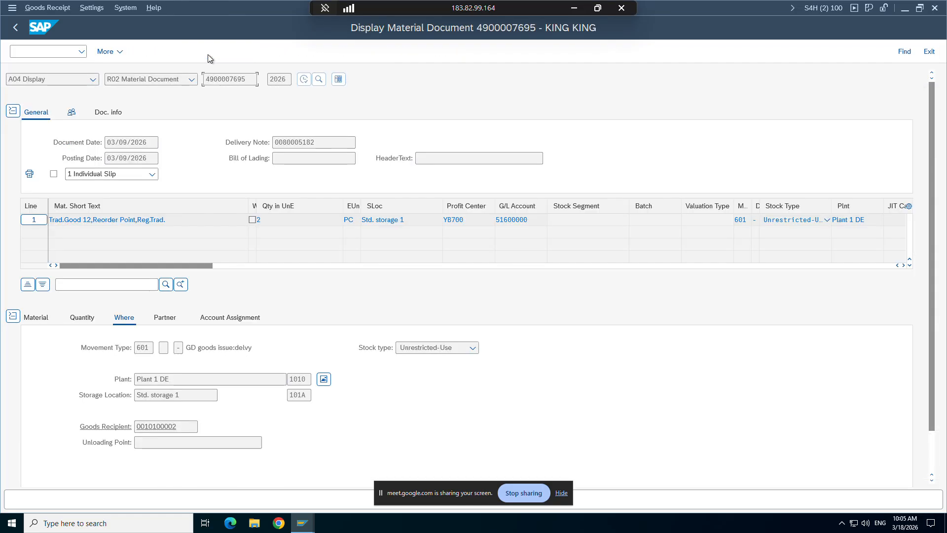
List the FI documents in the material document's header information and open the accounting document
{"action": "left_click", "coordinate": [109, 113]}
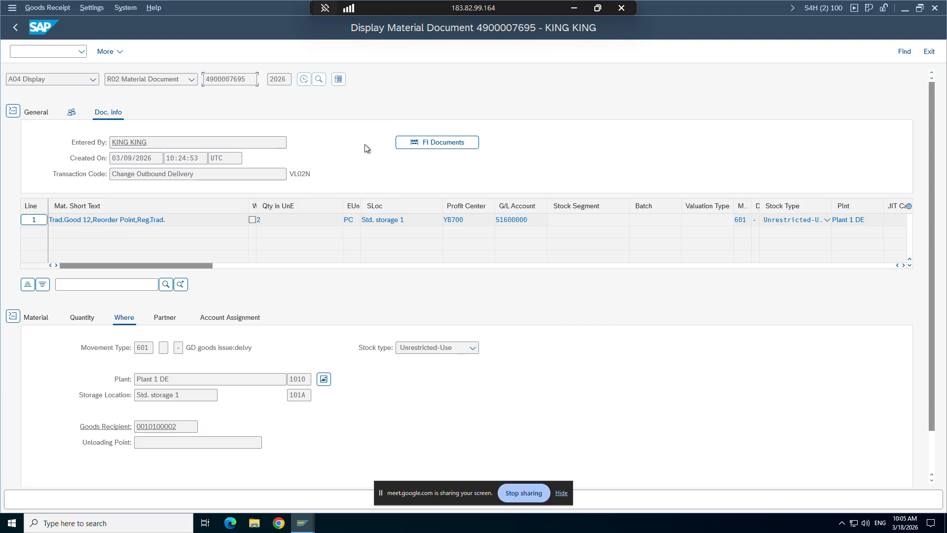
{"action": "left_click", "coordinate": [436, 143]}
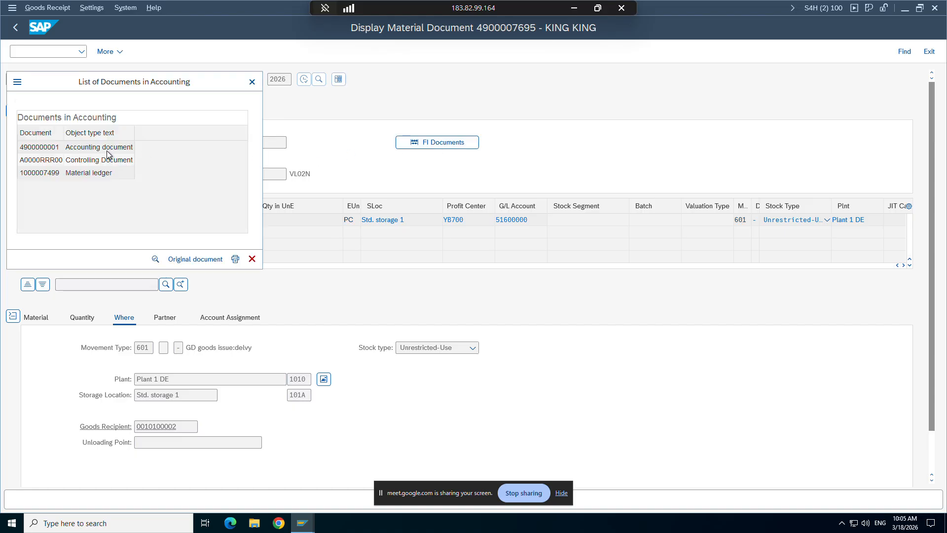
{"action": "left_click", "coordinate": [84, 152]}
{"action": "double_click", "coordinate": [54, 148]}
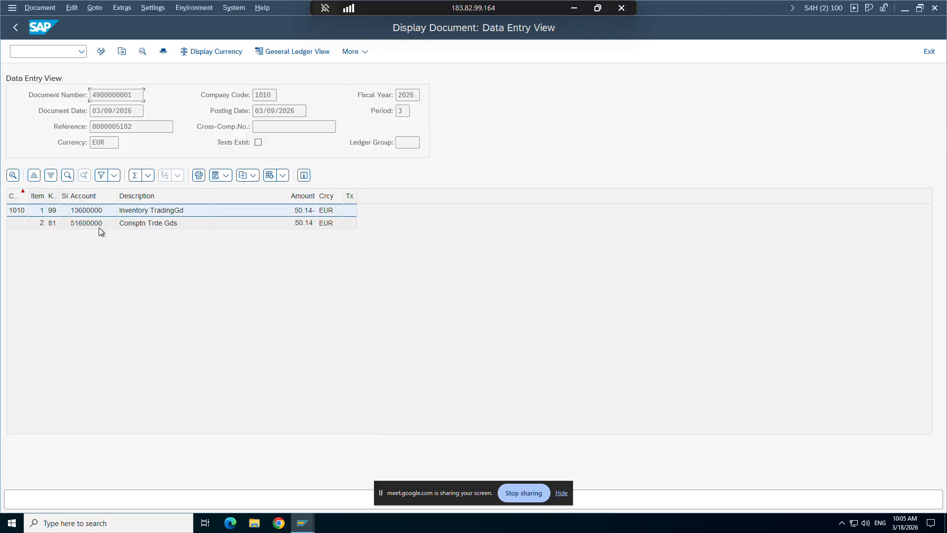
Point out the accounting document's Consptn Trde Gds line, and highlight the Valuation class section in the Word notes
{"action": "left_click", "coordinate": [134, 226]}
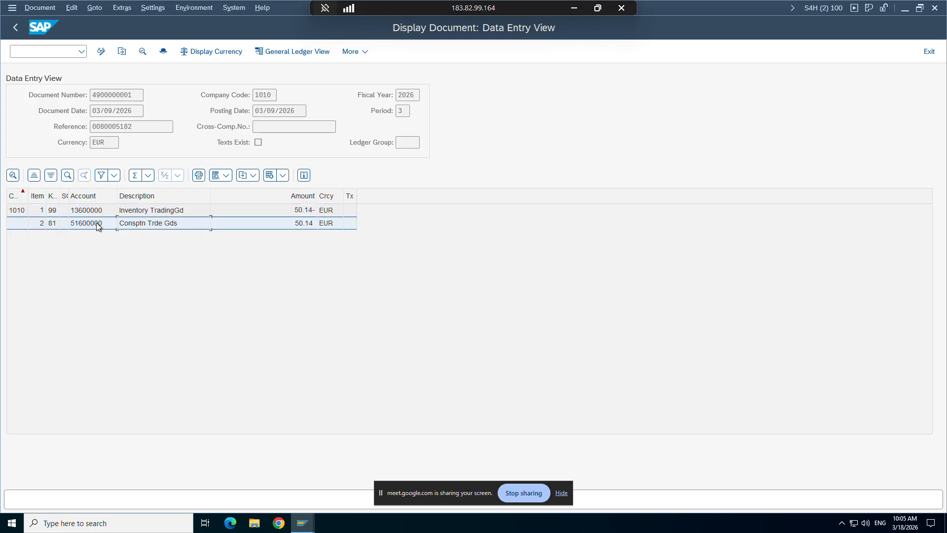
{"action": "left_click", "coordinate": [572, 9]}
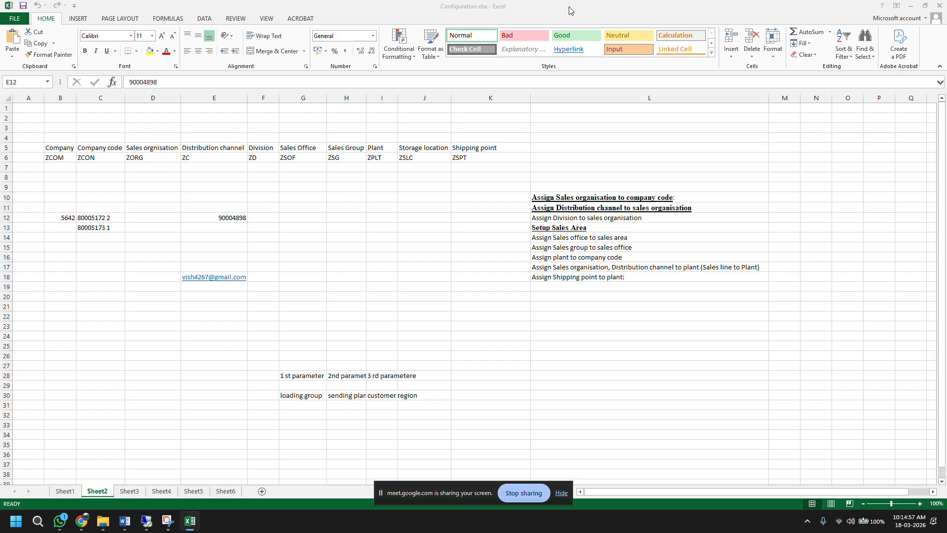
{"action": "left_click", "coordinate": [125, 521]}
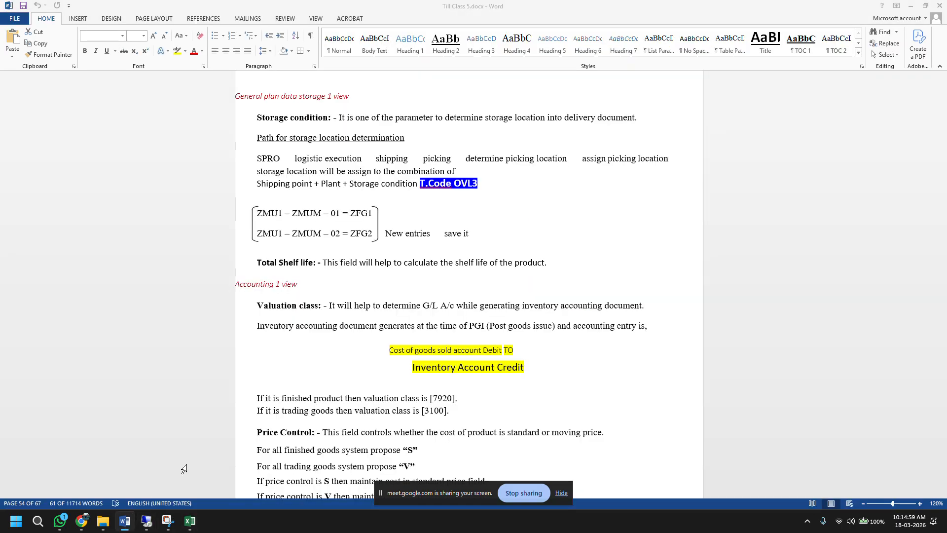
{"action": "left_click", "coordinate": [340, 330]}
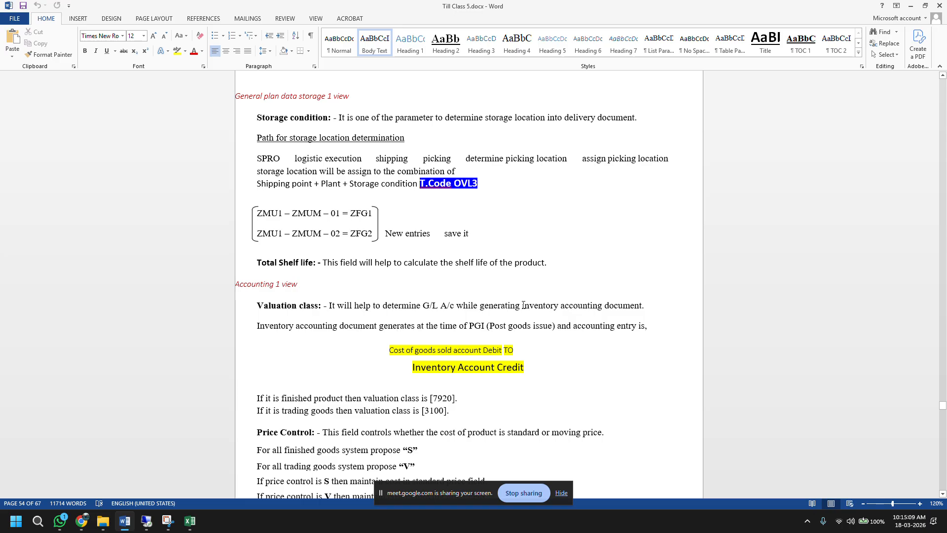
{"action": "left_click_drag", "start_coordinate": [523, 305], "coordinate": [558, 305]}
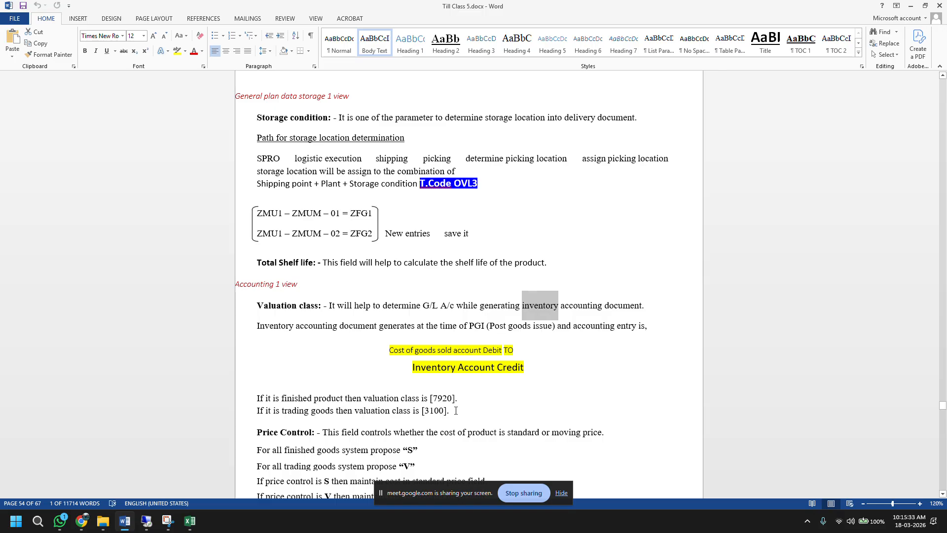
{"action": "left_click_drag", "start_coordinate": [455, 410], "coordinate": [253, 314]}
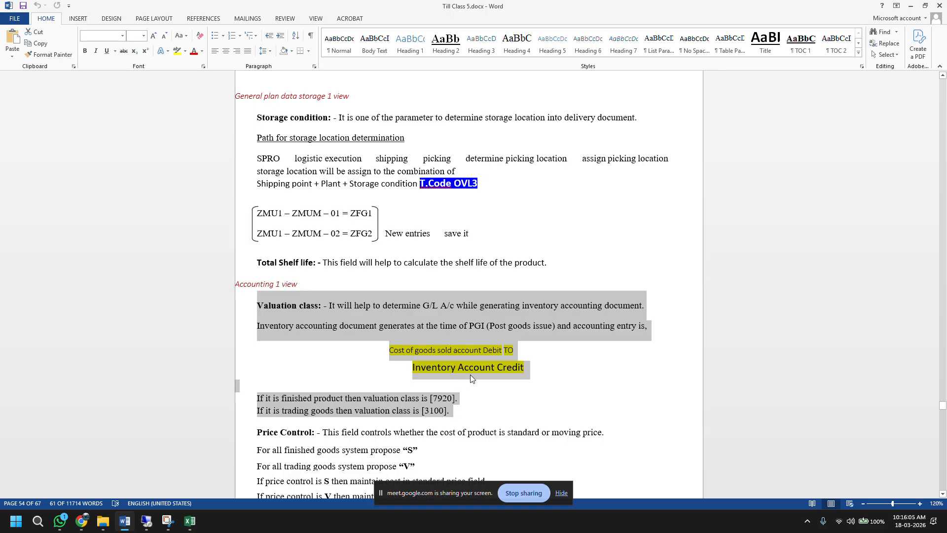
Highlight the Price Control section in the notes, including price control "V" and the words "trading goods"
{"action": "scroll", "coordinate": [471, 378], "scroll_direction": "down", "scroll_amount": 2}
{"action": "scroll", "coordinate": [474, 375], "scroll_direction": "down", "scroll_amount": 1}
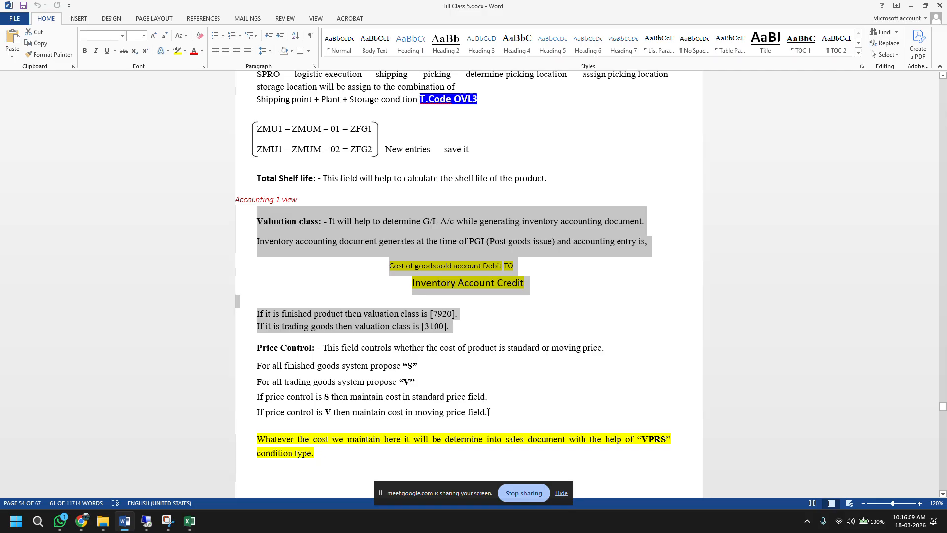
{"action": "left_click_drag", "start_coordinate": [488, 413], "coordinate": [258, 348]}
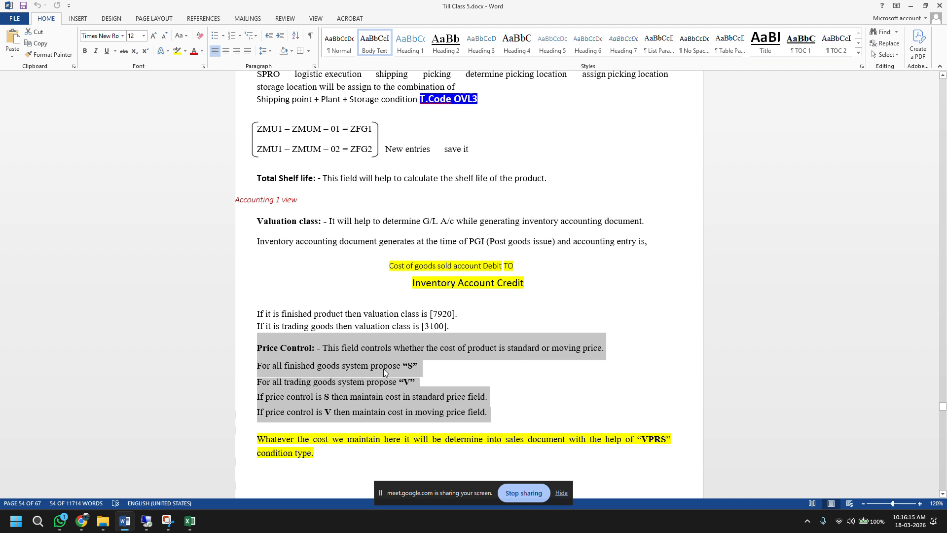
{"action": "left_click", "coordinate": [410, 367]}
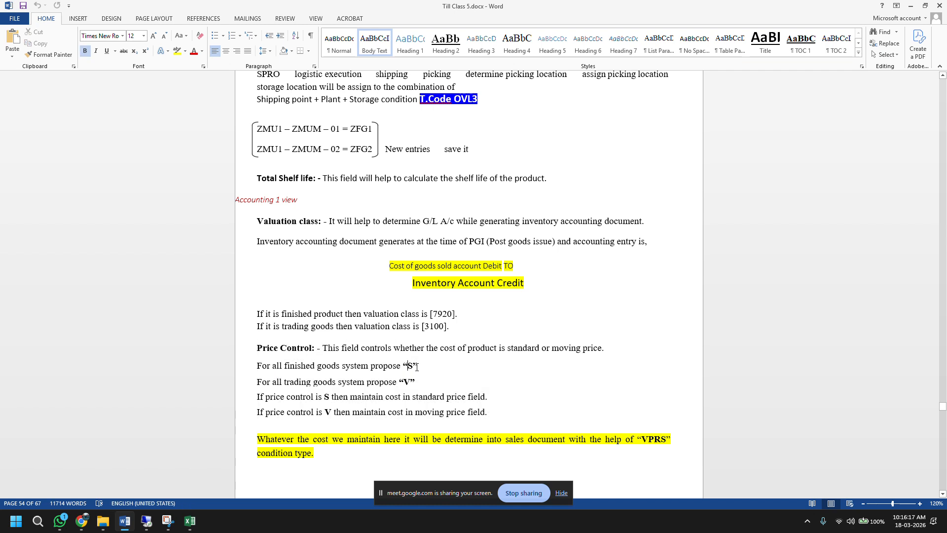
{"action": "left_click_drag", "start_coordinate": [413, 367], "coordinate": [403, 382]}
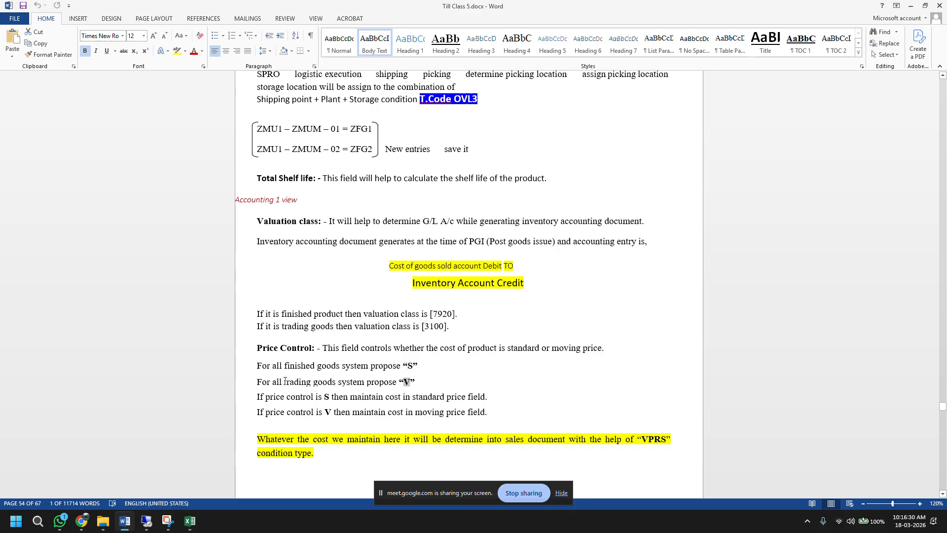
{"action": "left_click_drag", "start_coordinate": [284, 381], "coordinate": [339, 383]}
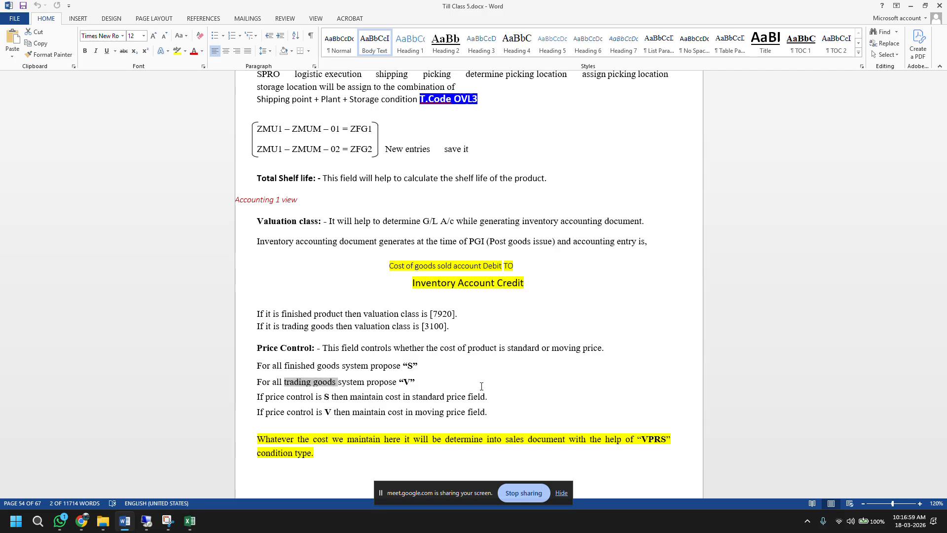
Switch to the Excel workbook, find the moving average price example on Sheet4, and select its result in cell O11
{"action": "left_click", "coordinate": [190, 521]}
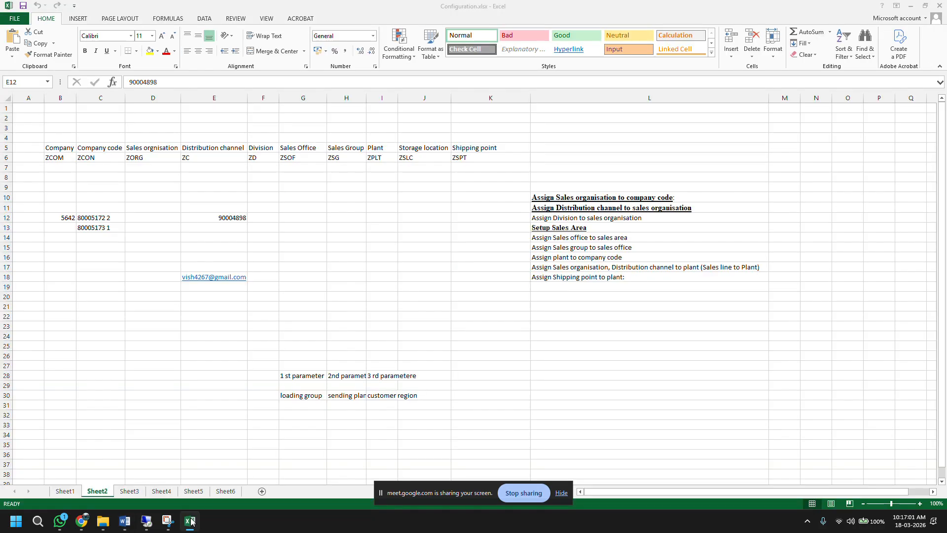
{"action": "left_click", "coordinate": [226, 491]}
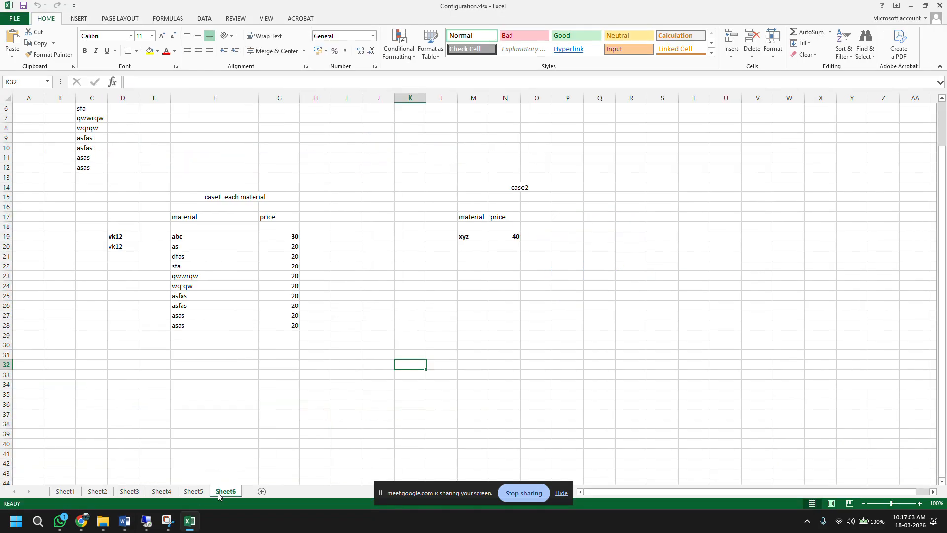
{"action": "left_click", "coordinate": [194, 491]}
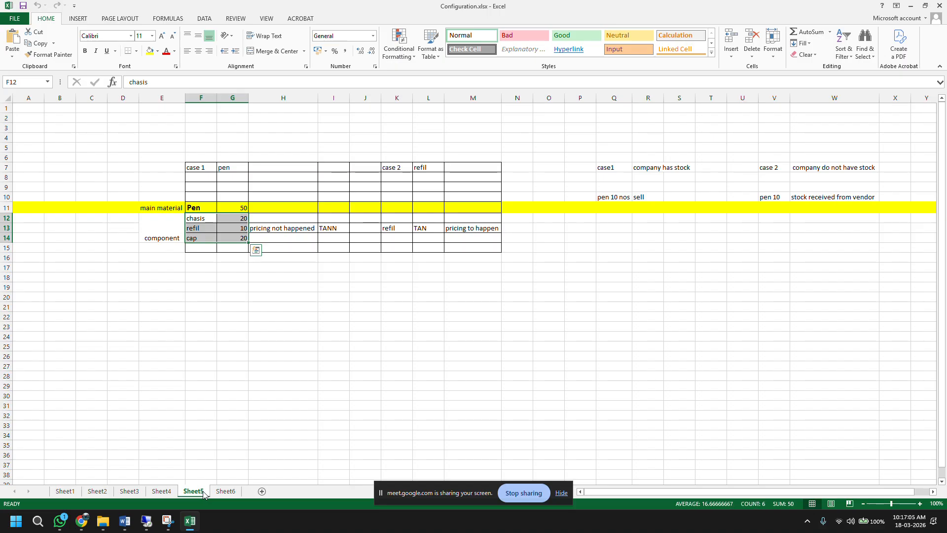
{"action": "left_click", "coordinate": [172, 491]}
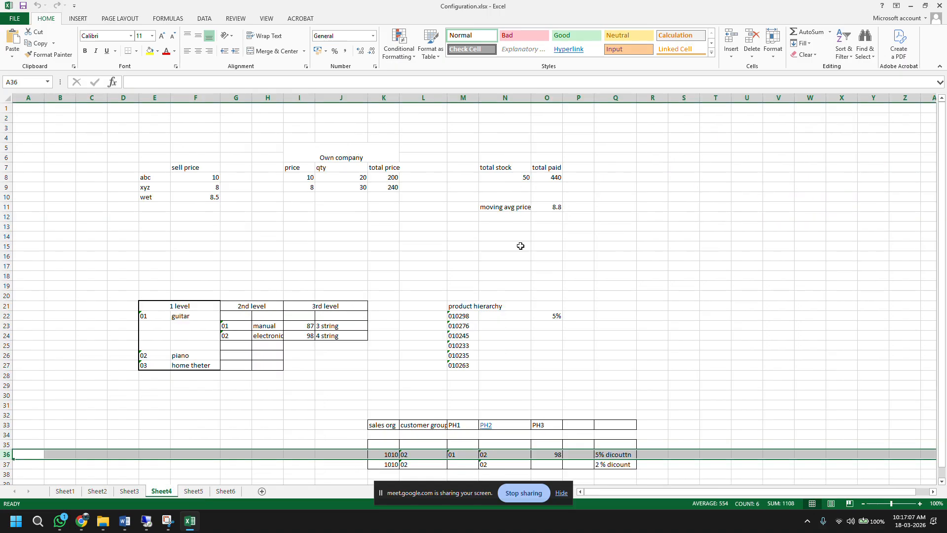
{"action": "left_click", "coordinate": [546, 206]}
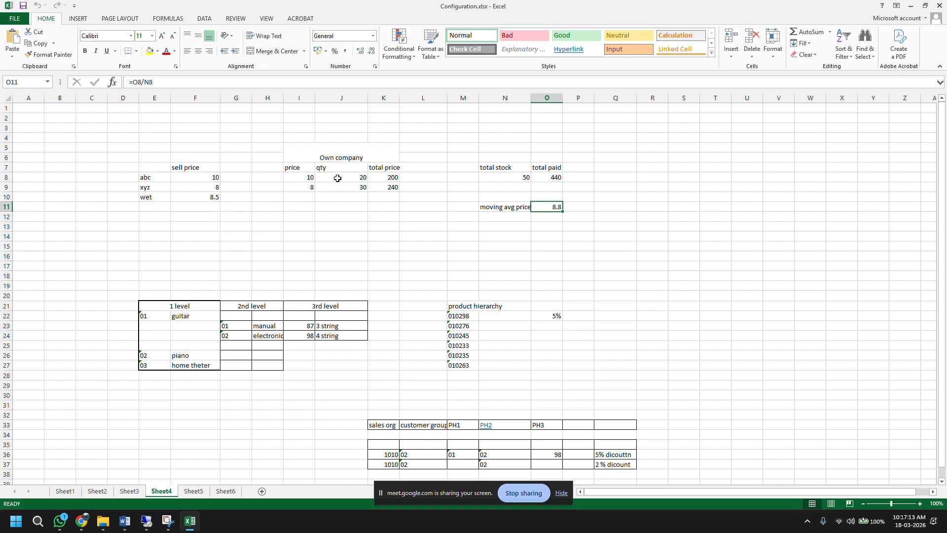
Return to the Word notes and highlight the Price Control explanation and the VPRS condition type below it
{"action": "left_click", "coordinate": [125, 521]}
{"action": "left_click_drag", "start_coordinate": [486, 412], "coordinate": [281, 347]}
{"action": "scroll", "coordinate": [487, 361], "scroll_direction": "down", "scroll_amount": 3}
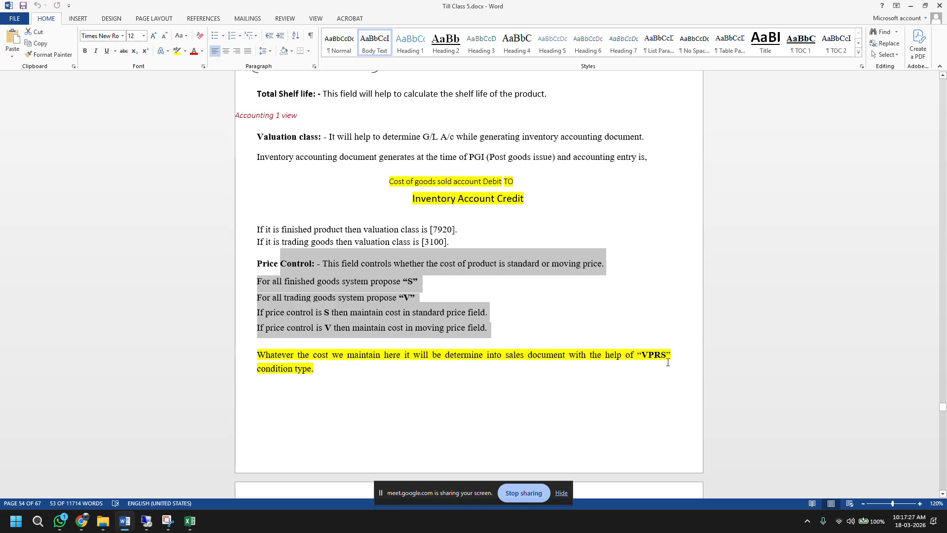
{"action": "left_click_drag", "start_coordinate": [668, 359], "coordinate": [641, 358]}
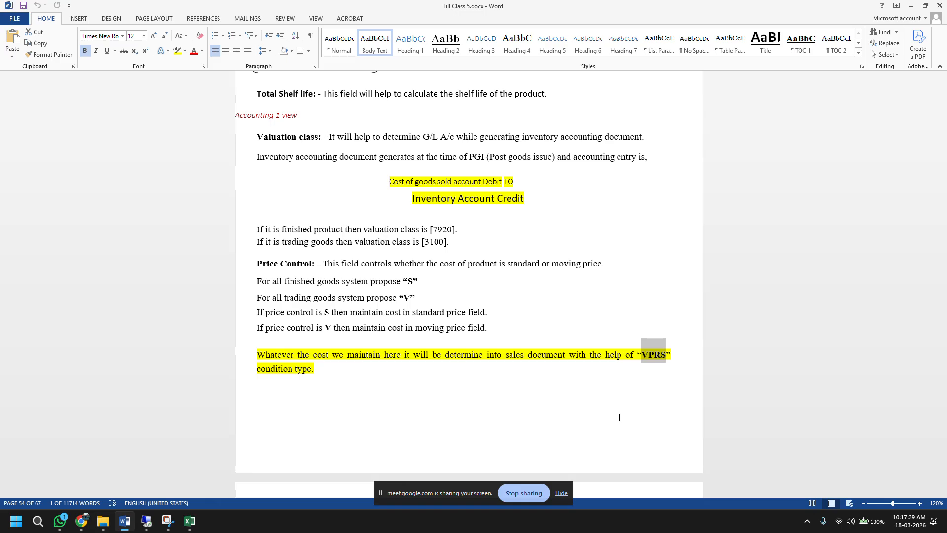
Send the list of material master tables from the notes to the Google Meet chat, and highlight MARA and MVKE in the message
{"action": "scroll", "coordinate": [598, 384], "scroll_direction": "down", "scroll_amount": 5}
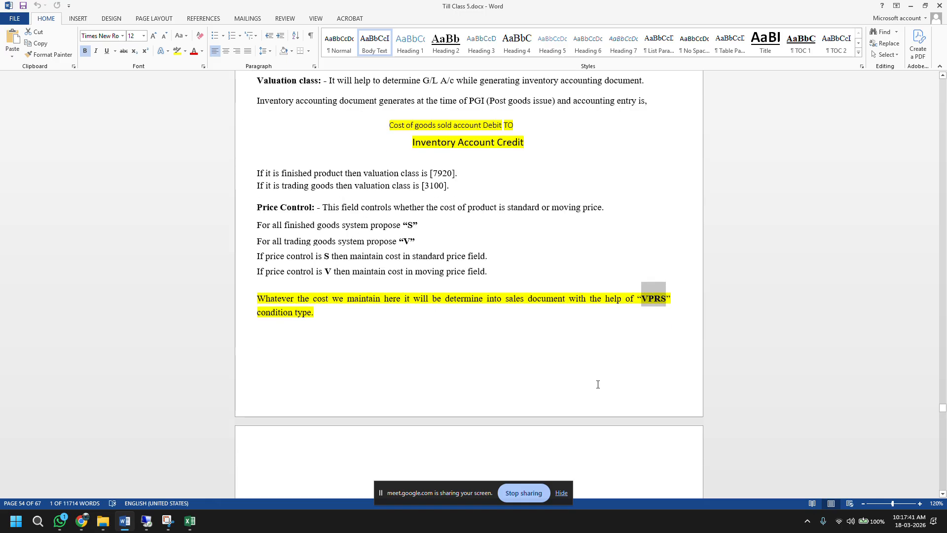
{"action": "scroll", "coordinate": [596, 385], "scroll_direction": "down", "scroll_amount": 1}
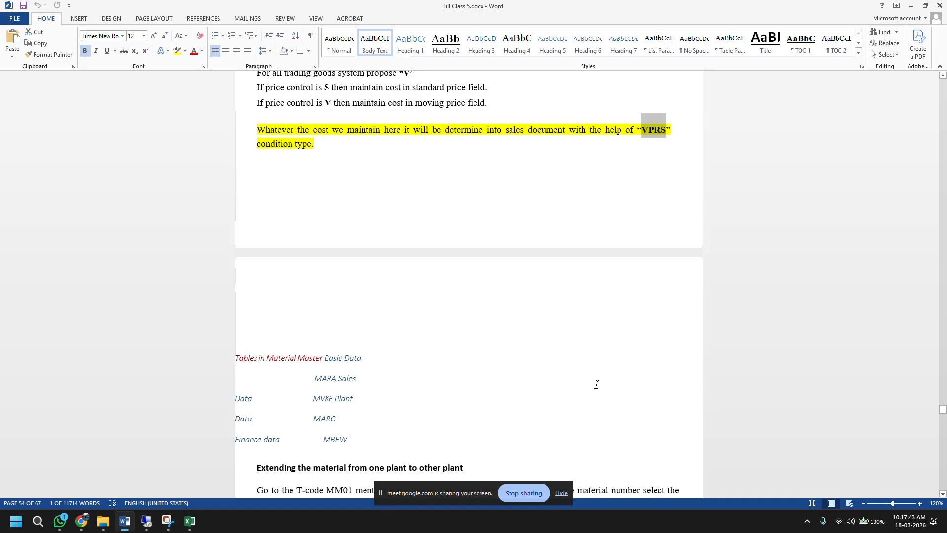
{"action": "scroll", "coordinate": [597, 384], "scroll_direction": "down", "scroll_amount": 3}
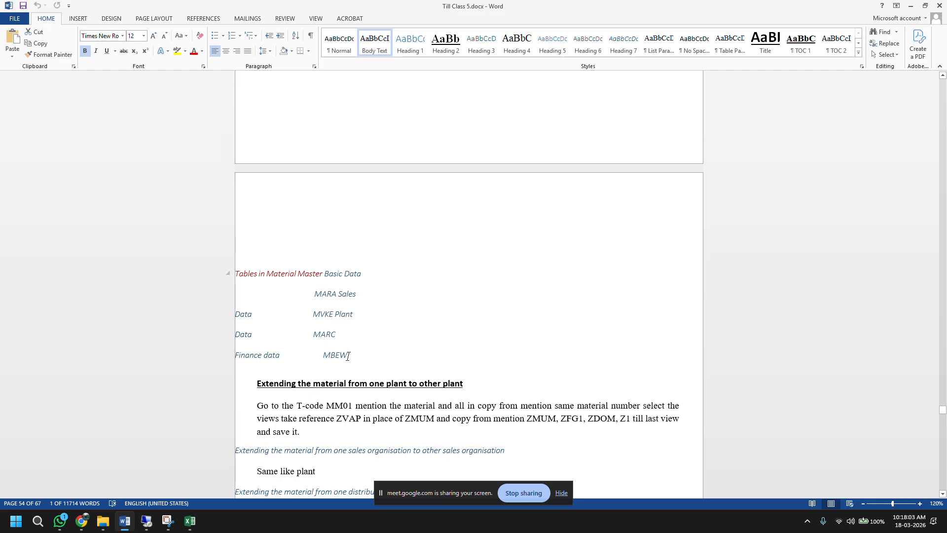
{"action": "left_click_drag", "start_coordinate": [324, 274], "coordinate": [356, 355]}
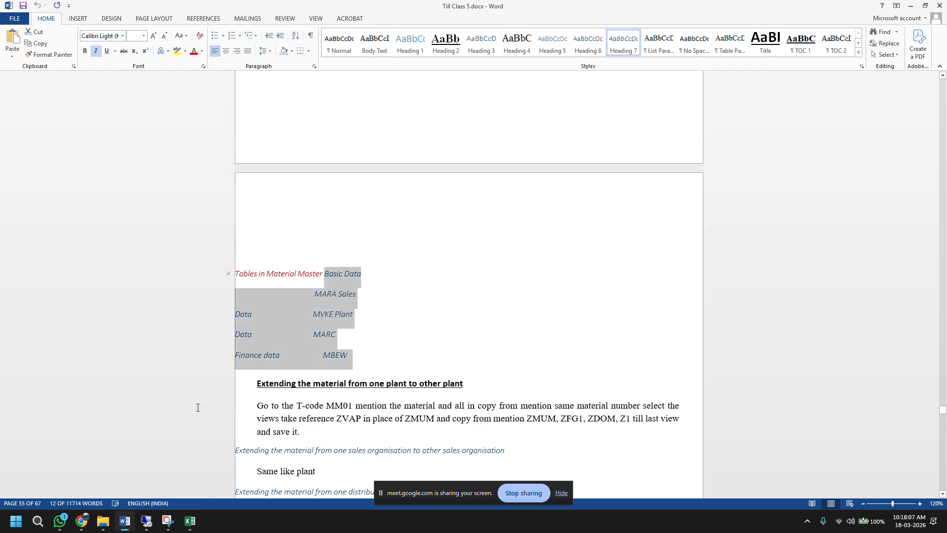
{"action": "left_click", "coordinate": [81, 521]}
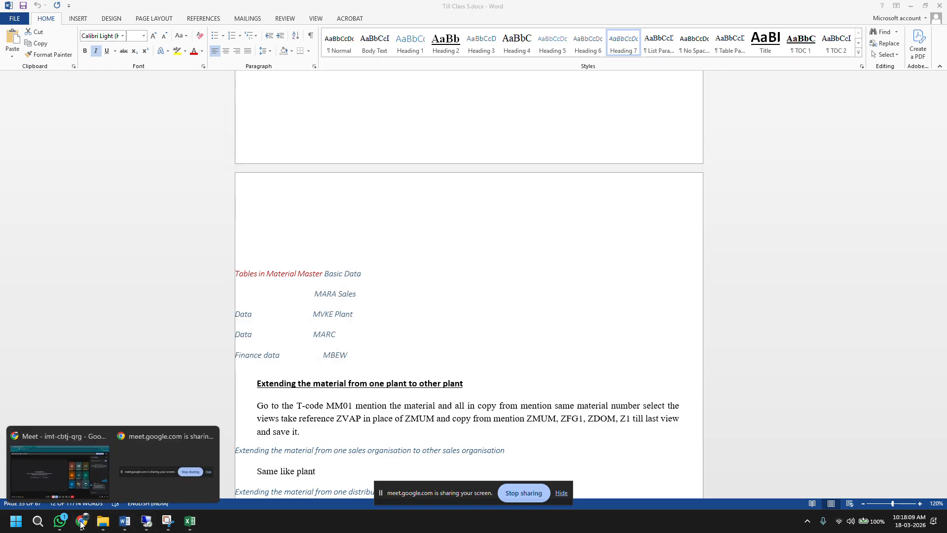
{"action": "left_click", "coordinate": [77, 478]}
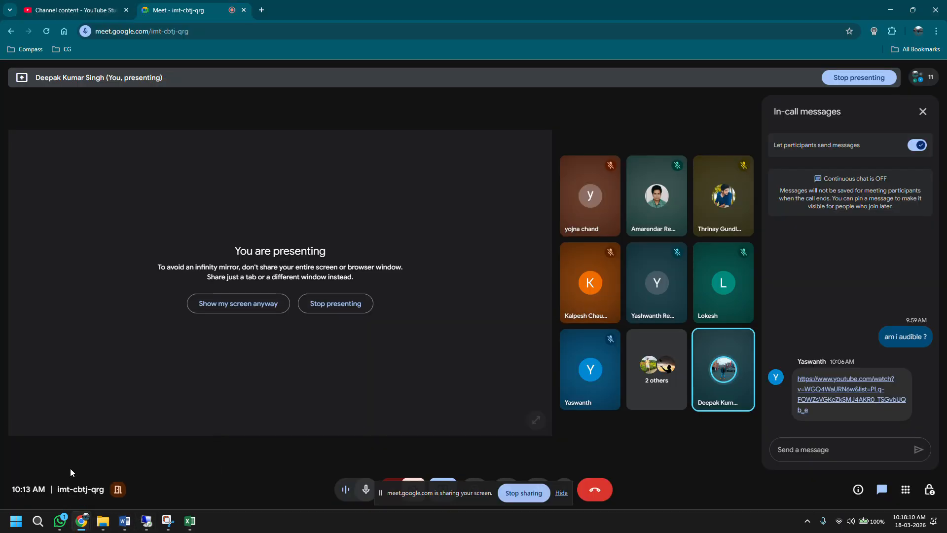
{"action": "left_click", "coordinate": [806, 447]}
{"action": "type", "text": "MVKE Plant Data MARC Finance data MBEW"}
{"action": "key", "text": "Return"}
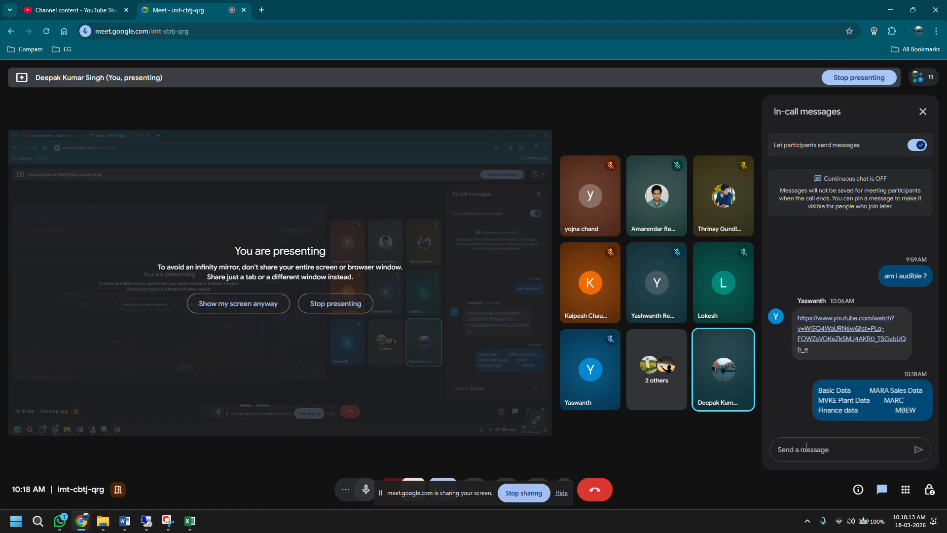
{"action": "double_click", "coordinate": [883, 395]}
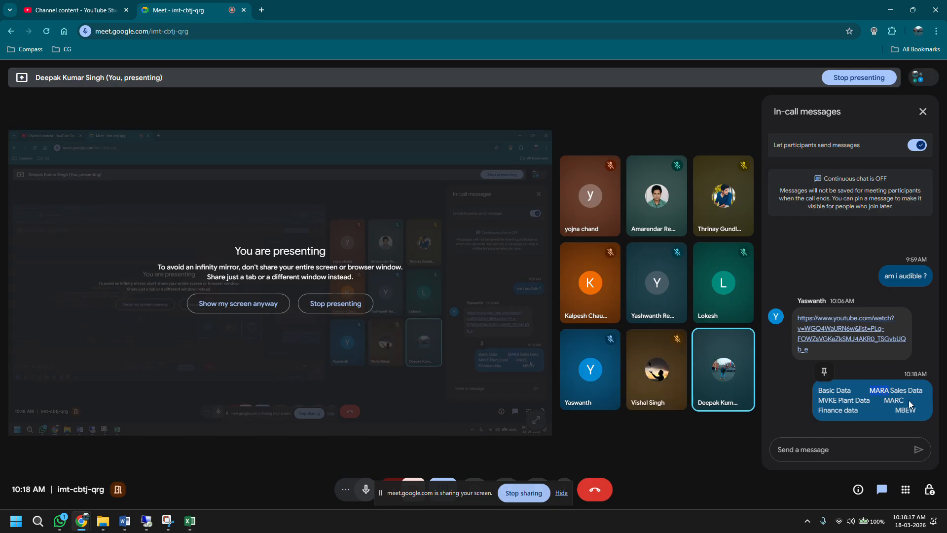
{"action": "left_click_drag", "start_coordinate": [839, 401], "coordinate": [818, 401]}
Switch to the SAP window showing standard order 5643's item data and select the material number TG12
{"action": "left_click", "coordinate": [146, 521]}
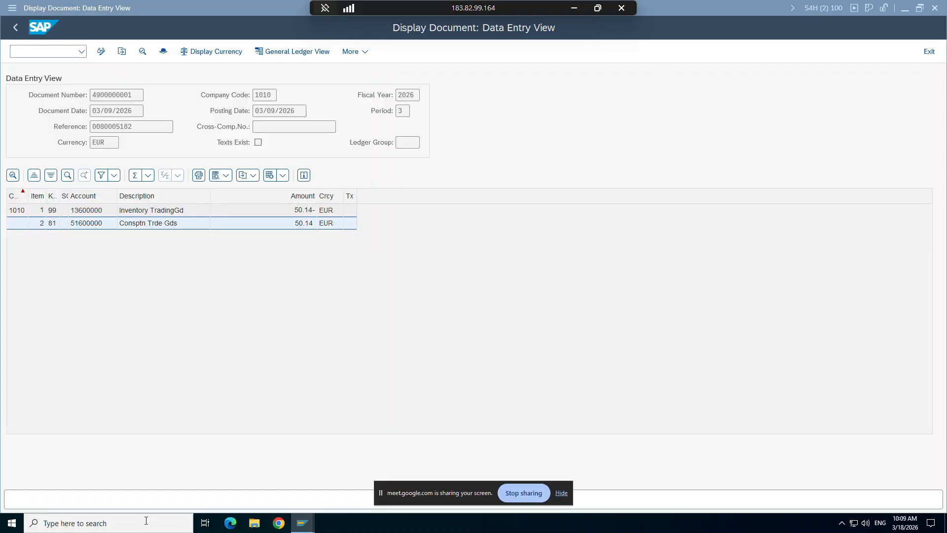
{"action": "mouse_move", "coordinate": [311, 523]}
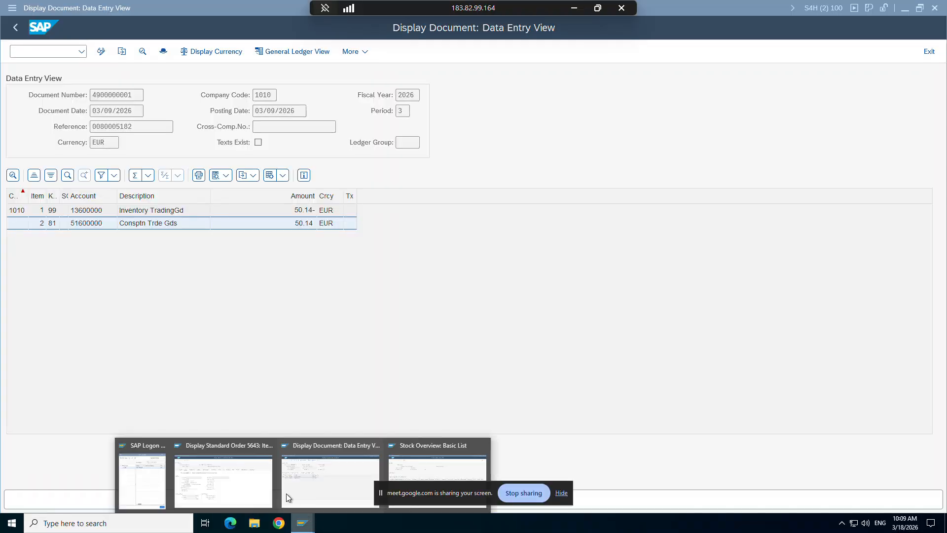
{"action": "left_click", "coordinate": [253, 481]}
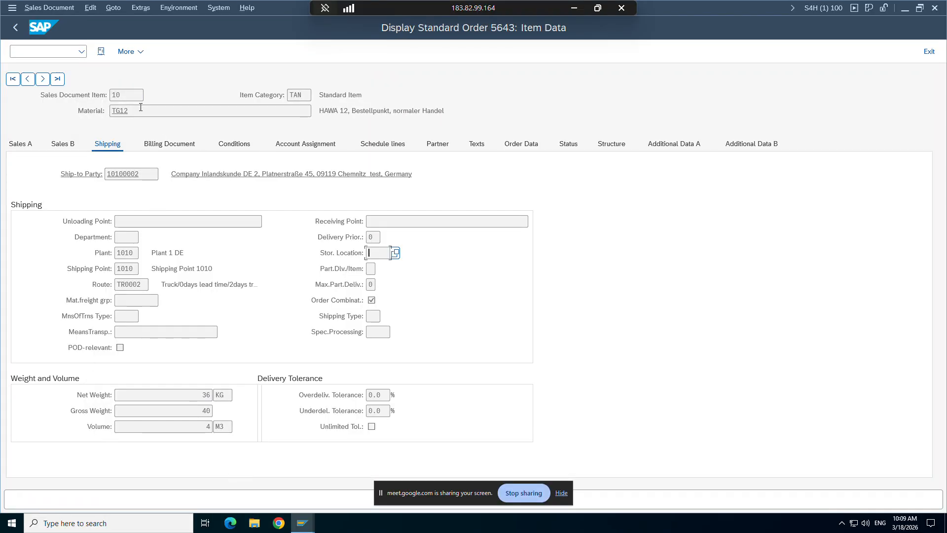
{"action": "left_click_drag", "start_coordinate": [131, 110], "coordinate": [110, 111]}
Open a new SAP GUI window and start transaction SE16N
{"action": "left_click", "coordinate": [12, 8]}
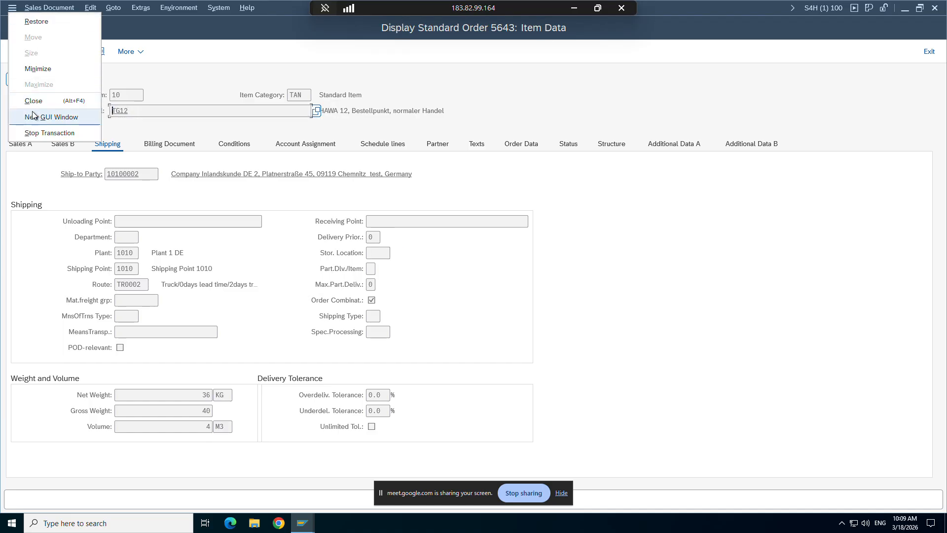
{"action": "left_click", "coordinate": [33, 111]}
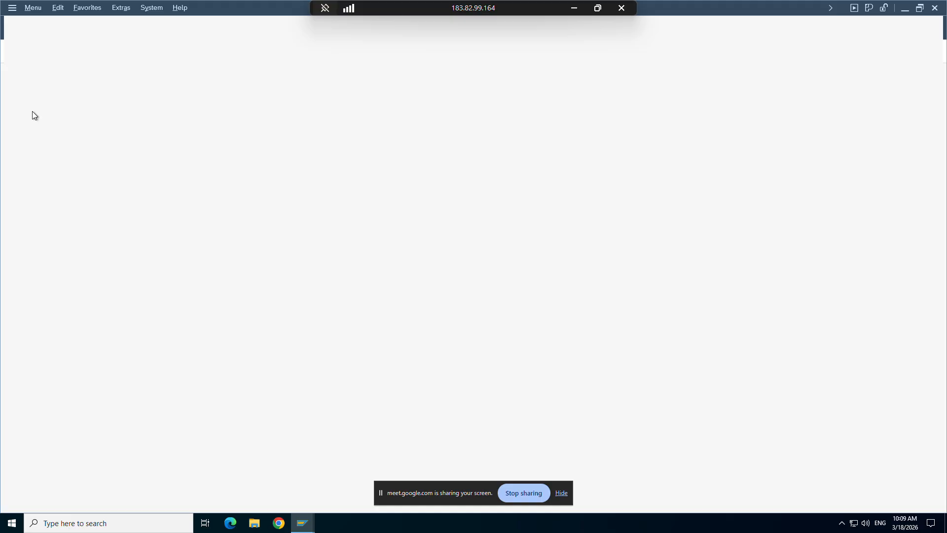
{"action": "type", "text": "se16n"}
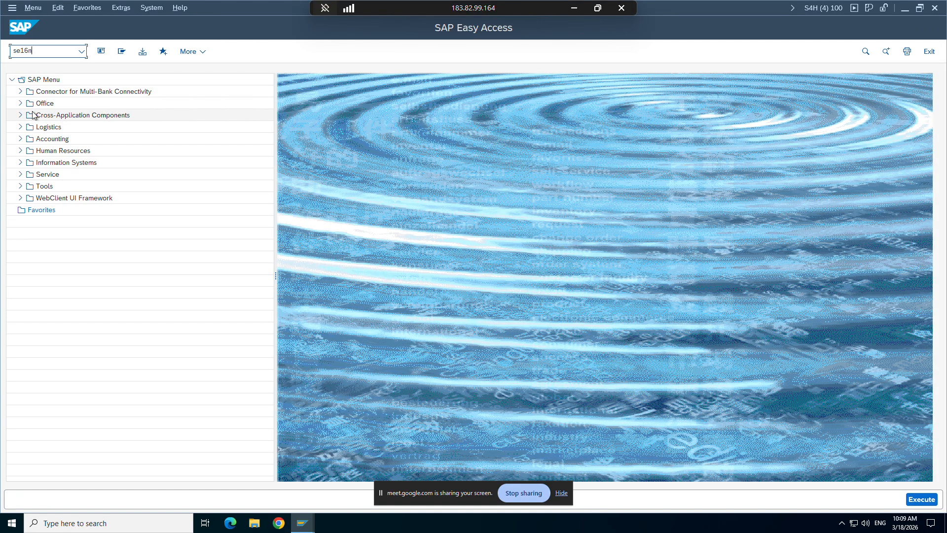
{"action": "key", "text": "Return"}
Display the entries of table MVKE for material TG12
{"action": "type", "text": "mvk"}
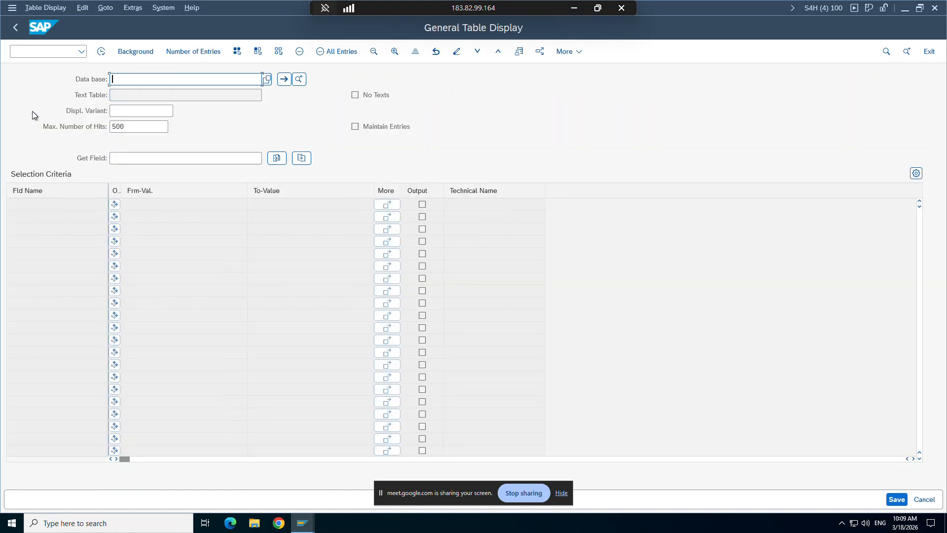
{"action": "type", "text": "e"}
{"action": "key", "text": "Return"}
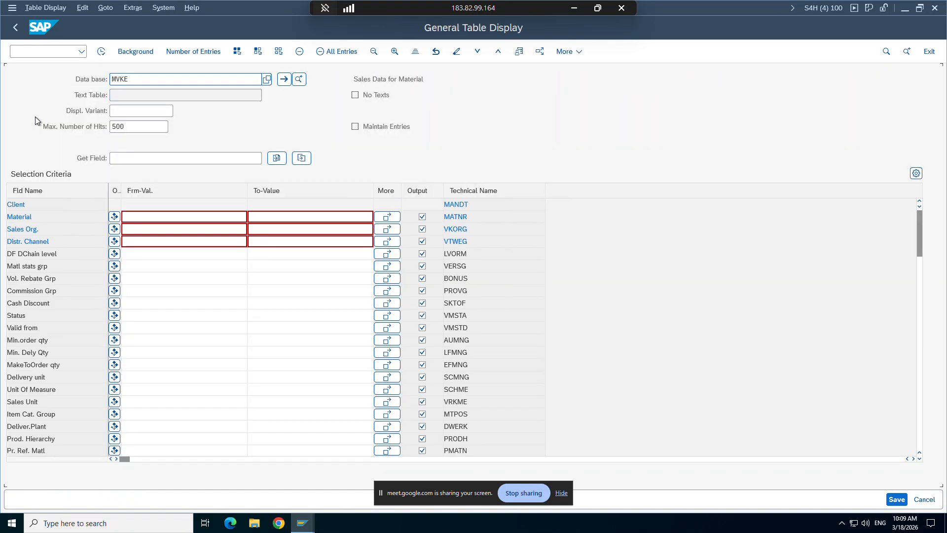
{"action": "left_click", "coordinate": [134, 216]}
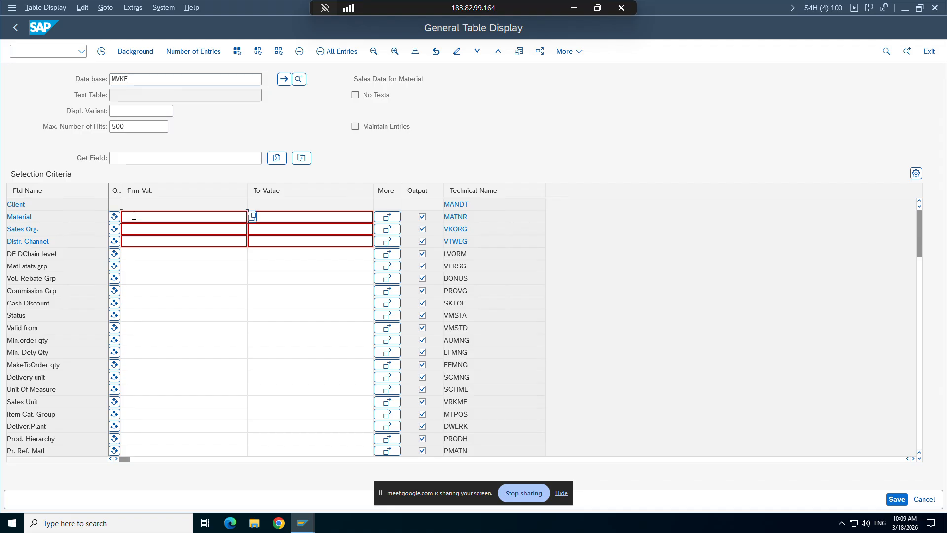
{"action": "type", "text": "TG12"}
{"action": "left_click", "coordinate": [101, 51]}
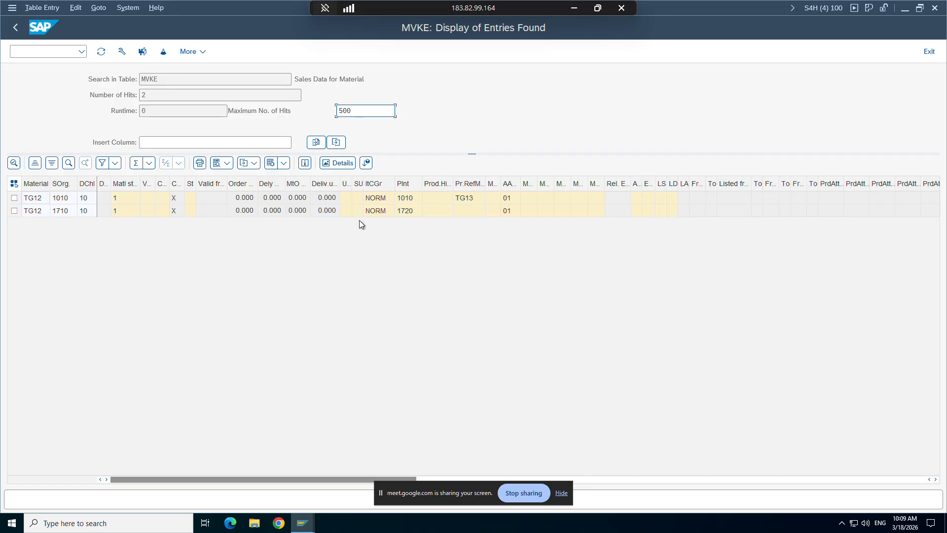
Widen the material account assignment group column and look through the remaining MVKE columns for TG12
{"action": "left_click_drag", "start_coordinate": [521, 184], "coordinate": [575, 184]}
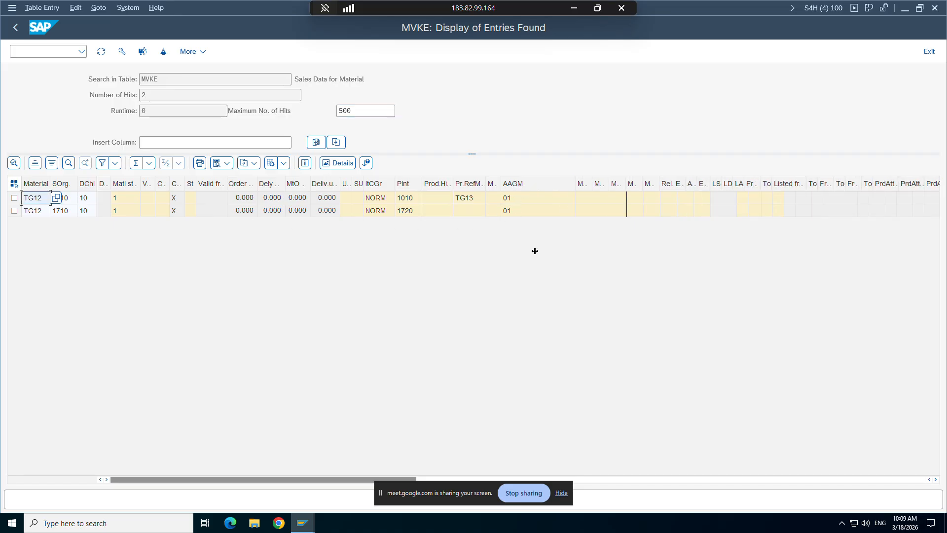
{"action": "left_click", "coordinate": [936, 479]}
{"action": "left_click", "coordinate": [936, 479]}
{"action": "left_click", "coordinate": [936, 479]}
{"action": "left_click", "coordinate": [936, 479]}
{"action": "left_click", "coordinate": [936, 480]}
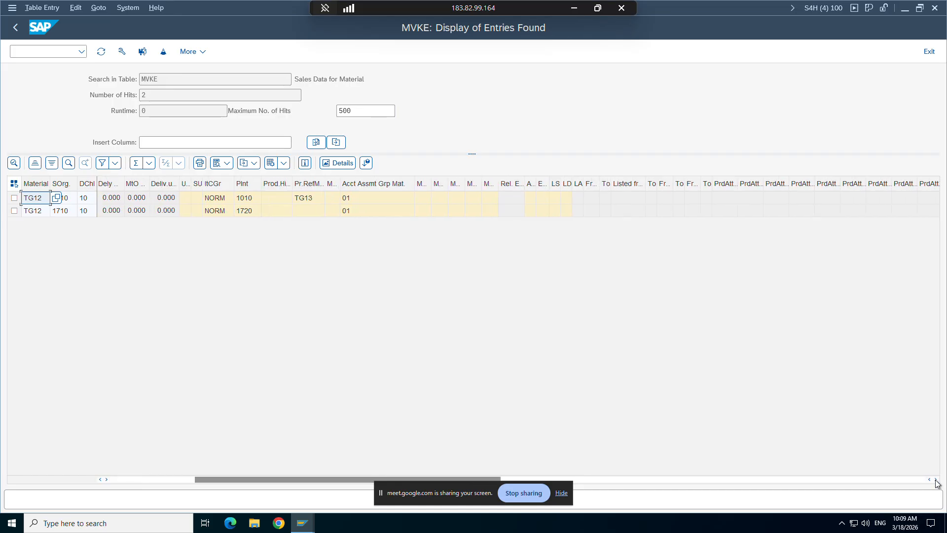
{"action": "left_click", "coordinate": [936, 479]}
{"action": "left_click", "coordinate": [936, 479]}
{"action": "left_click", "coordinate": [936, 479]}
{"action": "left_click", "coordinate": [936, 479]}
{"action": "left_click", "coordinate": [936, 479]}
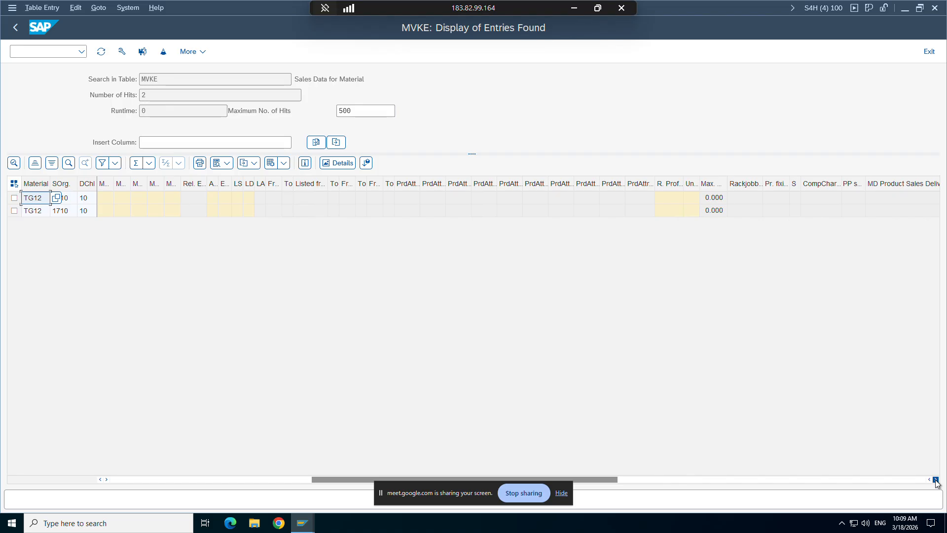
{"action": "left_click", "coordinate": [936, 479]}
{"action": "left_click", "coordinate": [936, 479]}
{"action": "left_click", "coordinate": [936, 479]}
{"action": "left_click", "coordinate": [936, 479]}
{"action": "left_click", "coordinate": [936, 479]}
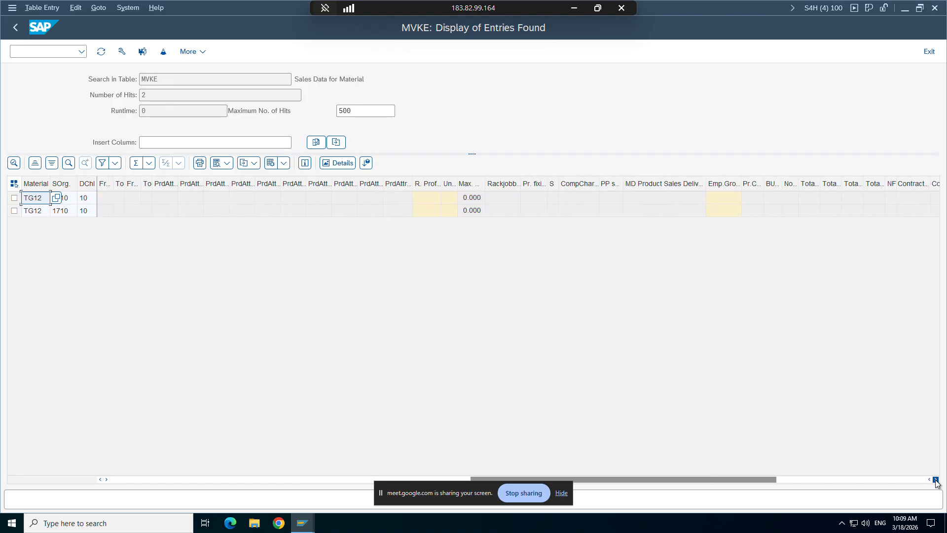
{"action": "left_click", "coordinate": [936, 479]}
{"action": "left_click", "coordinate": [936, 479]}
{"action": "left_click", "coordinate": [936, 479]}
{"action": "left_click", "coordinate": [936, 479]}
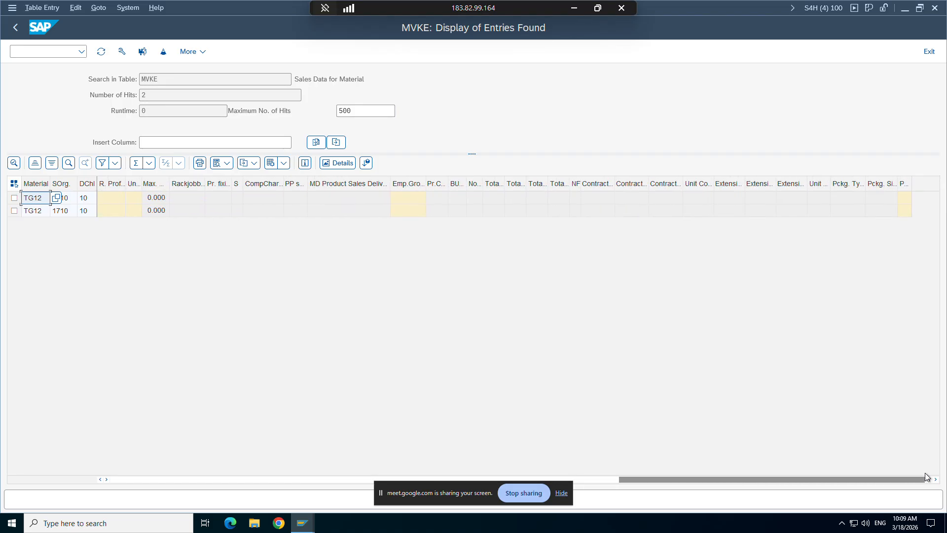
Add material TG13 to the MVKE material selection alongside TG12 and display the entries for both
{"action": "left_click", "coordinate": [16, 30]}
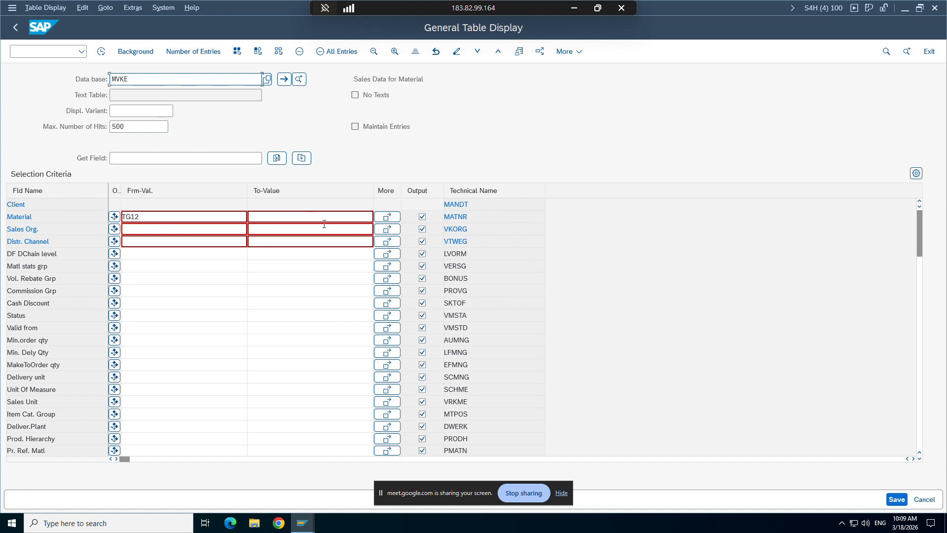
{"action": "left_click", "coordinate": [387, 217]}
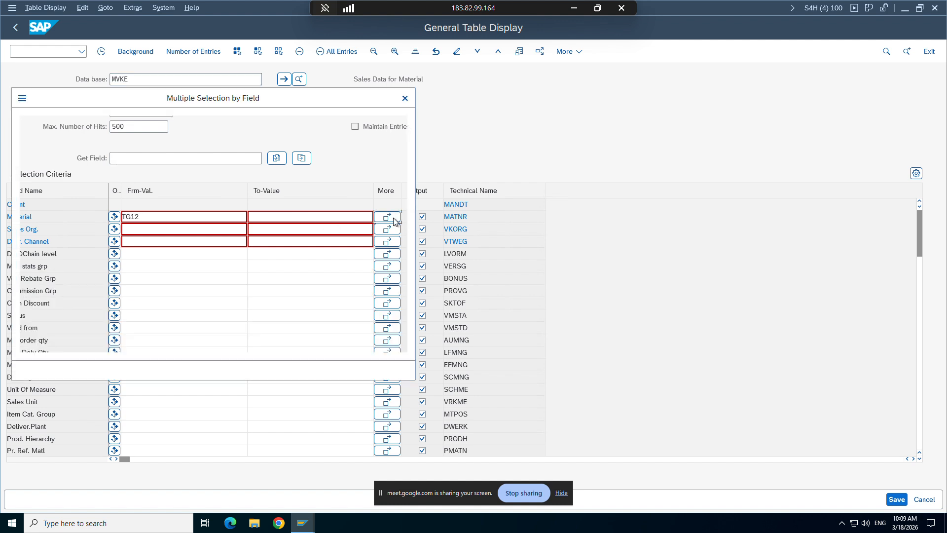
{"action": "left_click", "coordinate": [72, 205]}
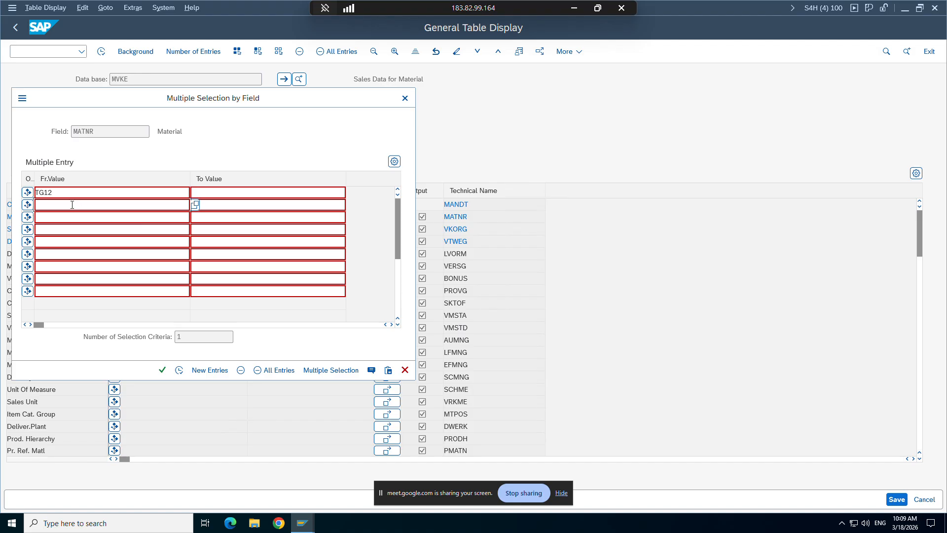
{"action": "type", "text": "tg13"}
{"action": "left_click", "coordinate": [177, 371]}
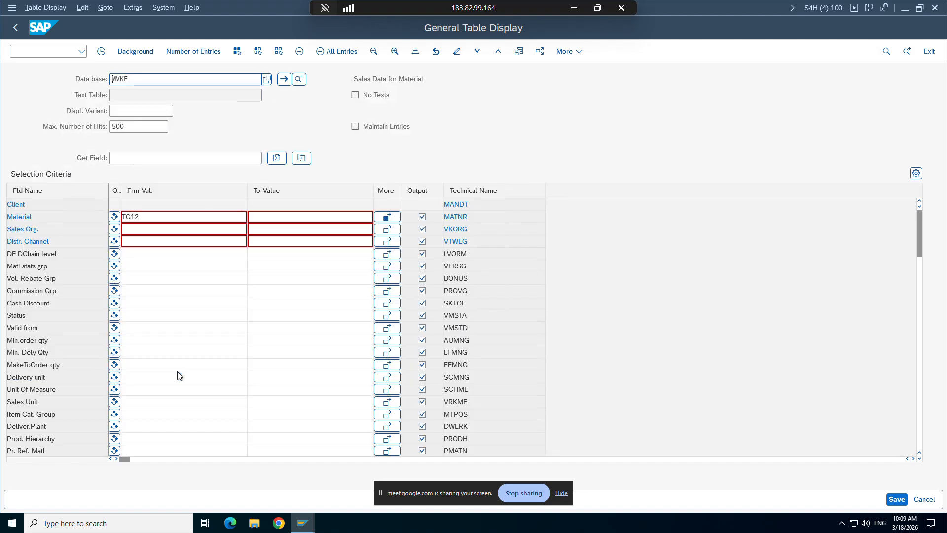
{"action": "key", "text": "F8"}
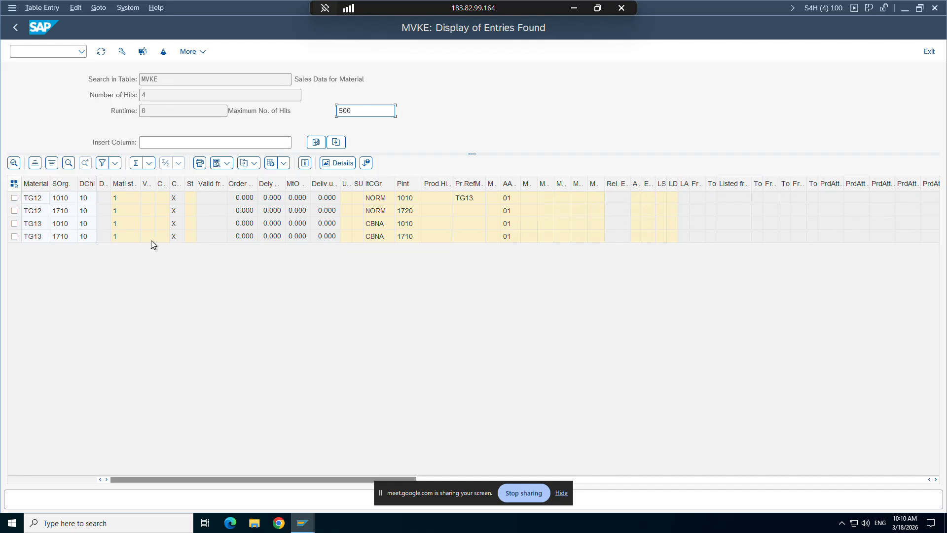
Compare the TG12 and TG13 entries, including their item category groups, and look through the remaining columns
{"action": "left_click", "coordinate": [14, 212]}
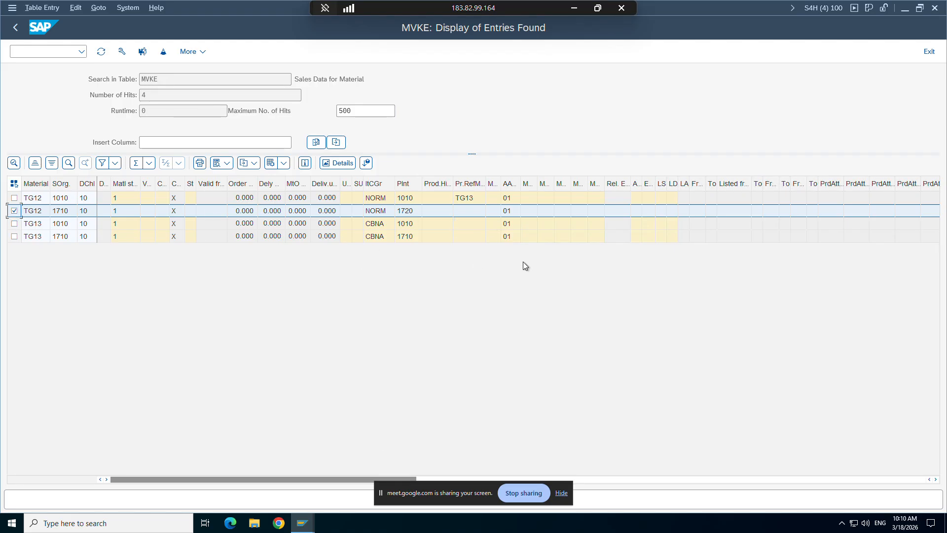
{"action": "left_click", "coordinate": [14, 223]}
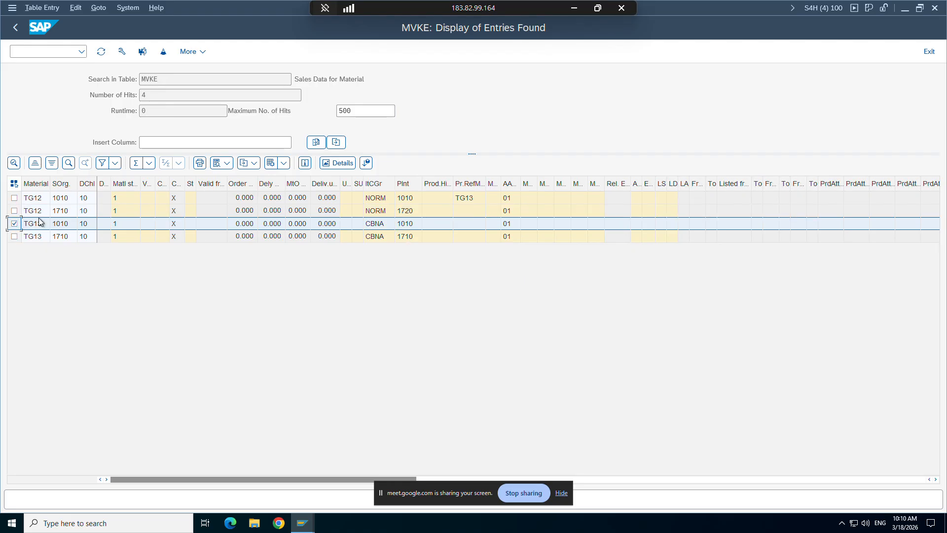
{"action": "left_click", "coordinate": [389, 212]}
{"action": "left_click", "coordinate": [384, 224]}
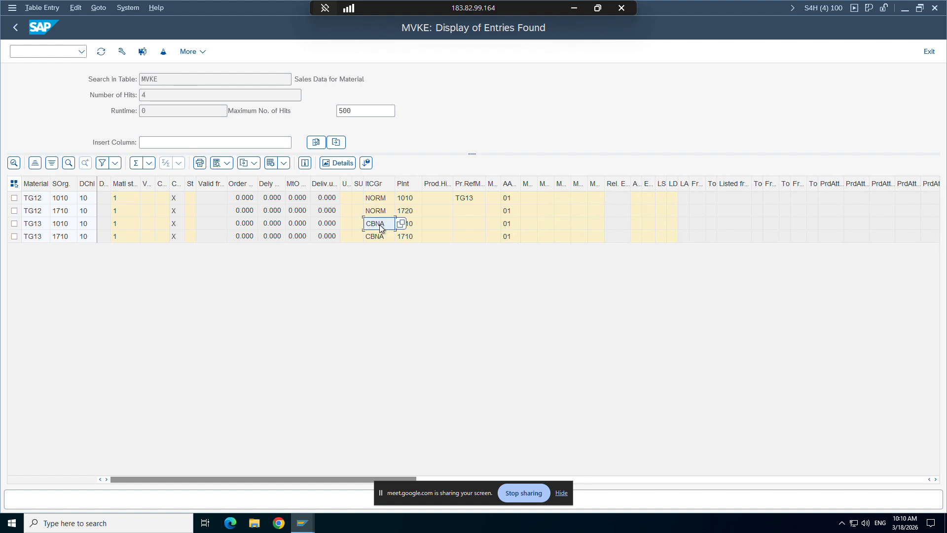
{"action": "left_click_drag", "start_coordinate": [226, 478], "coordinate": [548, 479]}
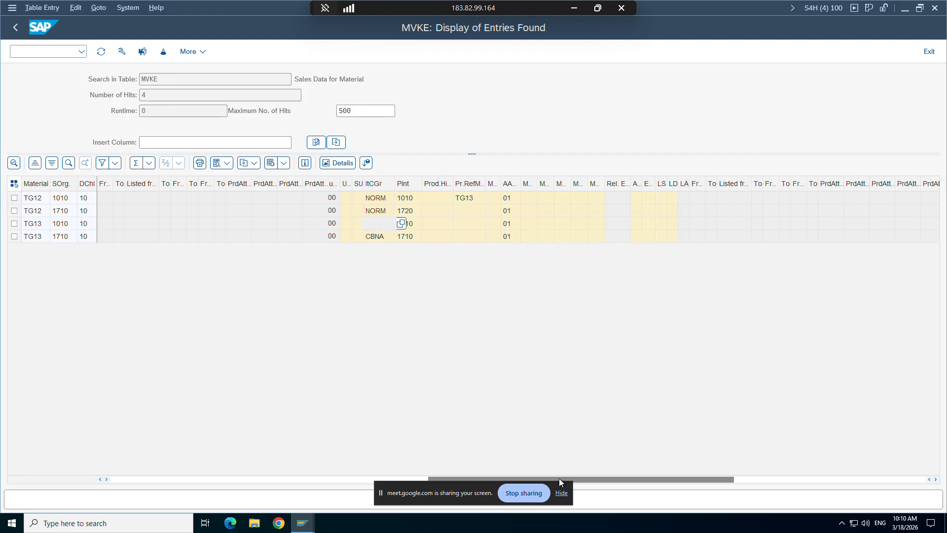
{"action": "left_click", "coordinate": [790, 479]}
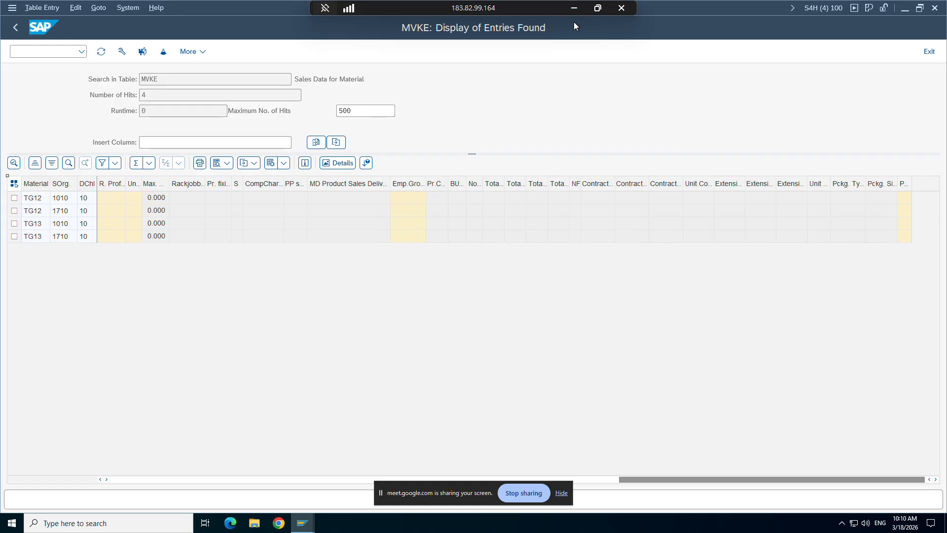
Switch to the Word notes and highlight T-code MM01 in the section on extending the material to another plant
{"action": "left_click", "coordinate": [573, 9]}
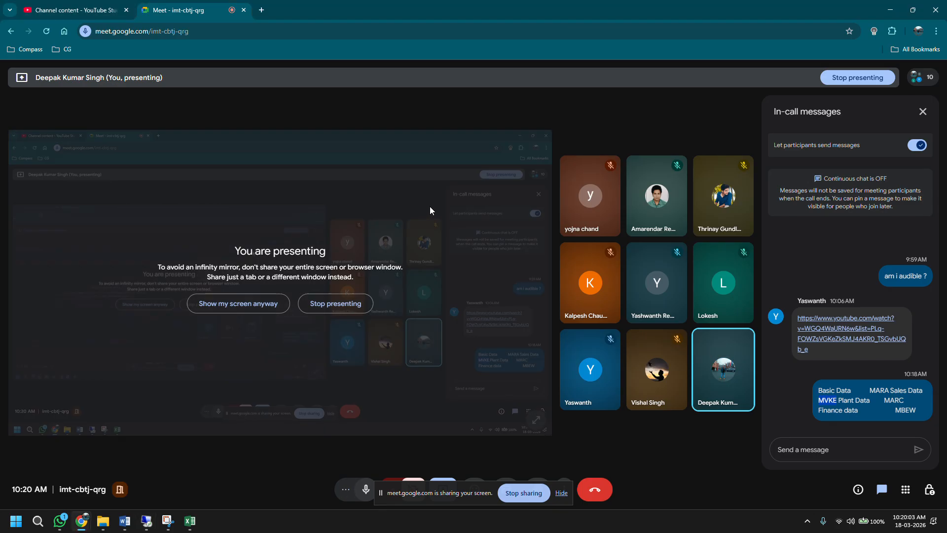
{"action": "left_click", "coordinate": [124, 521]}
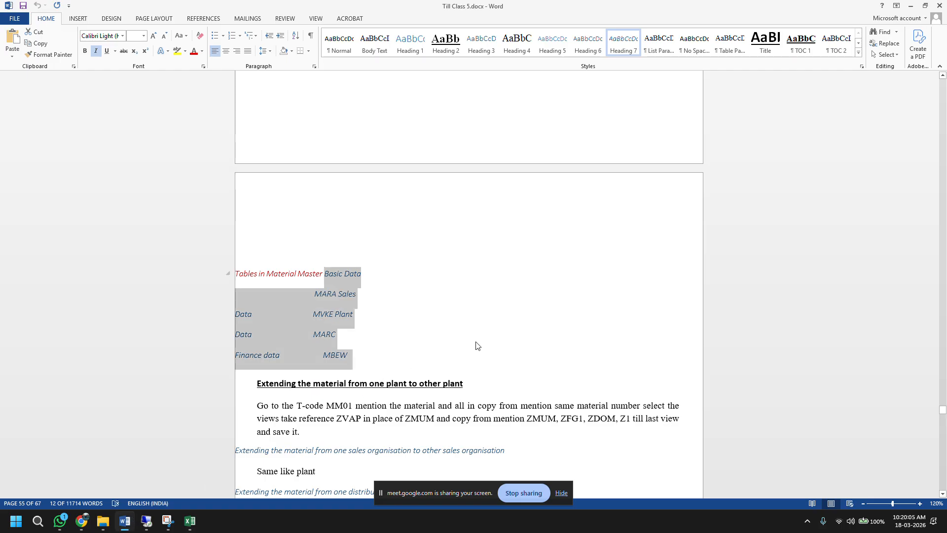
{"action": "scroll", "coordinate": [476, 343], "scroll_direction": "down", "scroll_amount": 4}
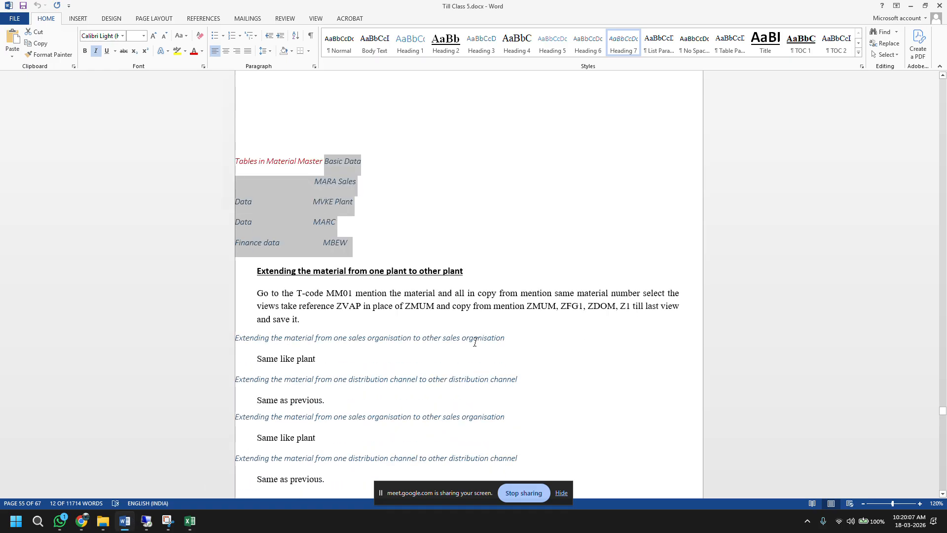
{"action": "scroll", "coordinate": [475, 342], "scroll_direction": "down", "scroll_amount": 2}
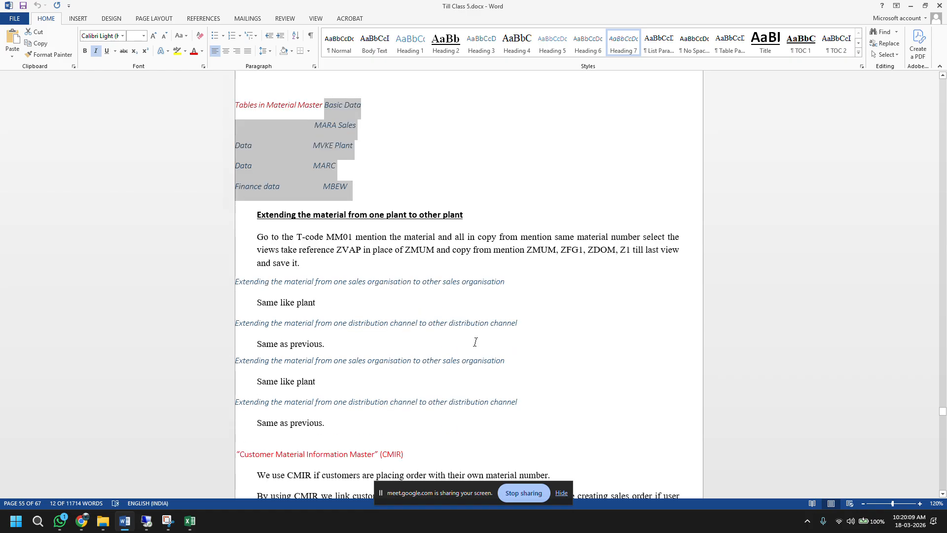
{"action": "double_click", "coordinate": [335, 242]}
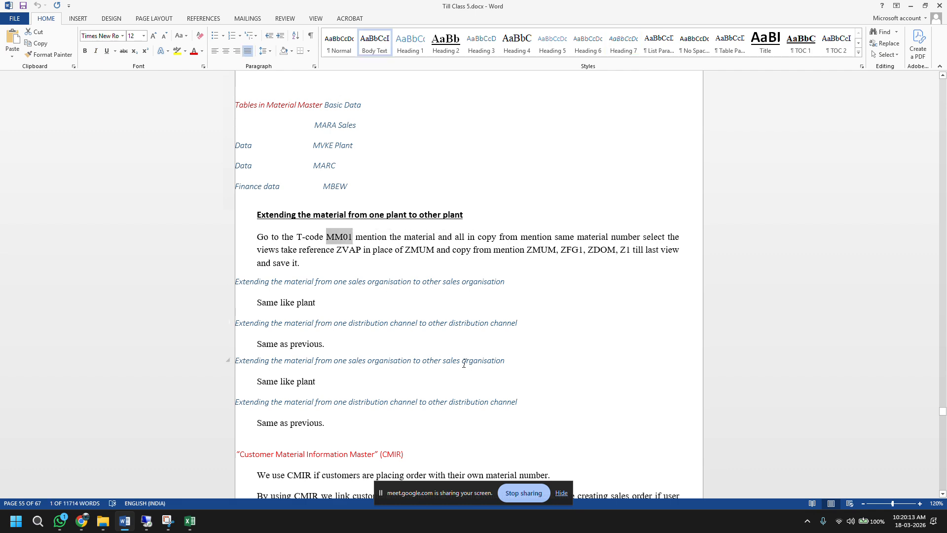
Highlight the notes on extending a material to other plants, sales organisations and distribution channels
{"action": "scroll", "coordinate": [464, 363], "scroll_direction": "down", "scroll_amount": 1}
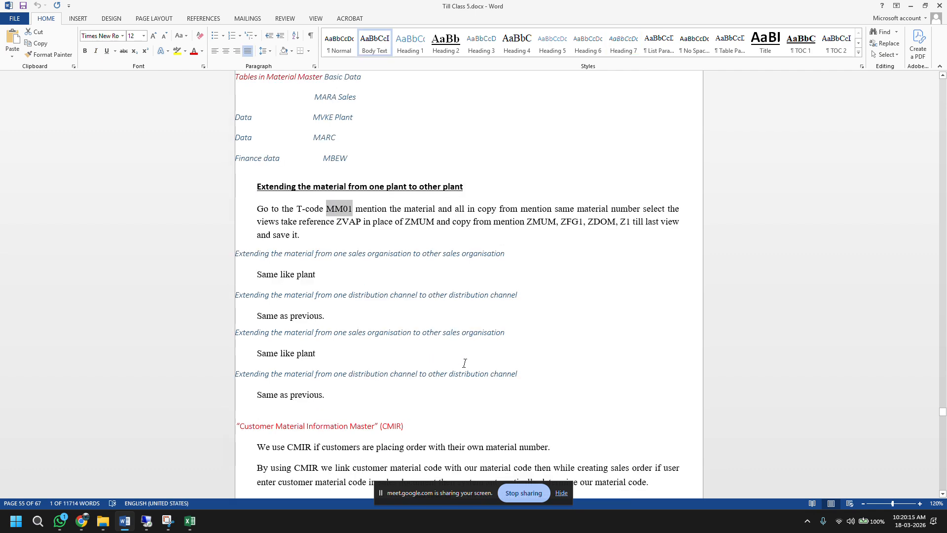
{"action": "scroll", "coordinate": [465, 363], "scroll_direction": "down", "scroll_amount": 2}
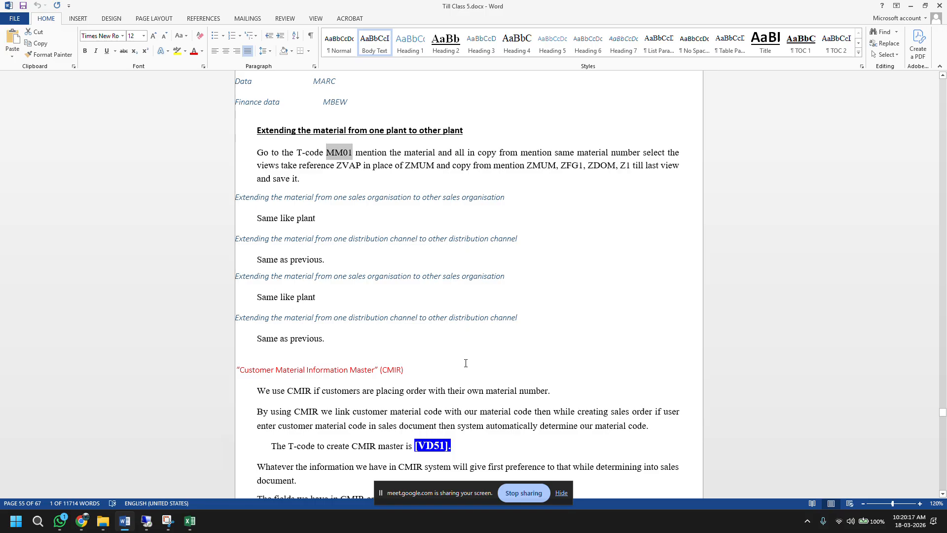
{"action": "scroll", "coordinate": [465, 364], "scroll_direction": "down", "scroll_amount": 1}
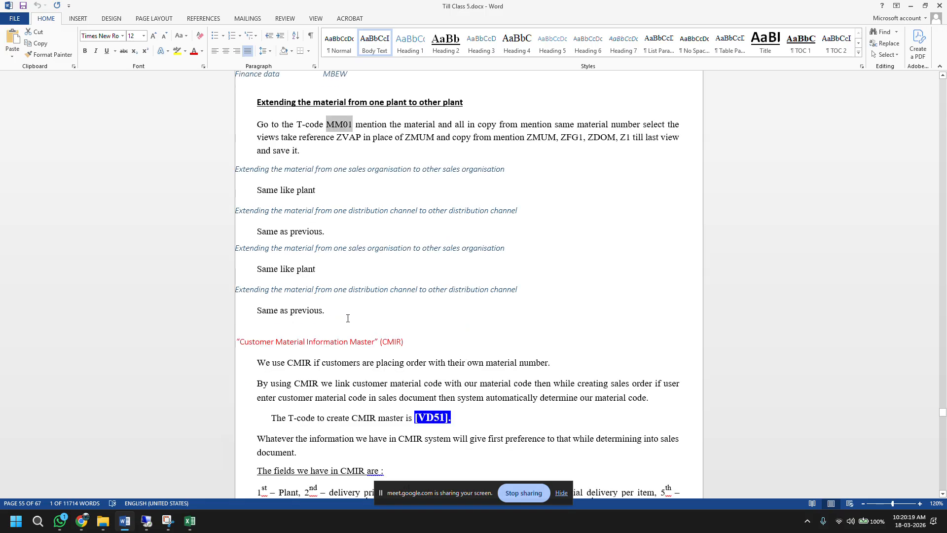
{"action": "left_click_drag", "start_coordinate": [337, 318], "coordinate": [246, 114]}
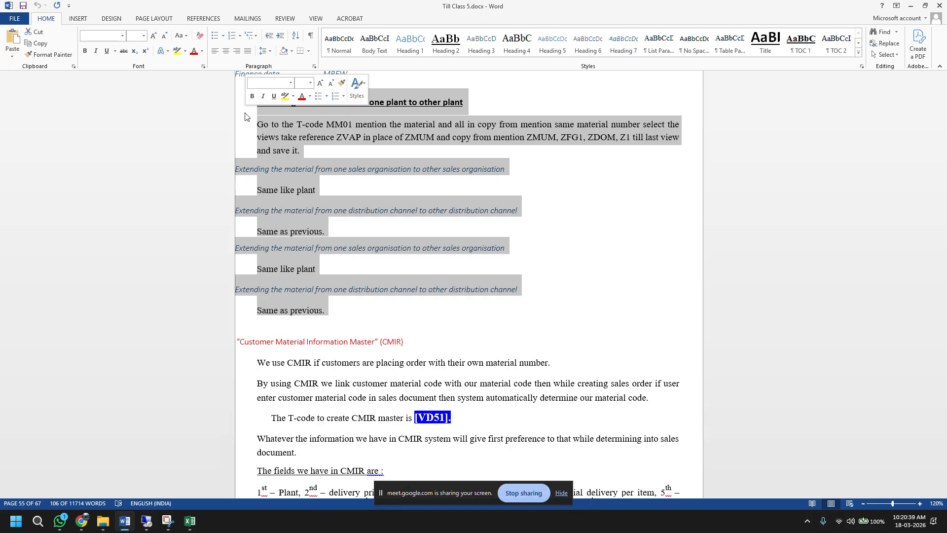
{"action": "scroll", "coordinate": [244, 115], "scroll_direction": "up", "scroll_amount": 1}
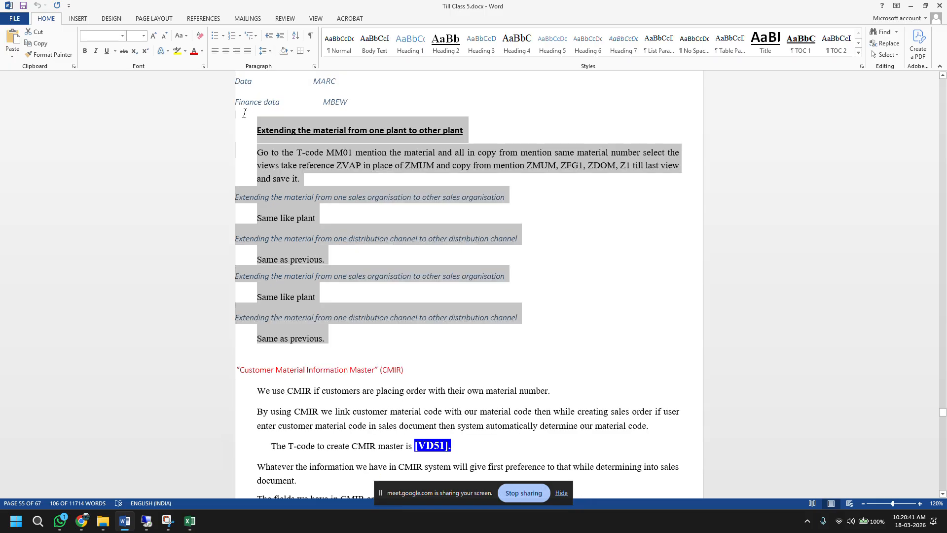
{"action": "scroll", "coordinate": [376, 297], "scroll_direction": "down", "scroll_amount": 1}
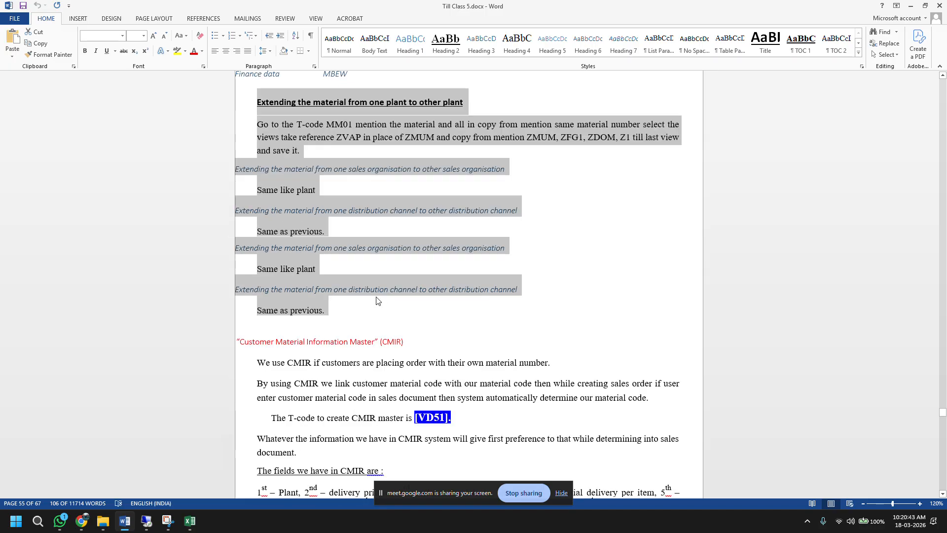
Review the Customer Material Information Master section, marking part of its heading and the first CMIR field, Plant
{"action": "scroll", "coordinate": [377, 300], "scroll_direction": "down", "scroll_amount": 1}
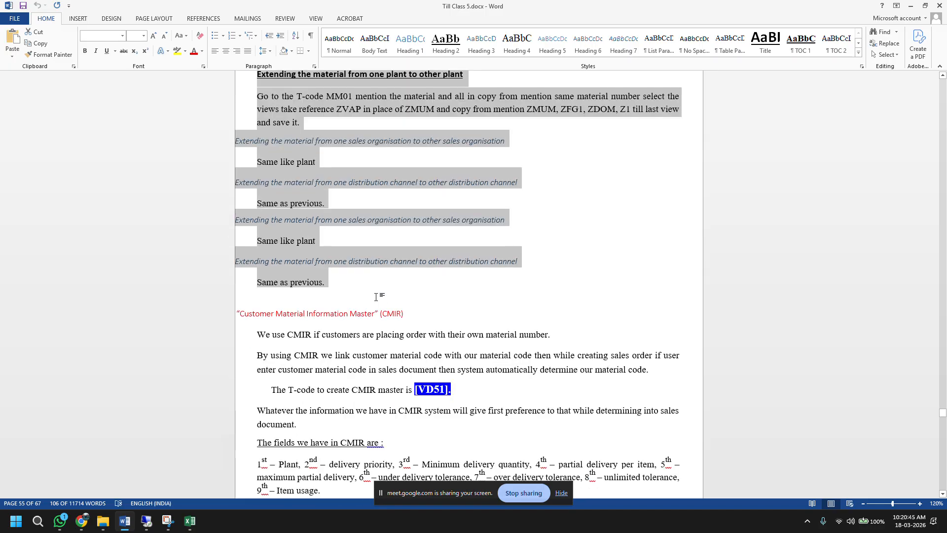
{"action": "scroll", "coordinate": [376, 297], "scroll_direction": "down", "scroll_amount": 1}
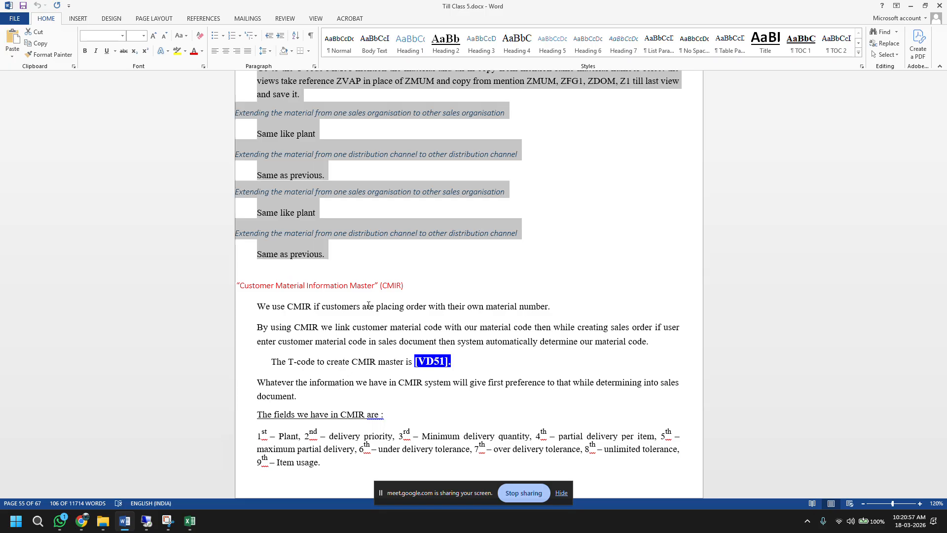
{"action": "left_click", "coordinate": [253, 286]}
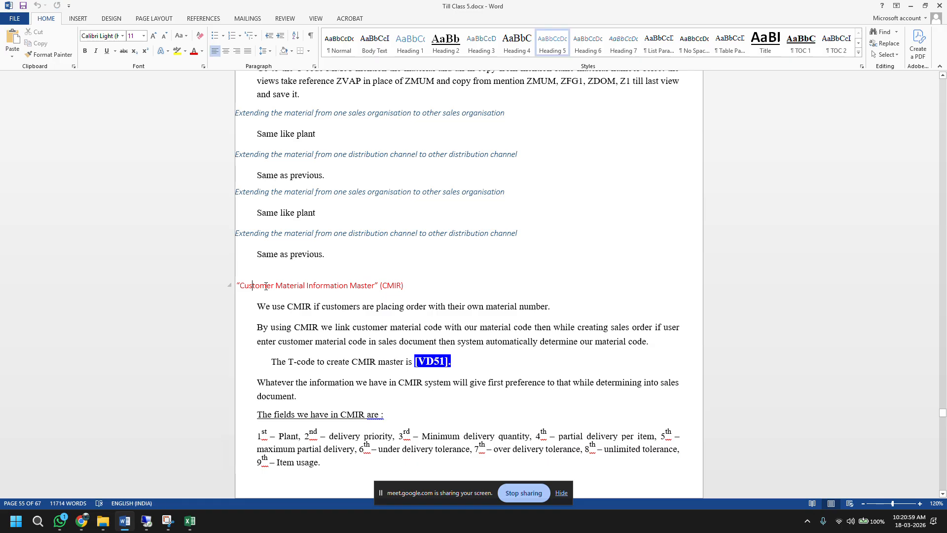
{"action": "left_click", "coordinate": [295, 288]}
{"action": "left_click_drag", "start_coordinate": [255, 287], "coordinate": [290, 287]}
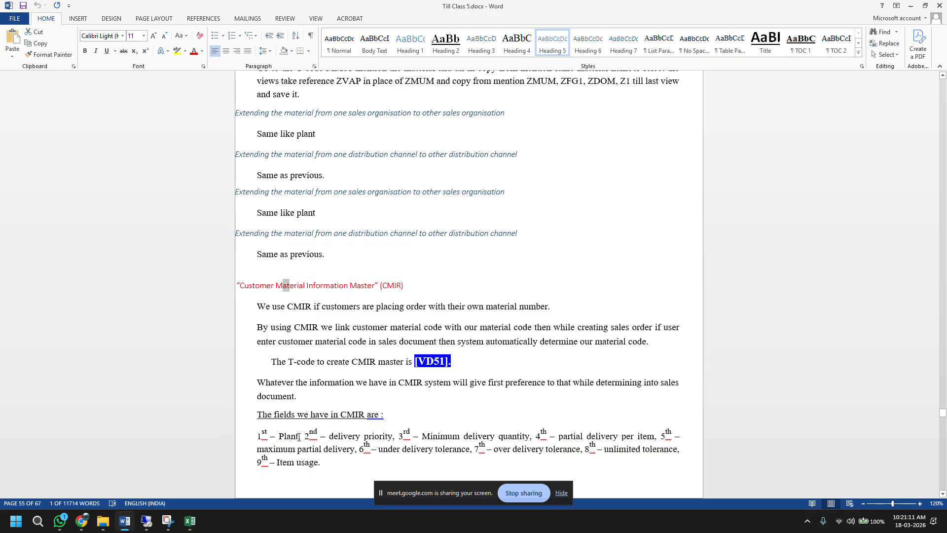
{"action": "left_click_drag", "start_coordinate": [299, 437], "coordinate": [258, 437]}
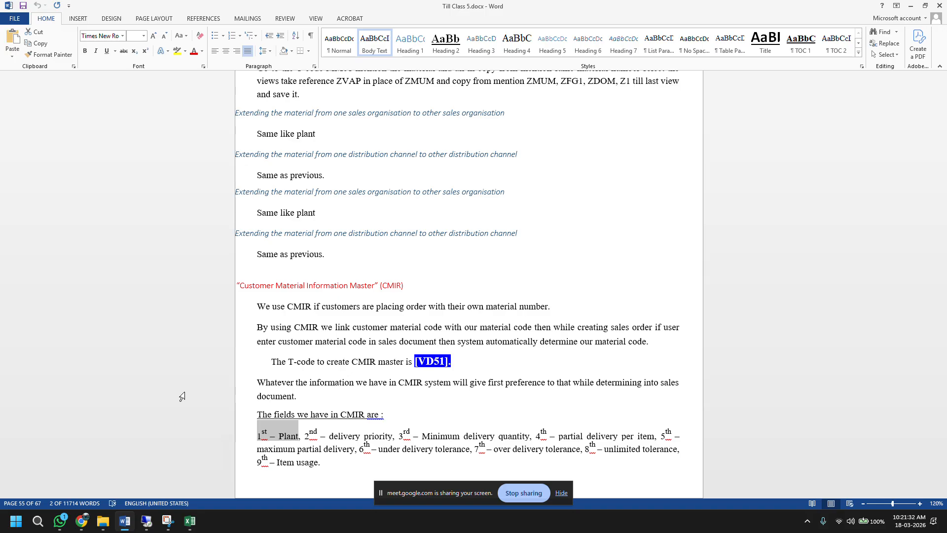
Switch to the SAP session displaying the standard order's item shipping data and select the ship-to party number for copying
{"action": "scroll", "coordinate": [182, 396], "scroll_direction": "up", "scroll_amount": 1}
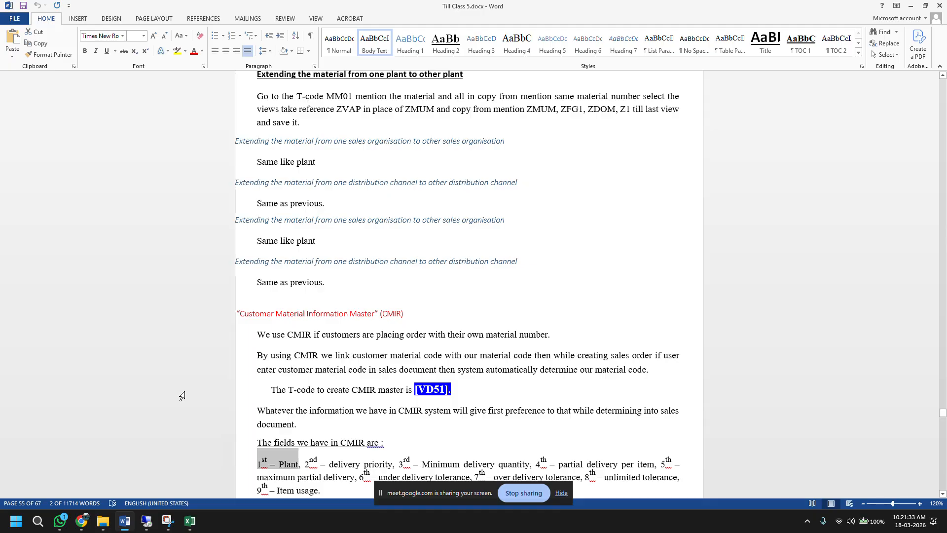
{"action": "left_click", "coordinate": [147, 521]}
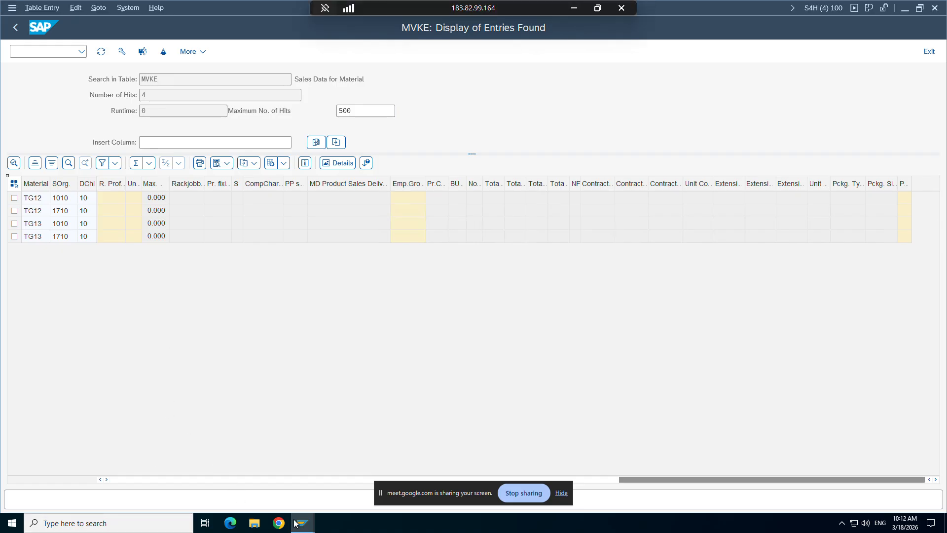
{"action": "mouse_move", "coordinate": [302, 523]}
{"action": "left_click", "coordinate": [200, 483]}
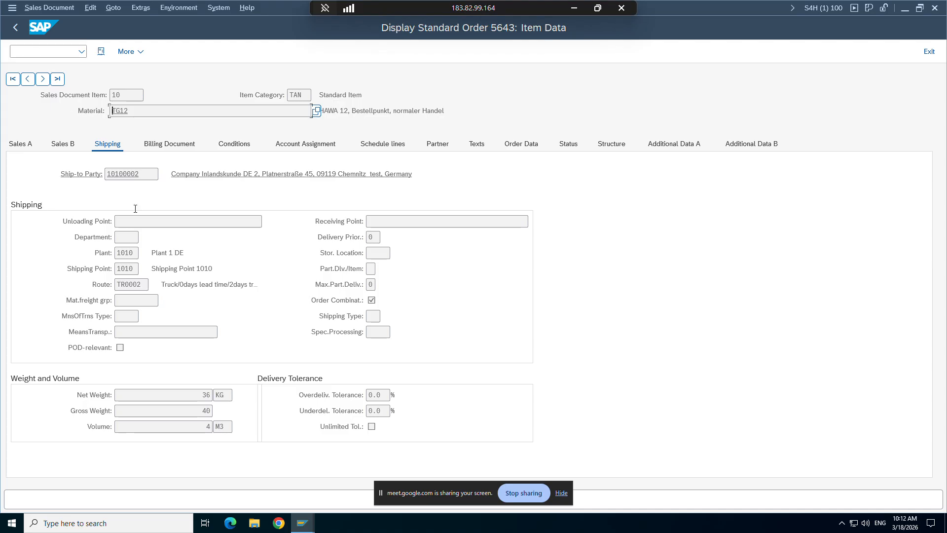
{"action": "left_click_drag", "start_coordinate": [144, 174], "coordinate": [106, 177]}
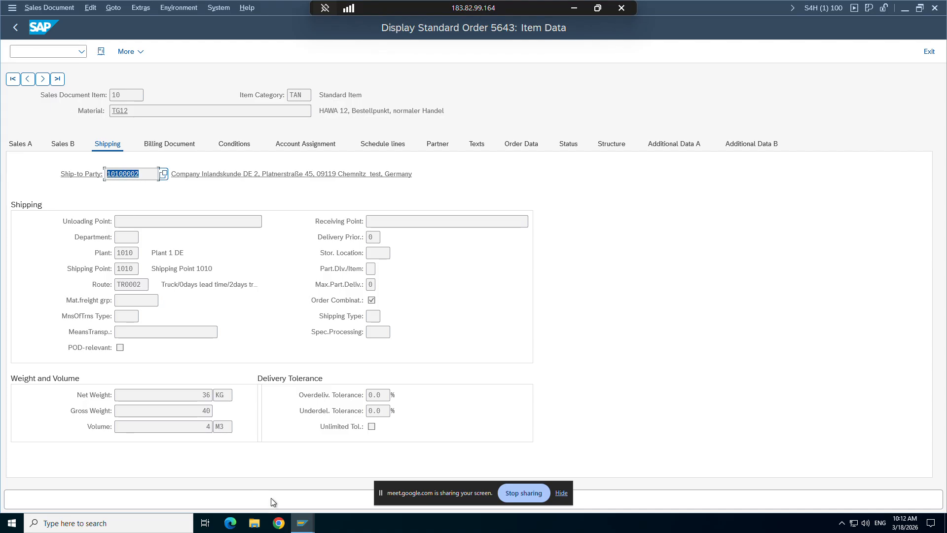
In the accounting document session, start the Maintain Business Partner transaction and bring up the prompt for opening a business partner
{"action": "mouse_move", "coordinate": [302, 523]}
{"action": "left_click", "coordinate": [272, 469]}
{"action": "left_click", "coordinate": [50, 54]}
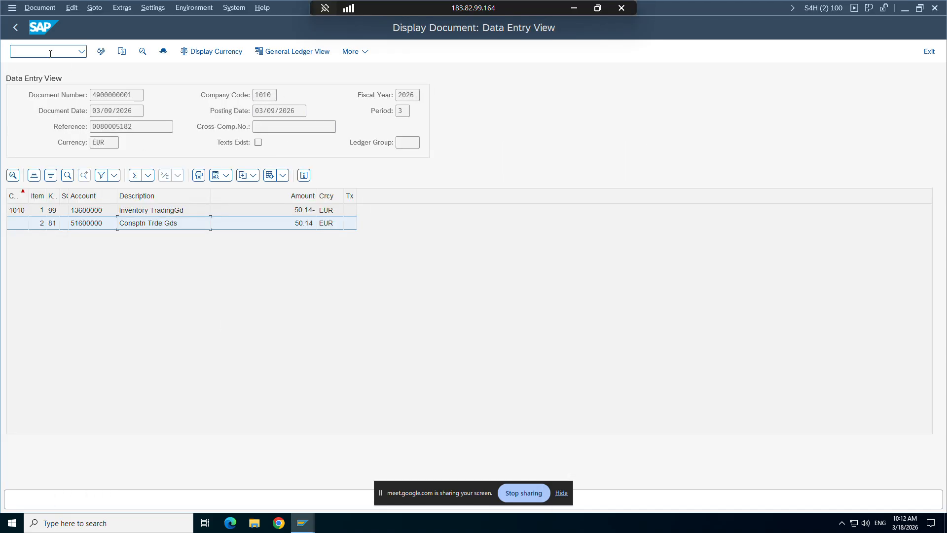
{"action": "type", "text": "/nvf01"}
{"action": "key", "text": "Return"}
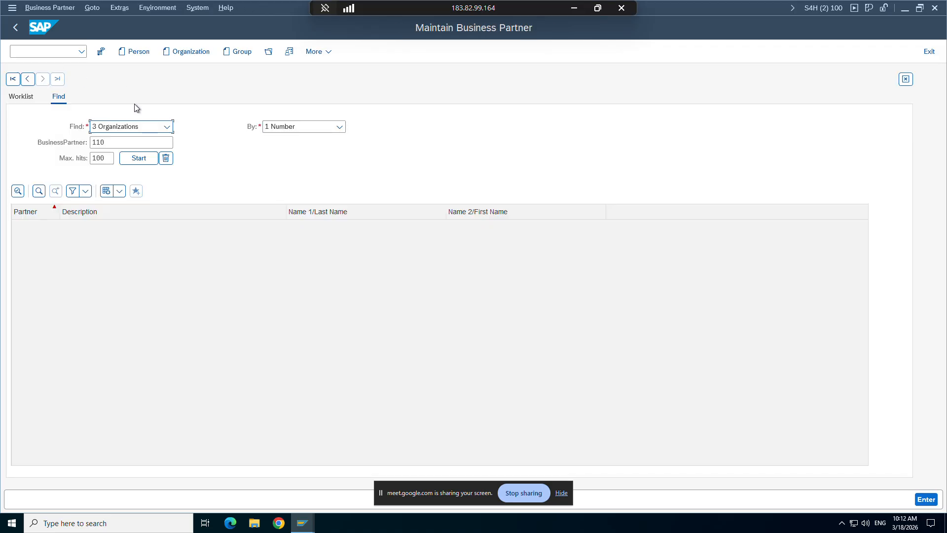
{"action": "left_click", "coordinate": [269, 52]}
Try to open business partner TG12
{"action": "right_click", "coordinate": [511, 312]}
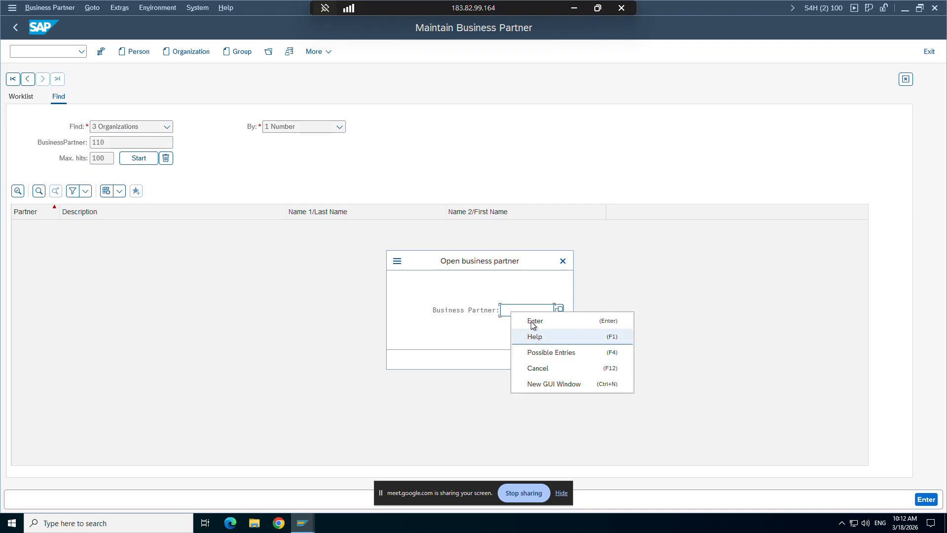
{"action": "left_click", "coordinate": [510, 310]}
{"action": "type", "text": "TG12"}
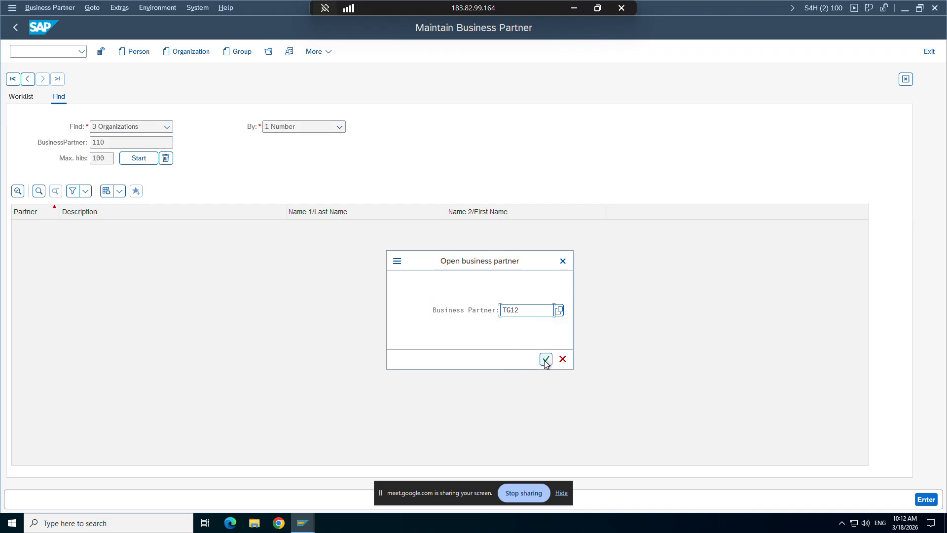
{"action": "left_click", "coordinate": [545, 360]}
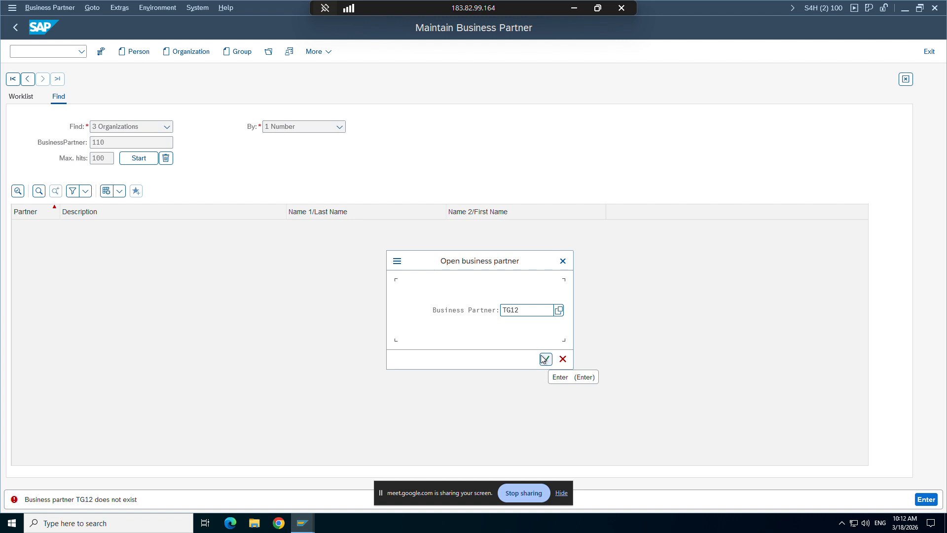
Replace the entry with the order's ship-to party number and open that business partner
{"action": "left_click", "coordinate": [525, 312]}
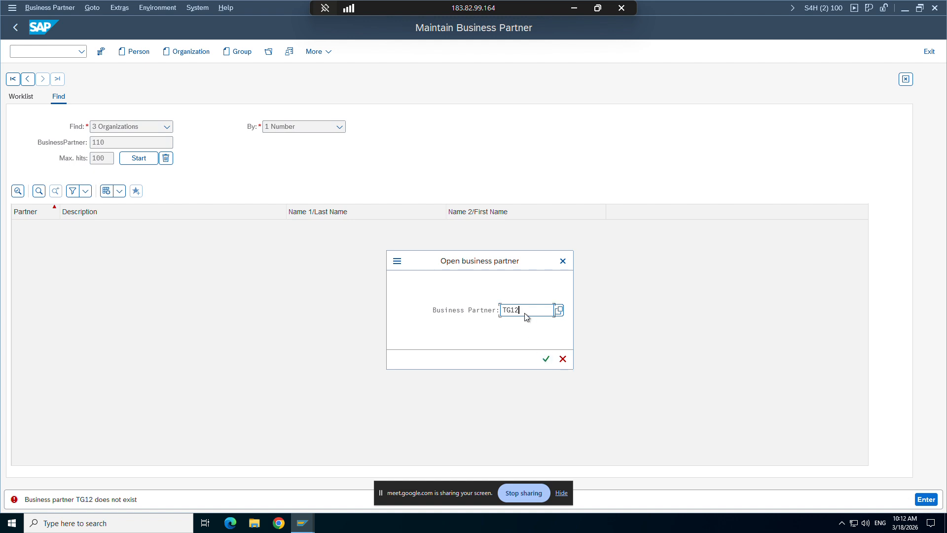
{"action": "key", "text": "BackSpace"}
{"action": "key", "text": "BackSpace"}
{"action": "key", "text": "BackSpace"}
{"action": "key", "text": "BackSpace"}
{"action": "left_click", "coordinate": [526, 338]}
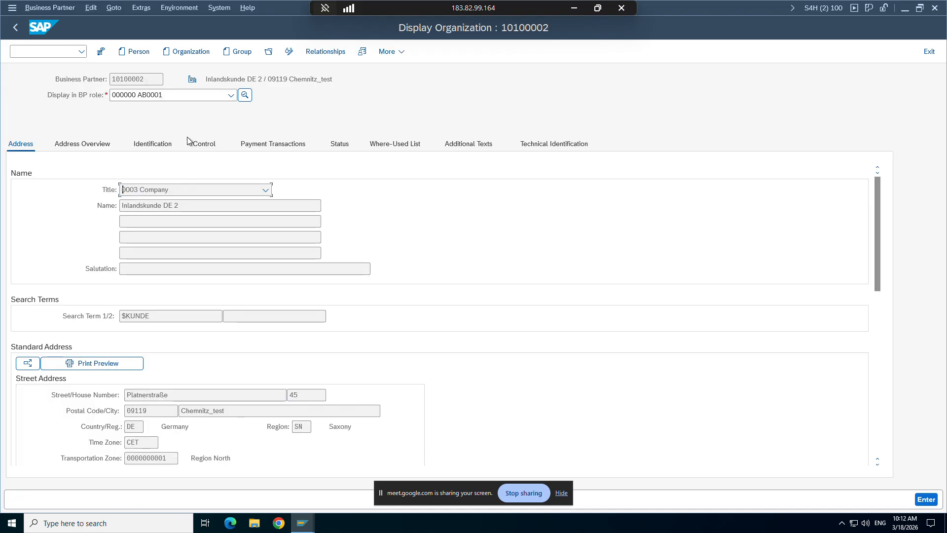
Display the business partner in the FLCU01 Customer role and list the sales areas in its Sales and Distribution data
{"action": "left_click", "coordinate": [182, 96]}
{"action": "left_click", "coordinate": [163, 141]}
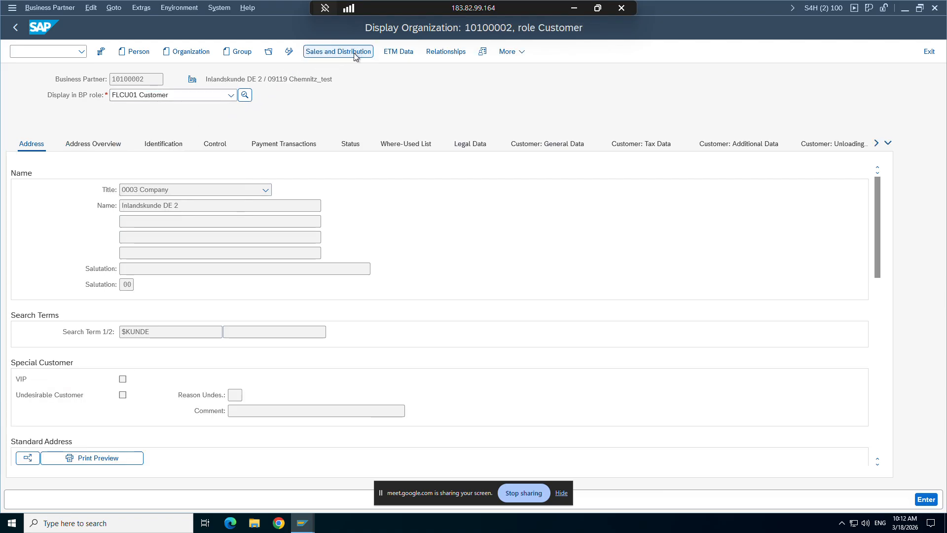
{"action": "left_click", "coordinate": [355, 51]}
{"action": "left_click", "coordinate": [334, 161]}
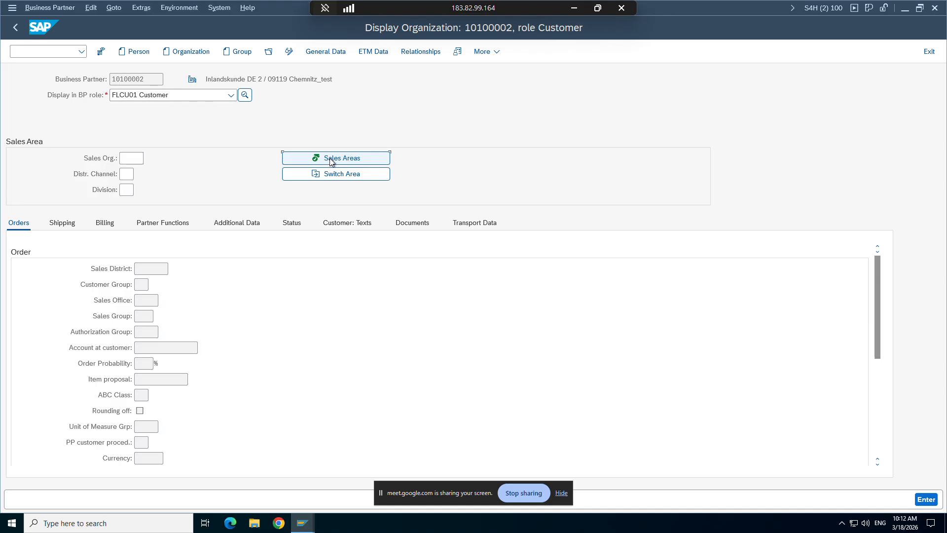
Select sales area 1010, channel 10, division 00 and check the delivering plant in the customer's shipping data
{"action": "left_click", "coordinate": [275, 261]}
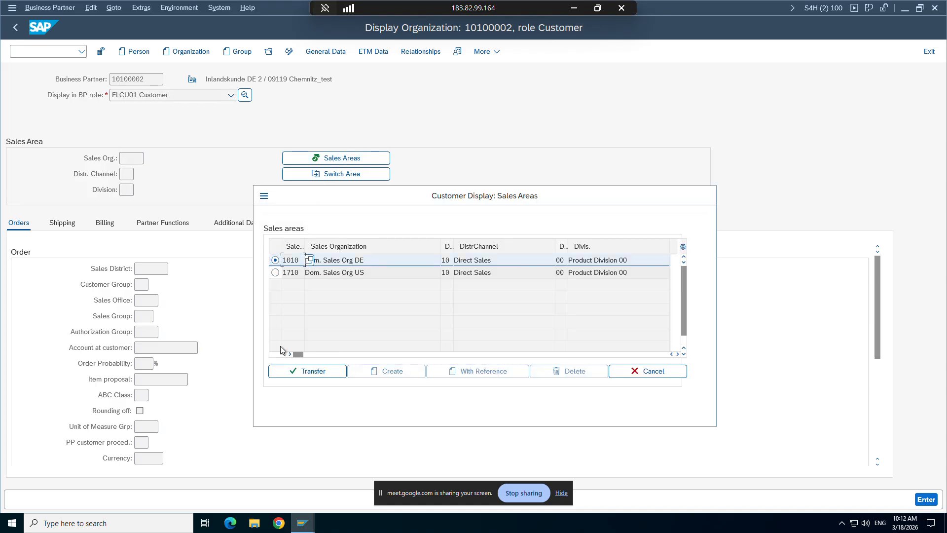
{"action": "left_click", "coordinate": [290, 375]}
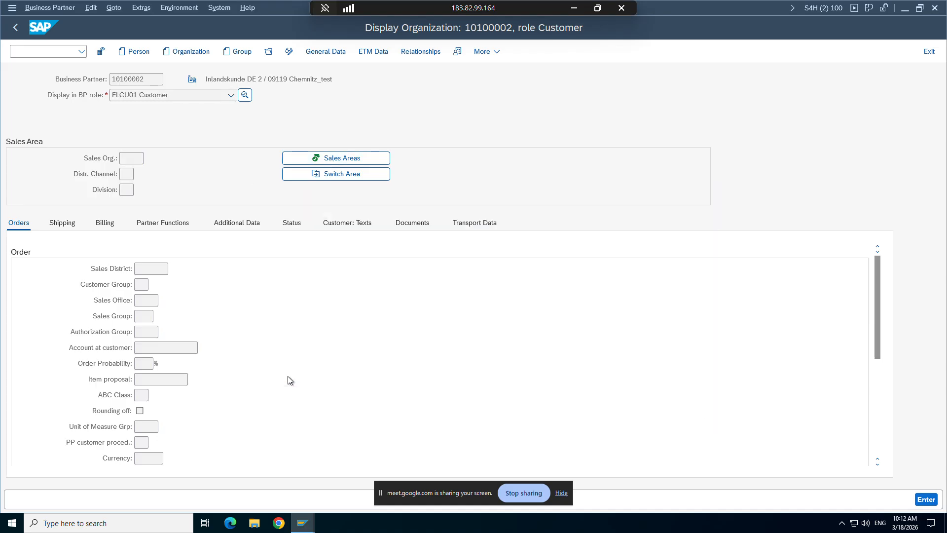
{"action": "left_click", "coordinate": [69, 224]}
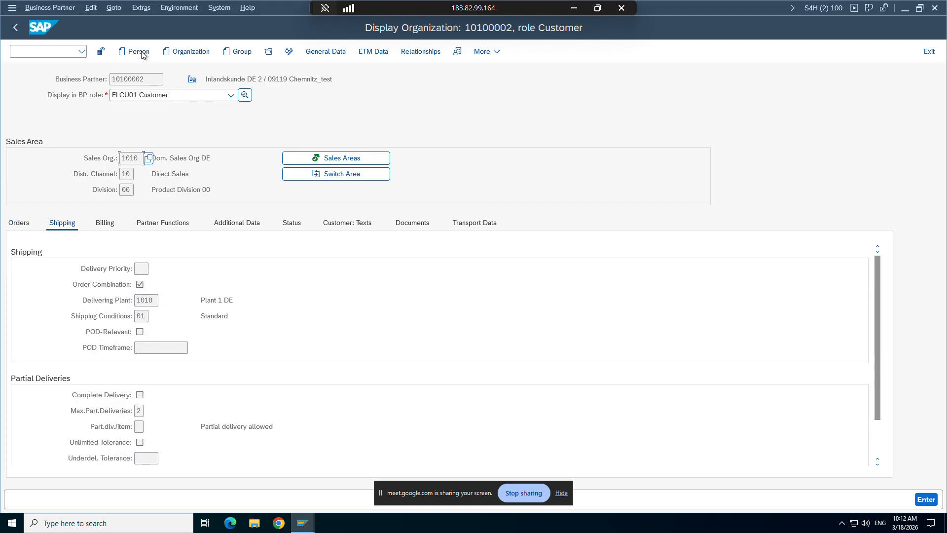
{"action": "double_click", "coordinate": [146, 300]}
Return to the standard order session and start sales document creation with transaction VA01
{"action": "mouse_move", "coordinate": [301, 524]}
{"action": "left_click", "coordinate": [170, 474]}
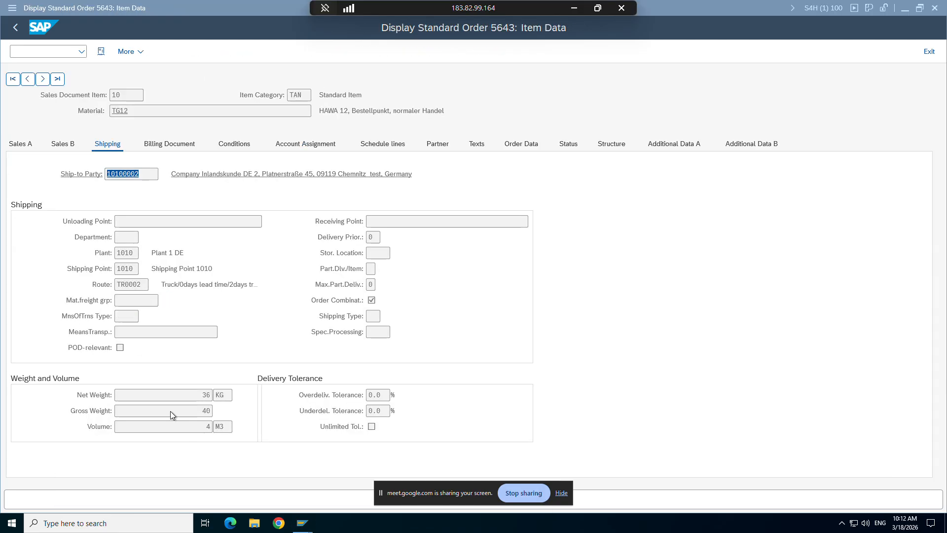
{"action": "left_click", "coordinate": [26, 50]}
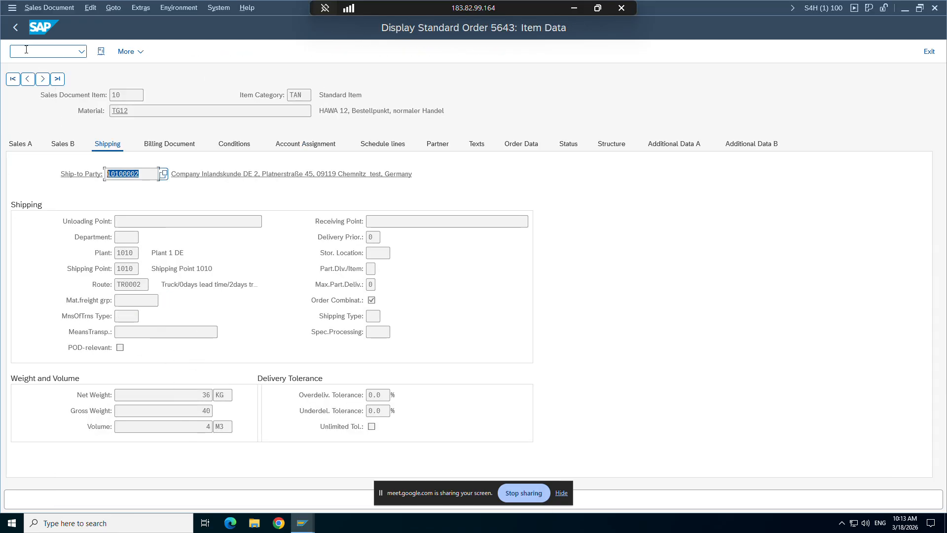
{"action": "type", "text": "/nva01"}
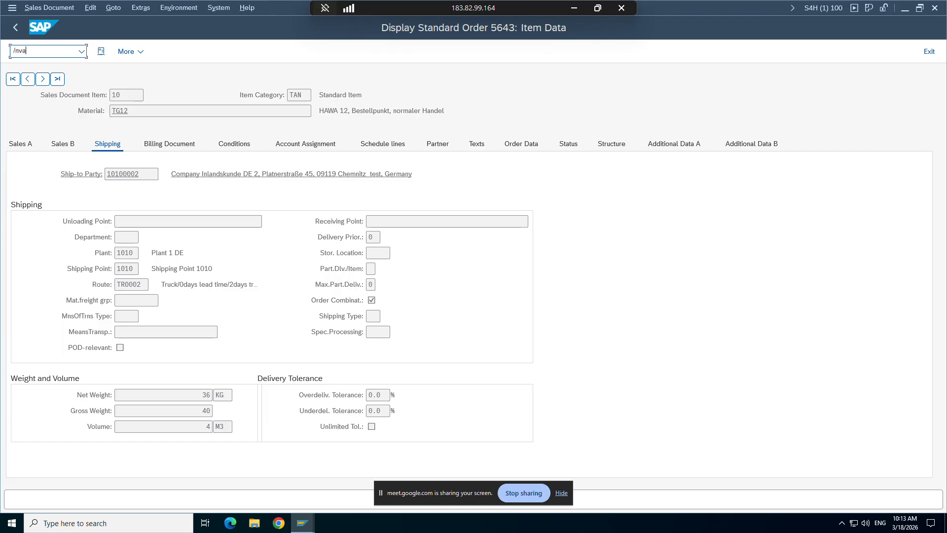
{"action": "key", "text": "Return"}
Create a sales document of order type OR for sales organization 1010, distribution channel 10 and division 00
{"action": "type", "text": "or"}
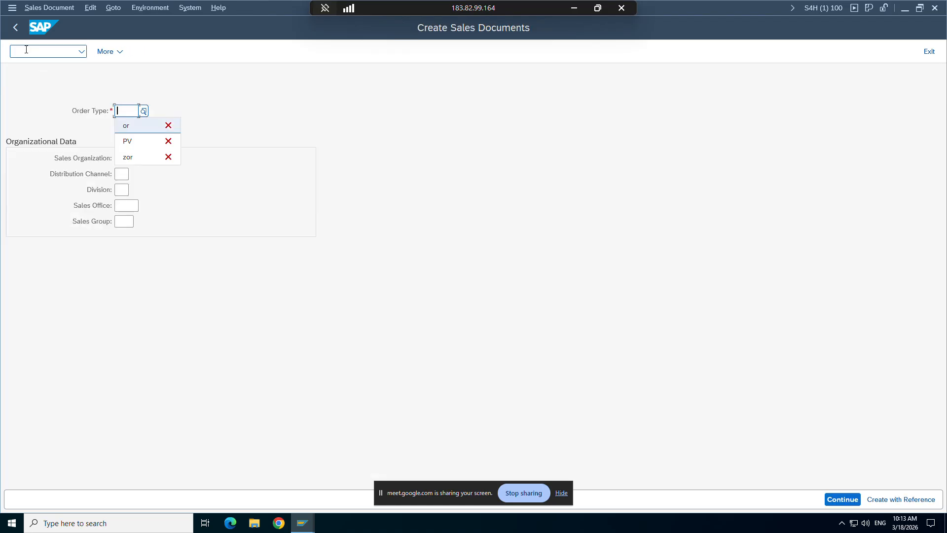
{"action": "key", "text": "Tab"}
{"action": "type", "text": "1010"}
{"action": "key", "text": "Tab"}
{"action": "type", "text": "10"}
{"action": "key", "text": "Tab"}
{"action": "type", "text": "00"}
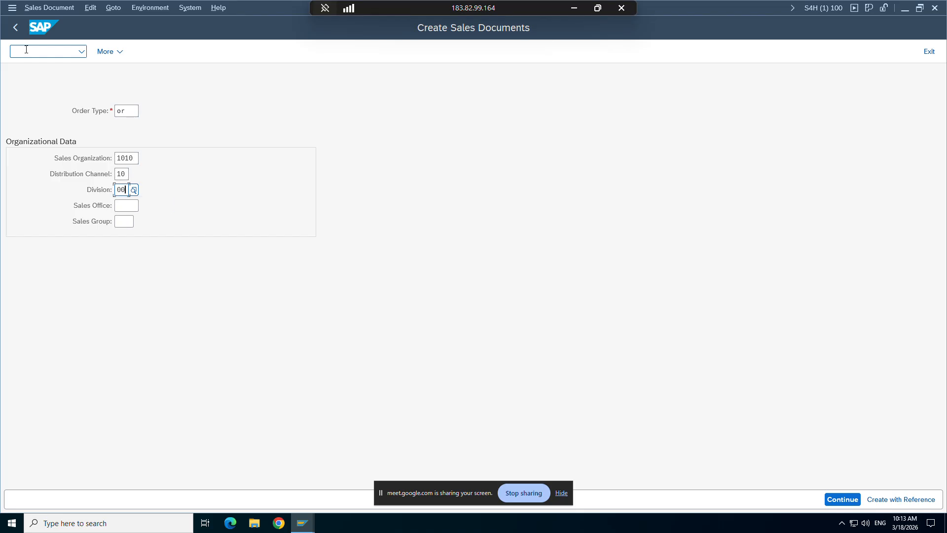
{"action": "key", "text": "Return"}
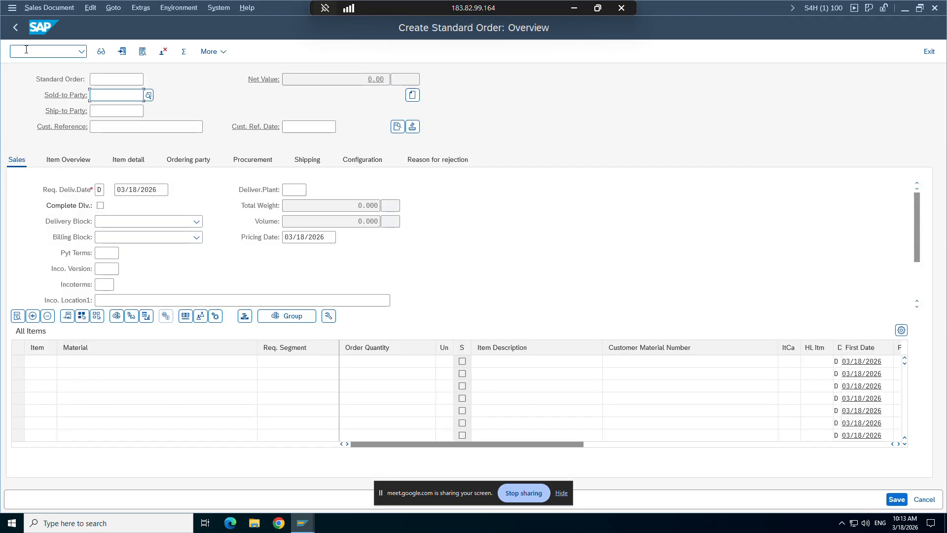
Enter the same customer's number as sold-to party and dgs as the customer reference in the order header
{"action": "key", "text": "BackSpace"}
{"action": "key", "text": "Down"}
{"action": "key", "text": "Return"}
{"action": "key", "text": "Return"}
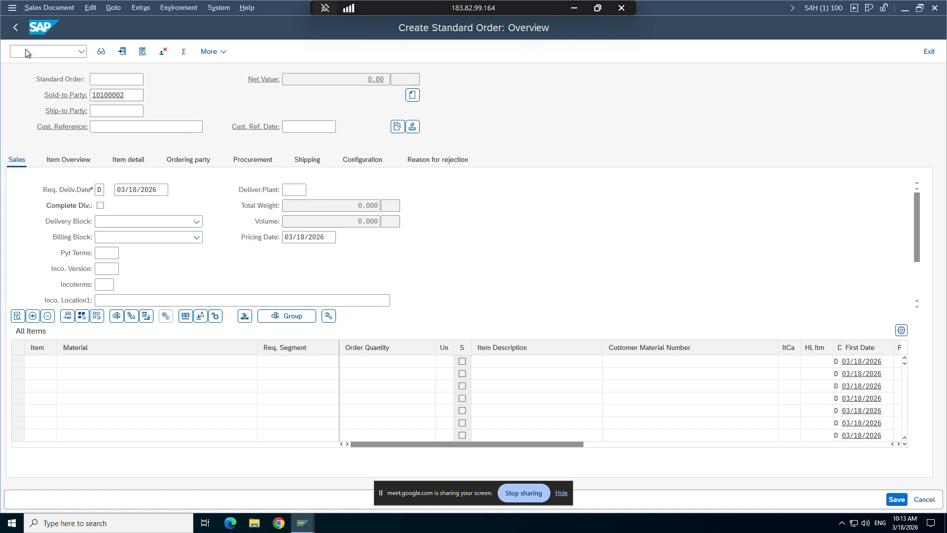
{"action": "key", "text": "Return"}
{"action": "type", "text": "dgs"}
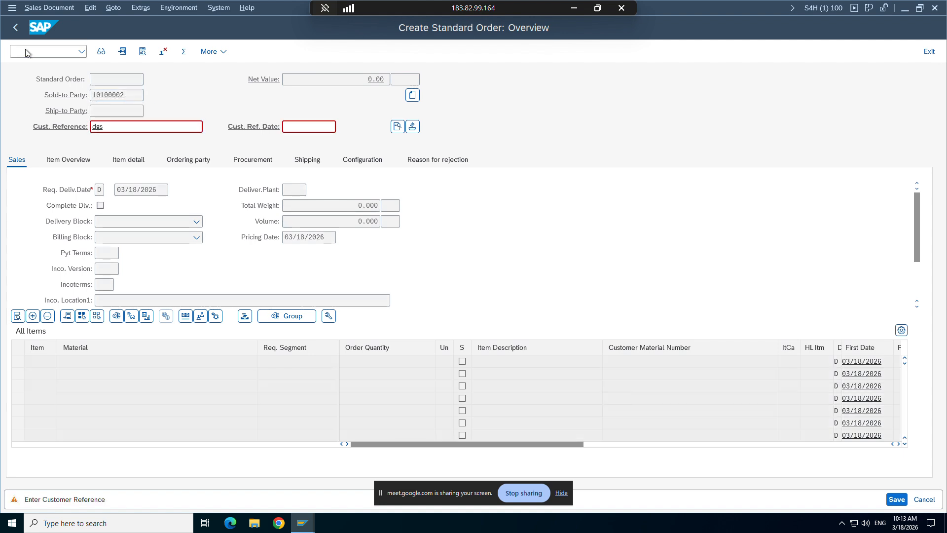
{"action": "key", "text": "Return"}
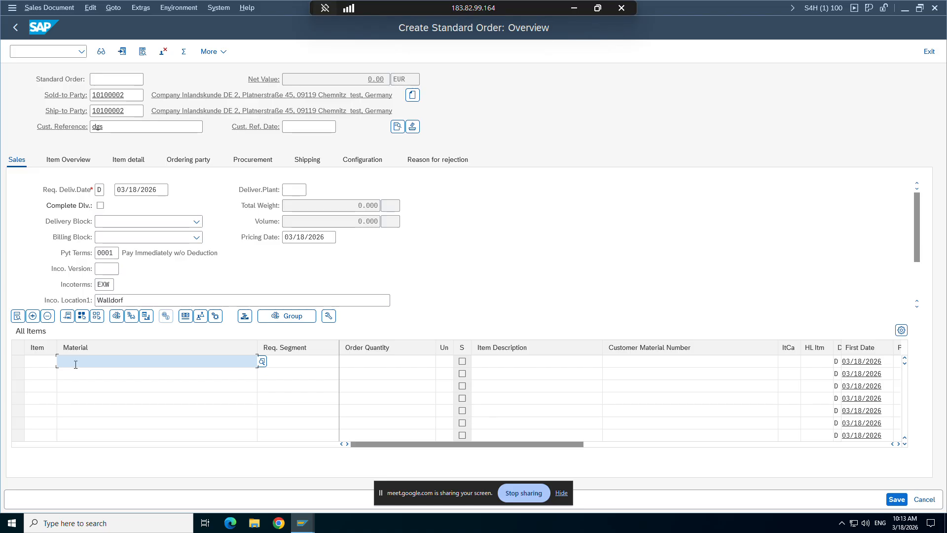
Add material TG12 as the first order item with an order quantity of 2
{"action": "key", "text": "BackSpace"}
{"action": "left_click", "coordinate": [78, 375]}
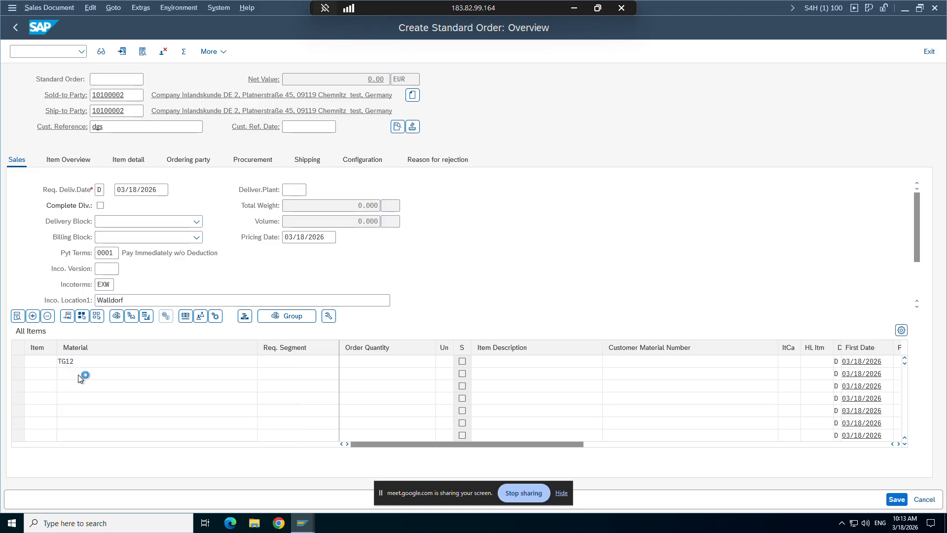
{"action": "key", "text": "Return"}
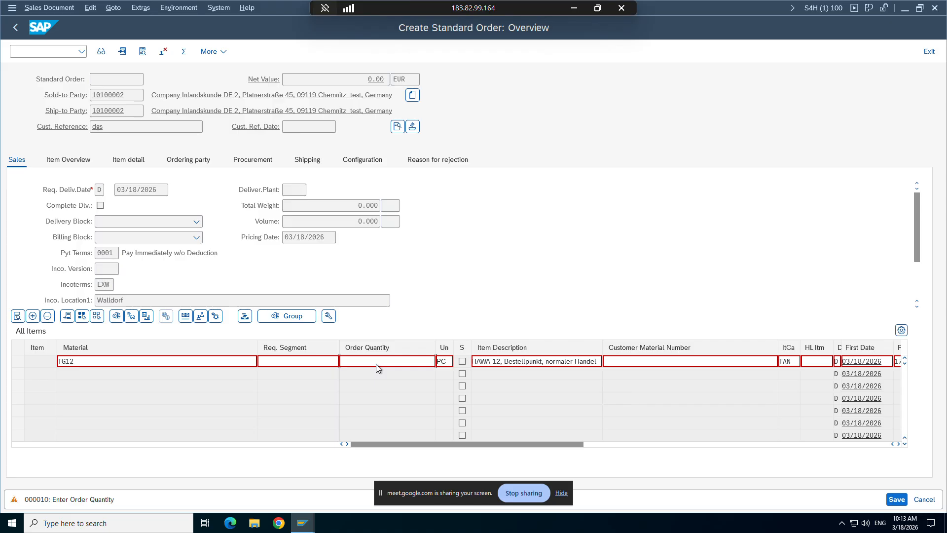
{"action": "type", "text": "2"}
{"action": "key", "text": "Return"}
Open the TG12 item's shipping details and highlight the determined plant
{"action": "double_click", "coordinate": [77, 360]}
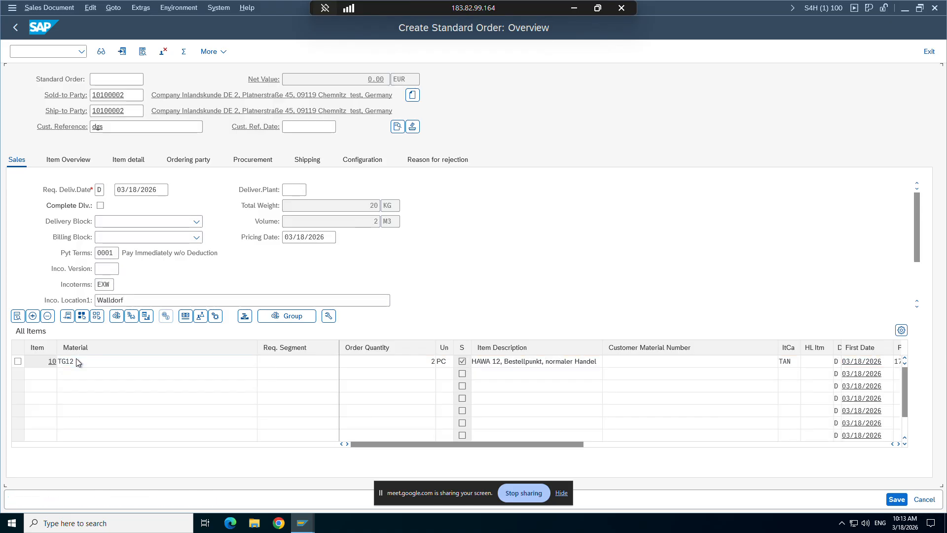
{"action": "left_click", "coordinate": [117, 148]}
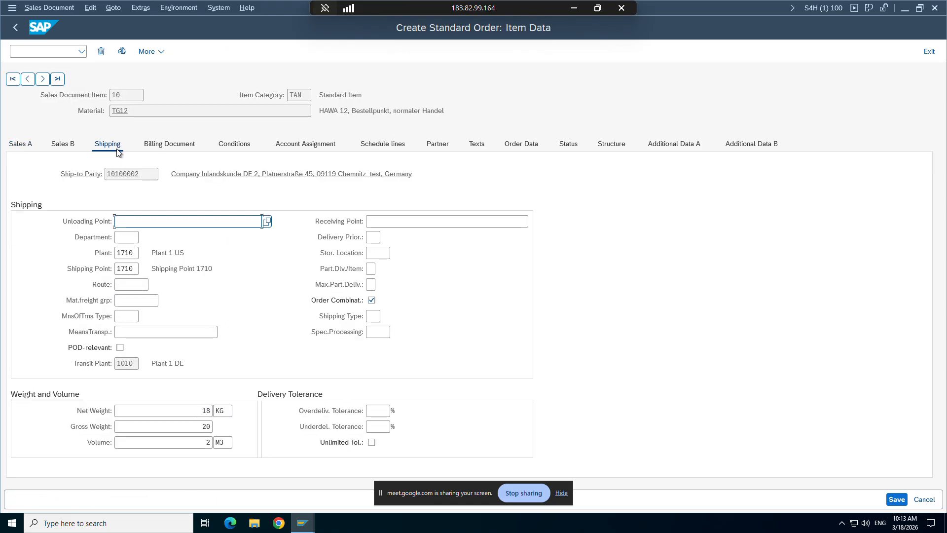
{"action": "left_click_drag", "start_coordinate": [137, 254], "coordinate": [115, 255]}
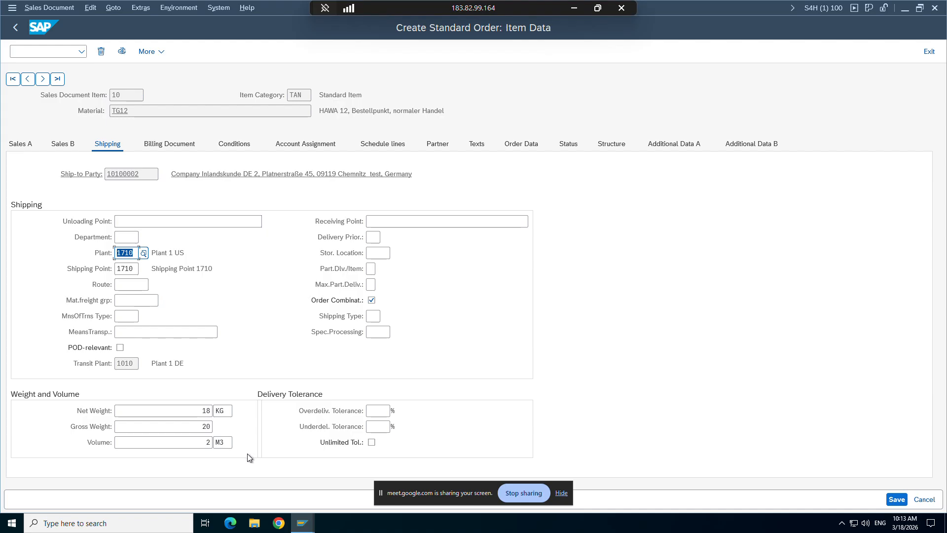
In the stock overview session, display the customer-material info record for material TG12, sales organization 1010 and distribution channel 10
{"action": "left_click", "coordinate": [303, 523]}
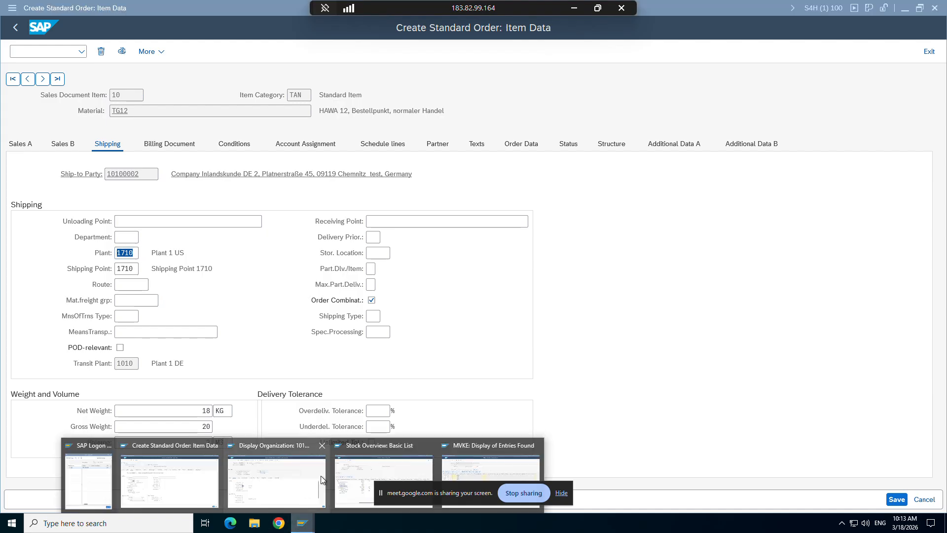
{"action": "left_click", "coordinate": [350, 465]}
{"action": "type", "text": "/"}
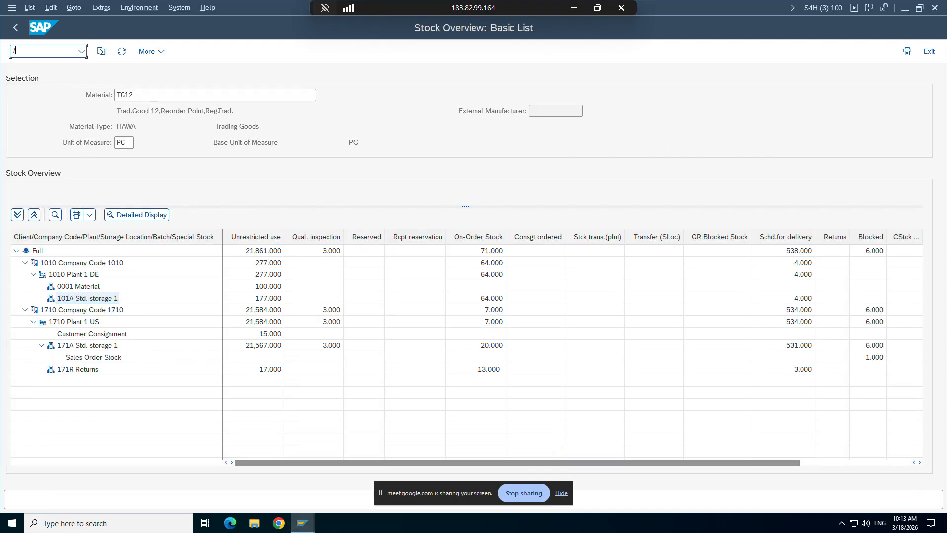
{"action": "type", "text": "nvd52"}
{"action": "key", "text": "Return"}
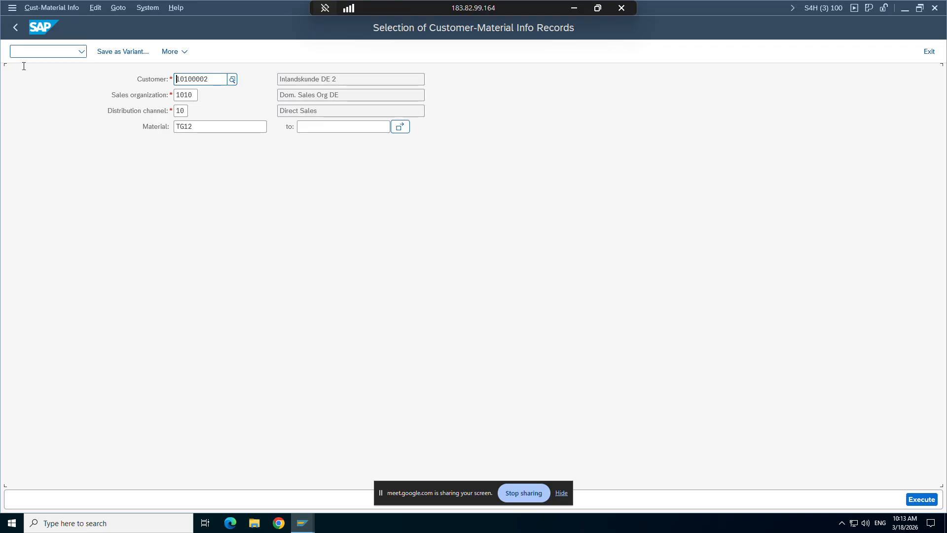
{"action": "left_click", "coordinate": [922, 499]}
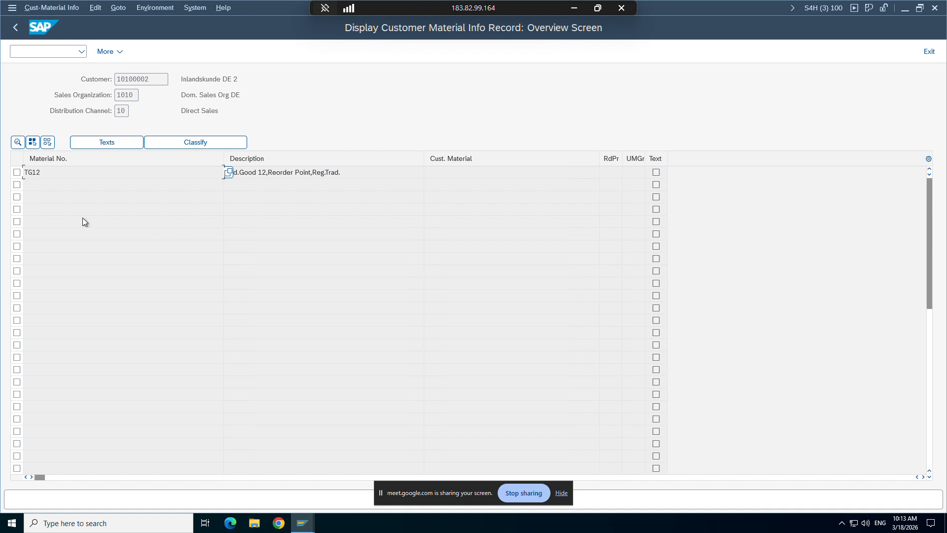
{"action": "double_click", "coordinate": [35, 172]}
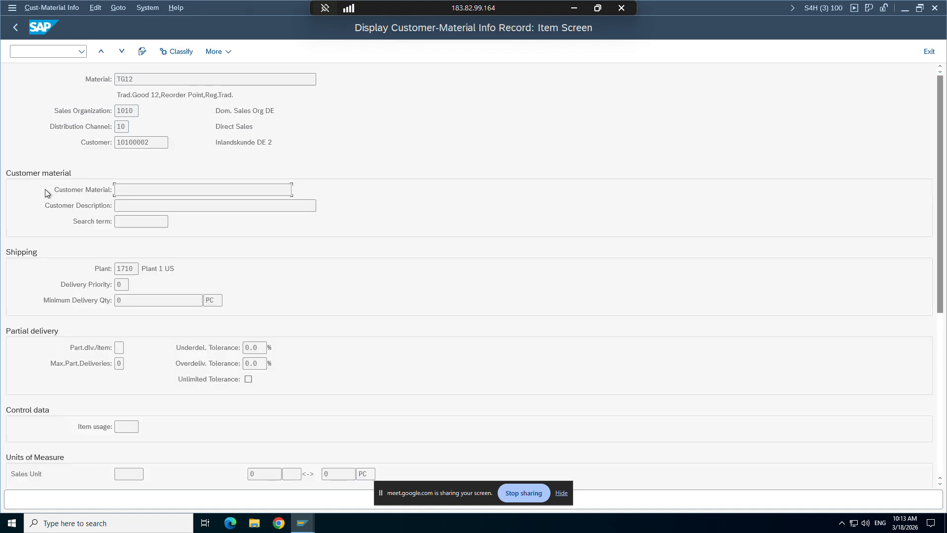
Highlight the plant in the TG12 info record and place the record beside the sales order item for comparison
{"action": "double_click", "coordinate": [124, 269]}
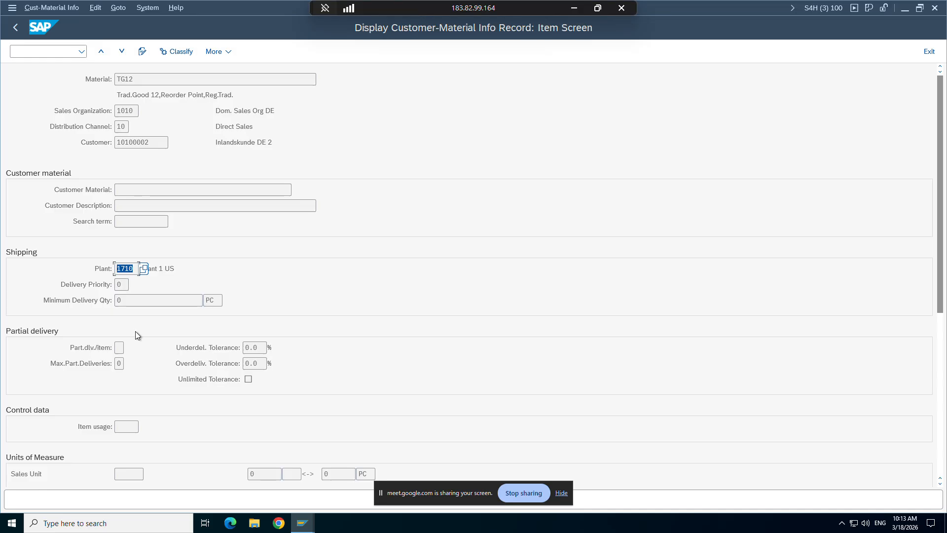
{"action": "key", "text": "super+Right"}
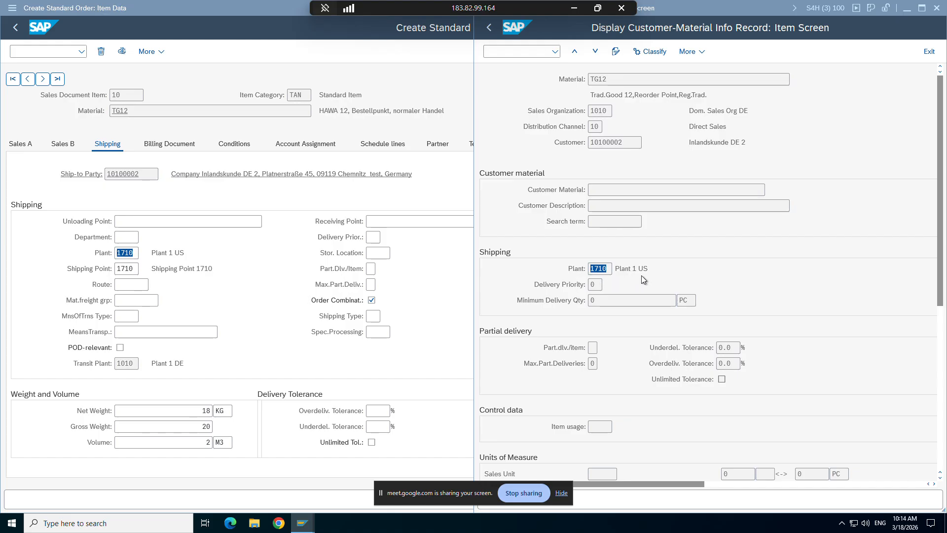
Switch to the Word notes and highlight the CMIR fields, from plant and delivery priority through item usage
{"action": "left_click", "coordinate": [569, 9]}
{"action": "scroll", "coordinate": [454, 395], "scroll_direction": "down", "scroll_amount": 1}
{"action": "scroll", "coordinate": [454, 396], "scroll_direction": "down", "scroll_amount": 1}
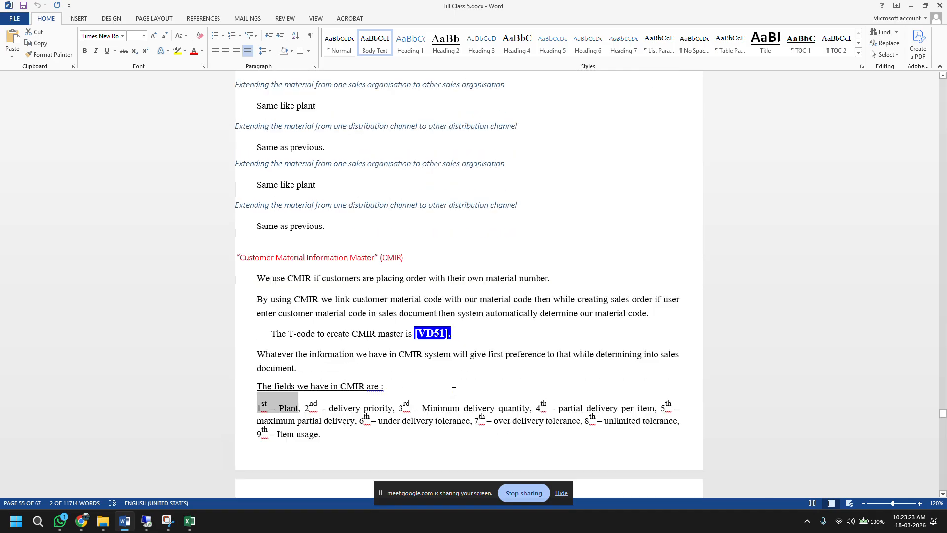
{"action": "left_click", "coordinate": [299, 416]}
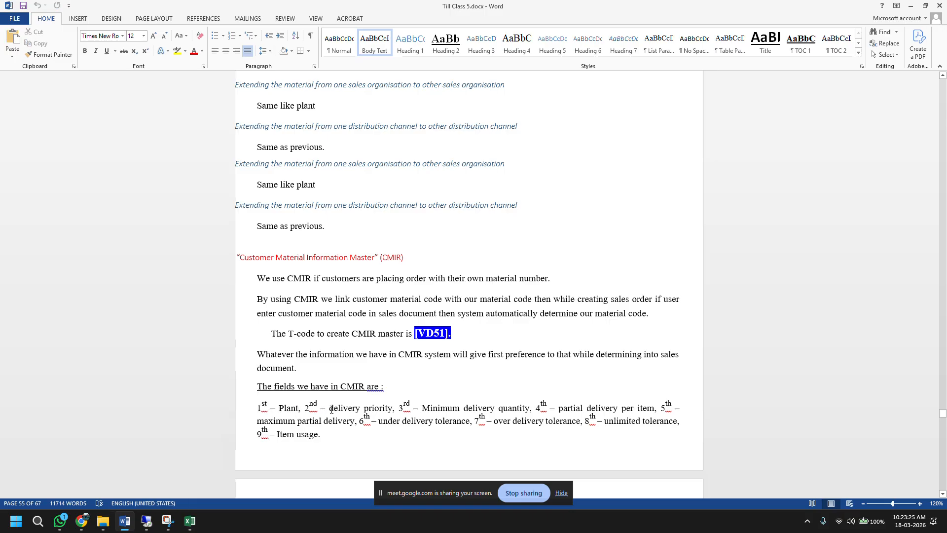
{"action": "left_click_drag", "start_coordinate": [330, 408], "coordinate": [496, 409]}
{"action": "left_click", "coordinate": [423, 409]}
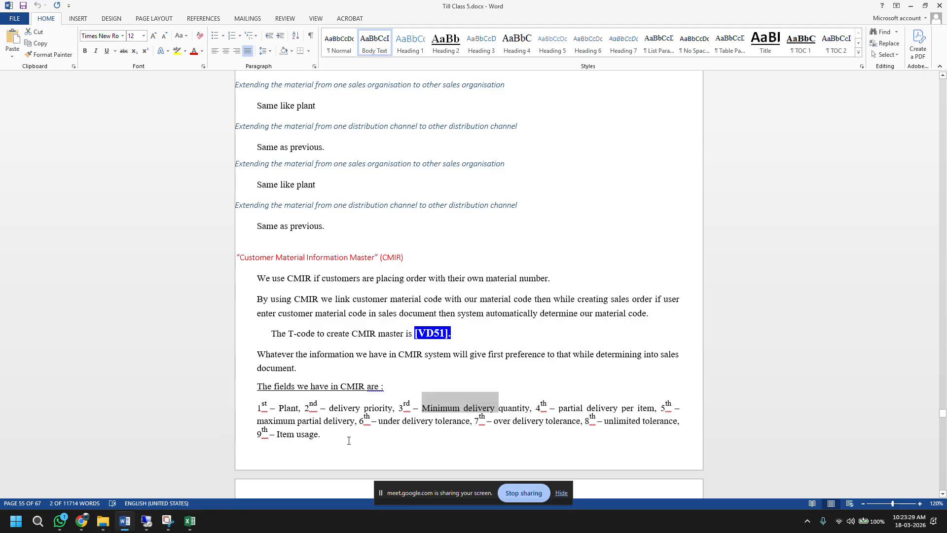
{"action": "left_click_drag", "start_coordinate": [324, 437], "coordinate": [257, 408]}
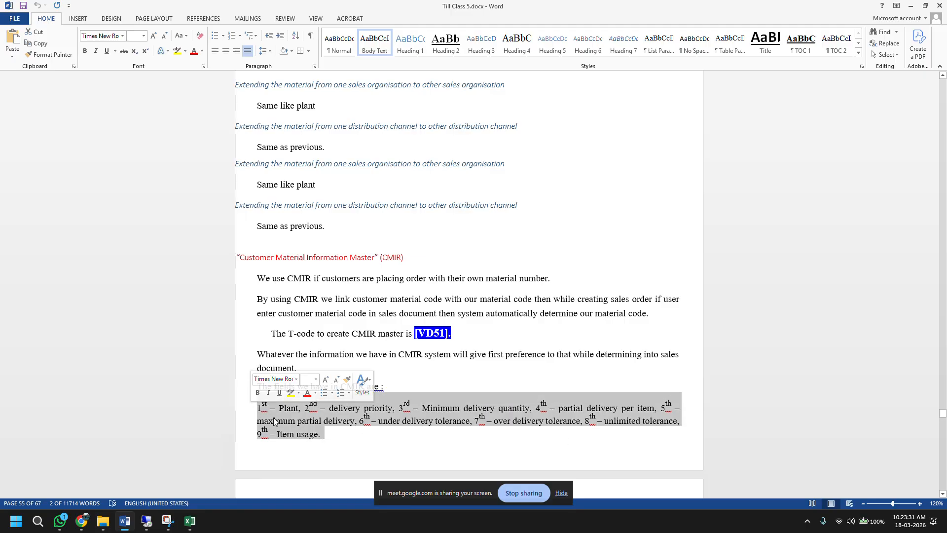
{"action": "left_click", "coordinate": [321, 436]}
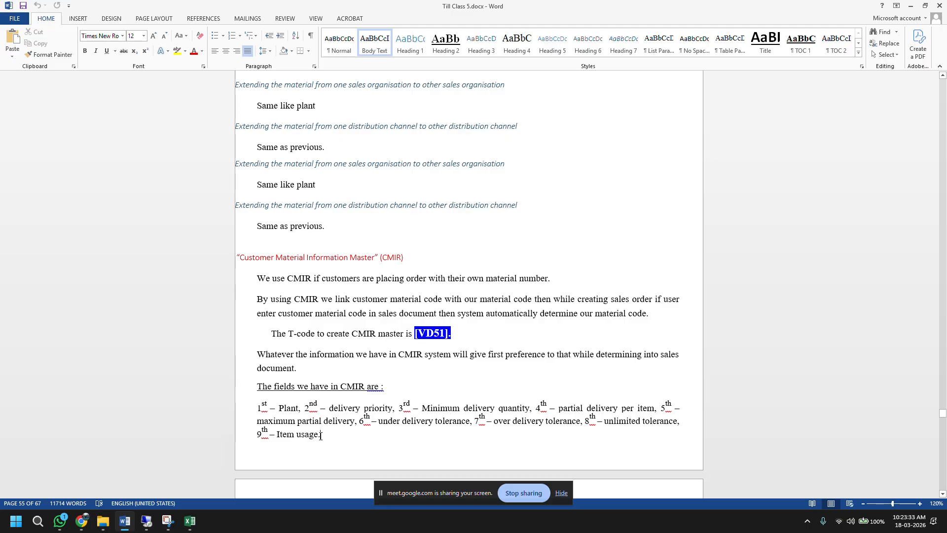
{"action": "left_click", "coordinate": [349, 409]}
{"action": "scroll", "coordinate": [350, 409], "scroll_direction": "down", "scroll_amount": 8}
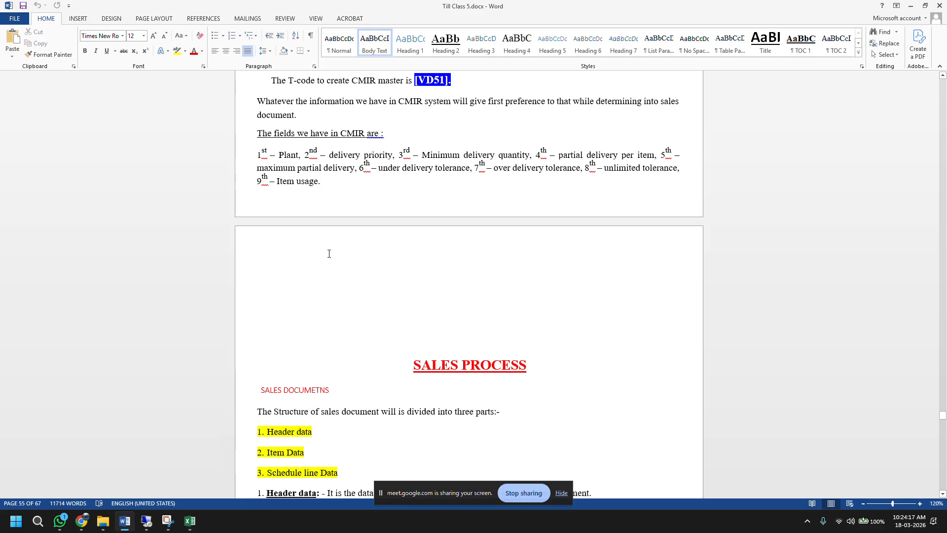
Back in SAP, run VD52 in the info record session and open the TG12 customer-material info record's item details for changing
{"action": "left_click", "coordinate": [146, 521]}
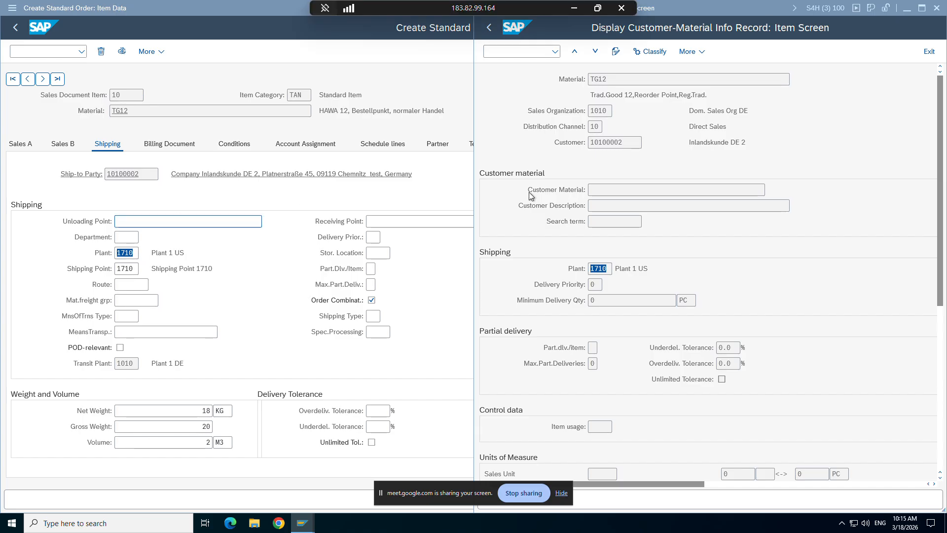
{"action": "left_click", "coordinate": [528, 55]}
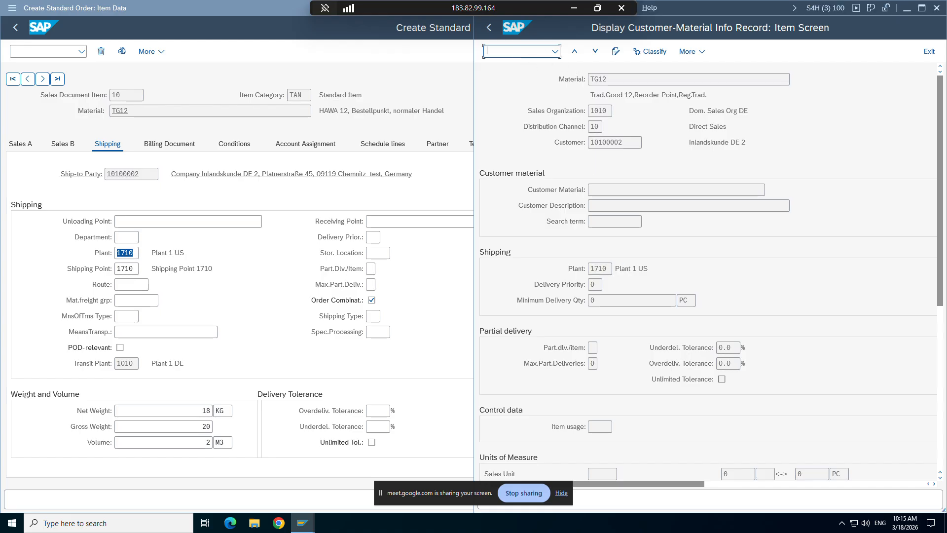
{"action": "type", "text": "/nvd52"}
{"action": "key", "text": "Return"}
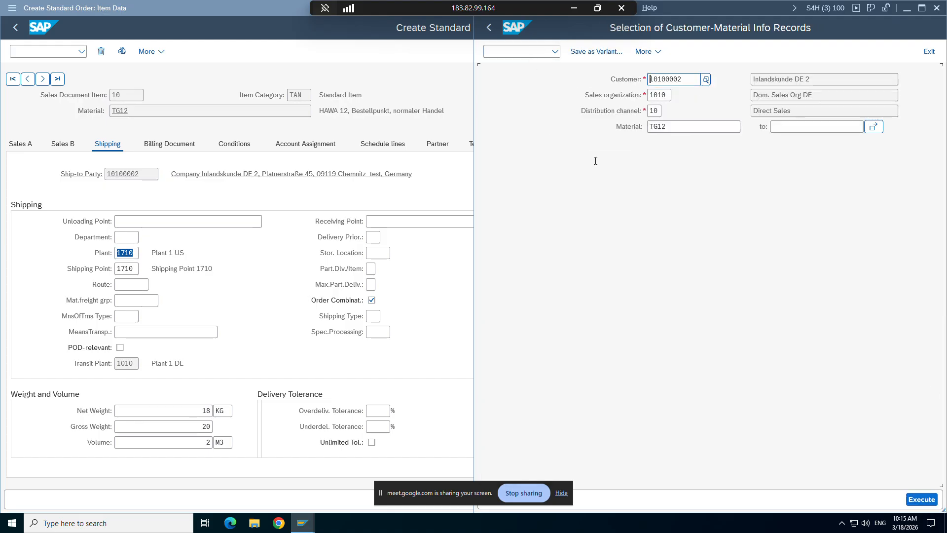
{"action": "left_click", "coordinate": [922, 499]}
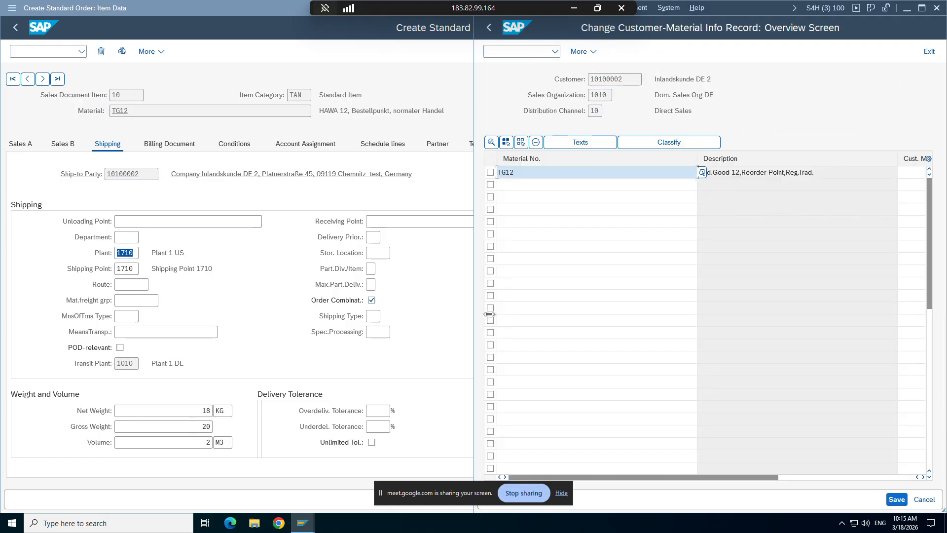
{"action": "double_click", "coordinate": [510, 174]}
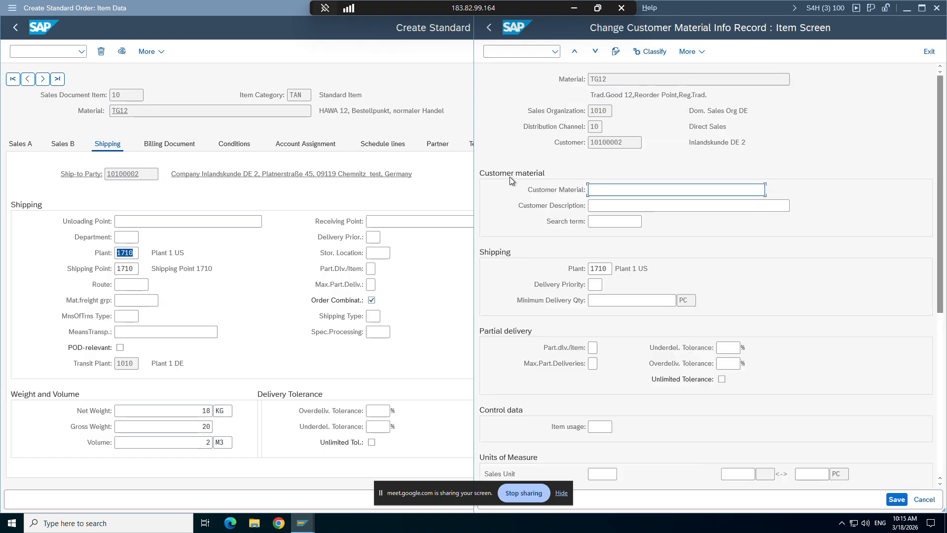
Examine the info record's delivery priority, partial delivery, item usage and additional customer materials fields
{"action": "left_click", "coordinate": [595, 284]}
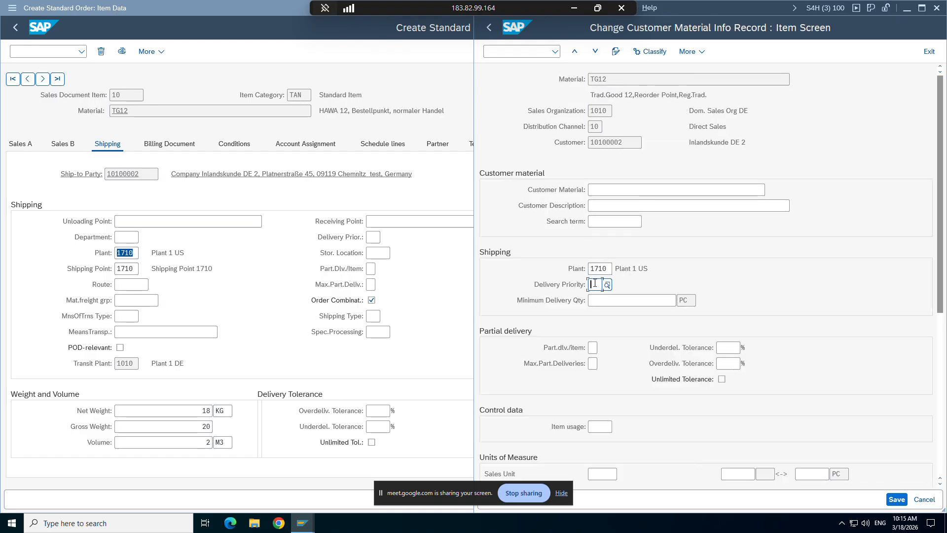
{"action": "scroll", "coordinate": [616, 335], "scroll_direction": "down", "scroll_amount": 2}
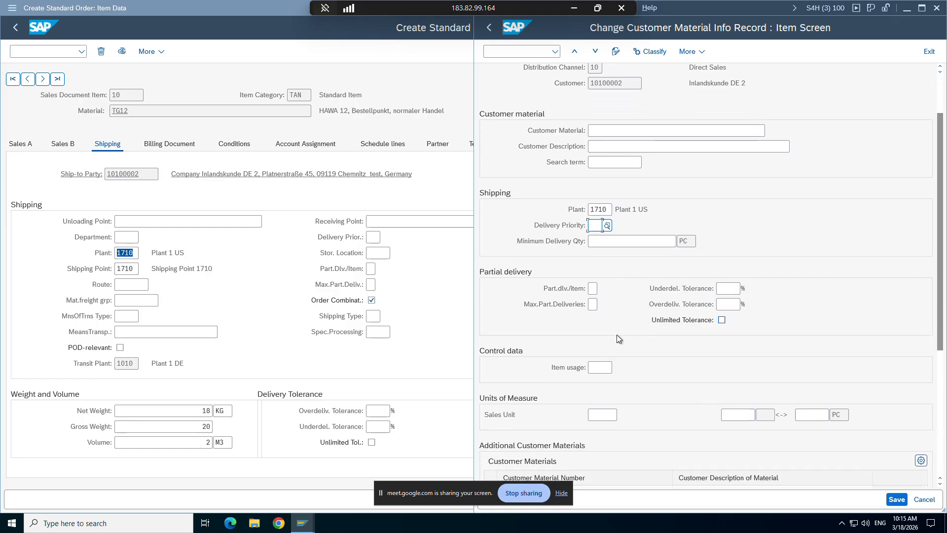
{"action": "left_click", "coordinate": [601, 328]}
{"action": "scroll", "coordinate": [757, 347], "scroll_direction": "down", "scroll_amount": 2}
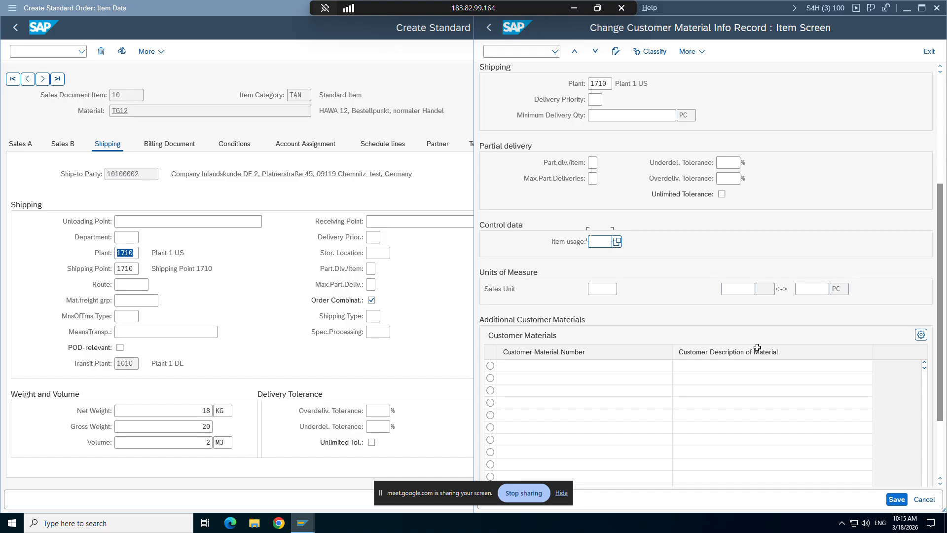
{"action": "scroll", "coordinate": [758, 347], "scroll_direction": "down", "scroll_amount": 1}
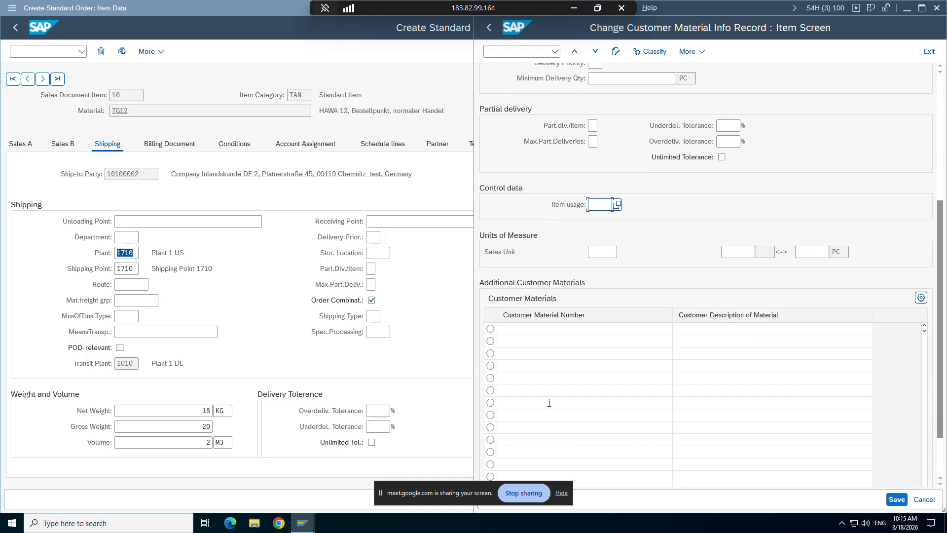
Return to the Word notes, review the CMIR section and go on to the Sales Process section
{"action": "left_click", "coordinate": [574, 8]}
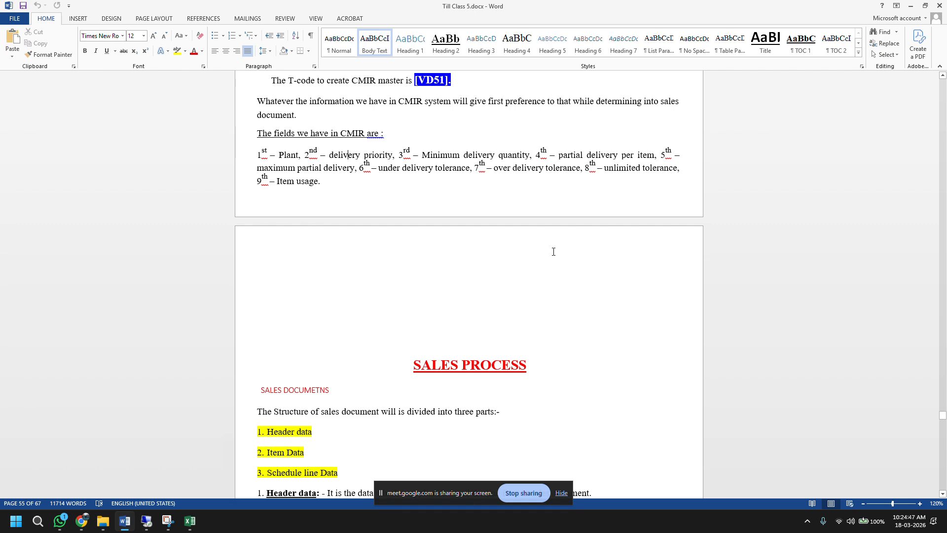
{"action": "scroll", "coordinate": [553, 252], "scroll_direction": "up", "scroll_amount": 4}
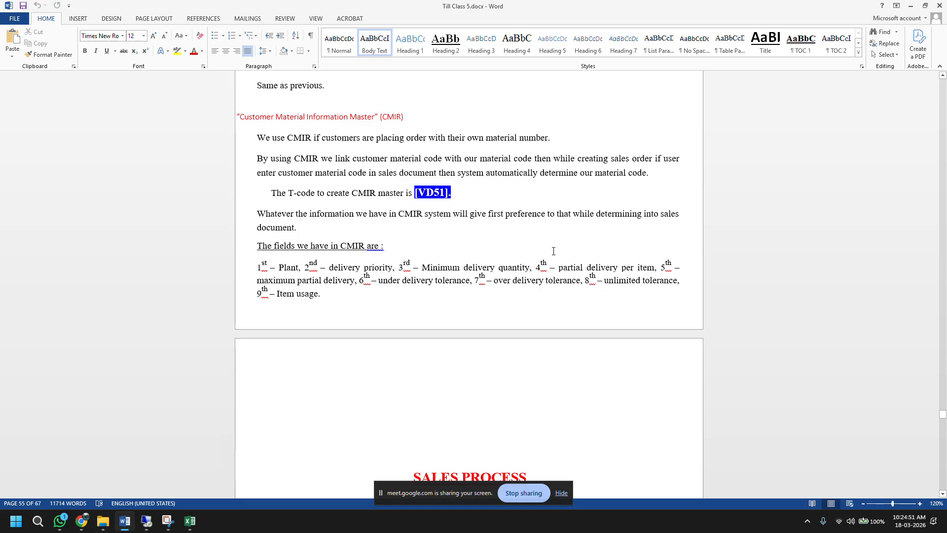
{"action": "scroll", "coordinate": [553, 251], "scroll_direction": "down", "scroll_amount": 1}
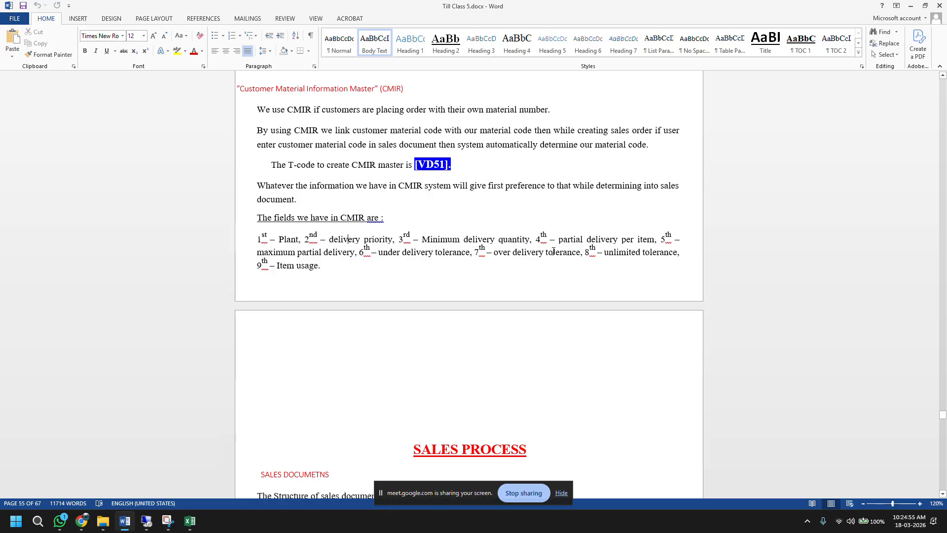
{"action": "scroll", "coordinate": [553, 252], "scroll_direction": "down", "scroll_amount": 2}
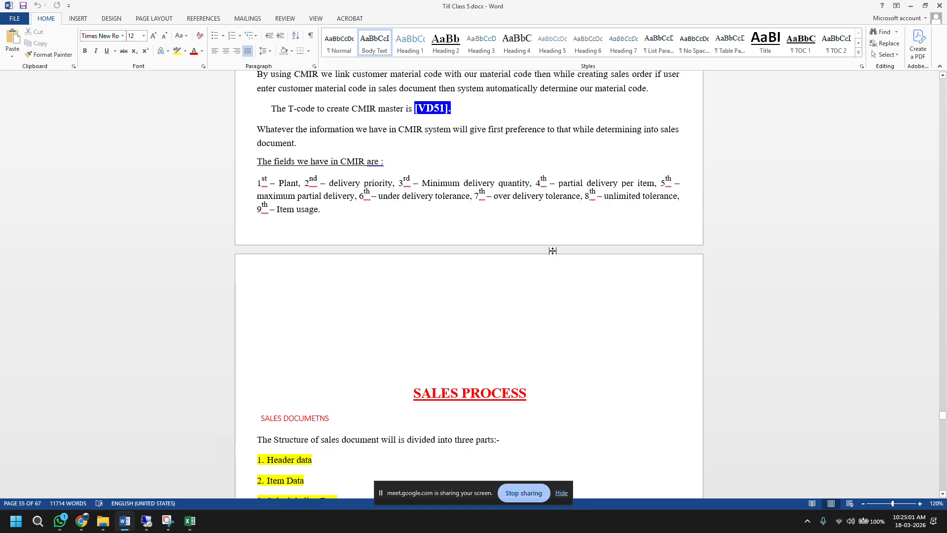
{"action": "scroll", "coordinate": [552, 251], "scroll_direction": "down", "scroll_amount": 6}
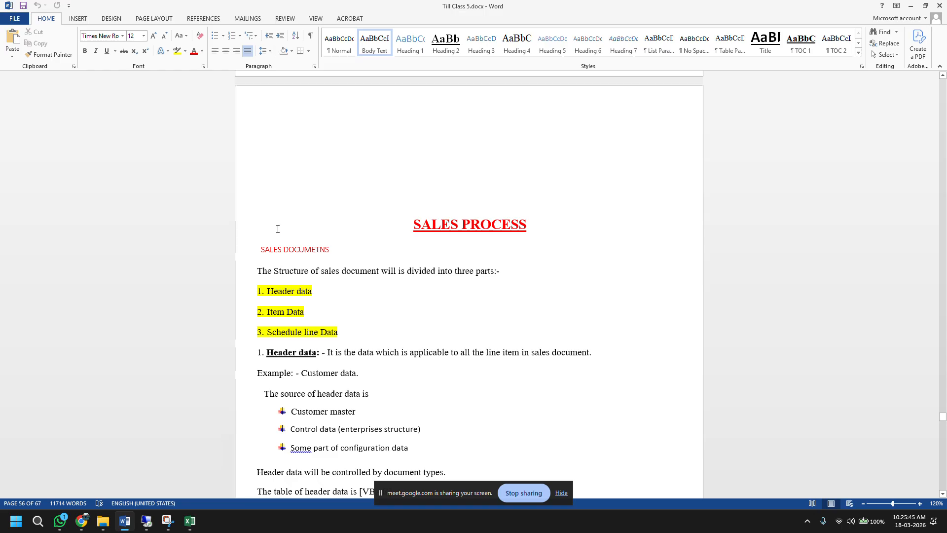
Switch to SAP, maximize the standard order session and return from the item data to the order overview
{"action": "key", "text": "alt+Tab"}
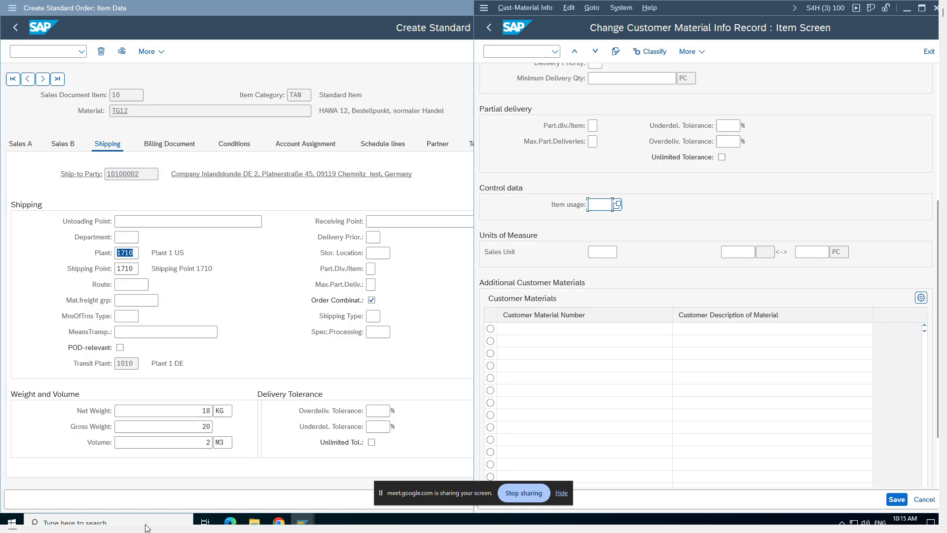
{"action": "left_click", "coordinate": [190, 5]}
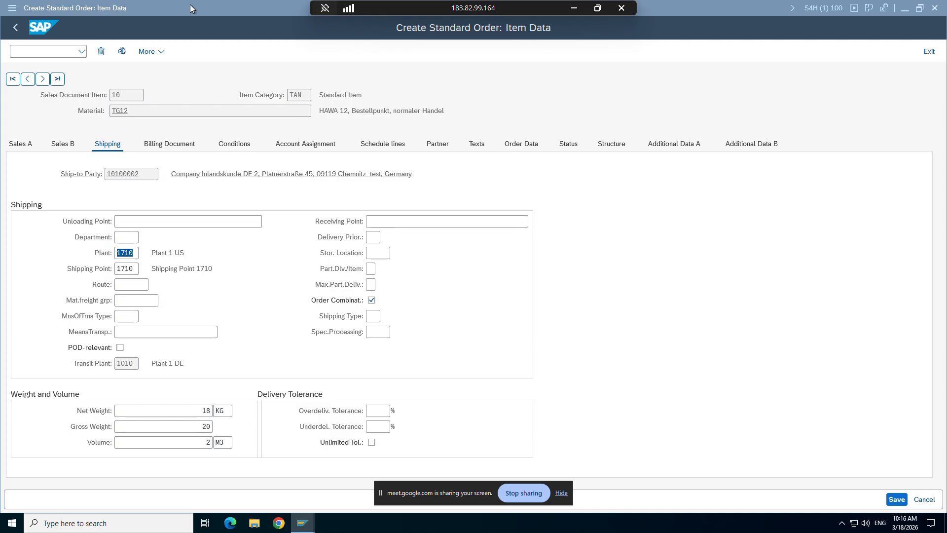
{"action": "double_click", "coordinate": [289, 8]}
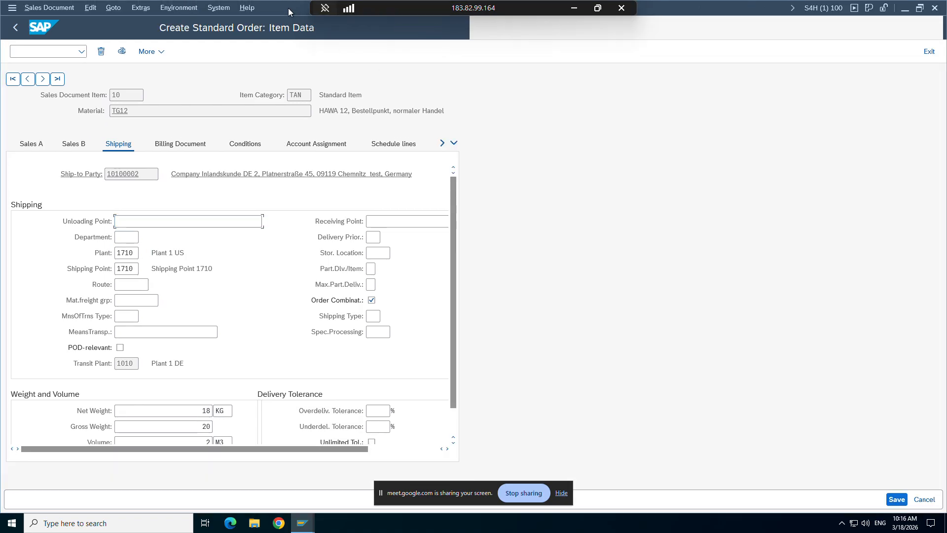
{"action": "left_click", "coordinate": [19, 29]}
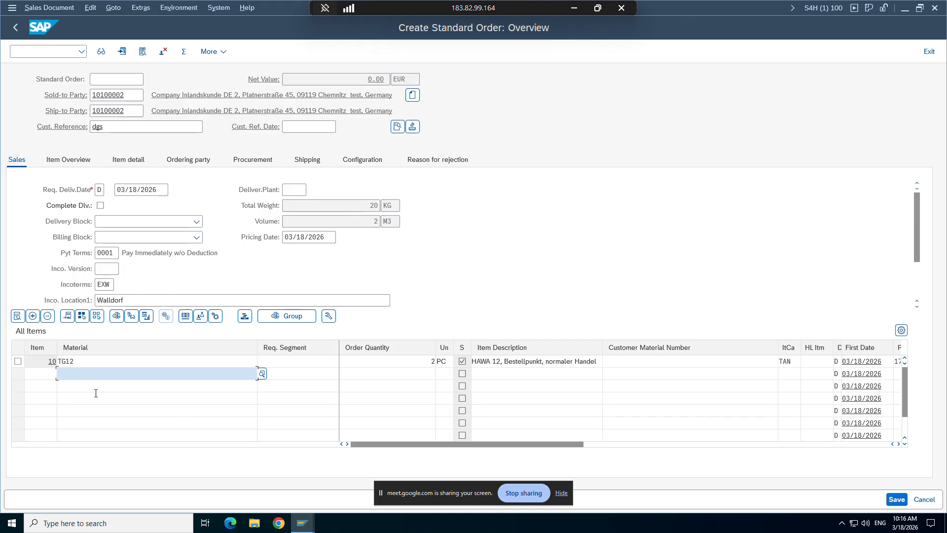
In the Word notes, highlight the three parts of a sales document: Header data, Item Data and Schedule line Data
{"action": "left_click", "coordinate": [574, 8]}
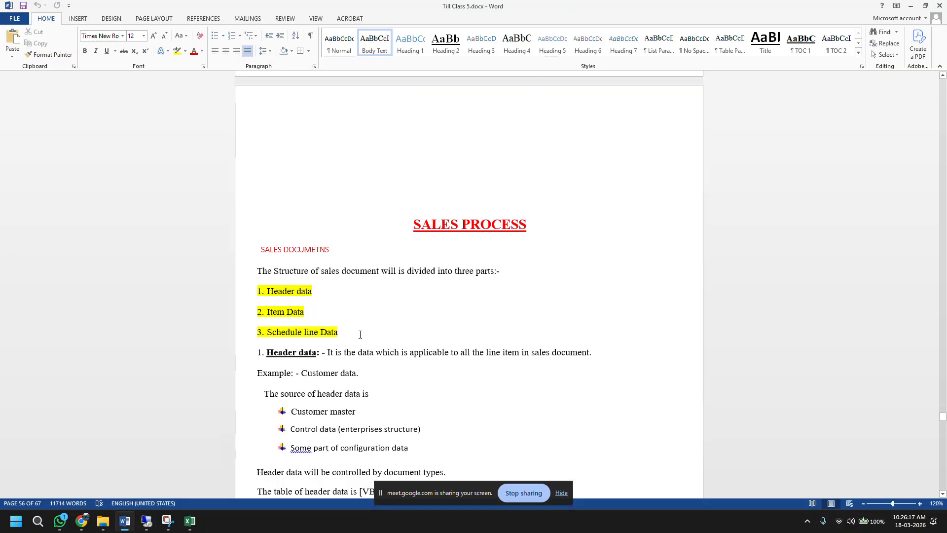
{"action": "left_click_drag", "start_coordinate": [329, 319], "coordinate": [267, 290]}
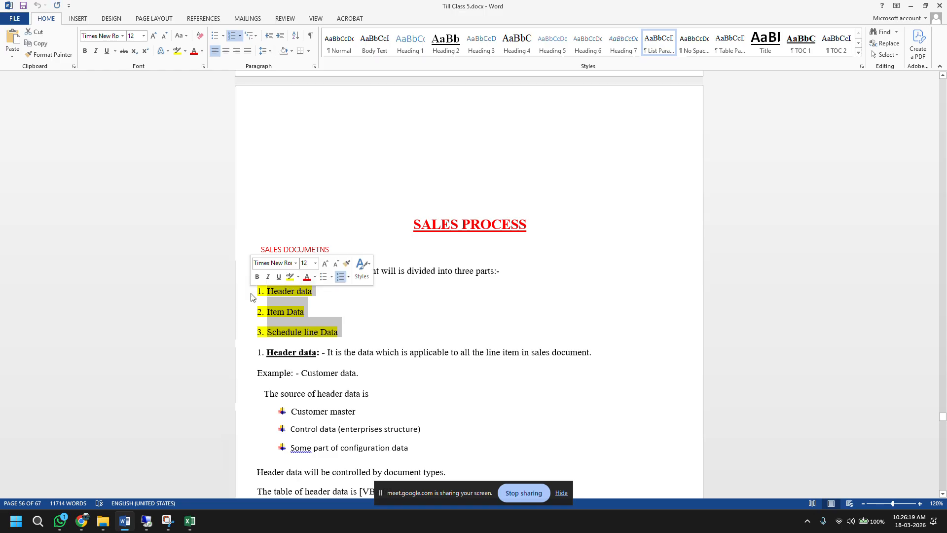
{"action": "left_click", "coordinate": [320, 337]}
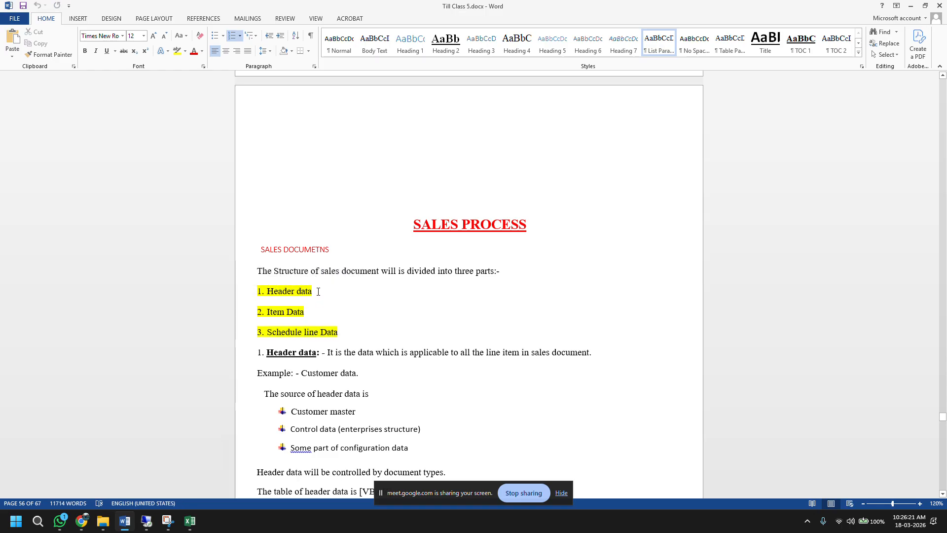
{"action": "left_click_drag", "start_coordinate": [315, 291], "coordinate": [263, 287]}
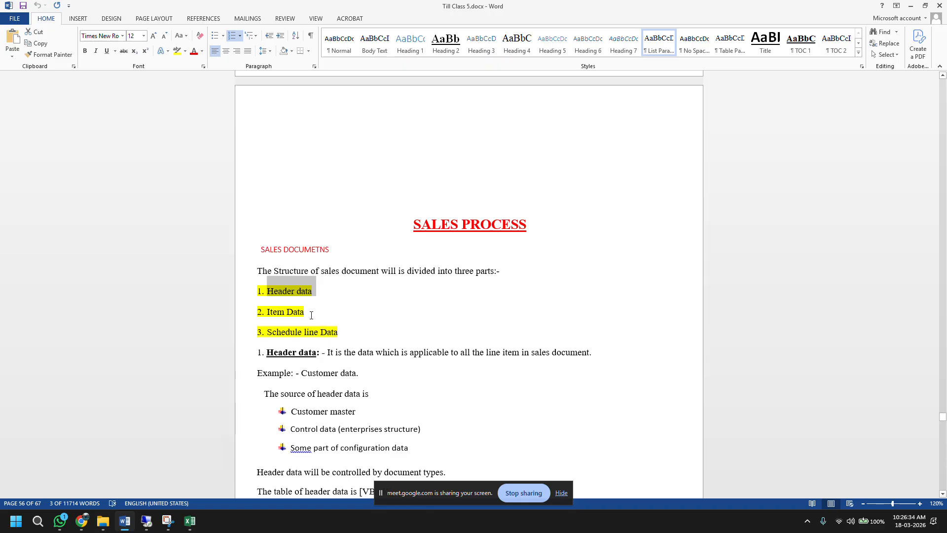
{"action": "left_click_drag", "start_coordinate": [311, 314], "coordinate": [269, 312]}
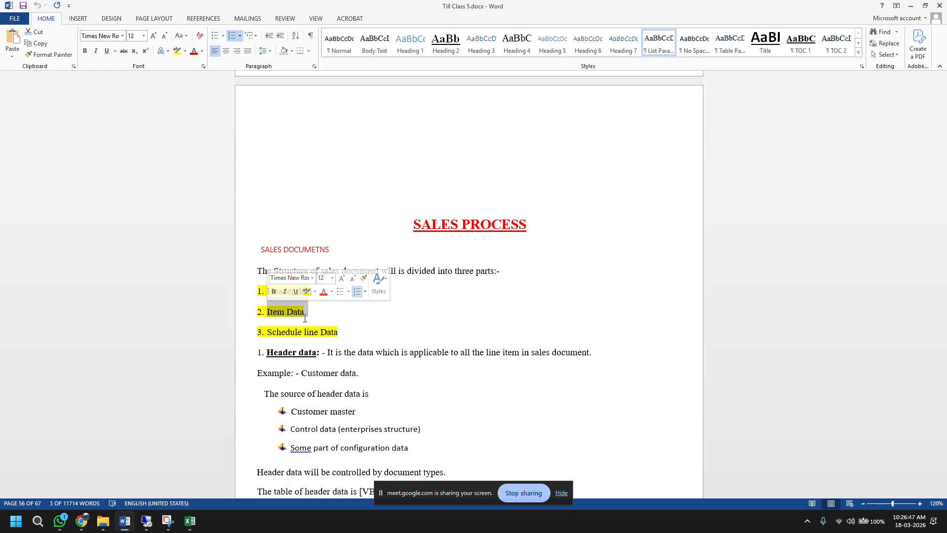
{"action": "left_click_drag", "start_coordinate": [345, 330], "coordinate": [271, 330]}
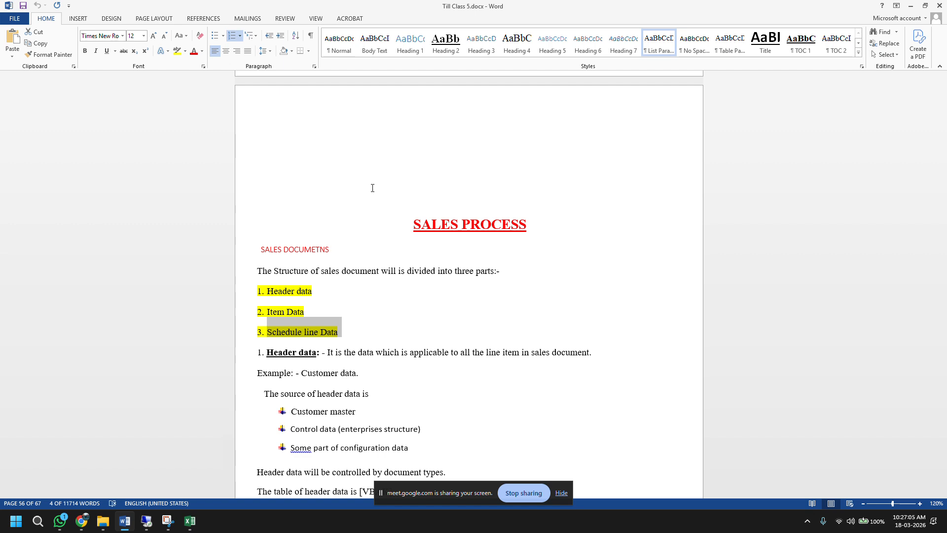
Switch back to SAP and display the standard order's header data to examine its details
{"action": "left_click", "coordinate": [146, 521]}
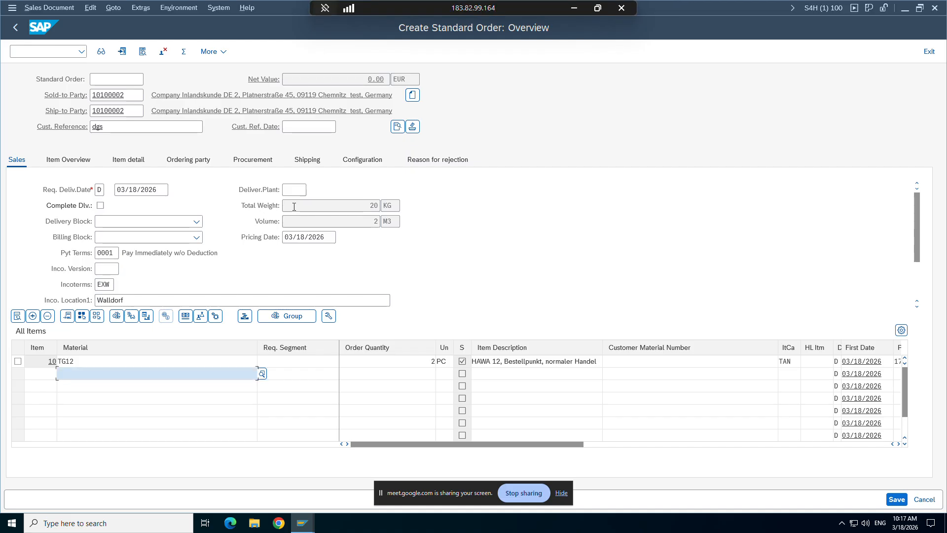
{"action": "left_click", "coordinate": [398, 127]}
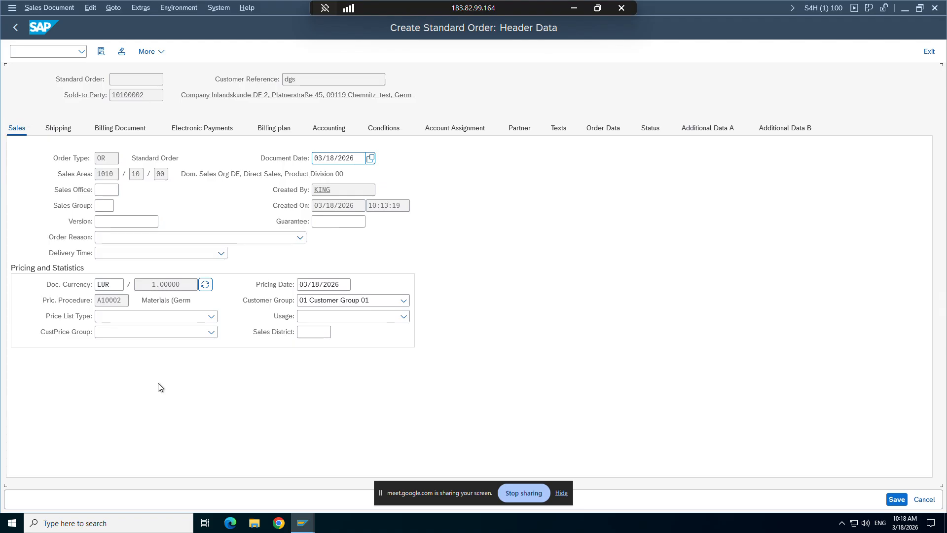
{"action": "left_click", "coordinate": [67, 128]}
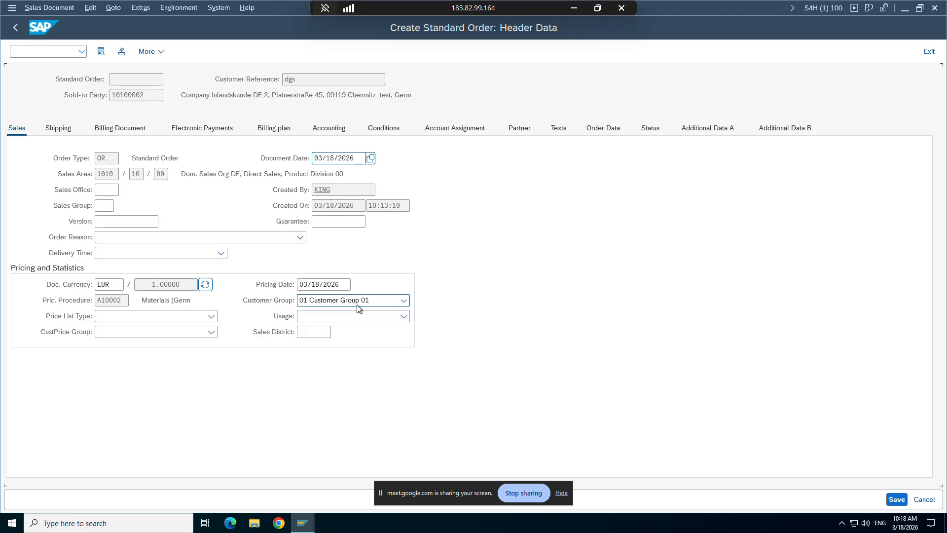
Review the shipping and billing document data in the order header and return to the order overview
{"action": "left_click", "coordinate": [66, 129]}
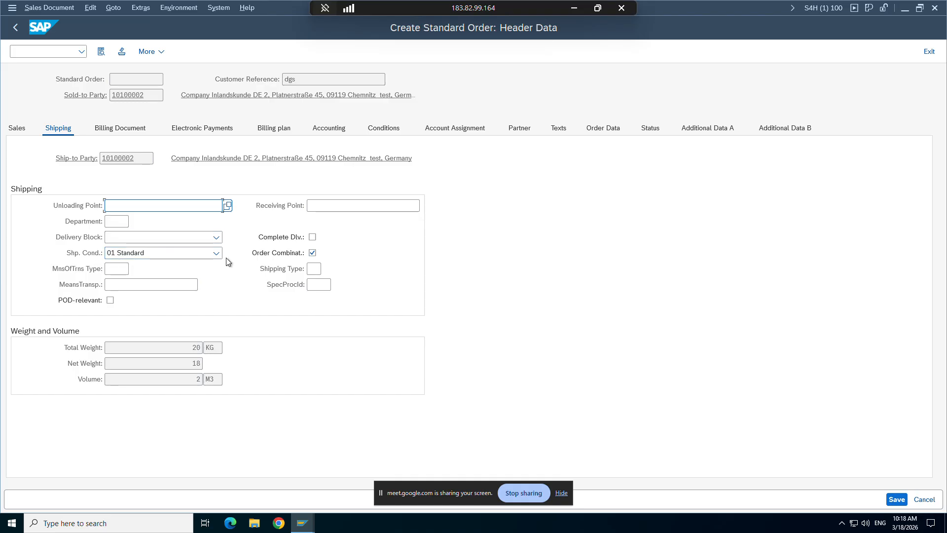
{"action": "left_click", "coordinate": [120, 129]}
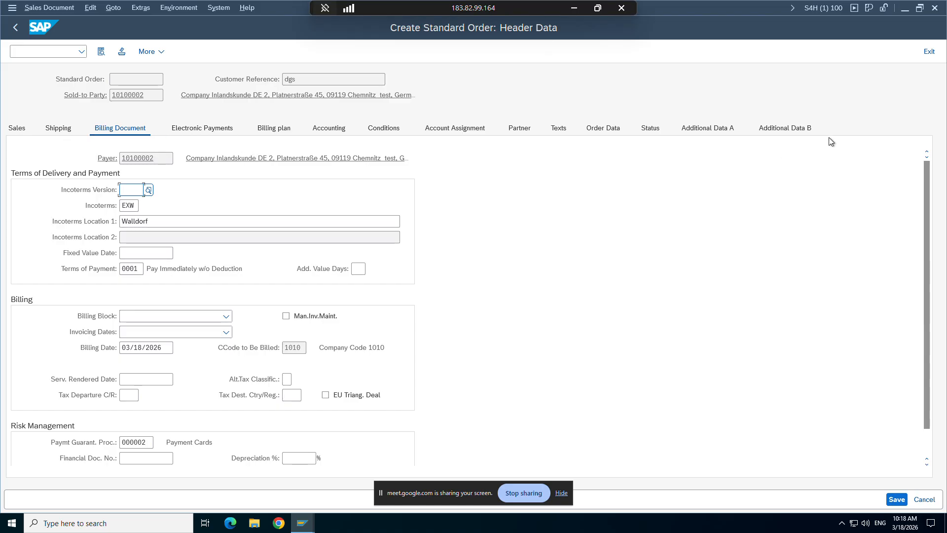
{"action": "key", "text": "F3"}
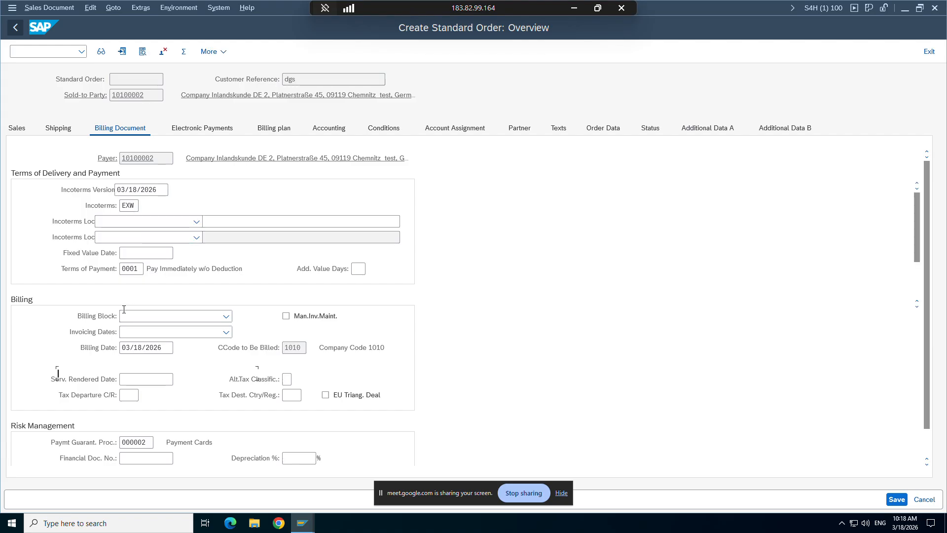
Open the schedule lines of item 10 and review the first line's procurement, shipping and sales details, returning to the item data
{"action": "double_click", "coordinate": [69, 364]}
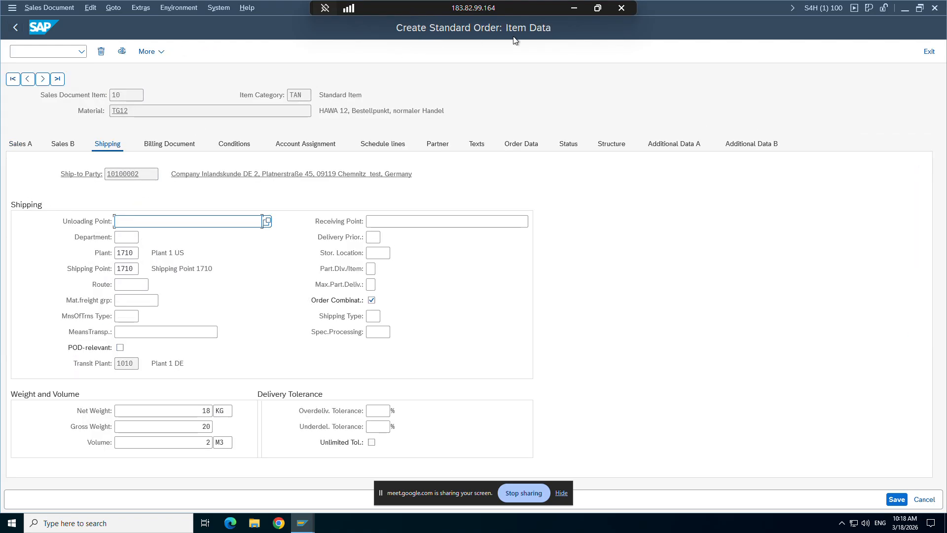
{"action": "left_click", "coordinate": [372, 148]}
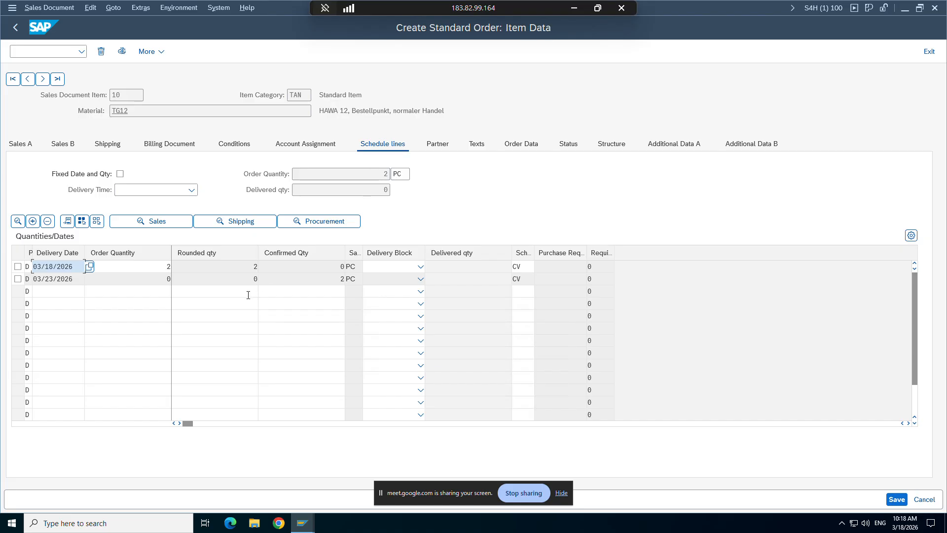
{"action": "left_click", "coordinate": [318, 222]}
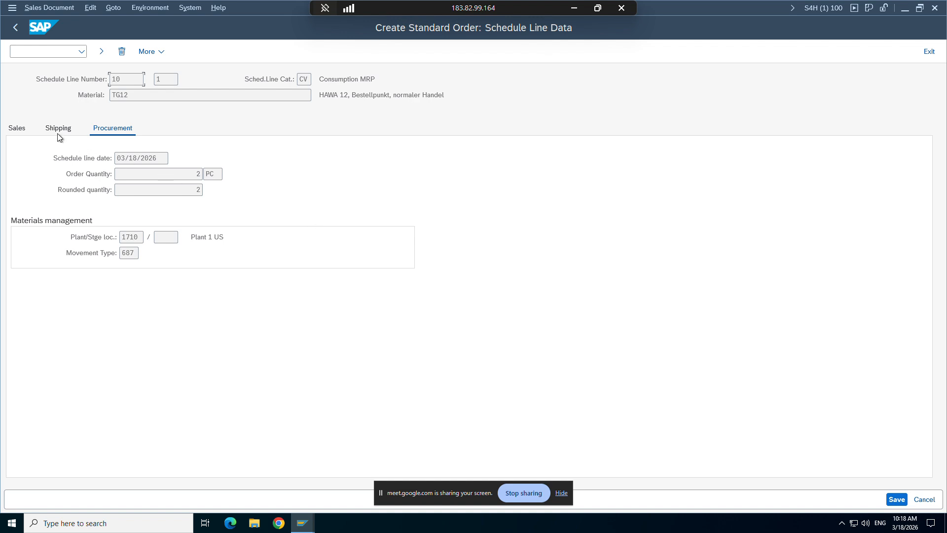
{"action": "left_click", "coordinate": [53, 129]}
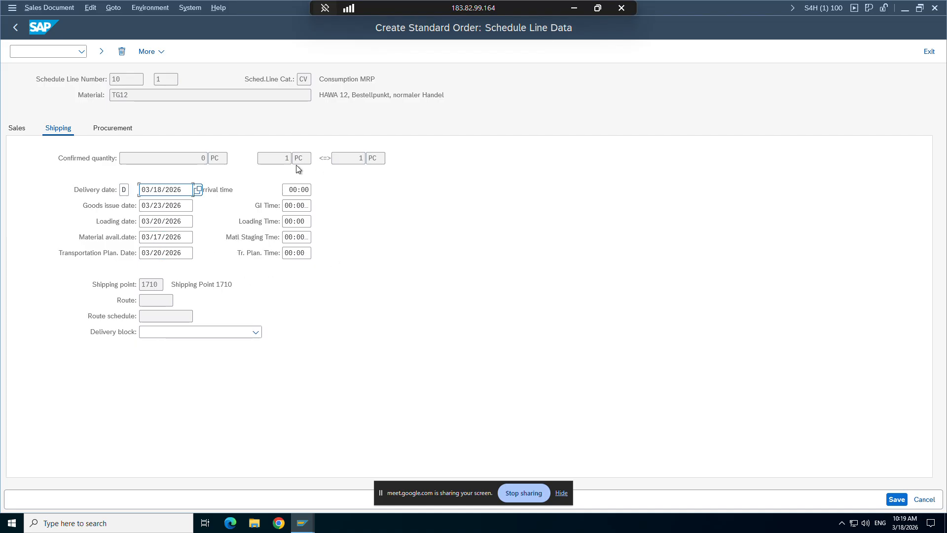
{"action": "left_click", "coordinate": [192, 207]}
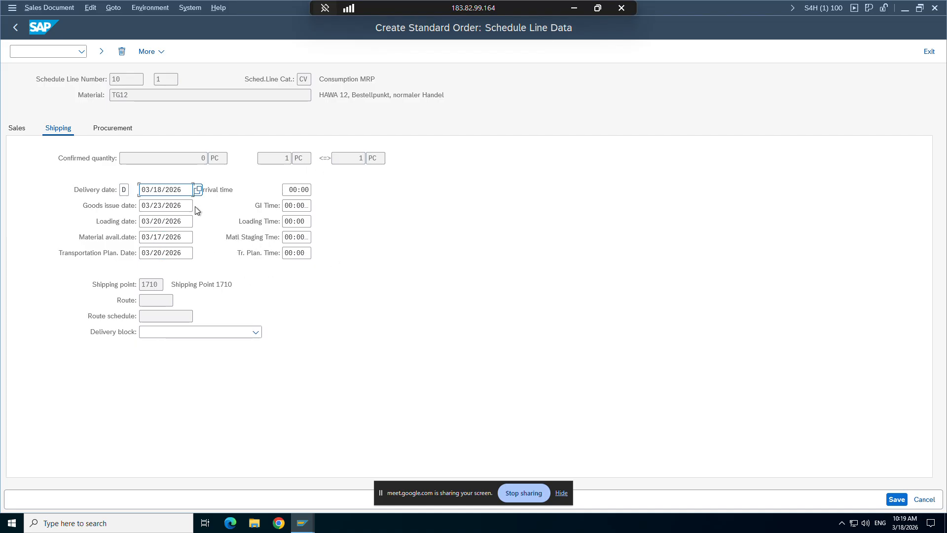
{"action": "left_click", "coordinate": [18, 130]}
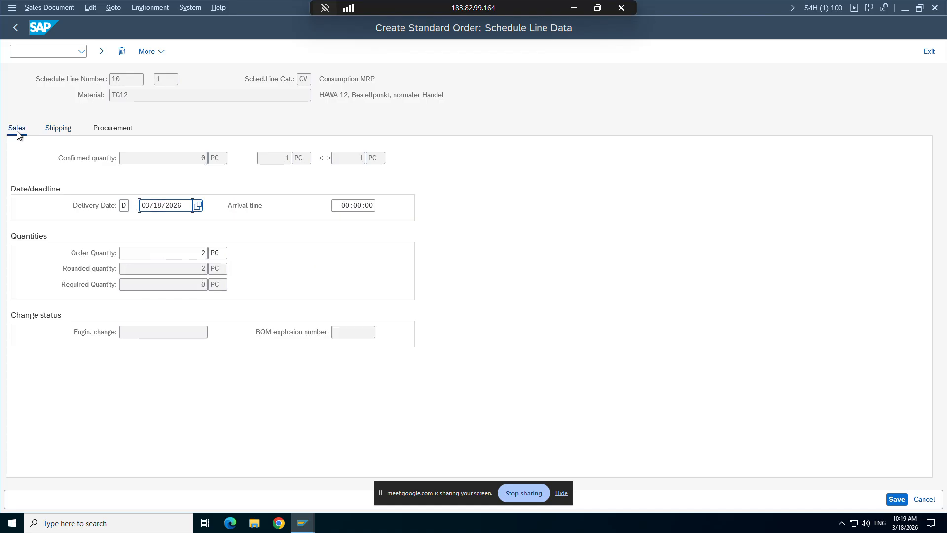
{"action": "left_click", "coordinate": [20, 29]}
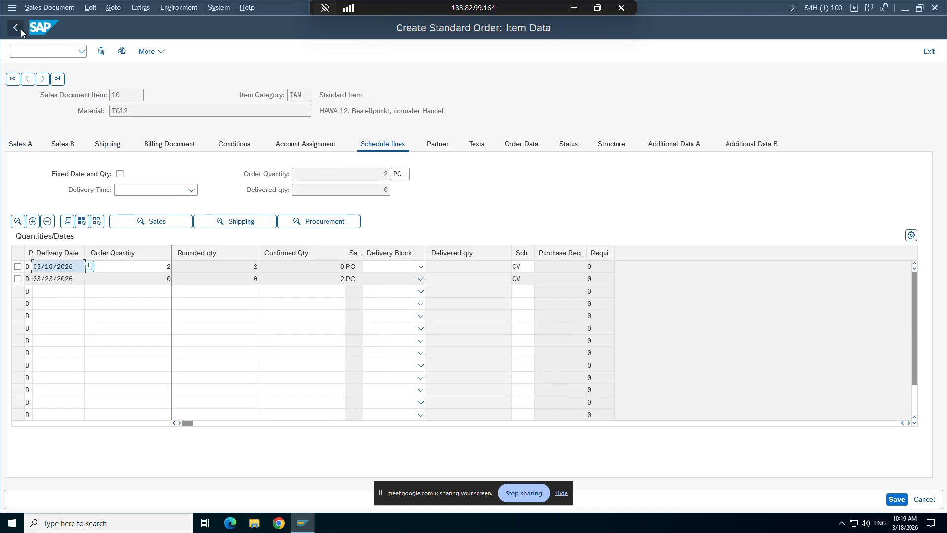
Mark both schedule lines of item 10 and highlight the day in each line's delivery date
{"action": "left_click", "coordinate": [17, 269]}
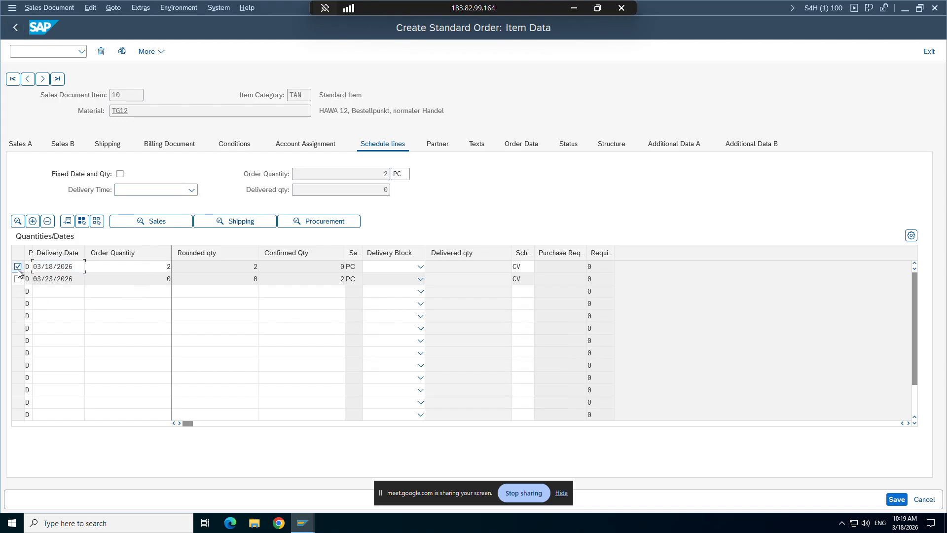
{"action": "left_click", "coordinate": [18, 279]}
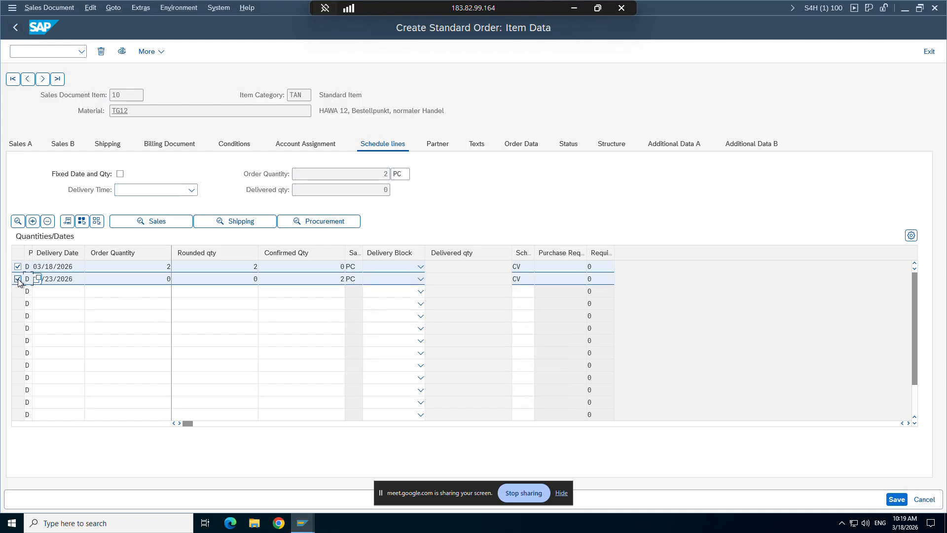
{"action": "left_click", "coordinate": [57, 267]}
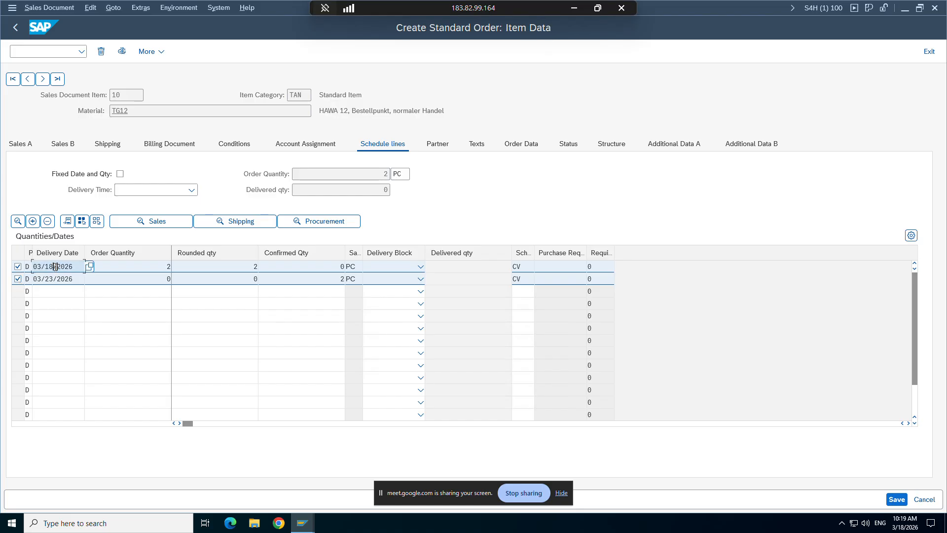
{"action": "left_click_drag", "start_coordinate": [56, 266], "coordinate": [47, 267]}
{"action": "left_click", "coordinate": [53, 280]}
{"action": "left_click_drag", "start_coordinate": [53, 280], "coordinate": [45, 280]}
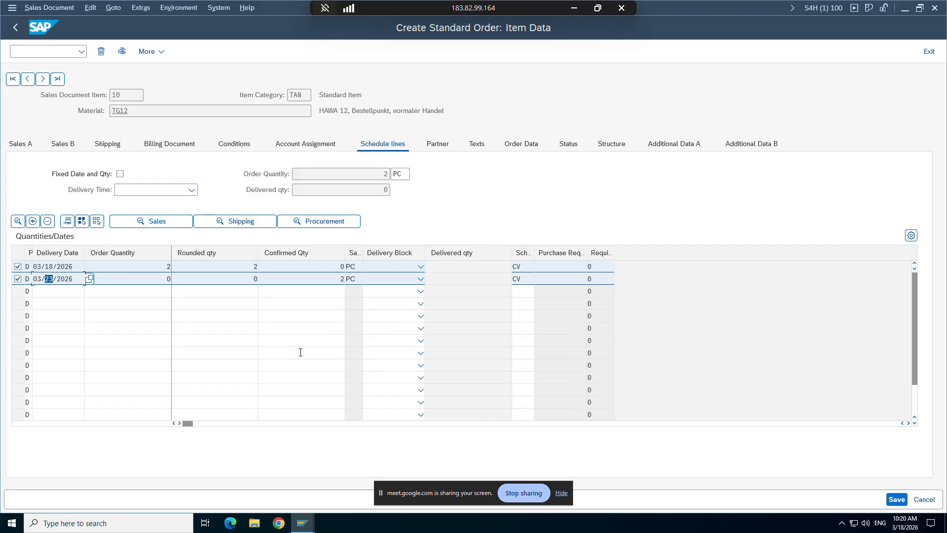
Return to the order overview and set the requested delivery date to 03/25/2026, accepting the schedule line warning
{"action": "left_click", "coordinate": [16, 27]}
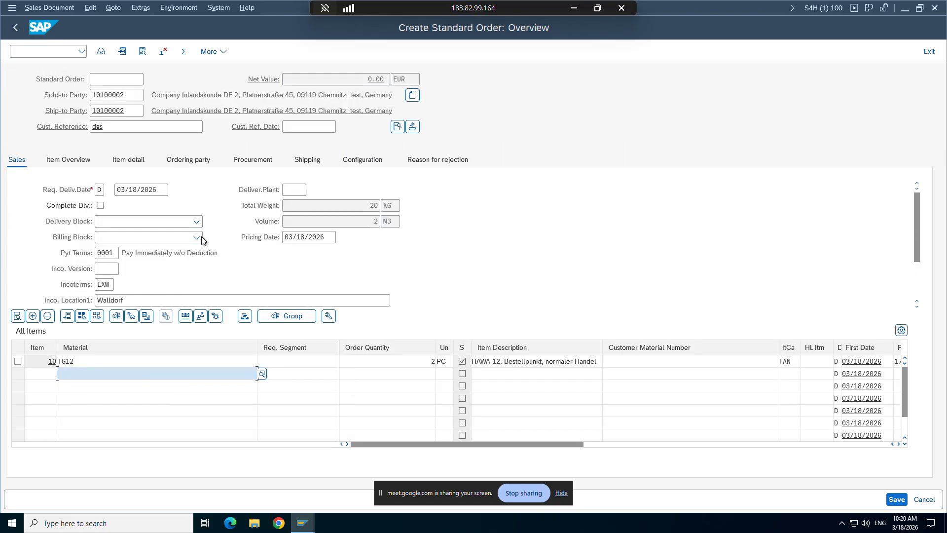
{"action": "left_click", "coordinate": [132, 189]}
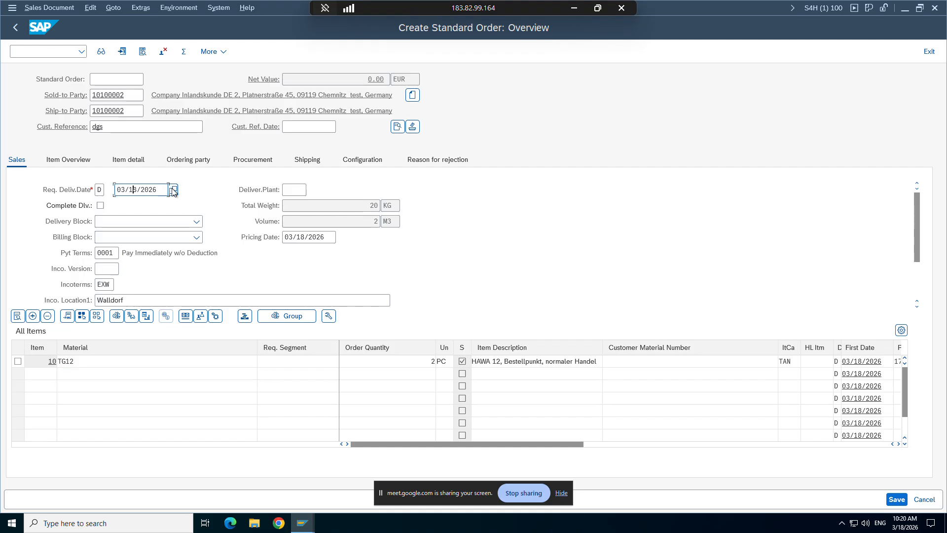
{"action": "left_click", "coordinate": [174, 189]}
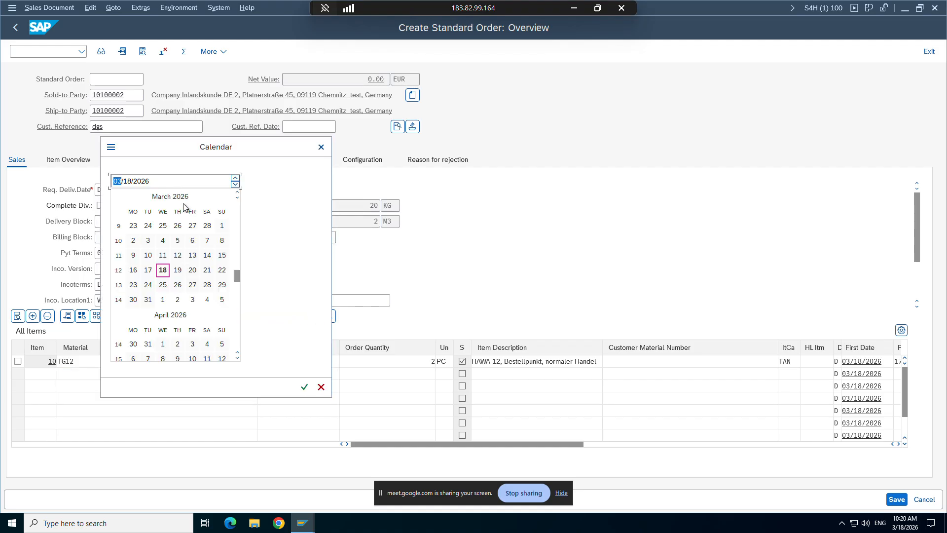
{"action": "key", "text": "Escape"}
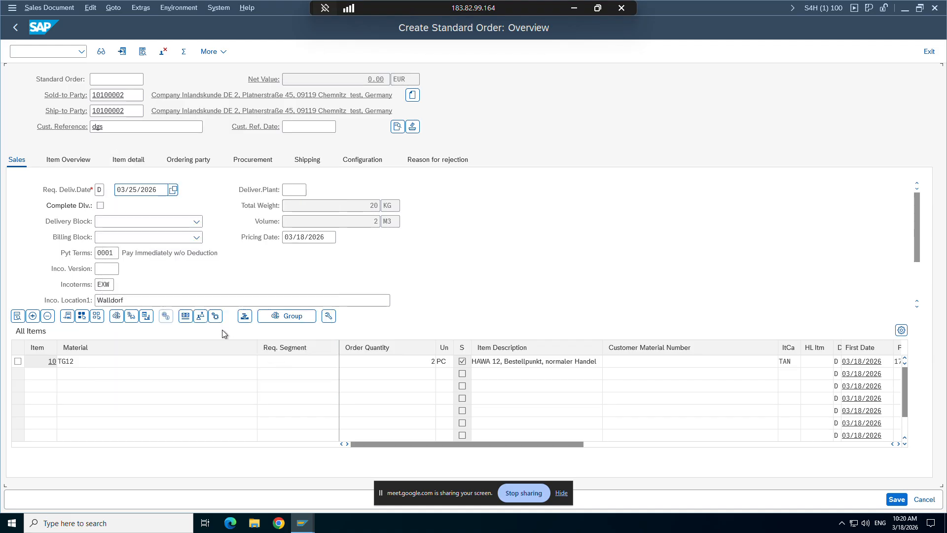
{"action": "key", "text": "Return"}
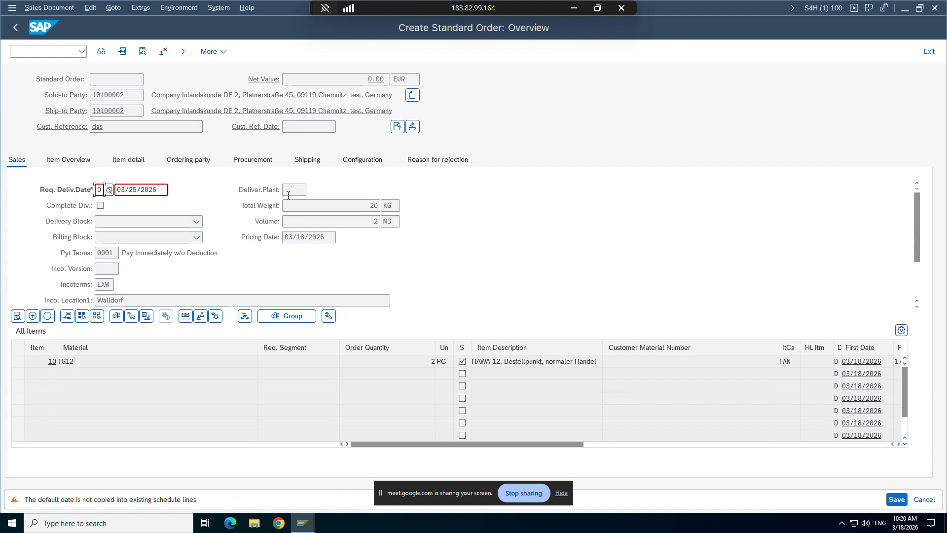
{"action": "key", "text": "Return"}
{"action": "key", "text": "Return"}
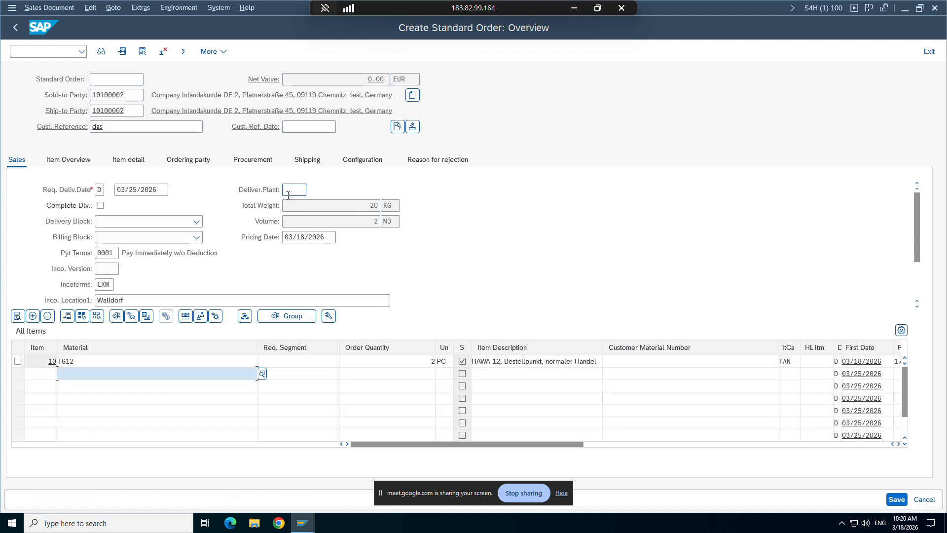
Reopen the schedule lines of item 10, mark the first line and check the item's availability
{"action": "double_click", "coordinate": [69, 363]}
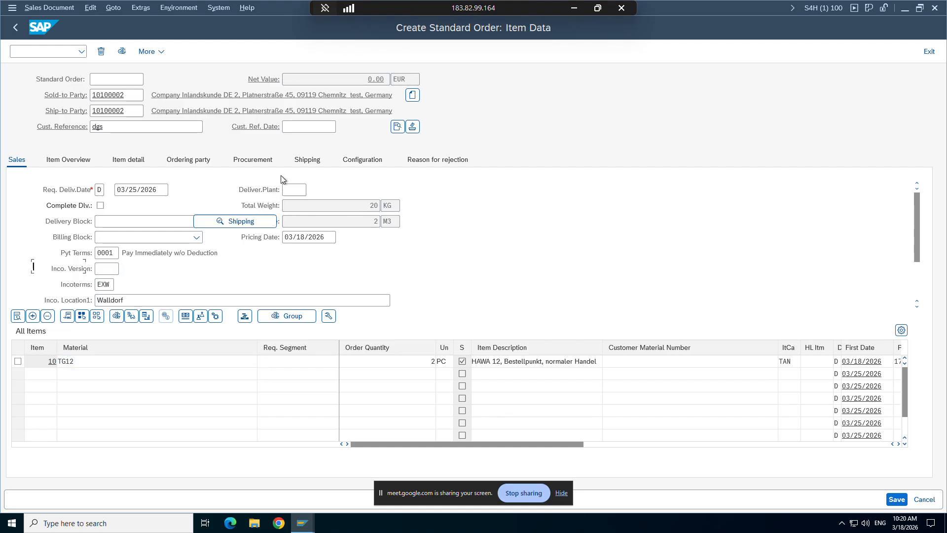
{"action": "left_click", "coordinate": [18, 267]}
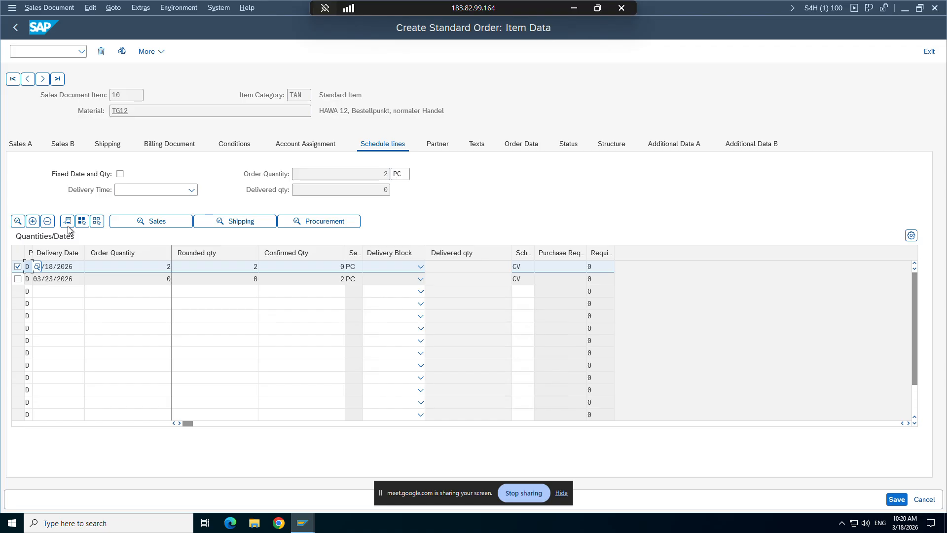
{"action": "left_click", "coordinate": [122, 51]}
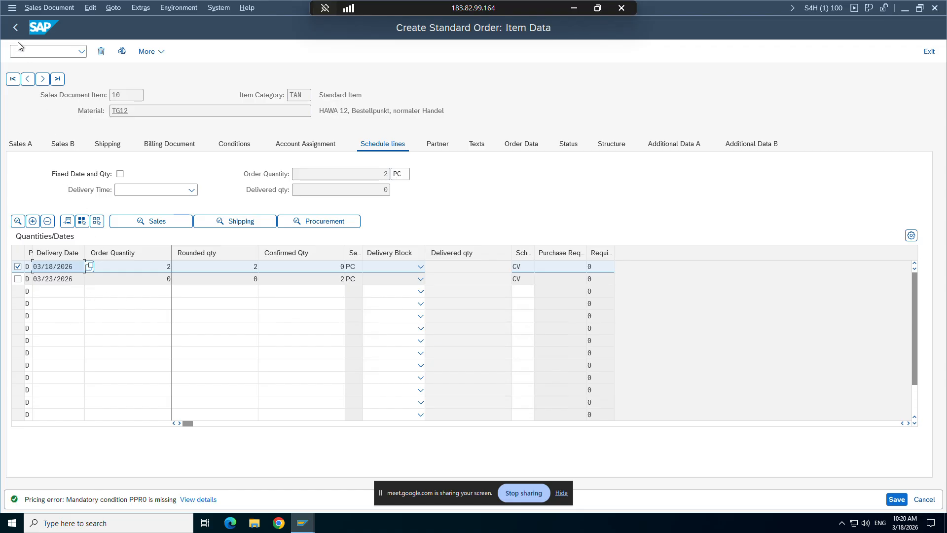
Return to the order overview and widen the schedule line indicator column to inspect the entry for item 10
{"action": "left_click", "coordinate": [15, 27]}
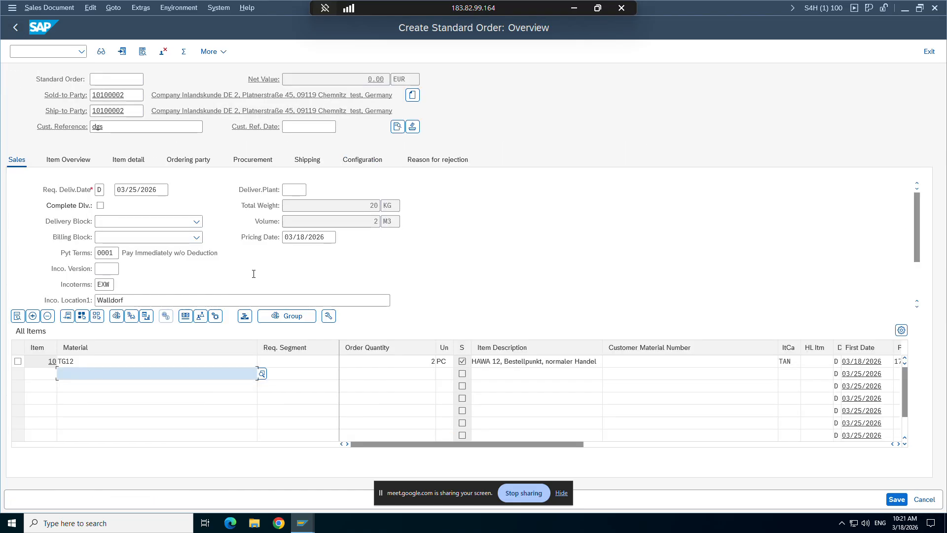
{"action": "left_click_drag", "start_coordinate": [468, 348], "coordinate": [524, 363]}
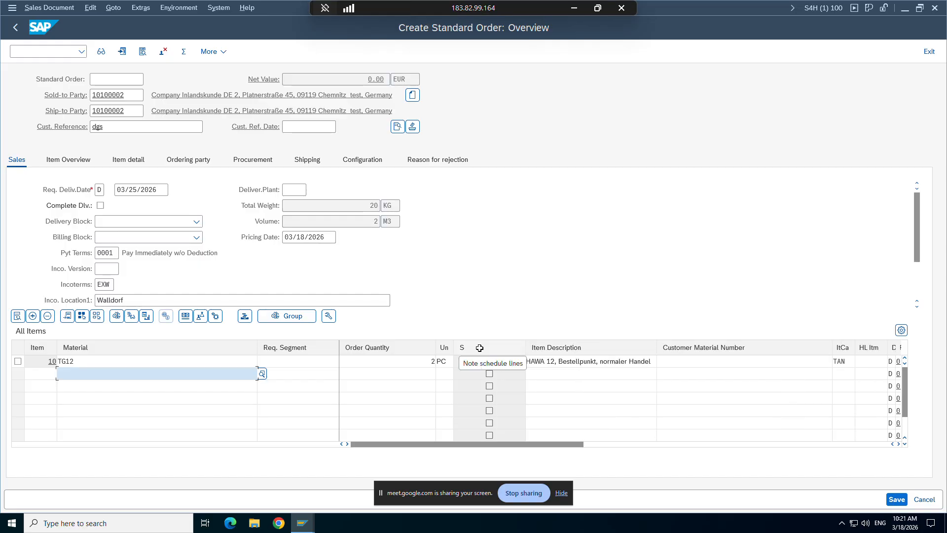
{"action": "left_click", "coordinate": [490, 362]}
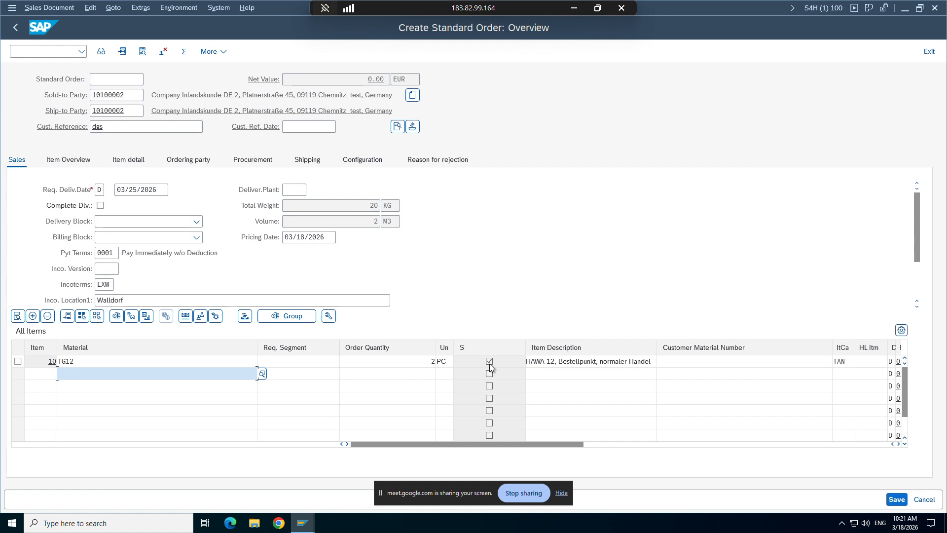
Set the order quantity of item 10's first schedule line to 20 and accept the reorder point warning
{"action": "double_click", "coordinate": [69, 362]}
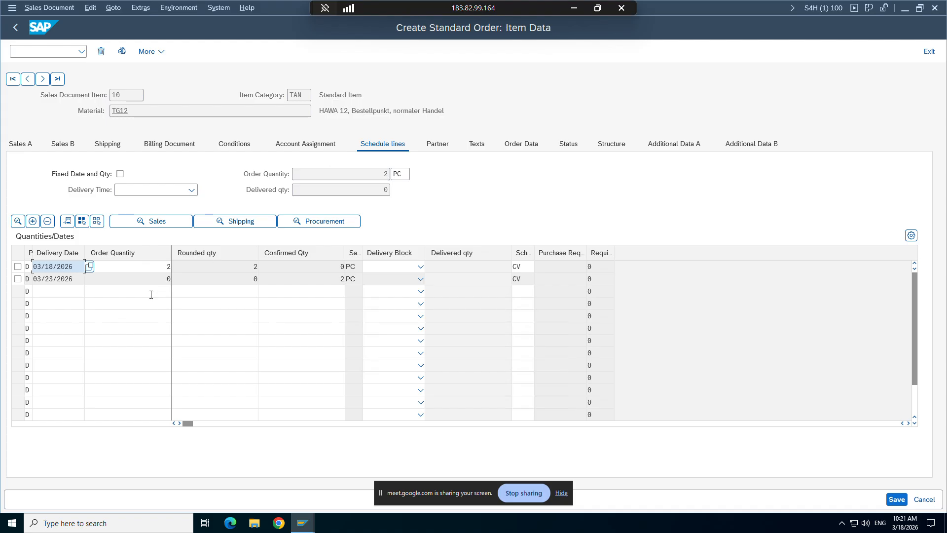
{"action": "key", "text": "Tab"}
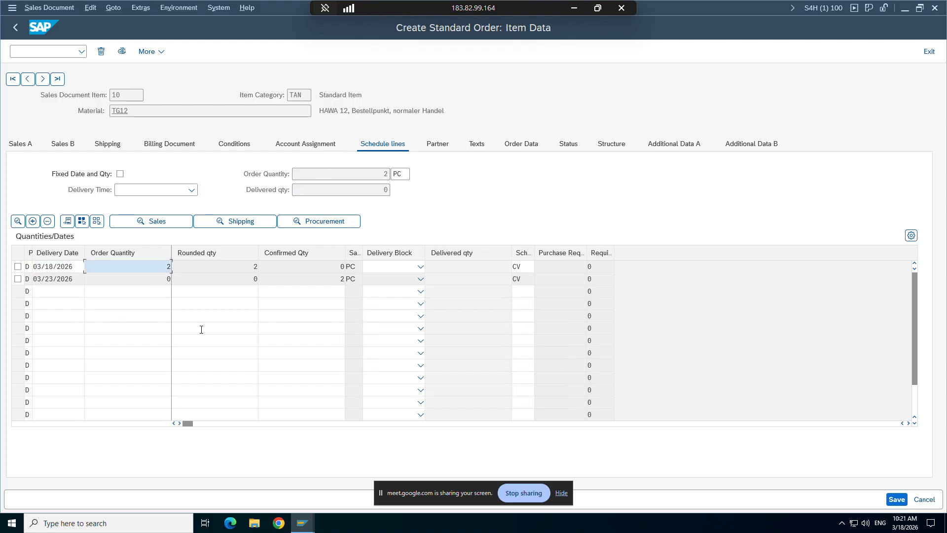
{"action": "type", "text": "0"}
{"action": "key", "text": "Return"}
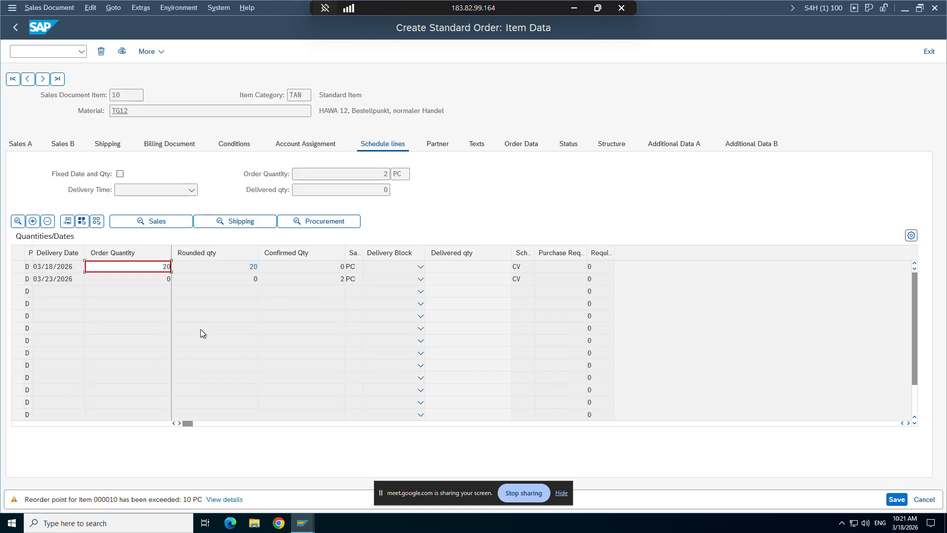
{"action": "key", "text": "Return"}
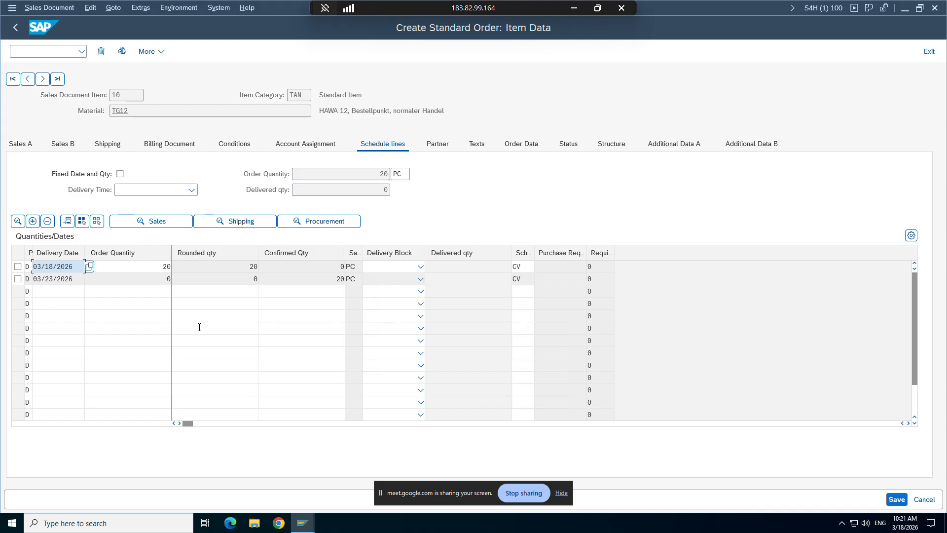
Examine the delivery date and confirmed quantity of the second schedule line and the empty row below it
{"action": "left_click", "coordinate": [58, 279]}
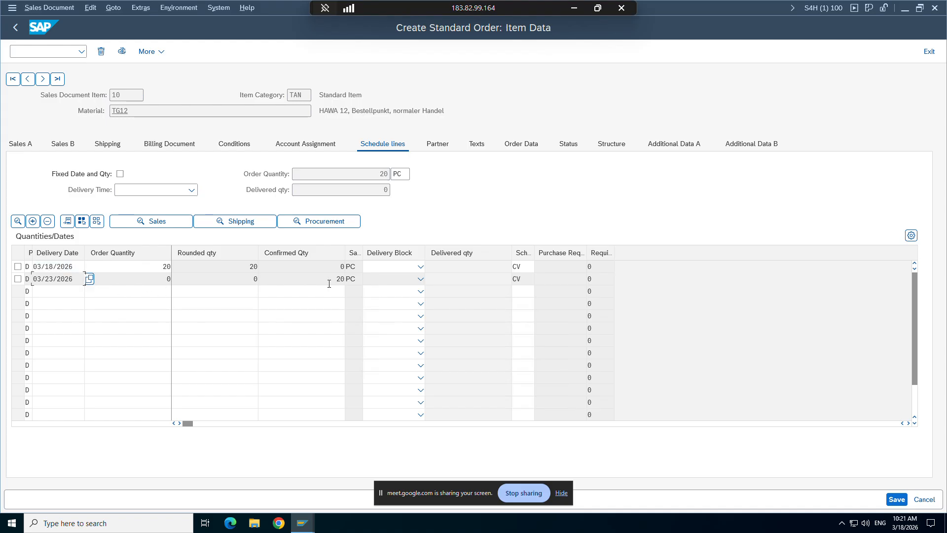
{"action": "left_click", "coordinate": [53, 291]}
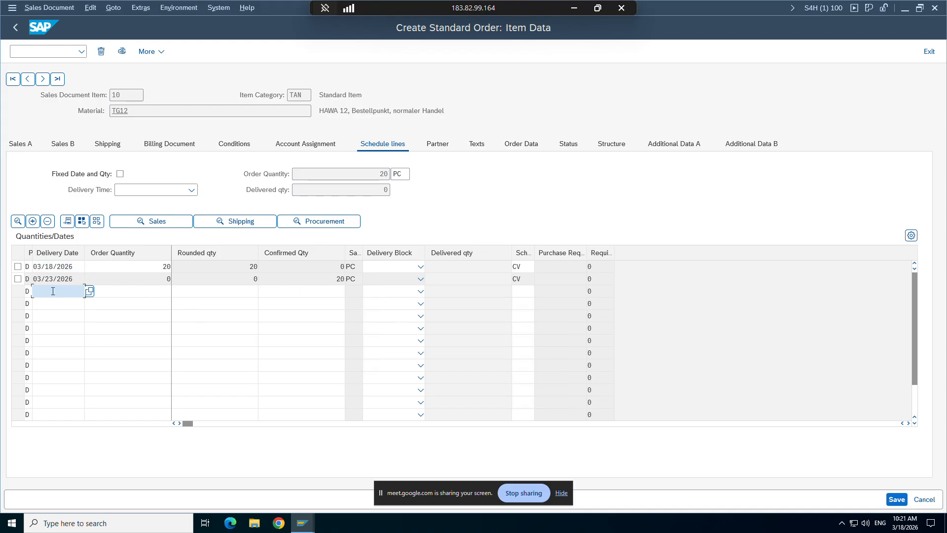
{"action": "left_click", "coordinate": [330, 293]}
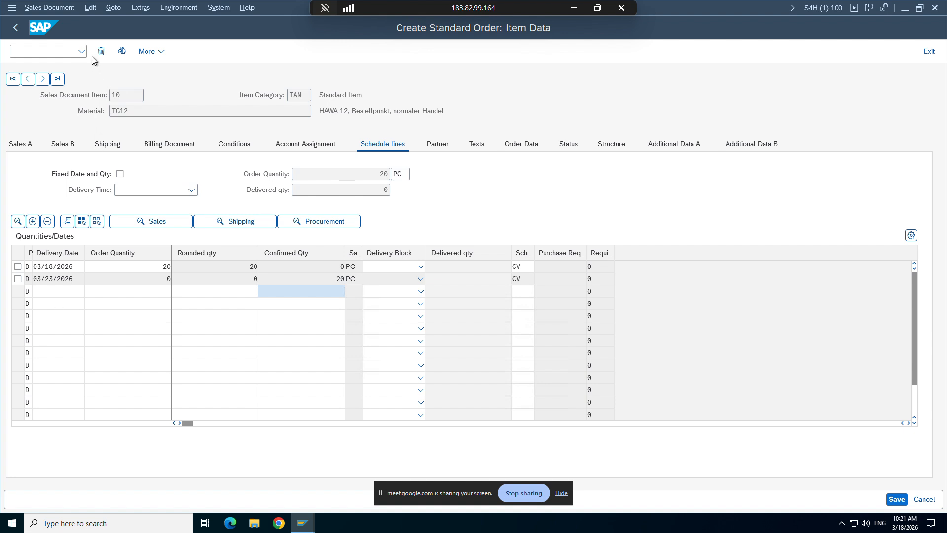
Display the order's incompletion log to check the missing data and return to the schedule lines
{"action": "left_click", "coordinate": [91, 7]}
{"action": "left_click", "coordinate": [116, 153]}
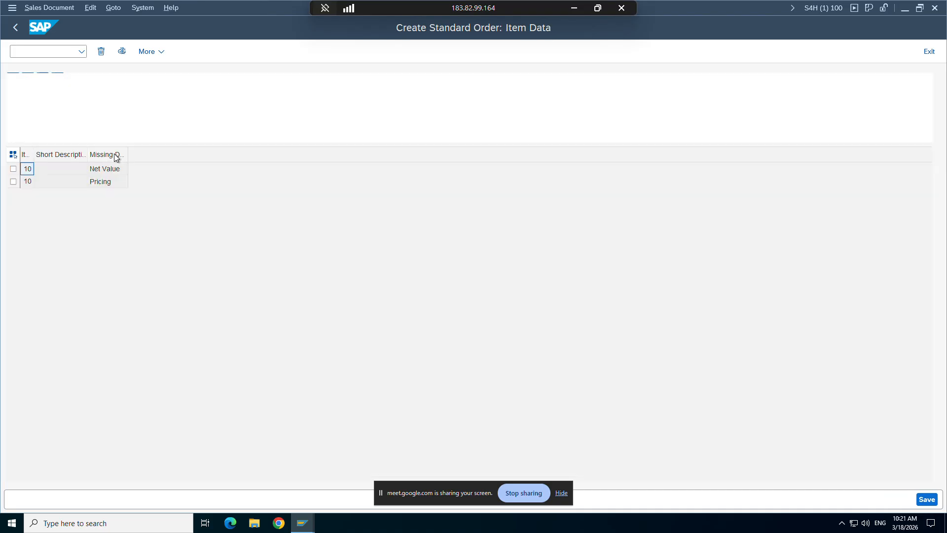
{"action": "left_click", "coordinate": [15, 28]}
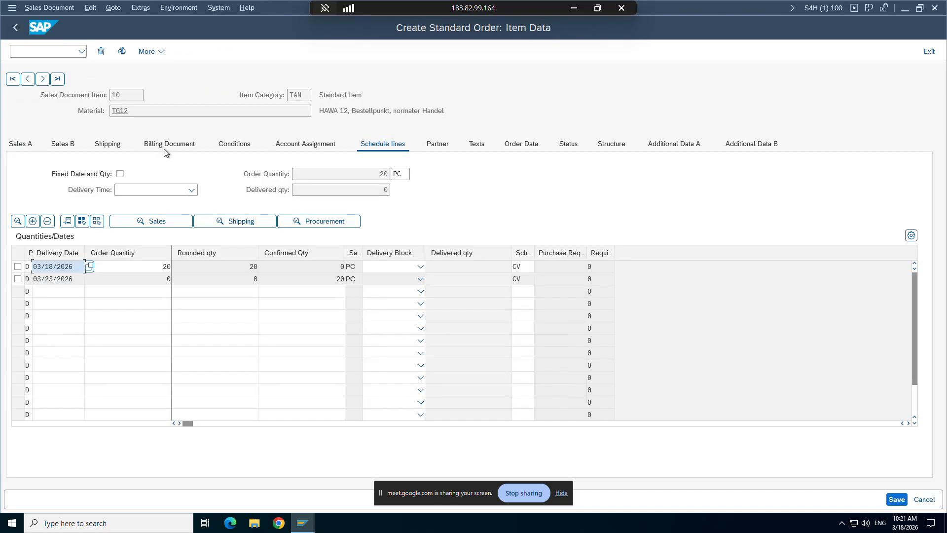
Add the mandatory price condition PPR0 with an amount of 3,523 to item 10's pricing conditions
{"action": "left_click", "coordinate": [234, 143]}
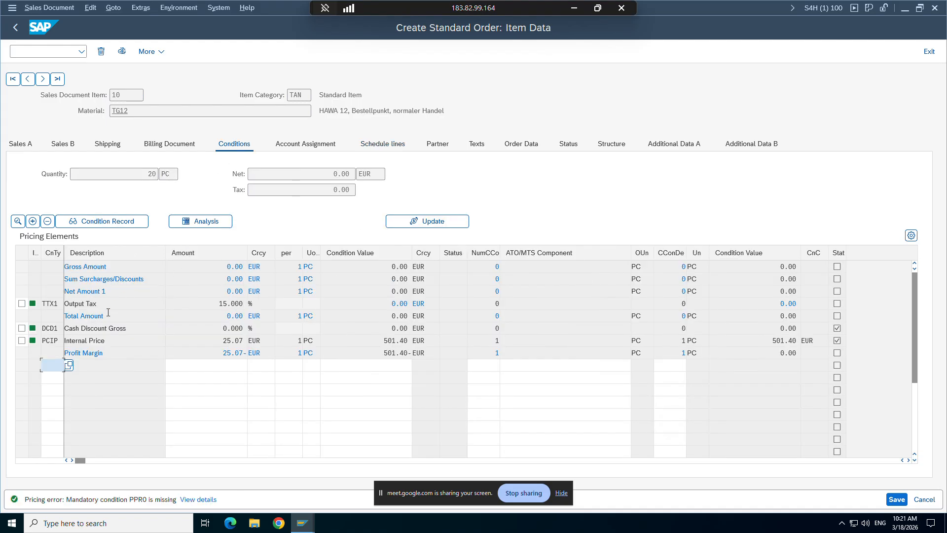
{"action": "type", "text": "ppr0"}
{"action": "left_click", "coordinate": [226, 365]}
{"action": "type", "text": "3"}
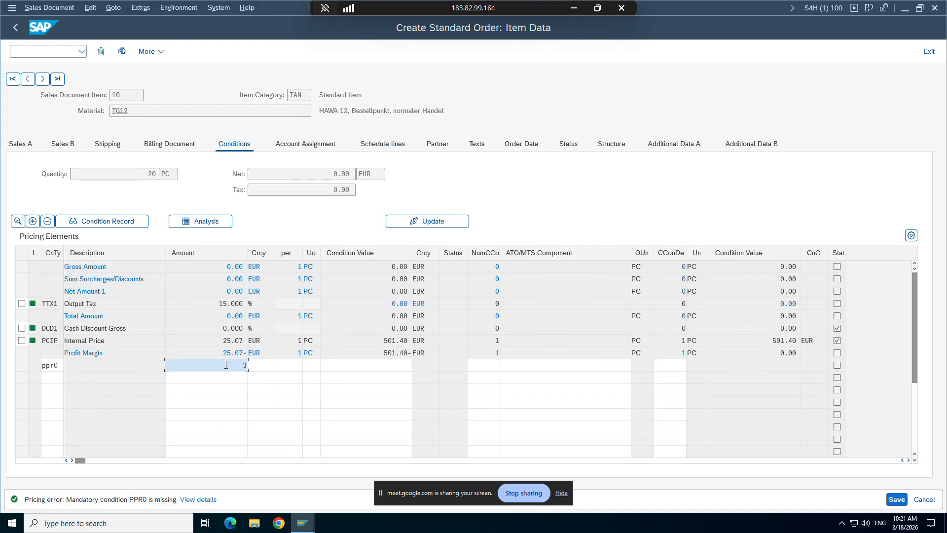
{"action": "type", "text": ",523"}
{"action": "key", "text": "Return"}
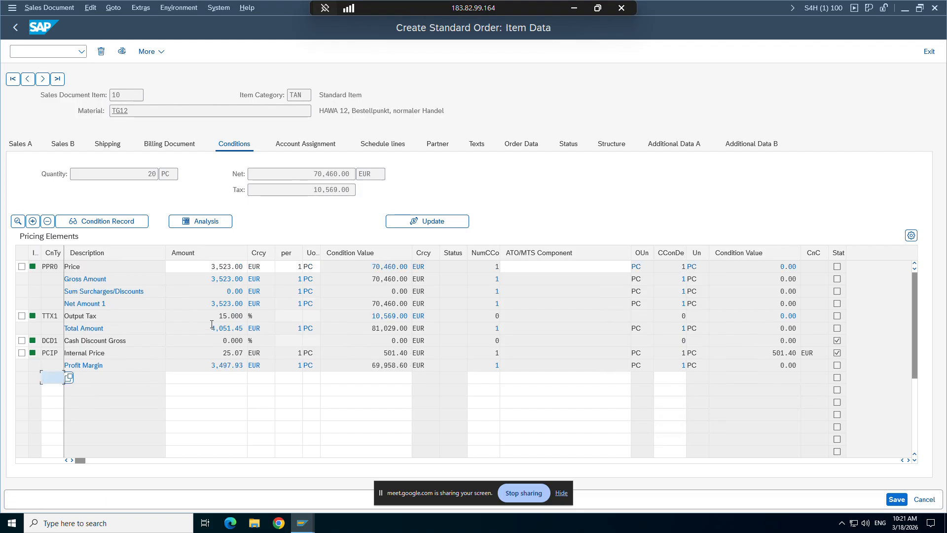
Check the order's incompletion log for missing data and return to the order overview
{"action": "left_click", "coordinate": [91, 7]}
{"action": "left_click", "coordinate": [110, 150]}
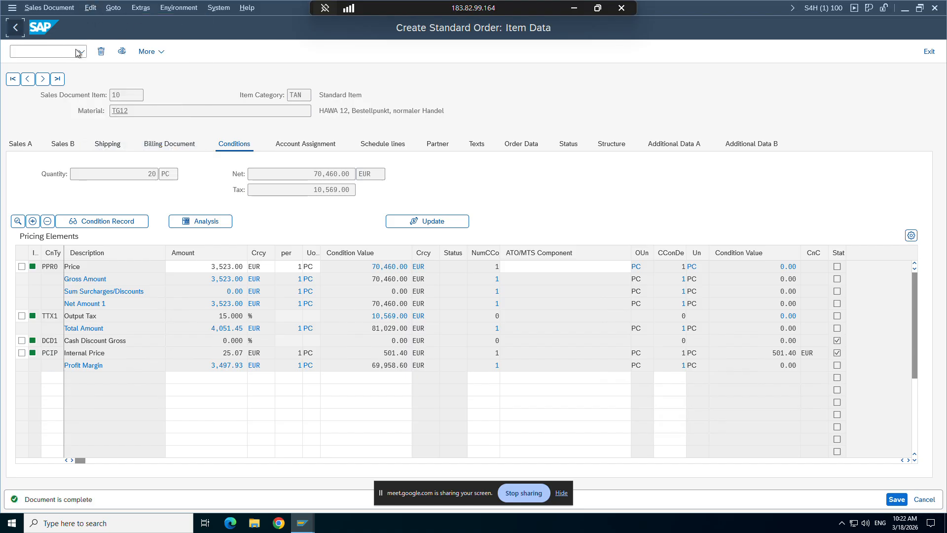
{"action": "left_click", "coordinate": [19, 28]}
{"action": "left_click", "coordinate": [48, 8]}
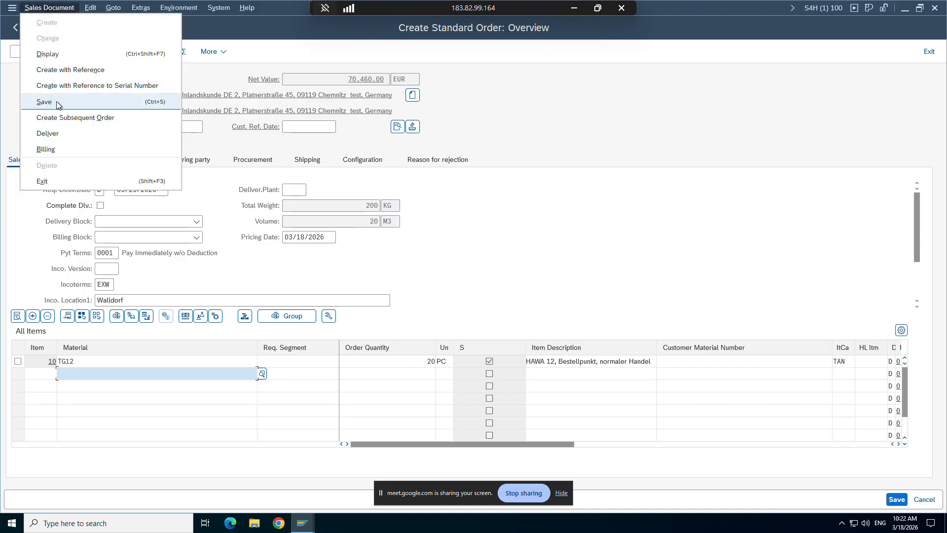
{"action": "left_click", "coordinate": [538, 242]}
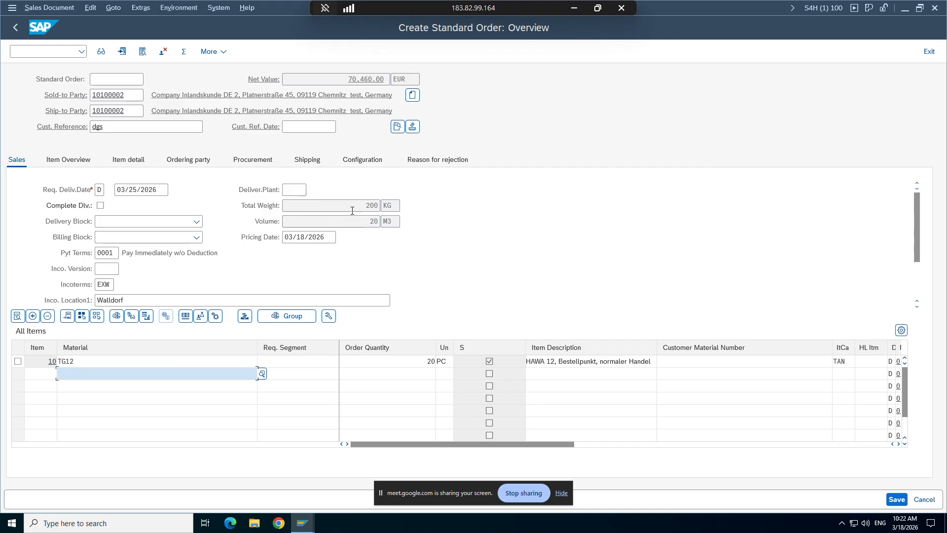
Review the available header and item views, display item 10's schedule lines, and return to the order overview
{"action": "left_click", "coordinate": [91, 8]}
{"action": "left_click", "coordinate": [108, 11]}
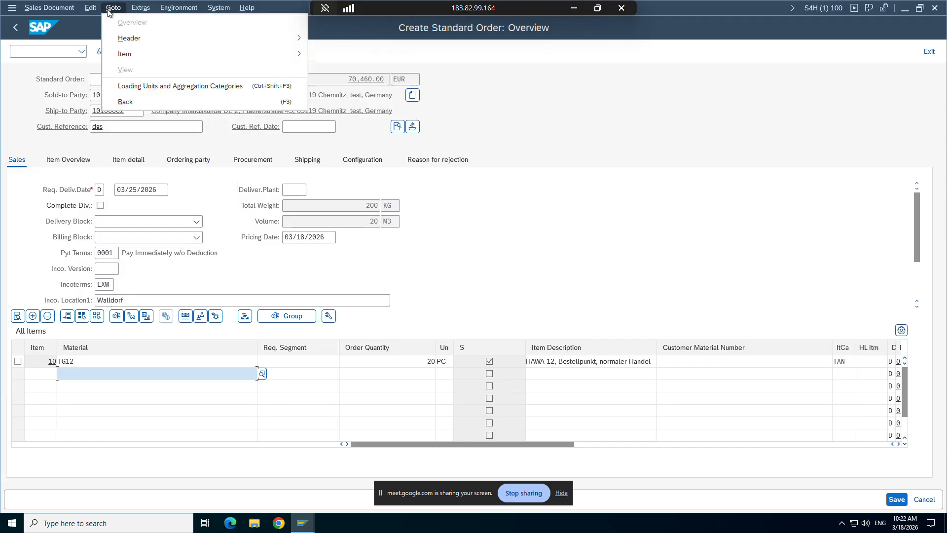
{"action": "mouse_move", "coordinate": [140, 45]}
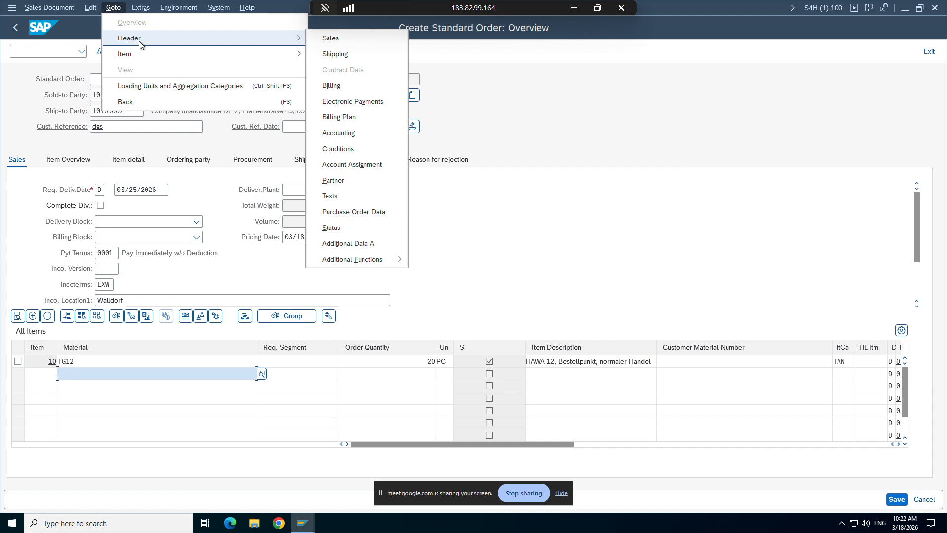
{"action": "mouse_move", "coordinate": [186, 58]}
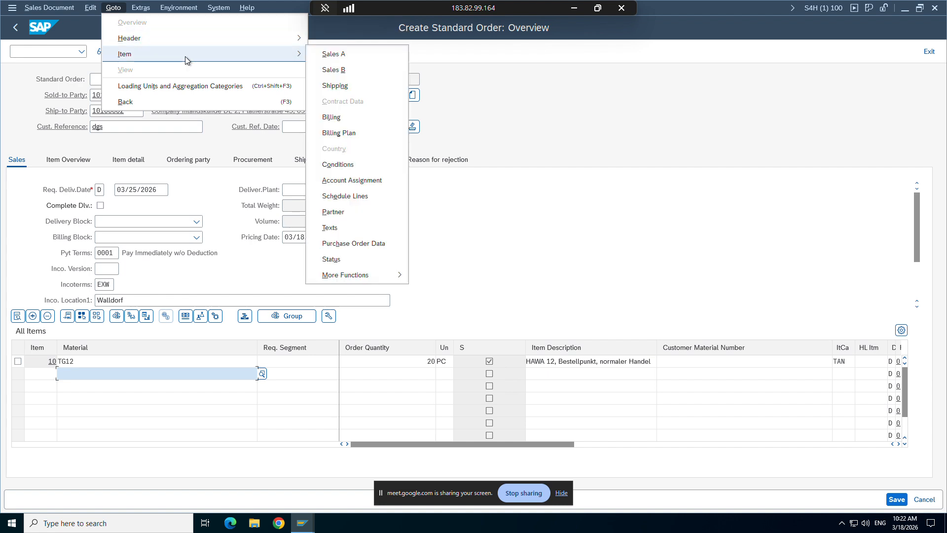
{"action": "left_click", "coordinate": [335, 198]}
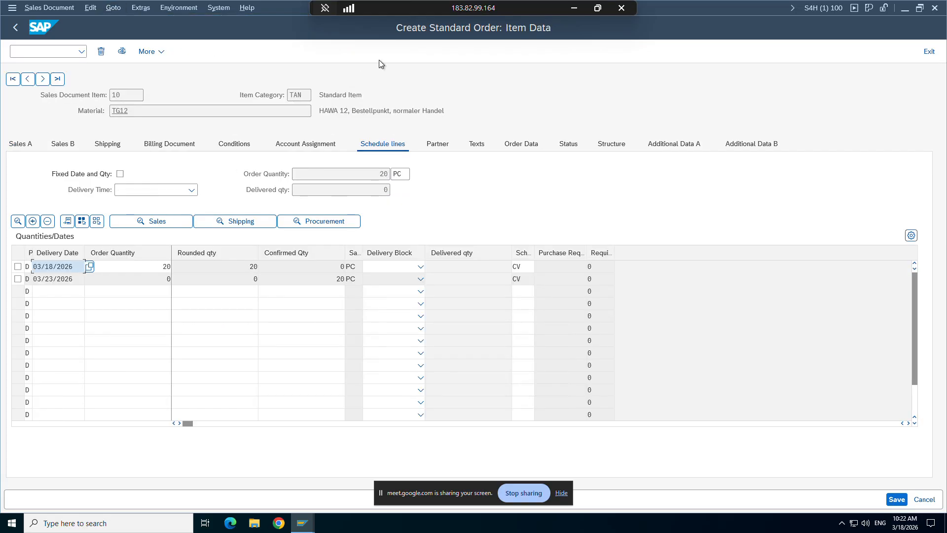
{"action": "left_click", "coordinate": [15, 28]}
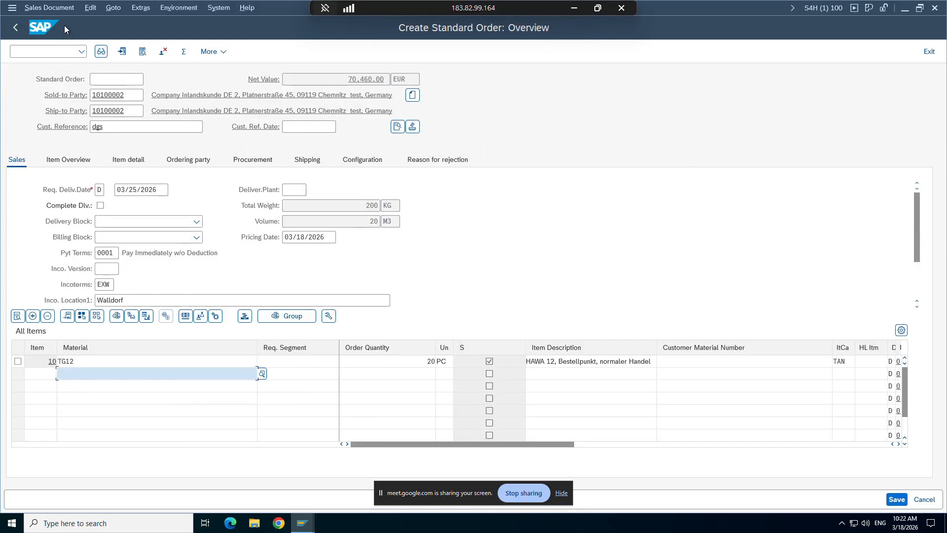
Save the completed standard order from the order overview
{"action": "left_click", "coordinate": [58, 9]}
{"action": "mouse_move", "coordinate": [87, 9]}
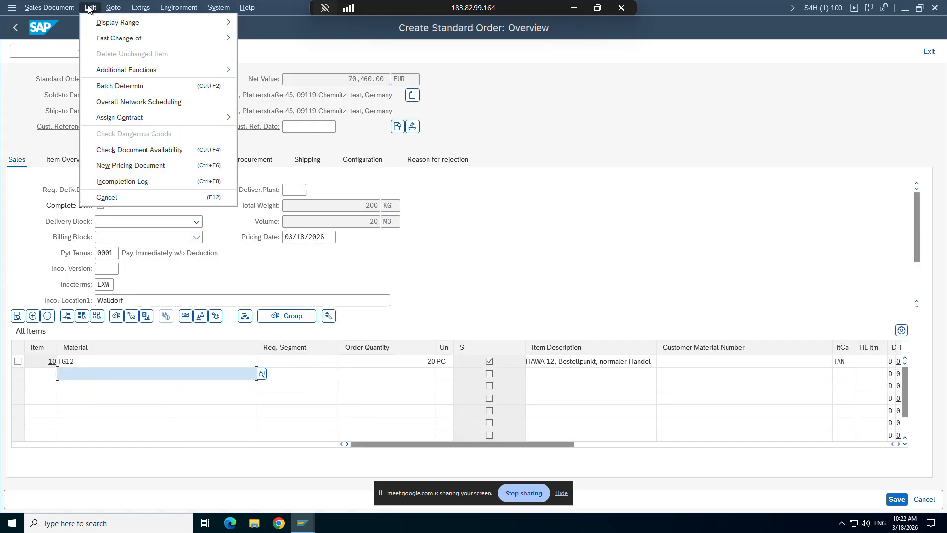
{"action": "left_click", "coordinate": [574, 246]}
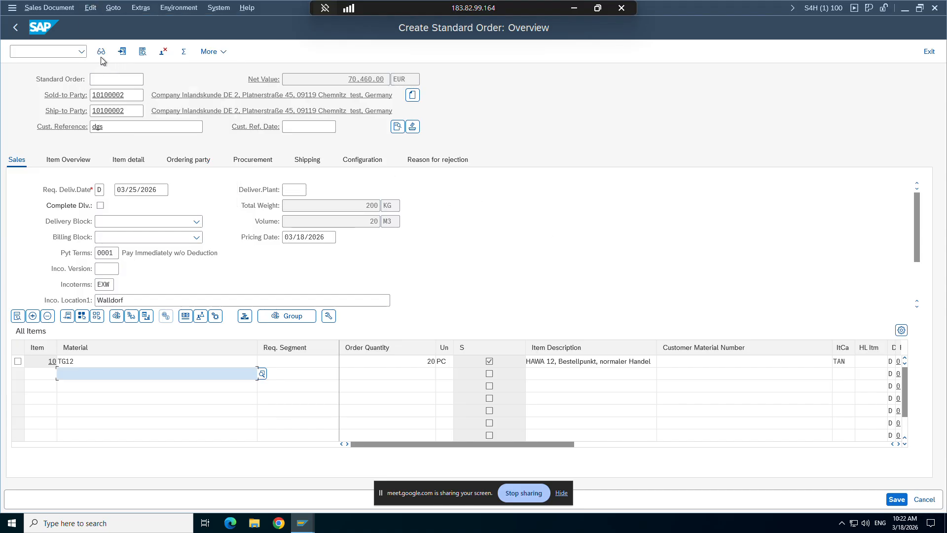
{"action": "left_click", "coordinate": [897, 499]}
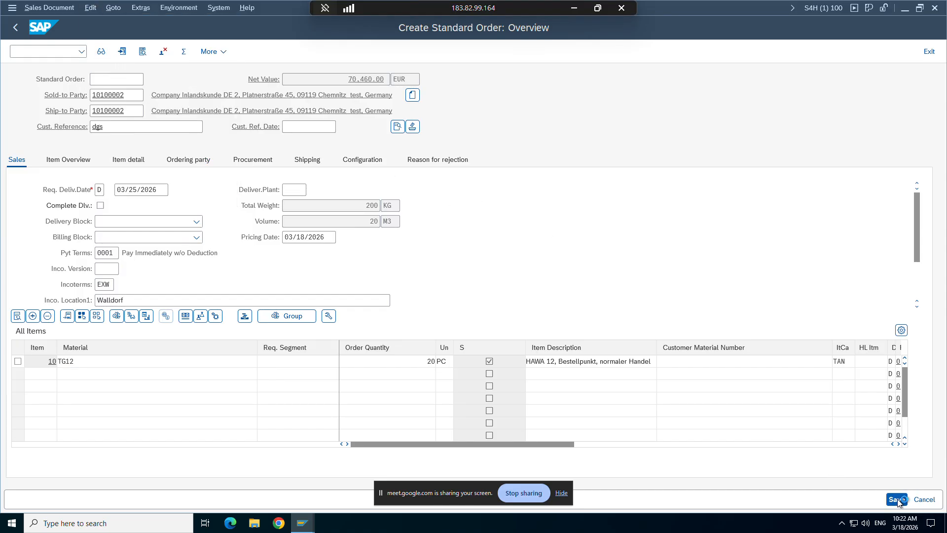
Switch to the Word class notes on sales document structure and return to the remote SAP session
{"action": "left_click", "coordinate": [303, 523]}
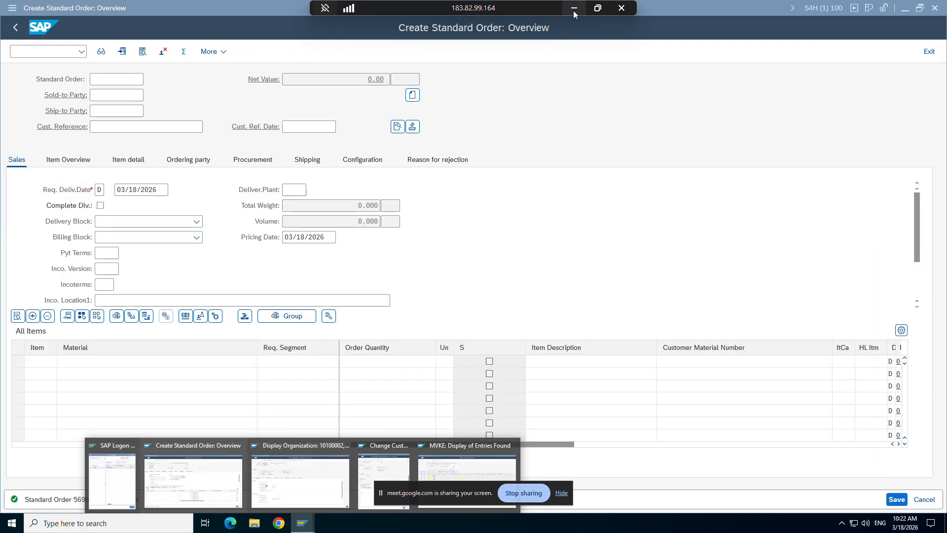
{"action": "left_click", "coordinate": [574, 8]}
{"action": "left_click", "coordinate": [326, 292]}
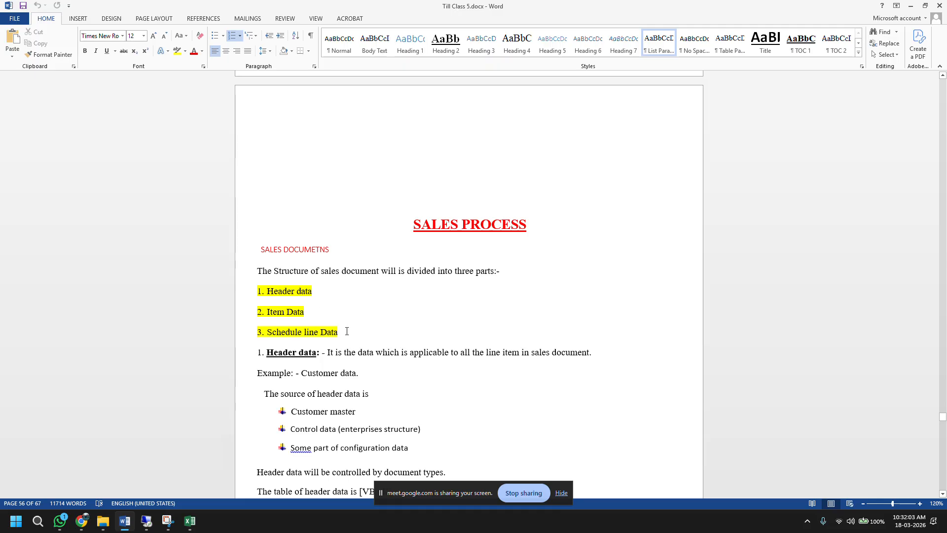
{"action": "mouse_move", "coordinate": [147, 526]}
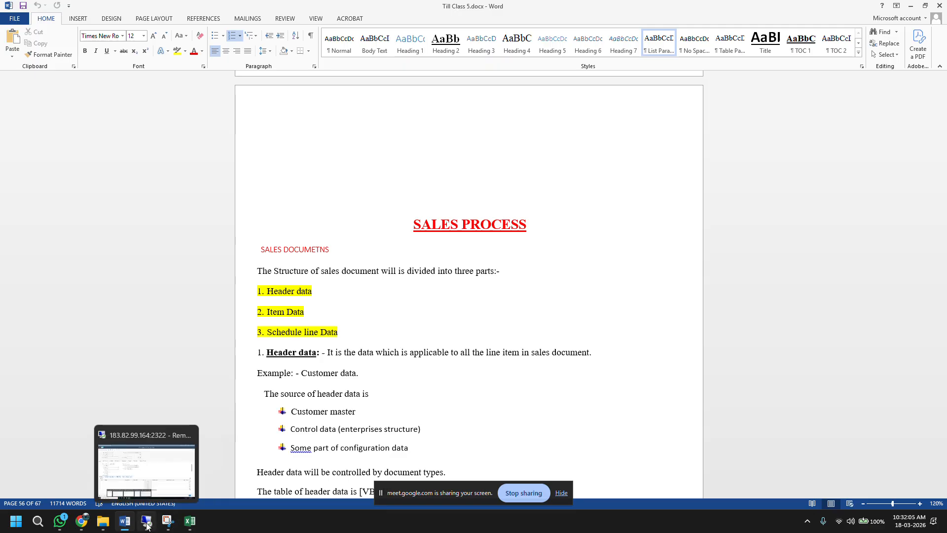
{"action": "left_click", "coordinate": [146, 486]}
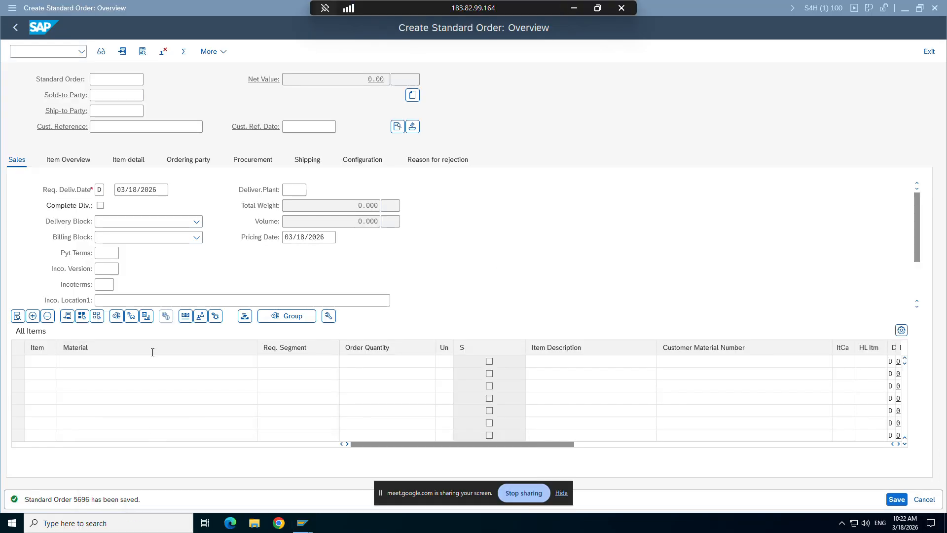
Try to open the general table display from the order screen with the command /se16n
{"action": "left_click", "coordinate": [46, 51]}
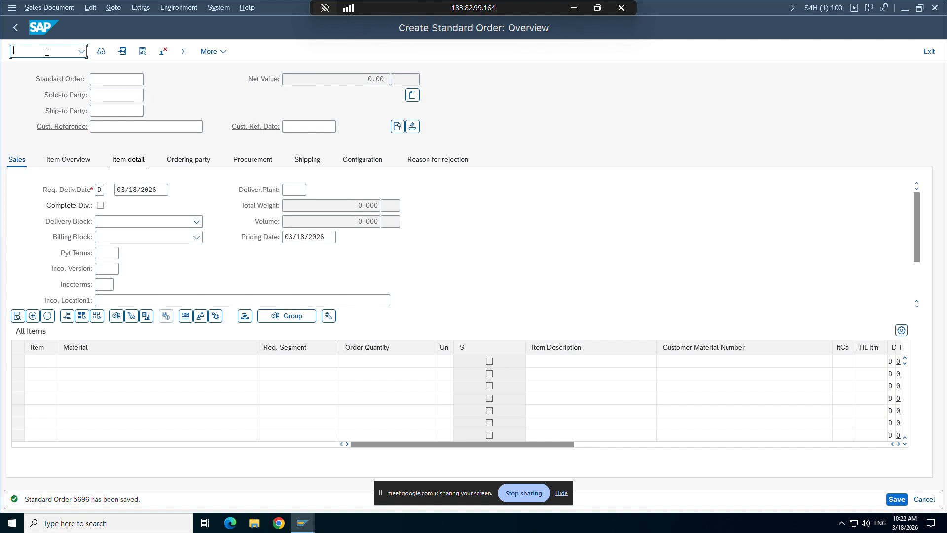
{"action": "type", "text": "/se16n"}
{"action": "key", "text": "Return"}
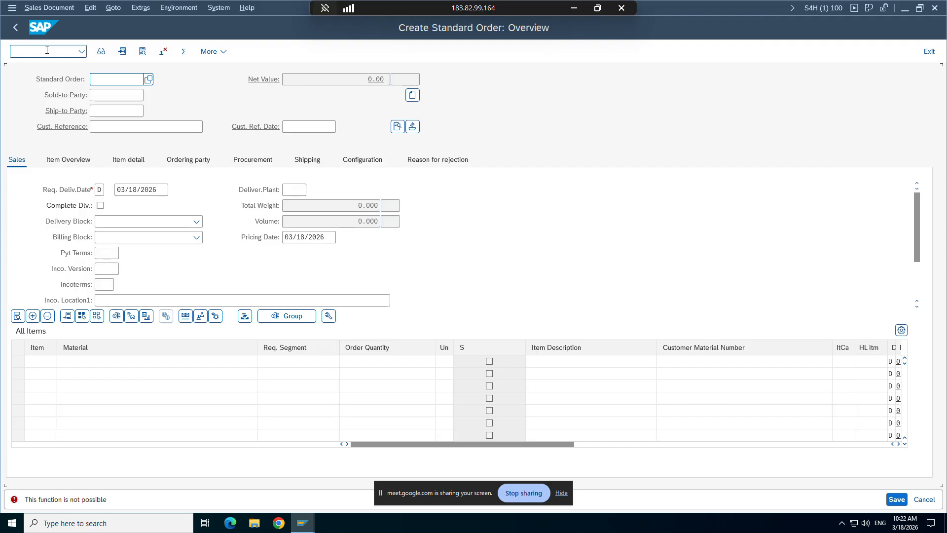
Leave order creation and start transaction SE16N for the general table display
{"action": "left_click", "coordinate": [81, 52]}
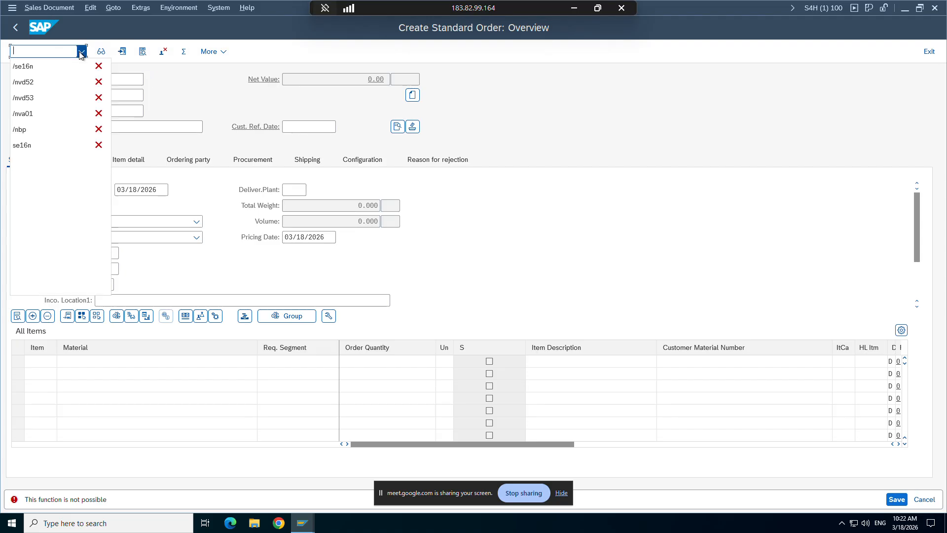
{"action": "left_click", "coordinate": [53, 65]}
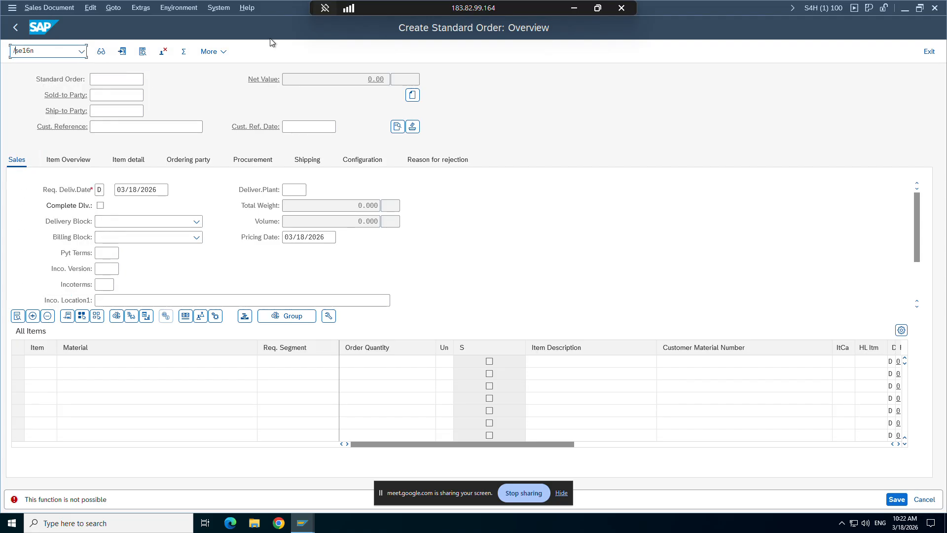
{"action": "type", "text": "nse16n"}
{"action": "key", "text": "Return"}
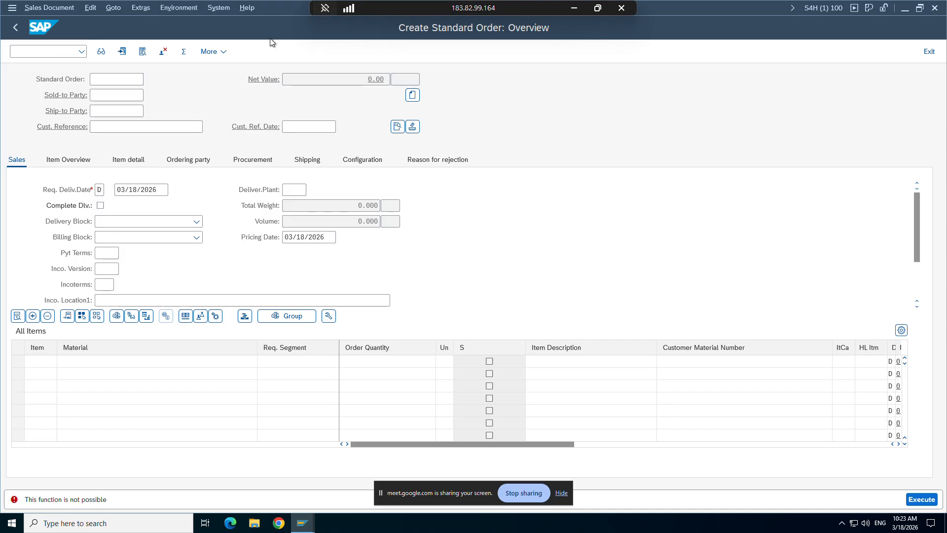
{"action": "type", "text": "se16n"}
{"action": "key", "text": "Return"}
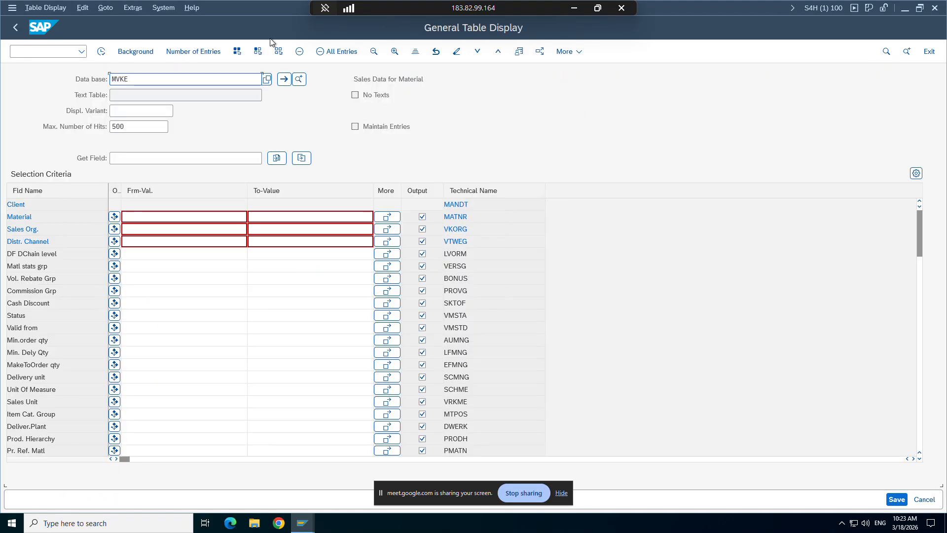
Display the schedule line entries of table VBEP for the number of the saved standard order
{"action": "type", "text": "vbep"}
{"action": "key", "text": "Return"}
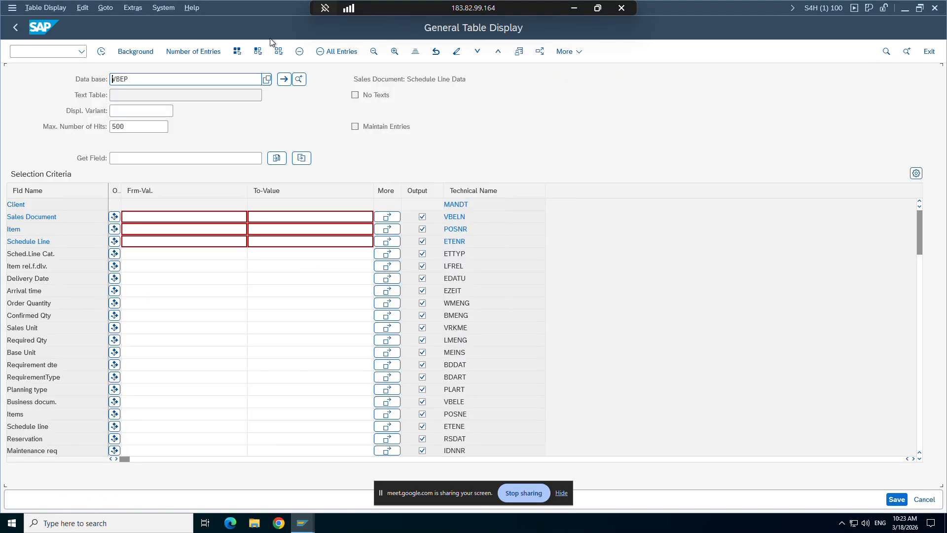
{"action": "left_click", "coordinate": [141, 215]}
{"action": "type", "text": "5696"}
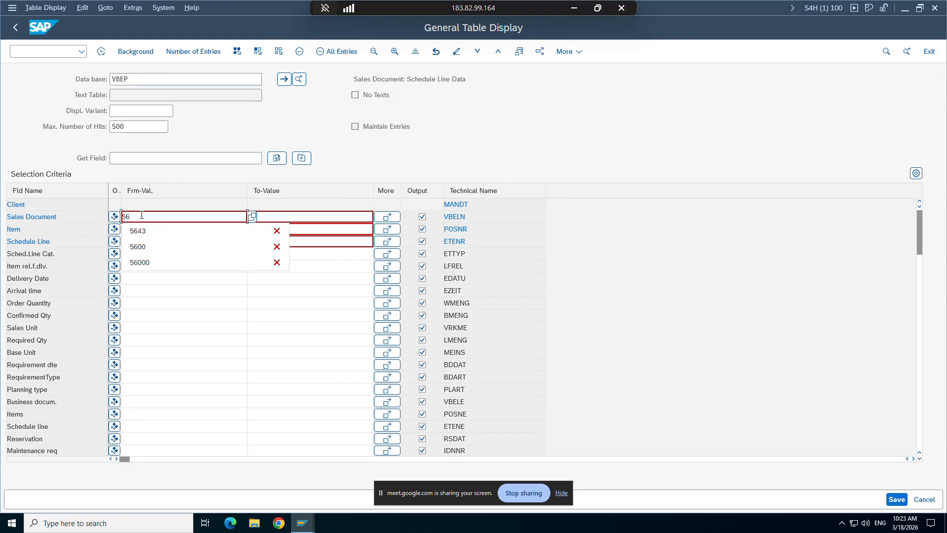
{"action": "left_click", "coordinate": [102, 50]}
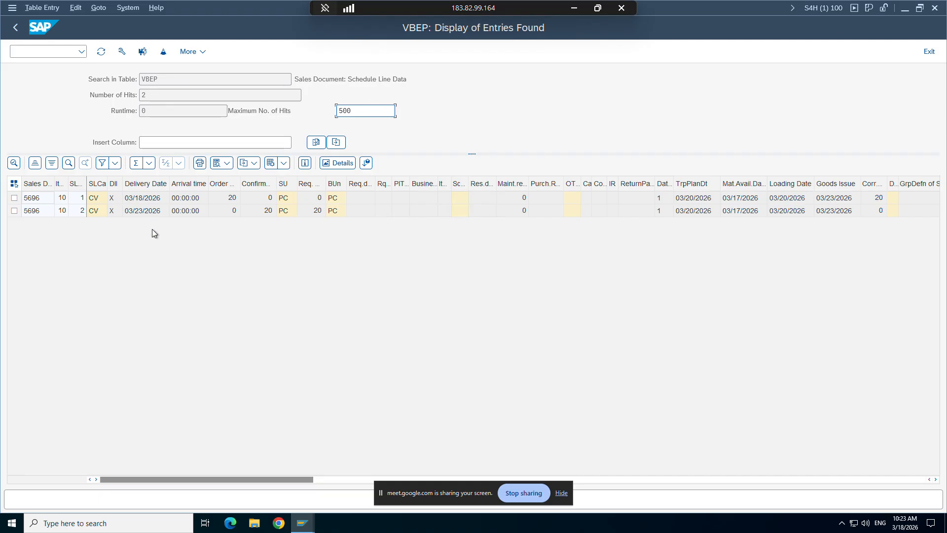
Examine both VBEP schedule line entries, from their delivery dates through the planning dates to the movement type and time fields
{"action": "left_click", "coordinate": [141, 201]}
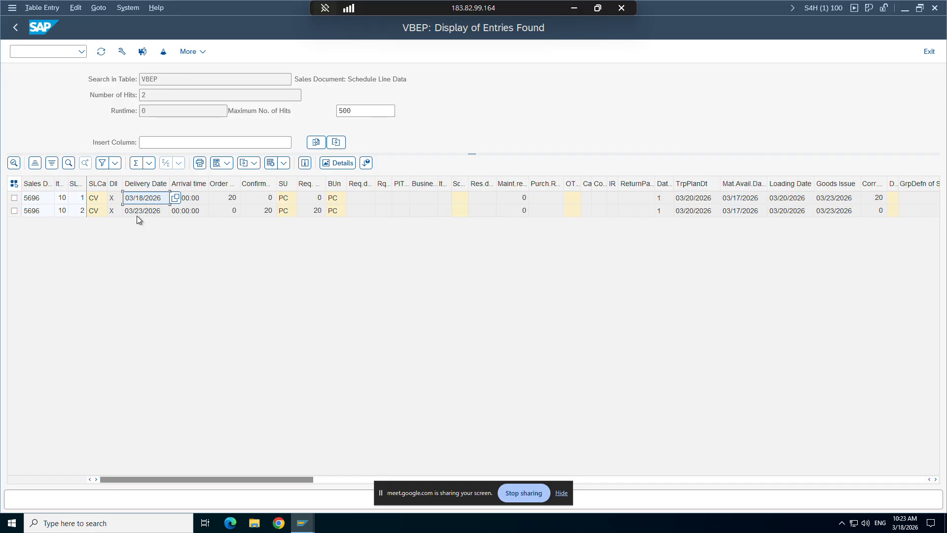
{"action": "left_click", "coordinate": [137, 213]}
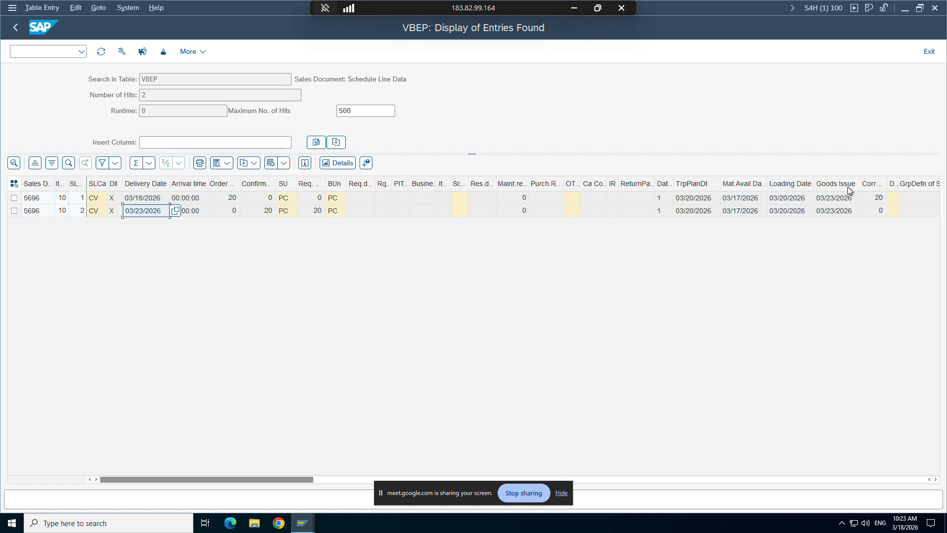
{"action": "left_click", "coordinate": [936, 480]}
{"action": "left_click", "coordinate": [936, 480]}
{"action": "left_click", "coordinate": [936, 479]}
{"action": "left_click", "coordinate": [936, 480]}
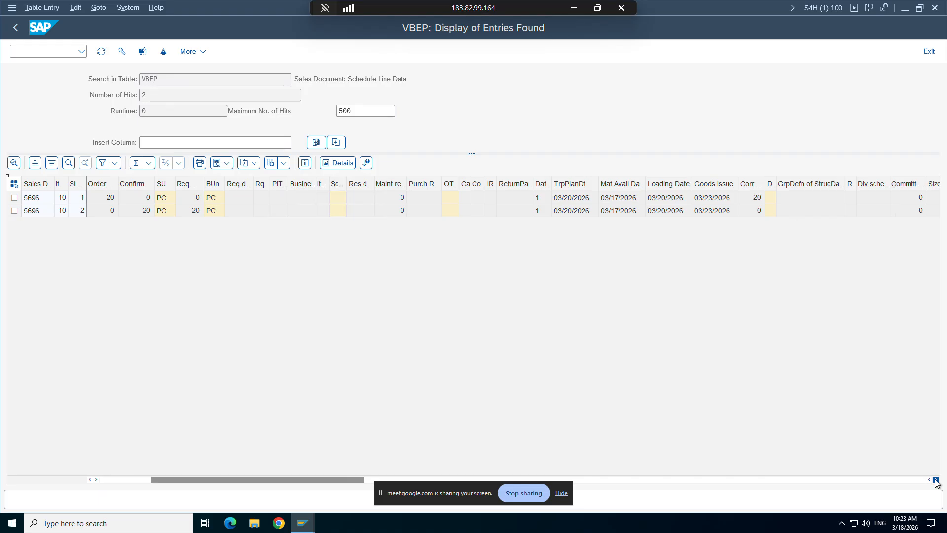
{"action": "left_click", "coordinate": [936, 480]}
{"action": "left_click", "coordinate": [936, 479]}
{"action": "left_click", "coordinate": [936, 479]}
{"action": "left_click", "coordinate": [936, 480]}
{"action": "left_click", "coordinate": [936, 479]}
{"action": "left_click", "coordinate": [936, 480]}
{"action": "left_click", "coordinate": [936, 480]}
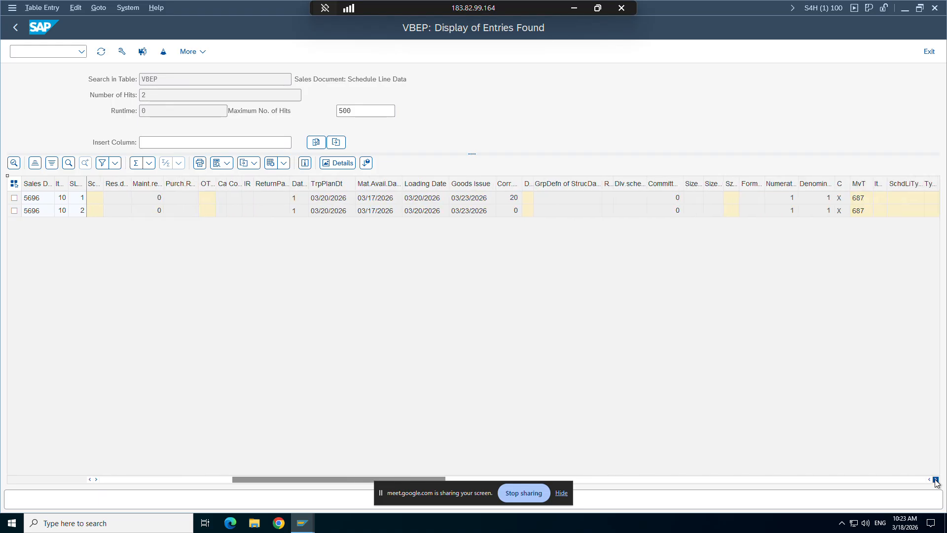
{"action": "left_click", "coordinate": [936, 480]}
{"action": "left_click", "coordinate": [936, 479]}
{"action": "left_click", "coordinate": [936, 480]}
{"action": "left_click", "coordinate": [936, 479]}
{"action": "left_click", "coordinate": [936, 480]}
{"action": "left_click", "coordinate": [936, 480]}
{"action": "left_click", "coordinate": [936, 480]}
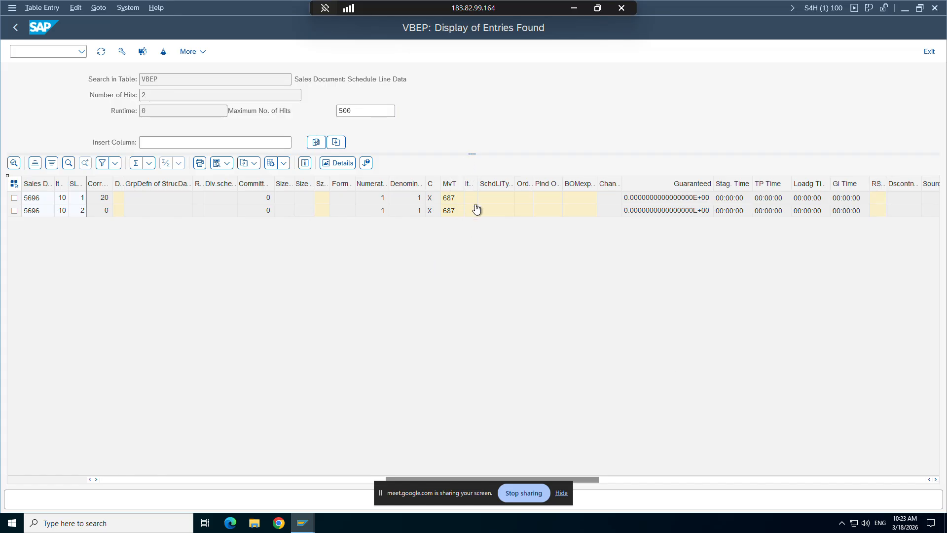
Examine the remaining VBEP schedule line columns through the handover times, open quantities, delivery dates and currency
{"action": "left_click", "coordinate": [936, 480]}
{"action": "left_click", "coordinate": [936, 479]}
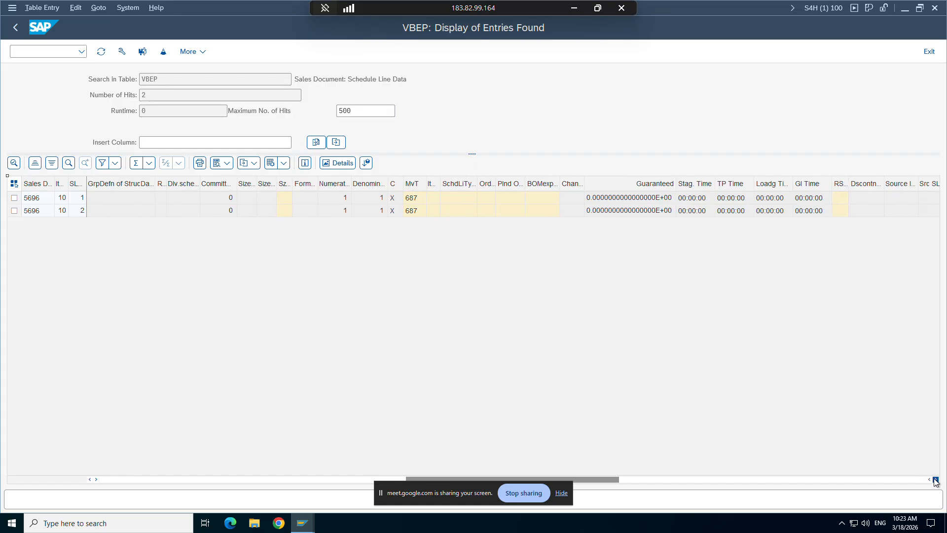
{"action": "left_click", "coordinate": [936, 480]}
{"action": "left_click", "coordinate": [936, 480]}
{"action": "left_click", "coordinate": [936, 480]}
{"action": "left_click", "coordinate": [936, 480]}
{"action": "left_click", "coordinate": [936, 479]}
{"action": "left_click", "coordinate": [936, 480]}
{"action": "left_click", "coordinate": [936, 480]}
{"action": "left_click", "coordinate": [936, 479]}
{"action": "left_click", "coordinate": [936, 479]}
{"action": "left_click", "coordinate": [936, 480]}
{"action": "left_click", "coordinate": [936, 479]}
{"action": "left_click", "coordinate": [936, 480]}
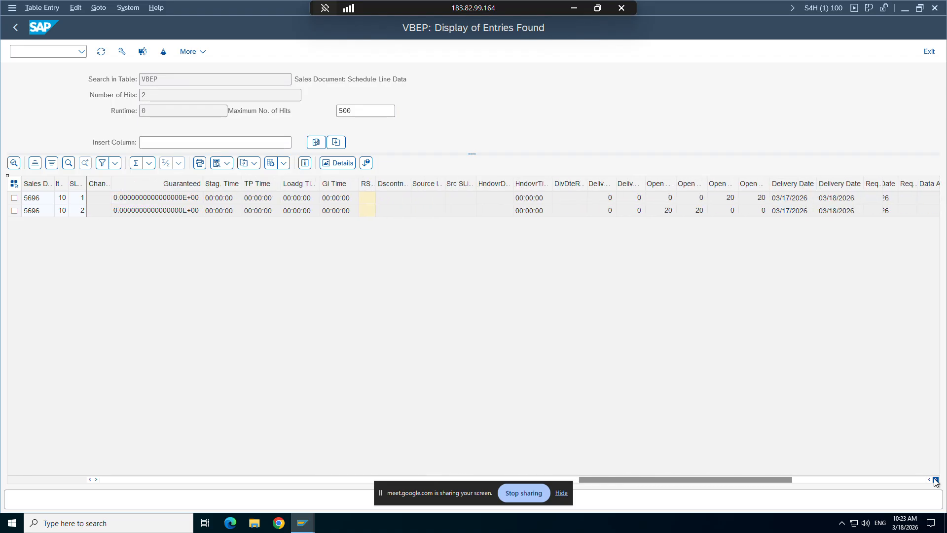
{"action": "left_click", "coordinate": [936, 479]}
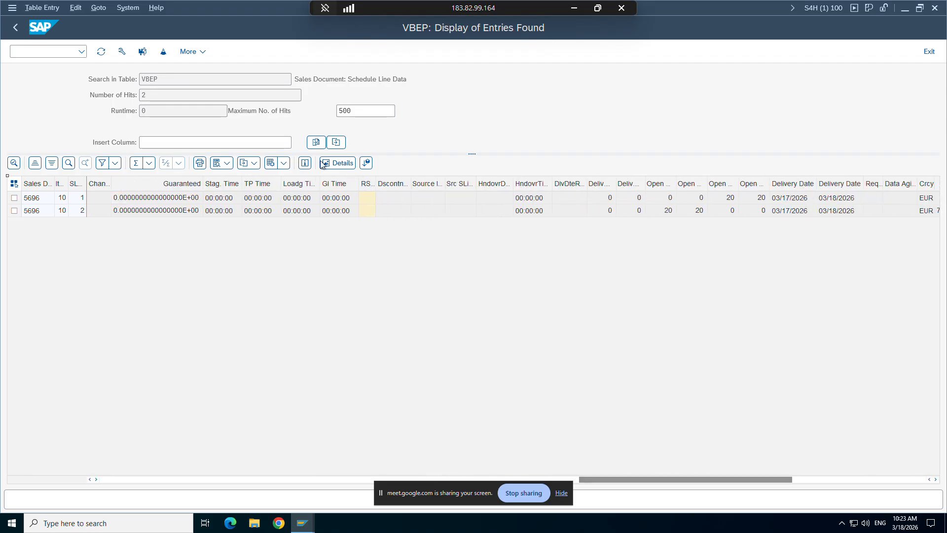
Return to the table selection screen and load the sales document item table VBAP
{"action": "left_click", "coordinate": [15, 27]}
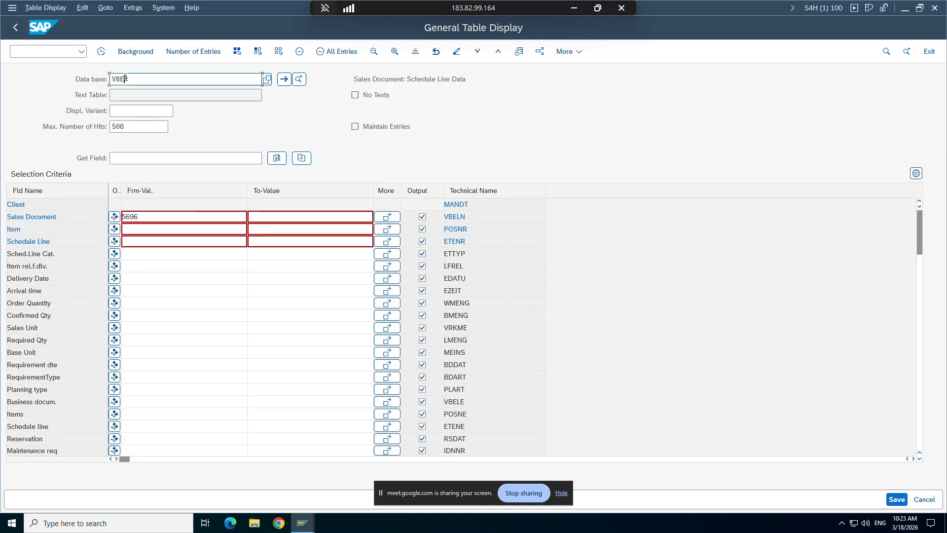
{"action": "key", "text": "Delete"}
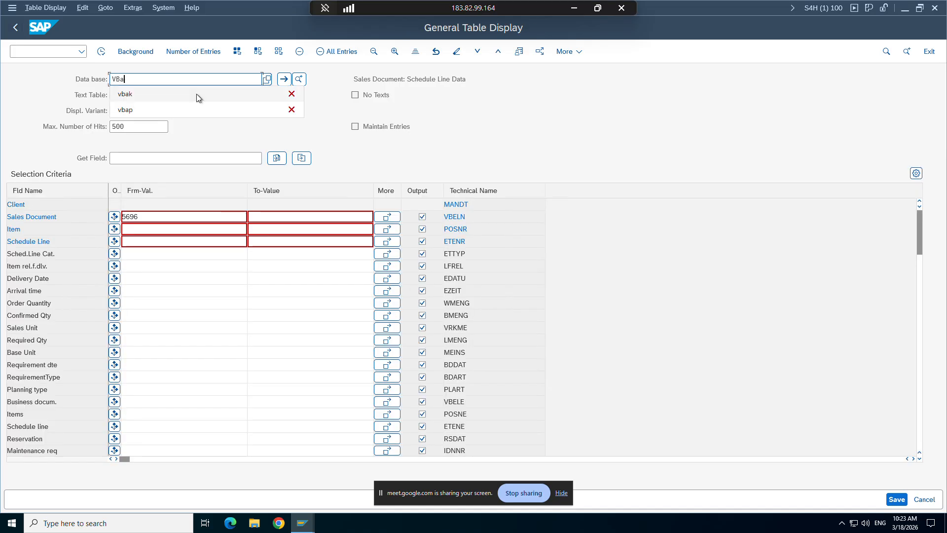
{"action": "type", "text": "ap"}
{"action": "key", "text": "Return"}
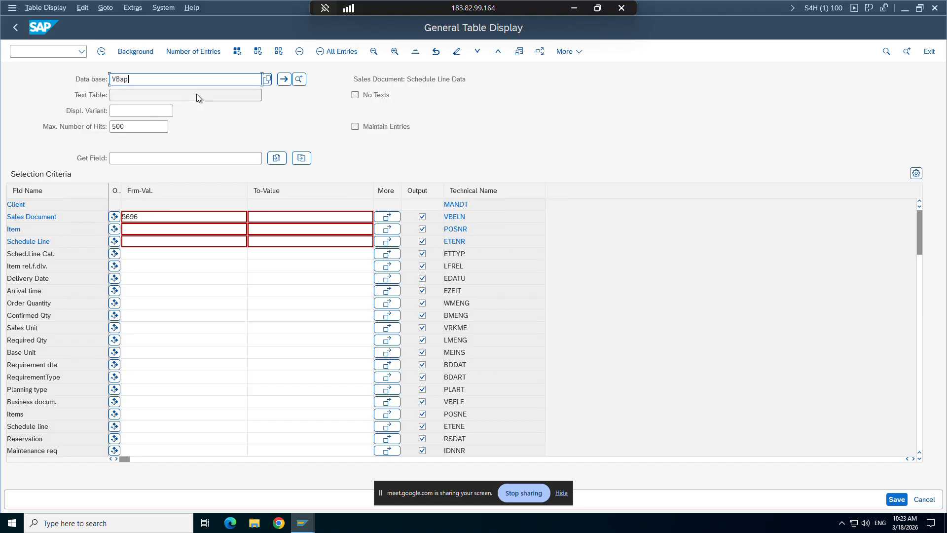
Restrict VBAP to the sales document number and display the matching entries, without saving a screen variant
{"action": "left_click", "coordinate": [146, 214]}
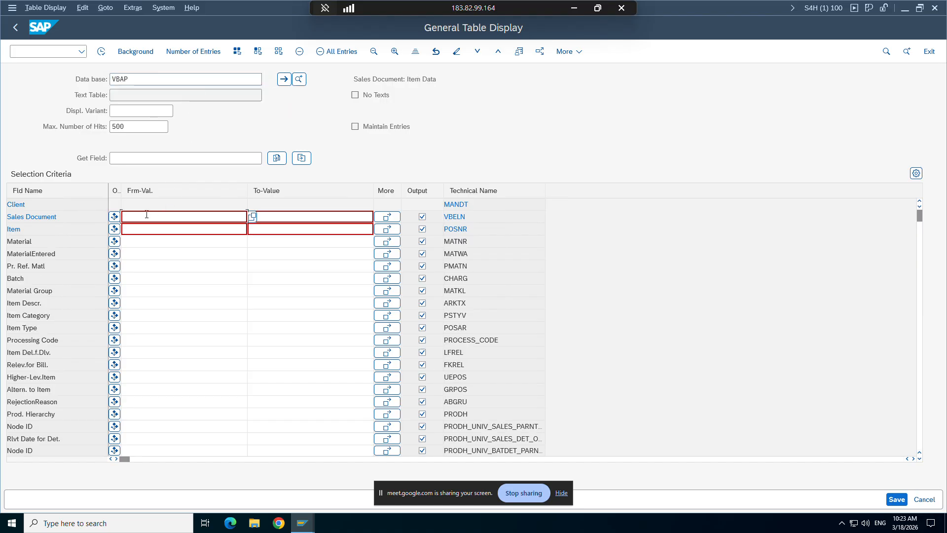
{"action": "type", "text": "569"}
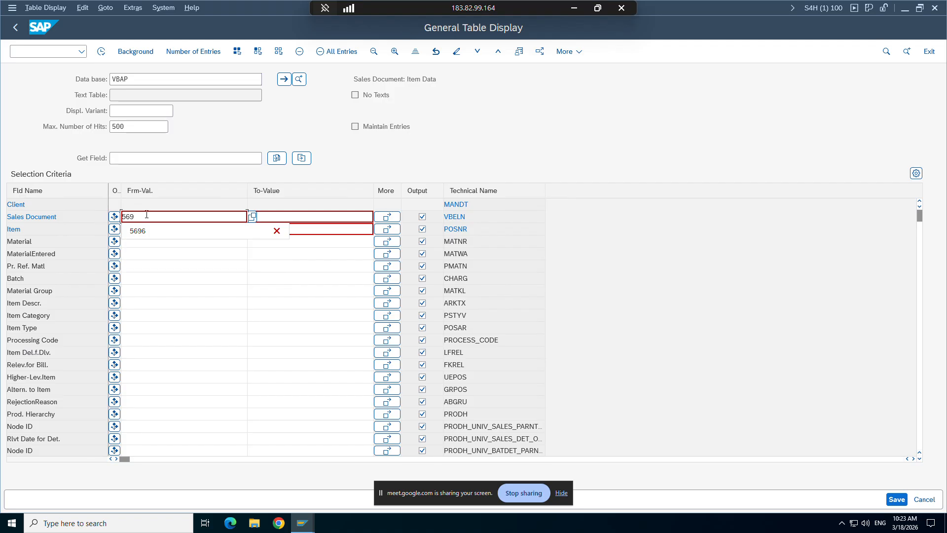
{"action": "type", "text": "6"}
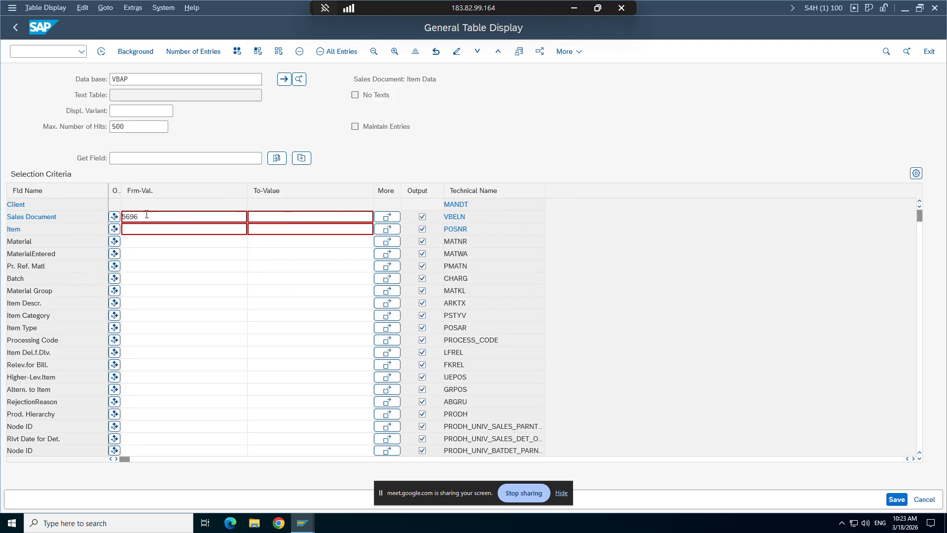
{"action": "left_click", "coordinate": [896, 500]}
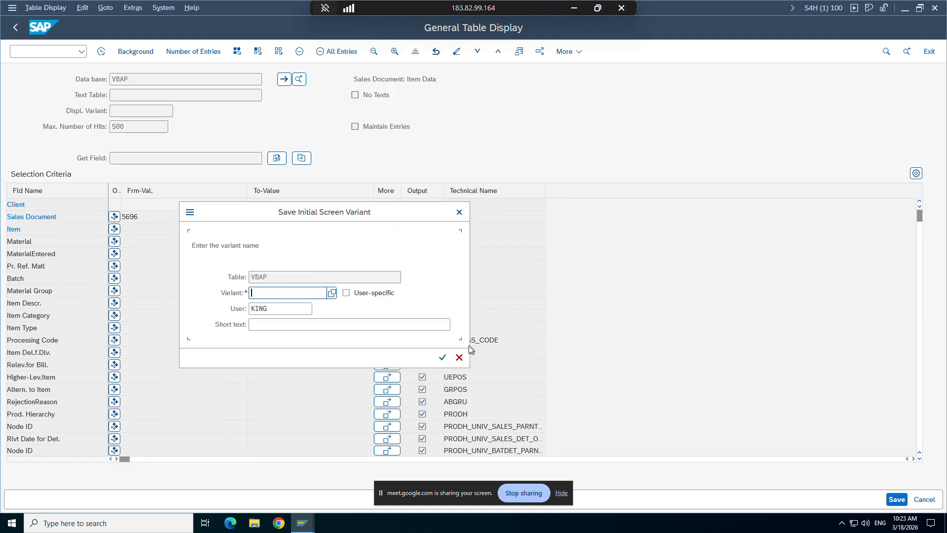
{"action": "left_click", "coordinate": [458, 357]}
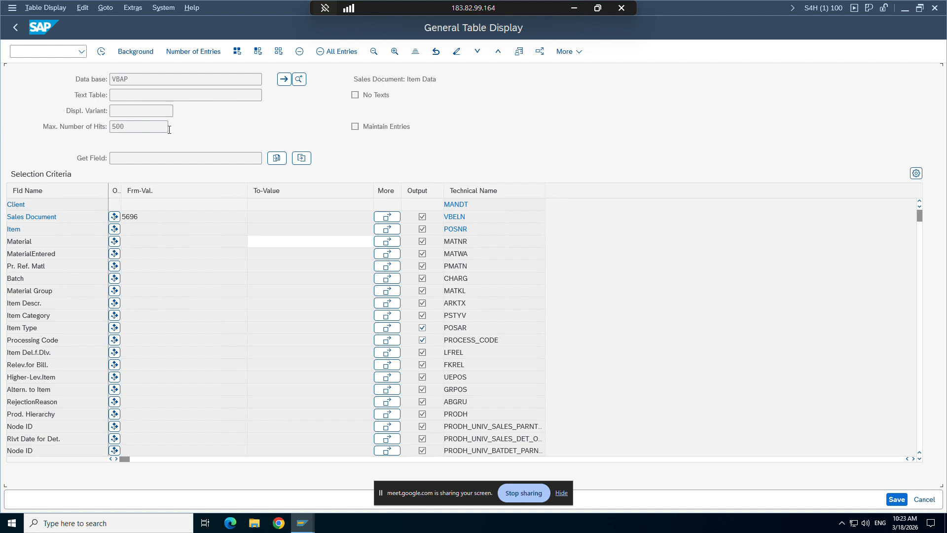
{"action": "left_click", "coordinate": [101, 51]}
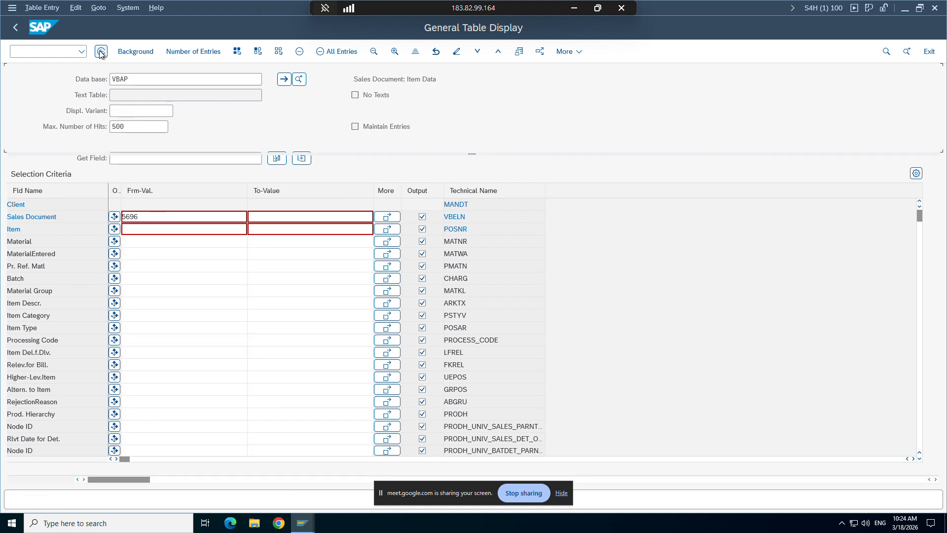
{"action": "left_click", "coordinate": [100, 52]}
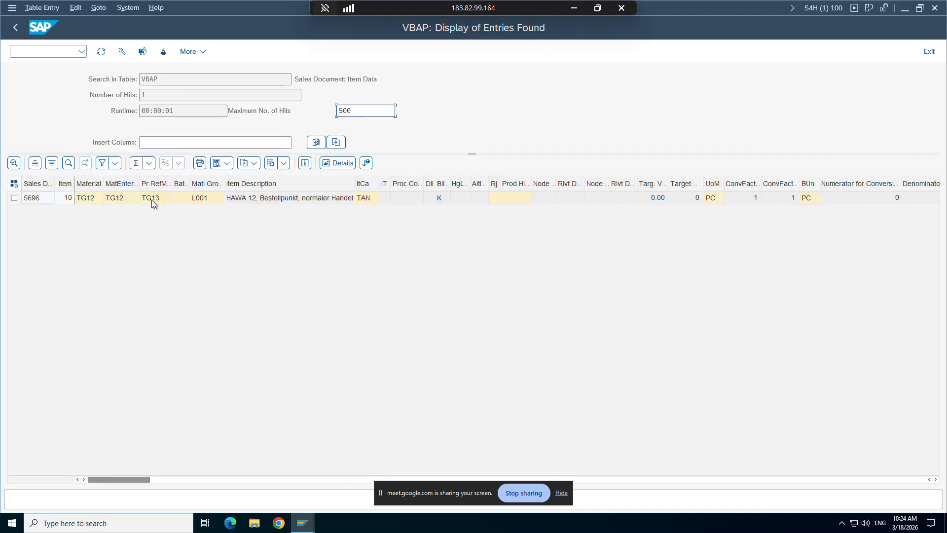
Select the VBAP item entry and examine its columns from the material data through the net value and order quantity
{"action": "left_click", "coordinate": [14, 197]}
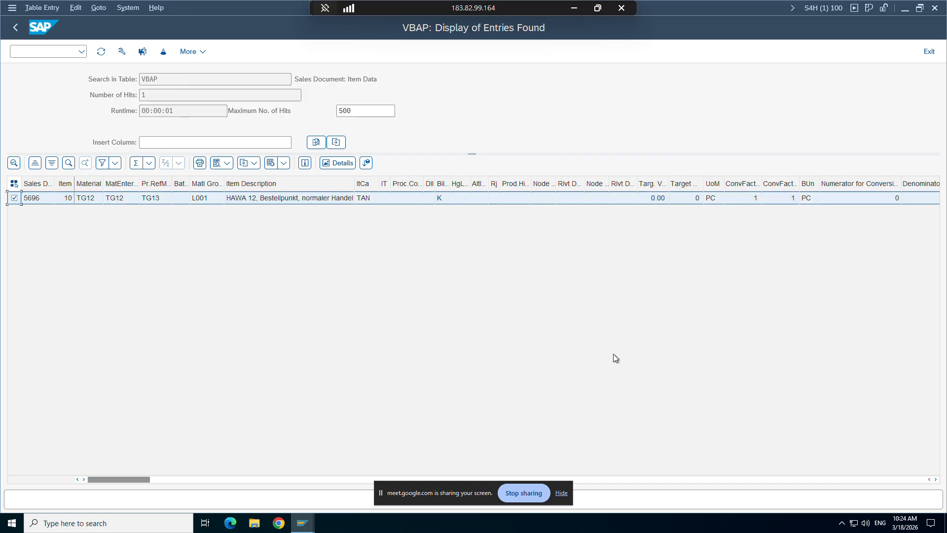
{"action": "left_click", "coordinate": [936, 480]}
{"action": "left_click", "coordinate": [936, 479]}
{"action": "left_click", "coordinate": [936, 479]}
{"action": "left_click", "coordinate": [936, 480]}
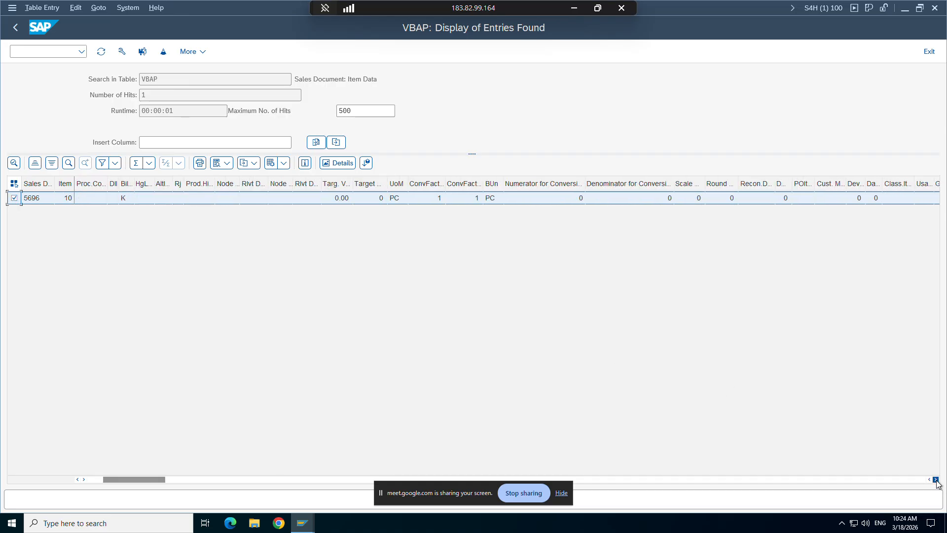
{"action": "left_click", "coordinate": [936, 480]}
{"action": "left_click", "coordinate": [936, 480]}
{"action": "left_click", "coordinate": [936, 480]}
{"action": "left_click", "coordinate": [936, 480]}
{"action": "left_click", "coordinate": [936, 479]}
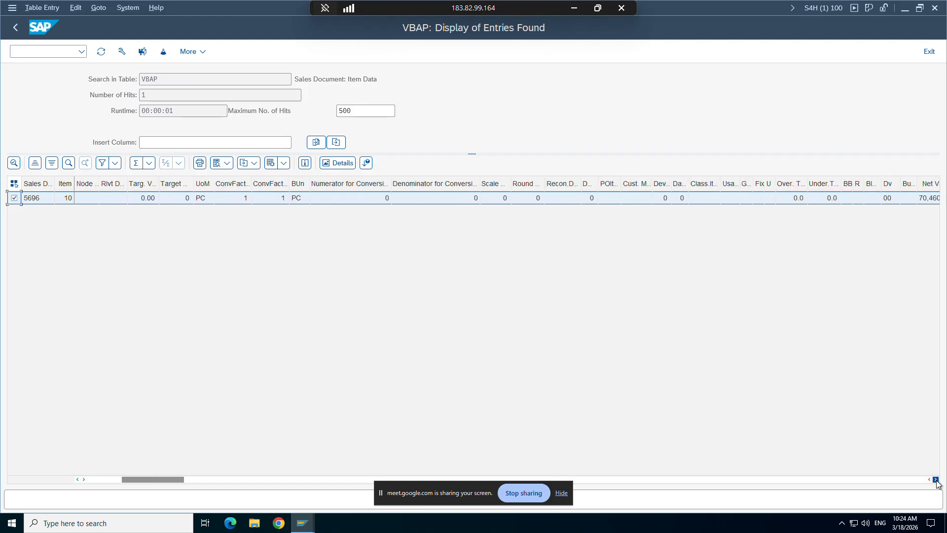
{"action": "left_click", "coordinate": [936, 479]}
{"action": "left_click", "coordinate": [936, 480]}
{"action": "left_click", "coordinate": [936, 479]}
{"action": "left_click", "coordinate": [936, 479]}
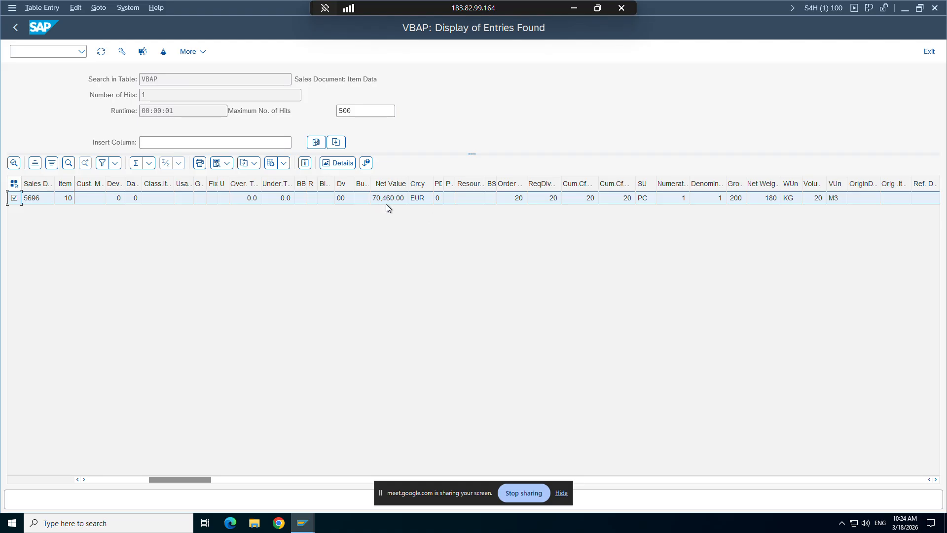
Examine the item's weight, volume, plant, shipping point, creation, tax and net price columns in VBAP
{"action": "left_click", "coordinate": [936, 479]}
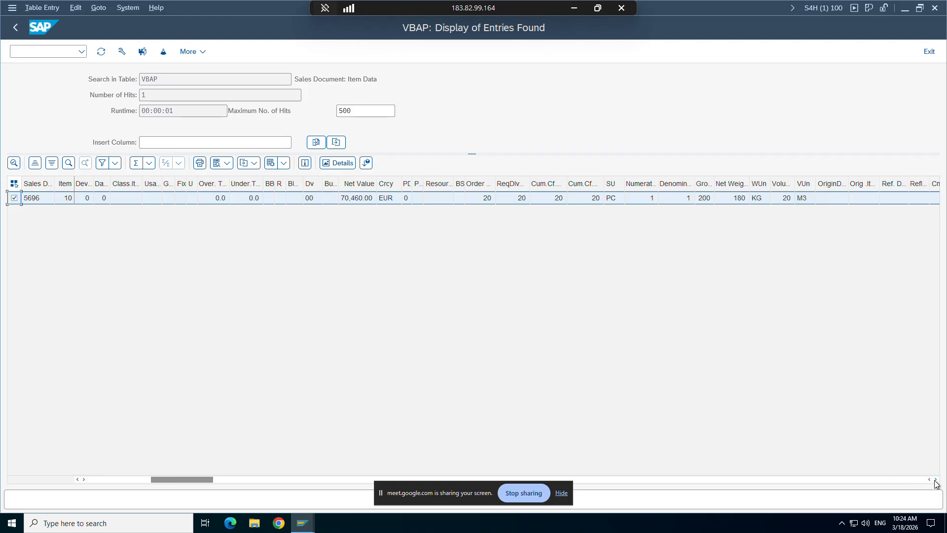
{"action": "left_click", "coordinate": [936, 479]}
{"action": "left_click", "coordinate": [936, 479]}
{"action": "left_click", "coordinate": [936, 480]}
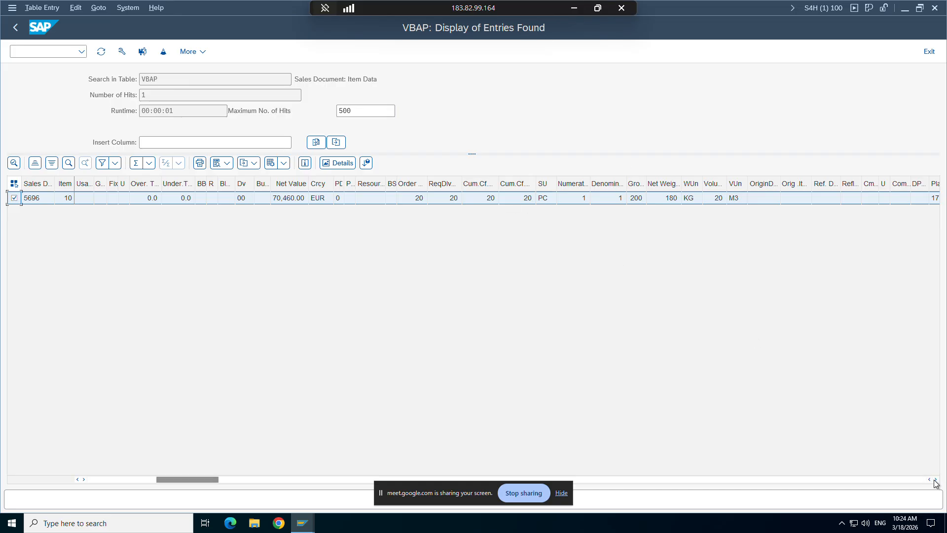
{"action": "left_click", "coordinate": [936, 480]}
{"action": "left_click", "coordinate": [936, 479]}
{"action": "left_click", "coordinate": [936, 480]}
{"action": "left_click", "coordinate": [936, 480]}
{"action": "left_click", "coordinate": [936, 479]}
{"action": "left_click", "coordinate": [936, 480]}
{"action": "left_click", "coordinate": [936, 480]}
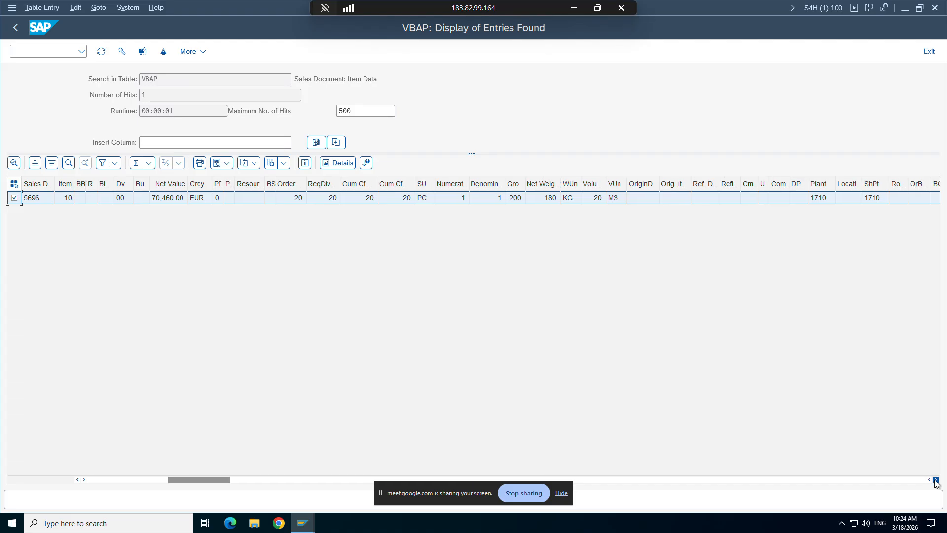
{"action": "left_click", "coordinate": [936, 480]}
{"action": "left_click", "coordinate": [936, 480]}
{"action": "left_click", "coordinate": [936, 479]}
{"action": "left_click", "coordinate": [936, 480]}
{"action": "left_click", "coordinate": [936, 480]}
{"action": "left_click", "coordinate": [936, 480]}
{"action": "left_click", "coordinate": [936, 479]}
{"action": "left_click", "coordinate": [936, 480]}
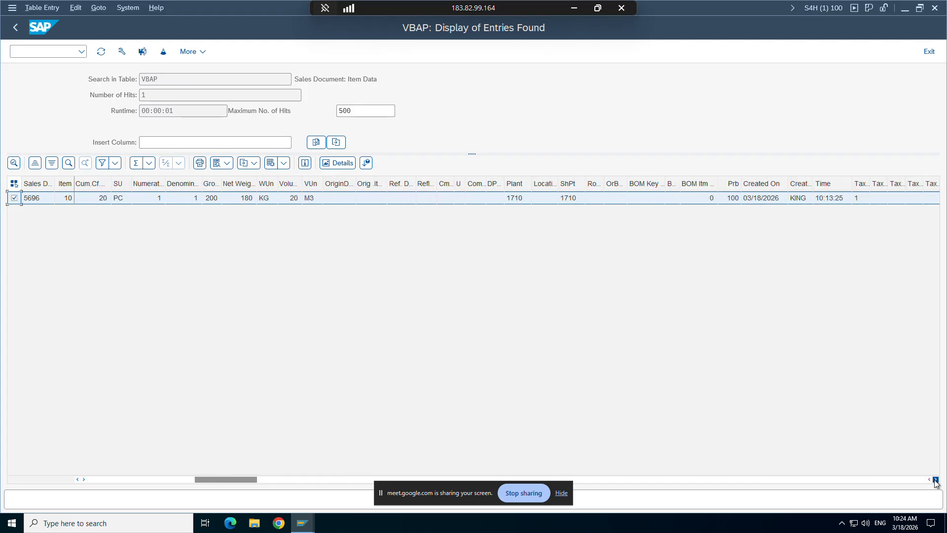
{"action": "left_click", "coordinate": [936, 480]}
{"action": "left_click", "coordinate": [936, 480]}
{"action": "left_click", "coordinate": [936, 480]}
{"action": "left_click", "coordinate": [936, 480]}
{"action": "left_click", "coordinate": [936, 480]}
{"action": "left_click", "coordinate": [936, 480]}
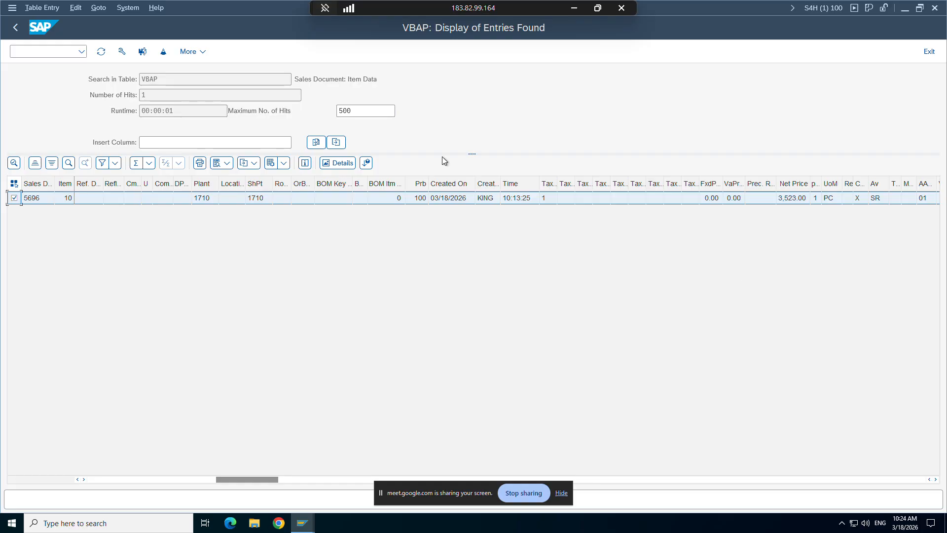
Switch to the Word class notes, review the header data lines on document types and table VBAK, and return to SAP
{"action": "left_click", "coordinate": [574, 8]}
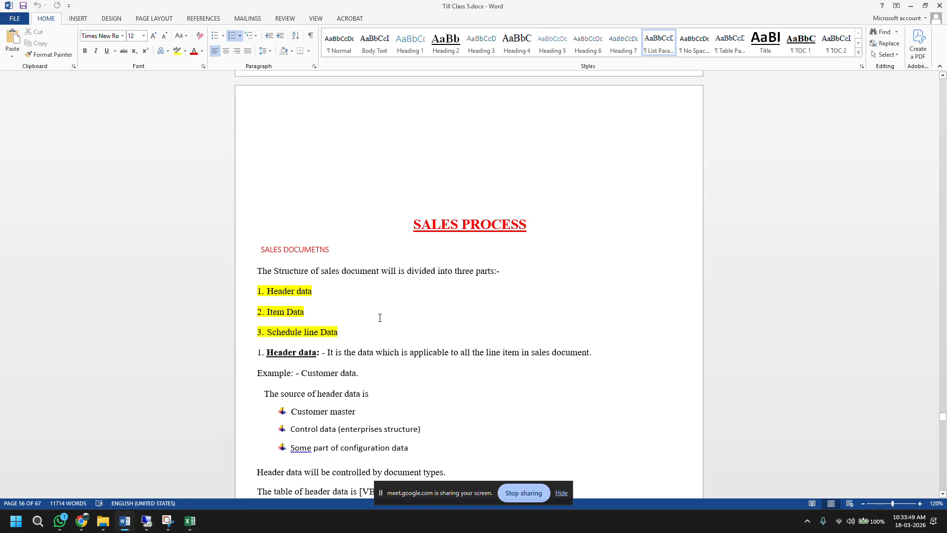
{"action": "scroll", "coordinate": [381, 328], "scroll_direction": "down", "scroll_amount": 3}
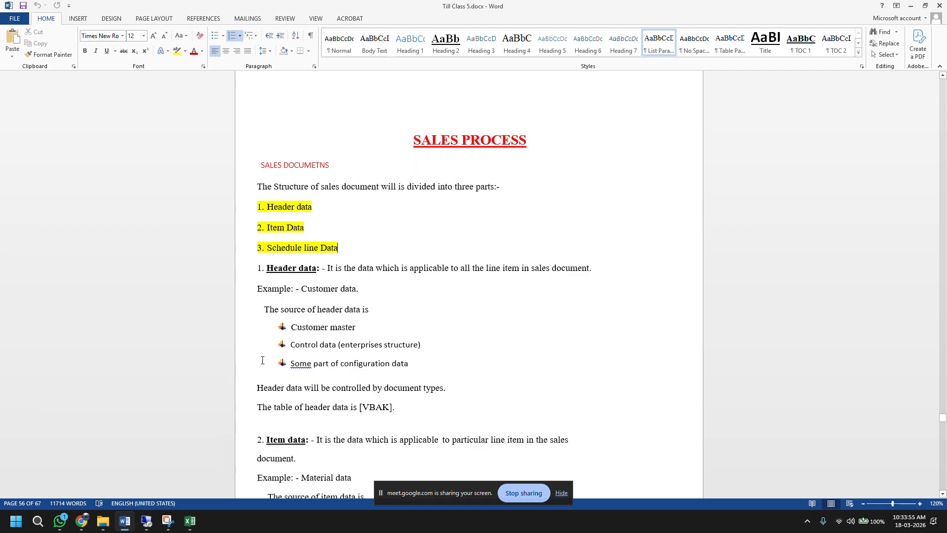
{"action": "left_click_drag", "start_coordinate": [401, 406], "coordinate": [257, 388]}
{"action": "left_click", "coordinate": [147, 520]}
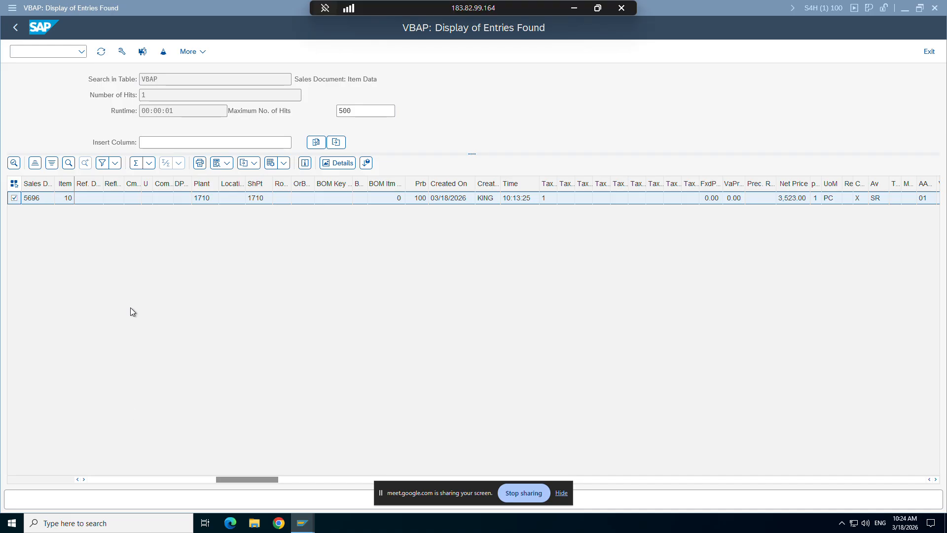
Restart the general table display with transaction /nse16n and load the sales document header table VBAK
{"action": "left_click", "coordinate": [40, 198]}
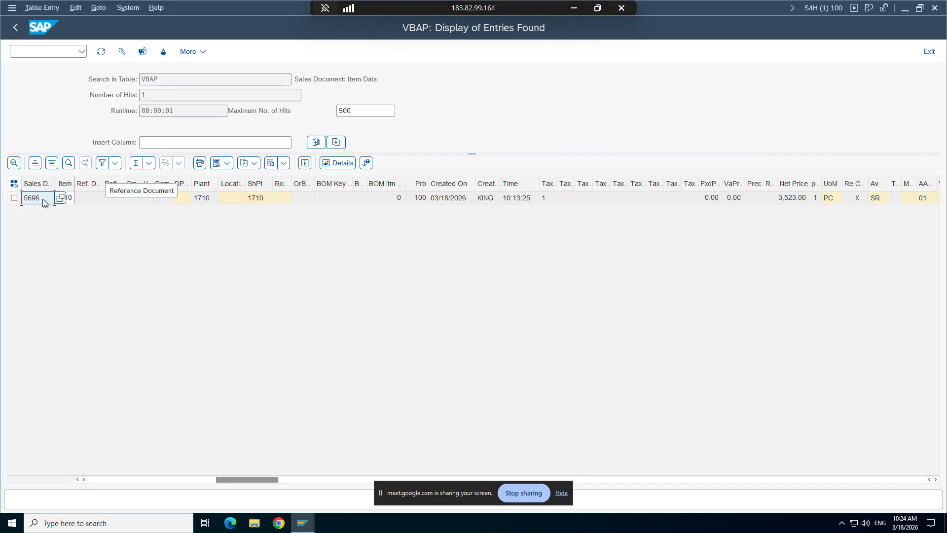
{"action": "left_click", "coordinate": [79, 52]}
{"action": "key", "text": "Escape"}
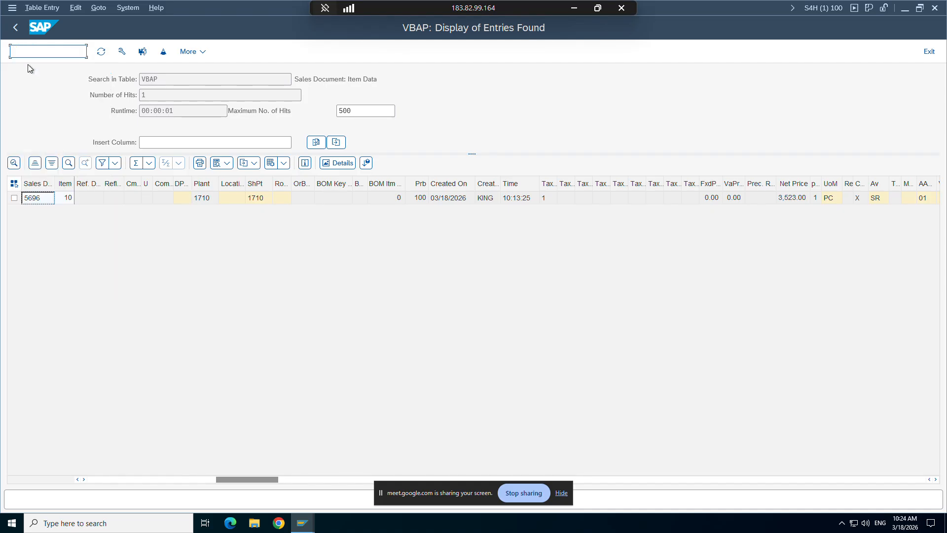
{"action": "key", "text": "Down"}
{"action": "type", "text": "/nse16n"}
{"action": "key", "text": "Return"}
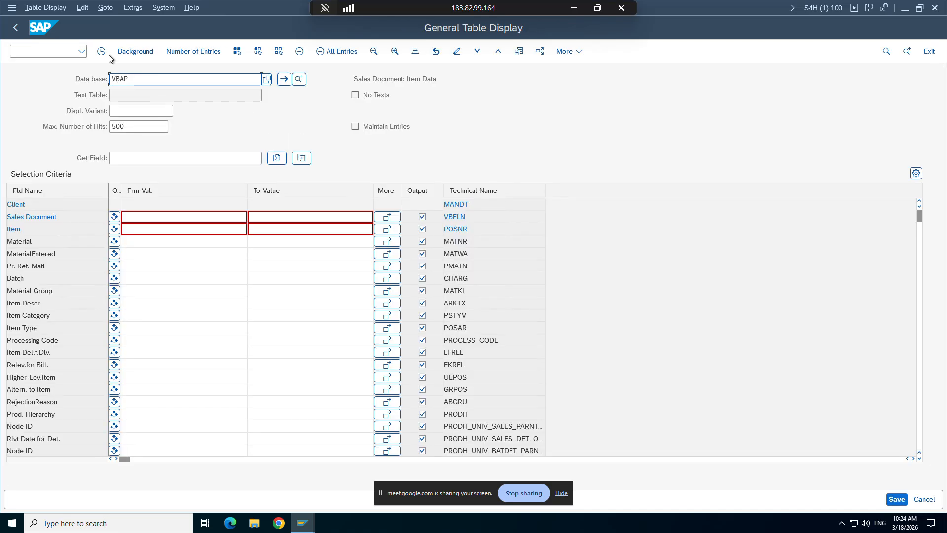
{"action": "type", "text": "vb"}
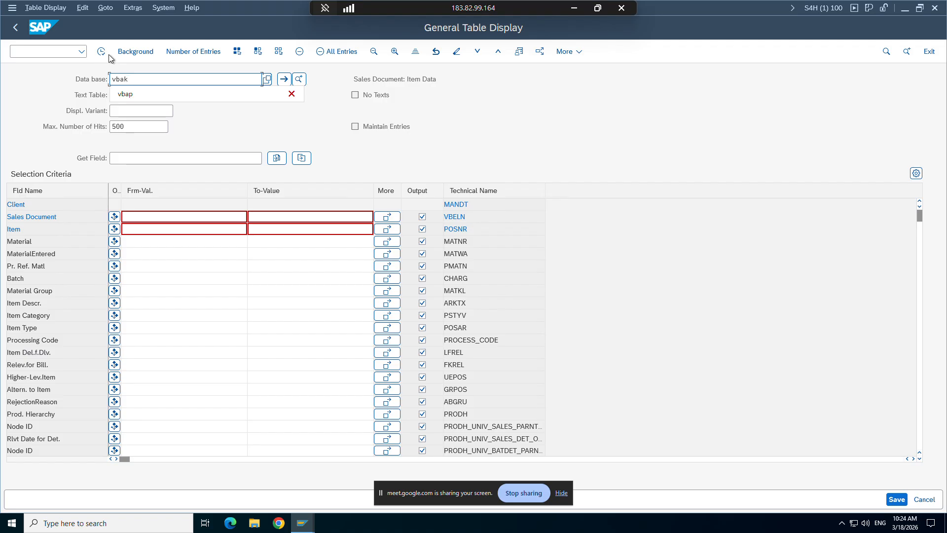
{"action": "type", "text": "ak"}
{"action": "key", "text": "Return"}
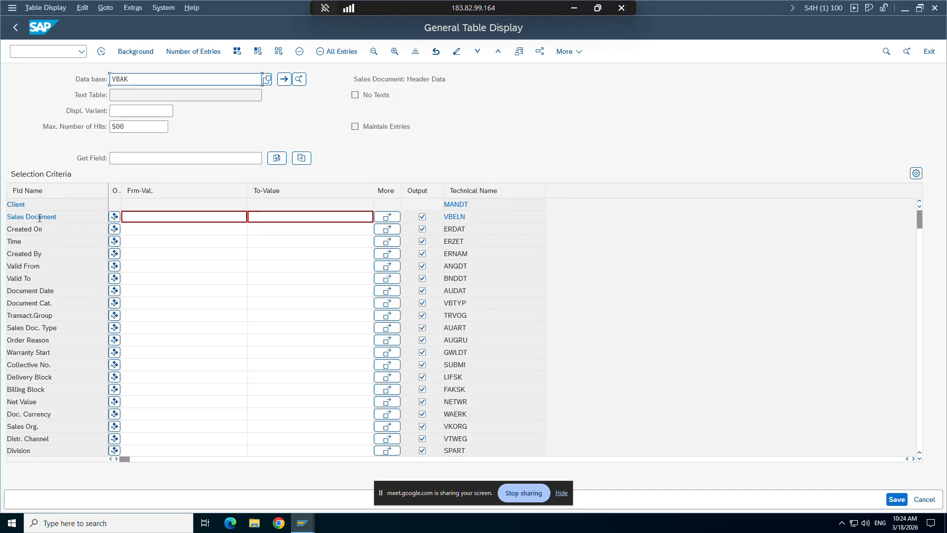
Restrict VBAK to the sales document number, display the header entry without saving a variant, and select its Created On value
{"action": "left_click", "coordinate": [191, 219]}
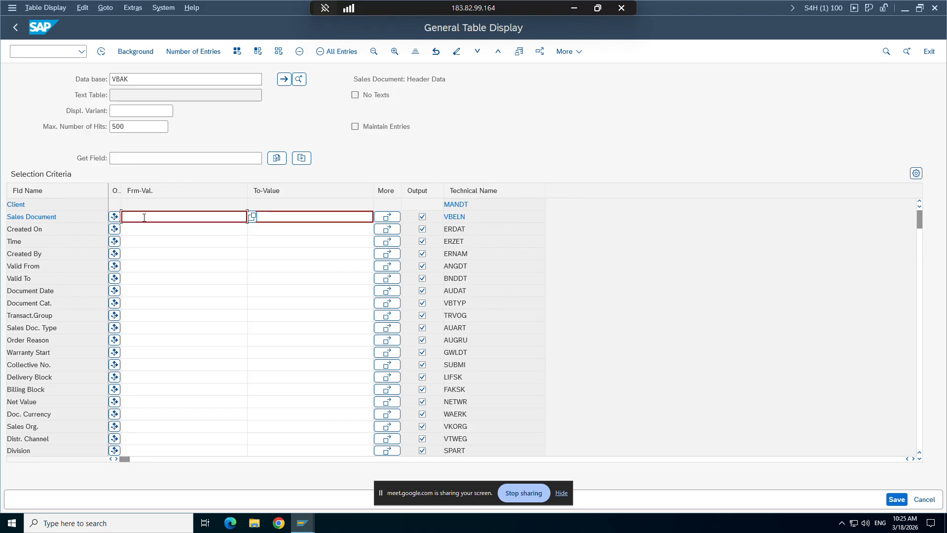
{"action": "type", "text": "5696"}
{"action": "left_click", "coordinate": [899, 497]}
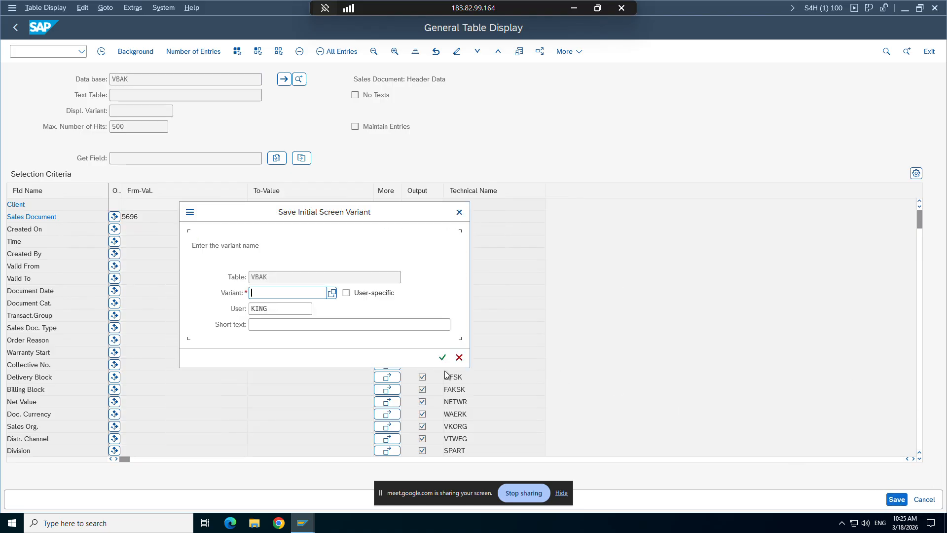
{"action": "left_click", "coordinate": [460, 358]}
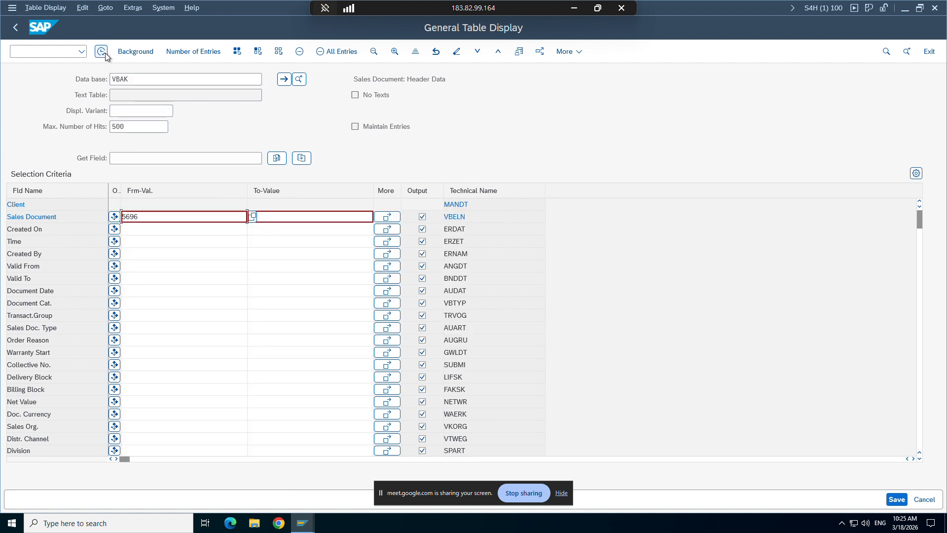
{"action": "left_click", "coordinate": [105, 52]}
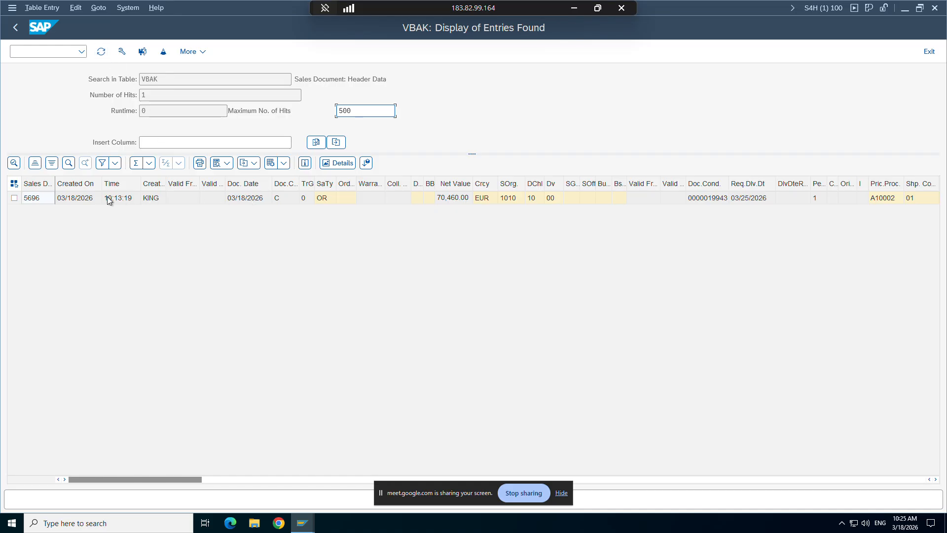
{"action": "left_click", "coordinate": [98, 200]}
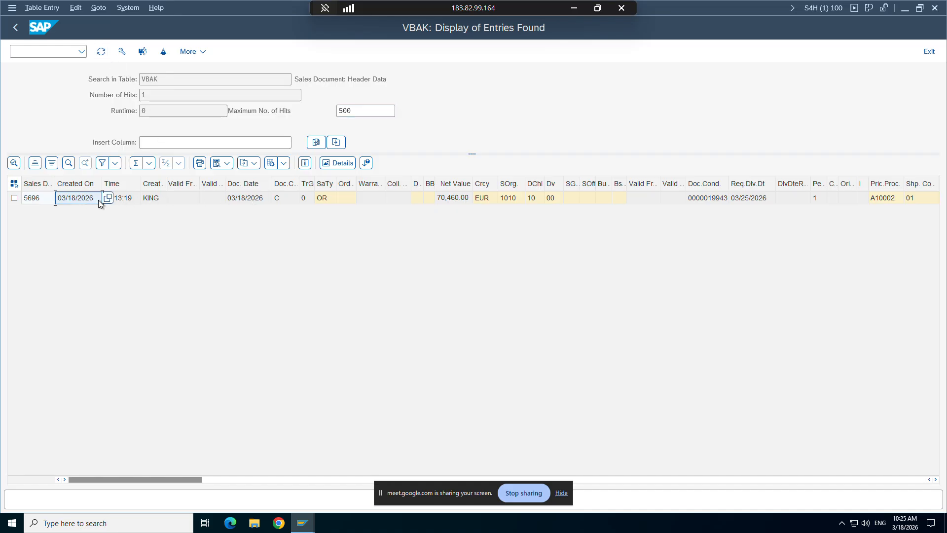
Examine the time, sales document type, sales organization and division values in VBAK, including the sales organization value list, and close the list
{"action": "left_click", "coordinate": [139, 200]}
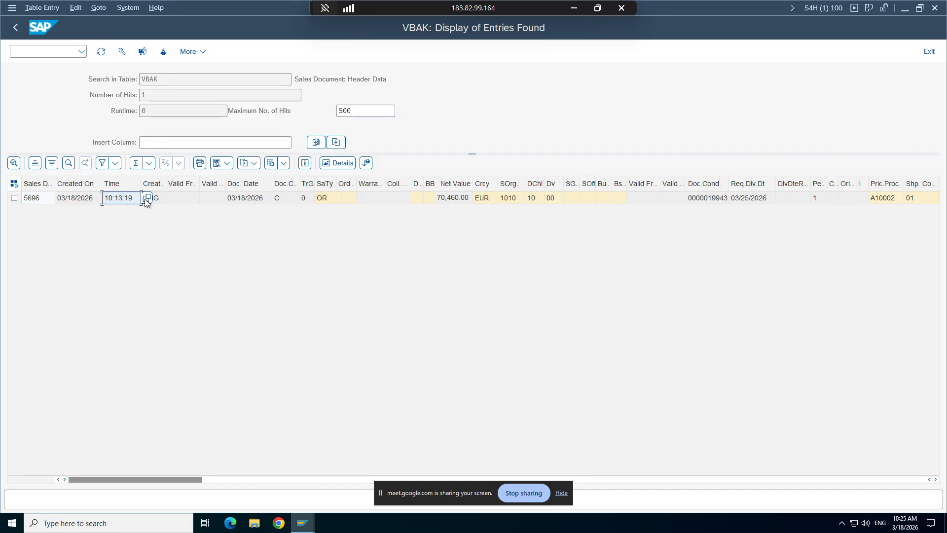
{"action": "left_click", "coordinate": [326, 199]}
{"action": "left_click", "coordinate": [511, 200]}
{"action": "left_click", "coordinate": [548, 200]}
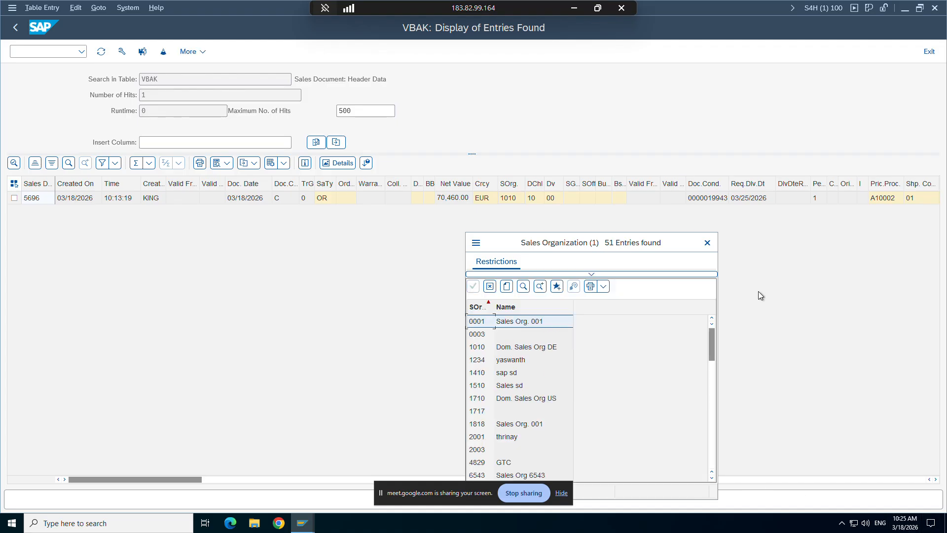
{"action": "left_click", "coordinate": [707, 243]}
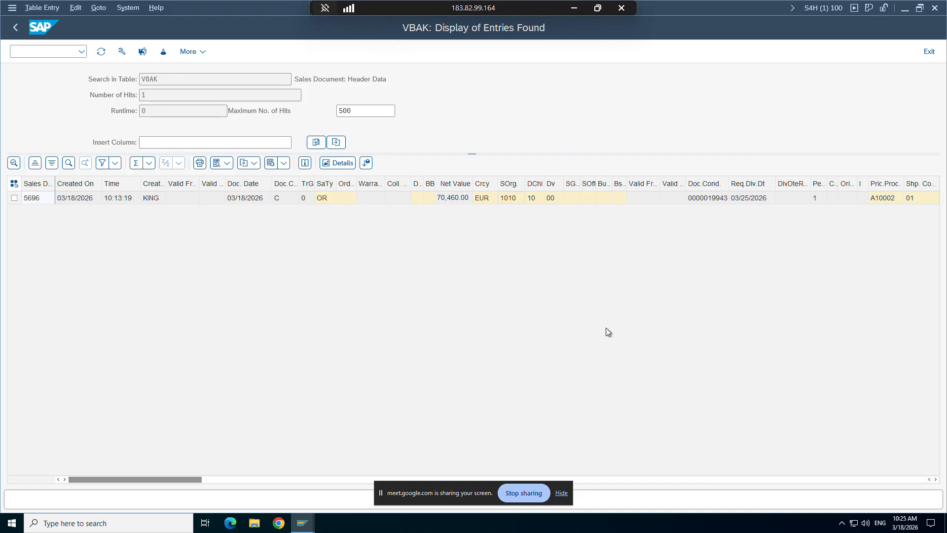
Examine the remaining VBAK header columns, from the sold-to party and credit fields through the overall status columns
{"action": "left_click", "coordinate": [323, 480]}
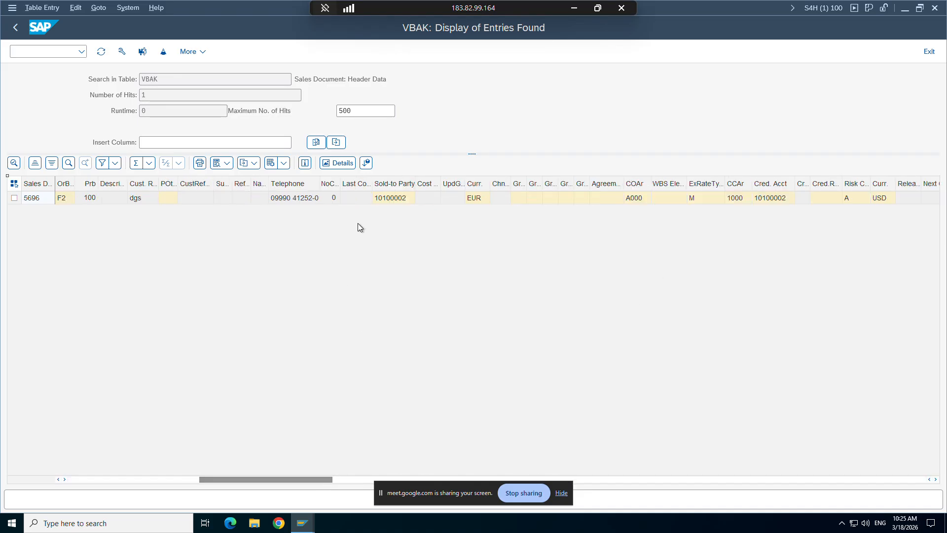
{"action": "left_click", "coordinate": [639, 480]}
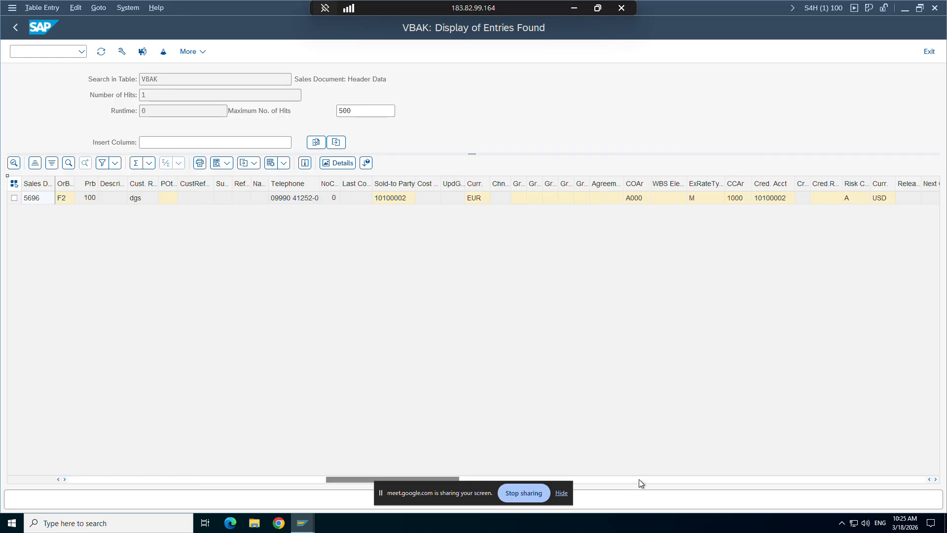
{"action": "left_click", "coordinate": [703, 479]}
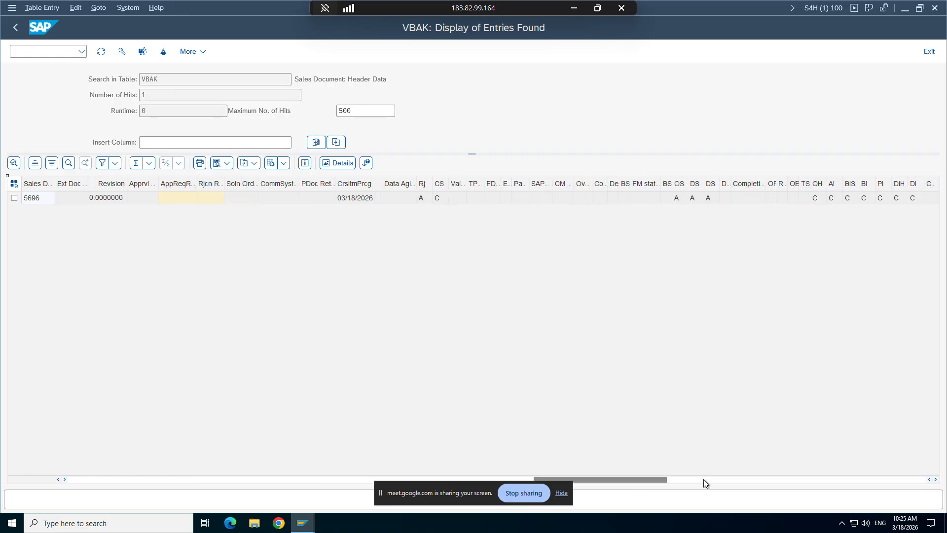
{"action": "left_click", "coordinate": [703, 480]}
{"action": "left_click", "coordinate": [686, 479]}
{"action": "left_click", "coordinate": [936, 479]}
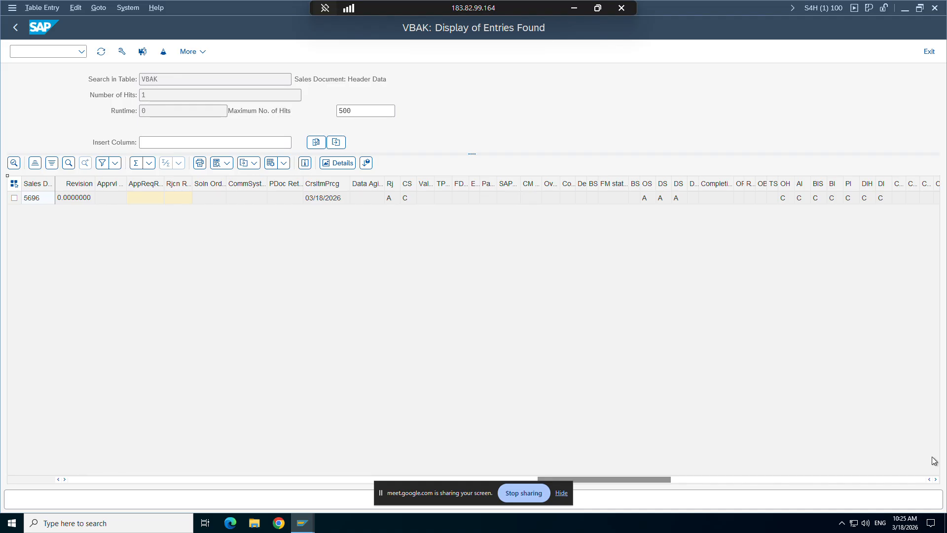
{"action": "left_click", "coordinate": [935, 479]}
{"action": "left_click", "coordinate": [936, 479]}
{"action": "left_click", "coordinate": [936, 480]}
{"action": "left_click", "coordinate": [936, 480]}
{"action": "left_click", "coordinate": [936, 479]}
{"action": "left_click", "coordinate": [936, 480]}
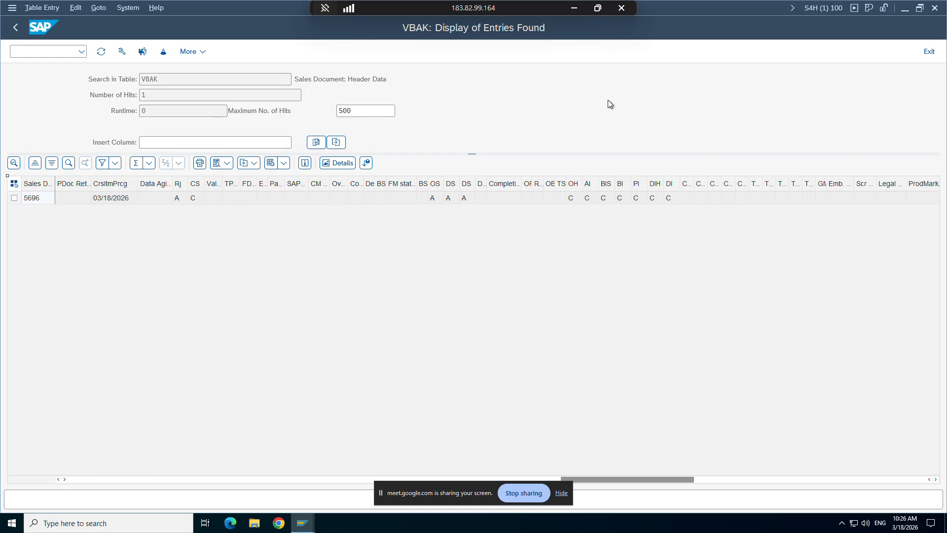
Switch to the Word class notes and review the item data sources, item category control and table VBAP
{"action": "left_click", "coordinate": [574, 9]}
{"action": "scroll", "coordinate": [427, 349], "scroll_direction": "down", "scroll_amount": 5}
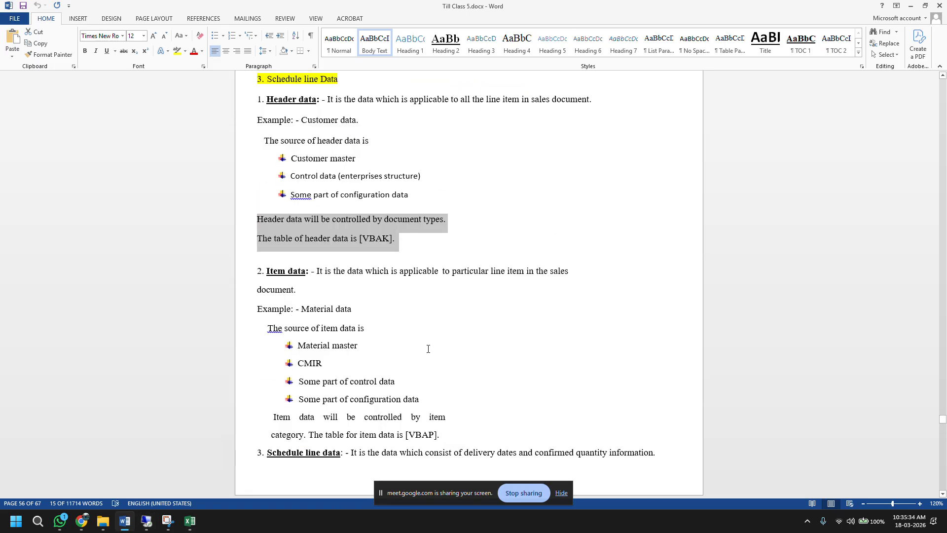
{"action": "left_click_drag", "start_coordinate": [435, 435], "coordinate": [277, 342]}
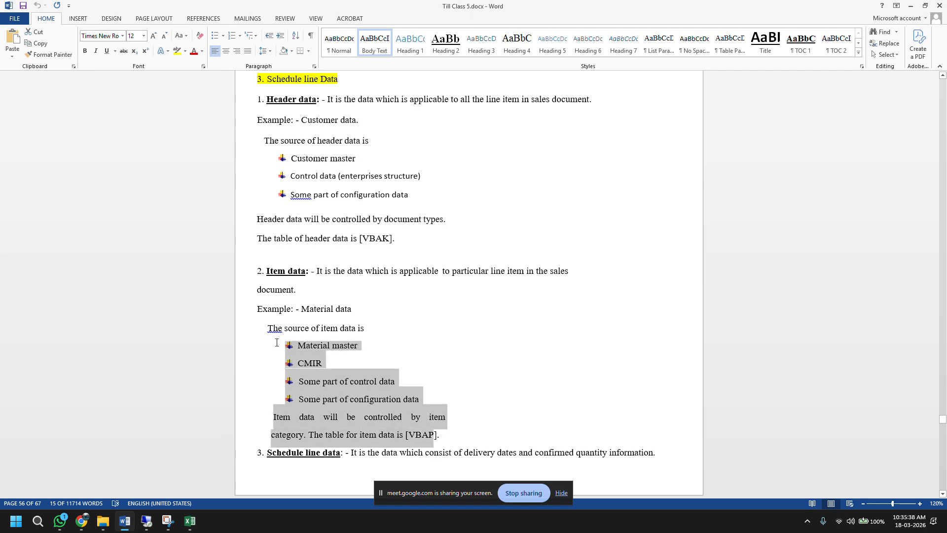
{"action": "left_click", "coordinate": [487, 356]}
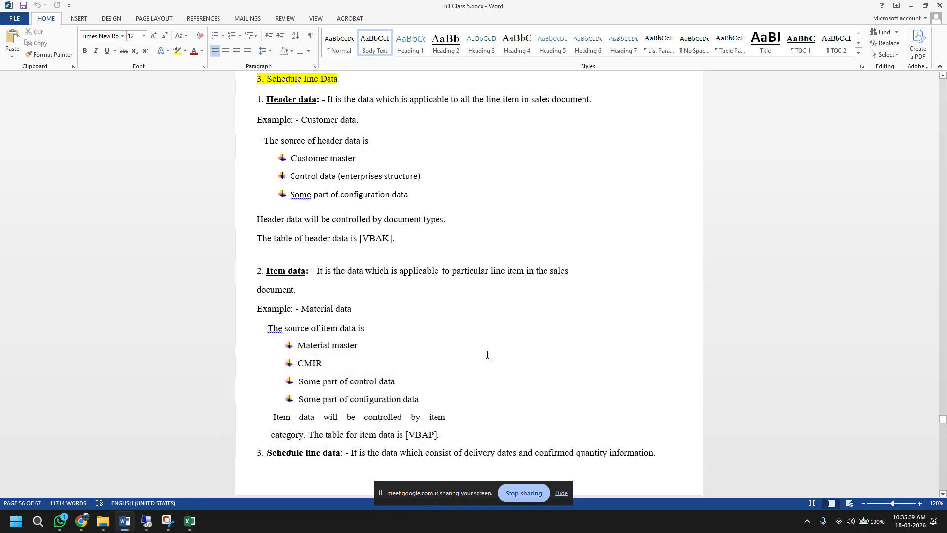
Review the schedule line data notes on table VBEP and the Enquiry entry in the sales document types table
{"action": "scroll", "coordinate": [489, 355], "scroll_direction": "down", "scroll_amount": 2}
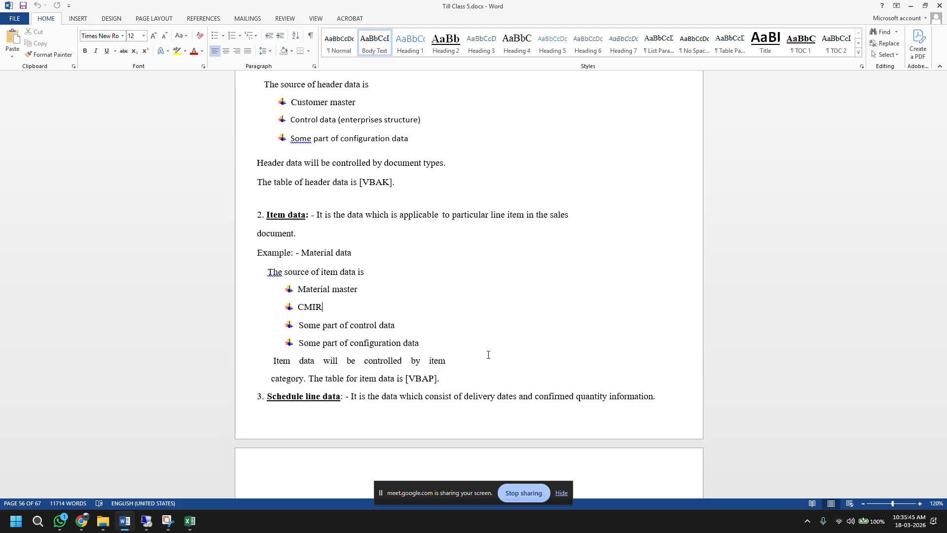
{"action": "scroll", "coordinate": [488, 355], "scroll_direction": "down", "scroll_amount": 4}
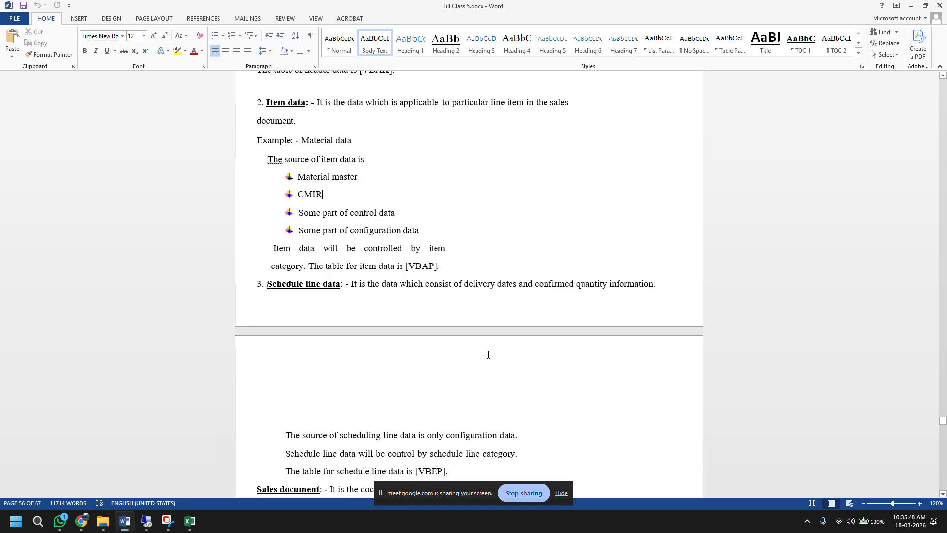
{"action": "scroll", "coordinate": [488, 355], "scroll_direction": "down", "scroll_amount": 1}
{"action": "scroll", "coordinate": [489, 354], "scroll_direction": "down", "scroll_amount": 2}
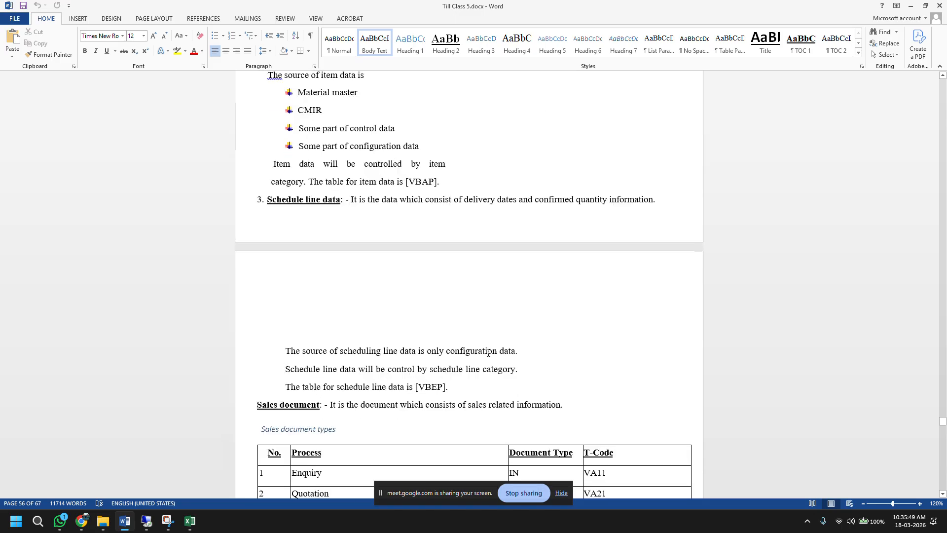
{"action": "left_click_drag", "start_coordinate": [446, 387], "coordinate": [418, 387]}
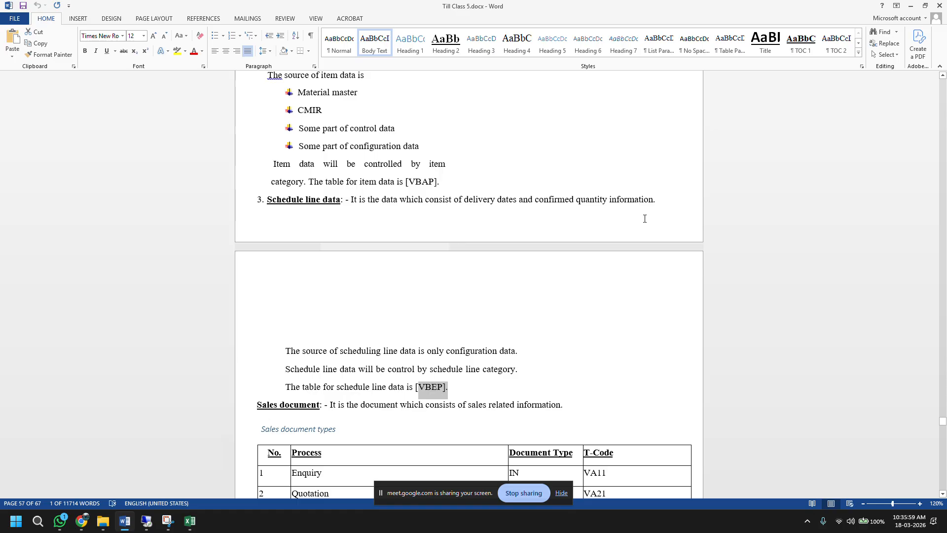
{"action": "scroll", "coordinate": [597, 239], "scroll_direction": "down", "scroll_amount": 4}
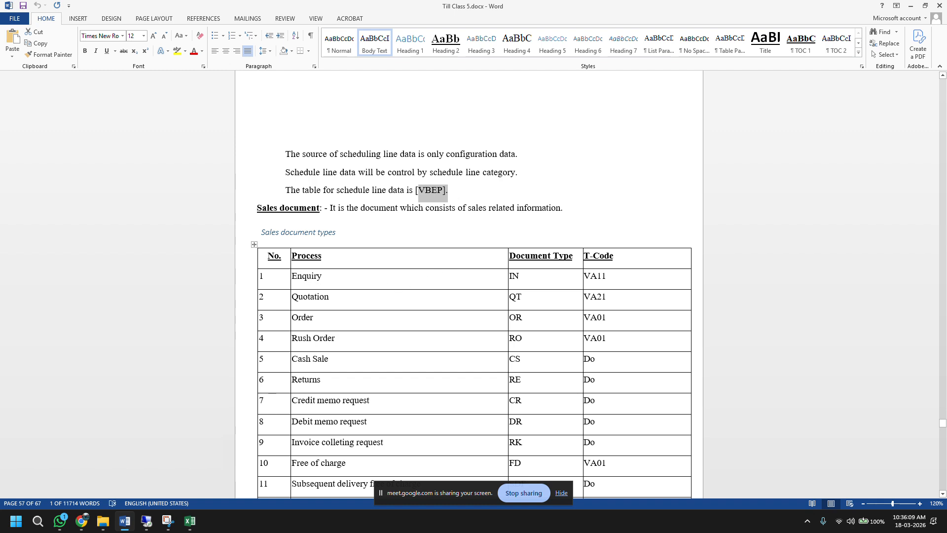
{"action": "left_click_drag", "start_coordinate": [298, 275], "coordinate": [322, 276]}
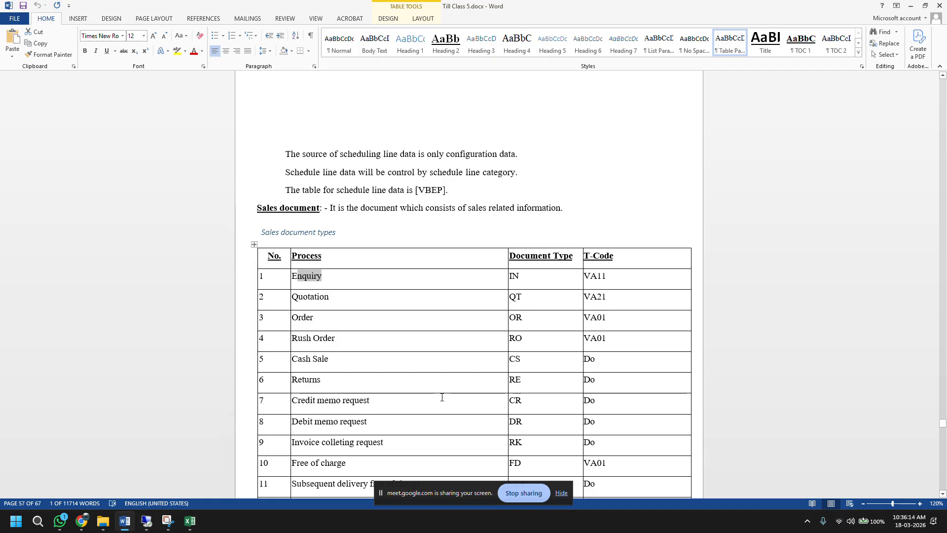
Return to SAP and widen the VBAK document category column to show its full heading, SD Document Category
{"action": "left_click", "coordinate": [146, 521]}
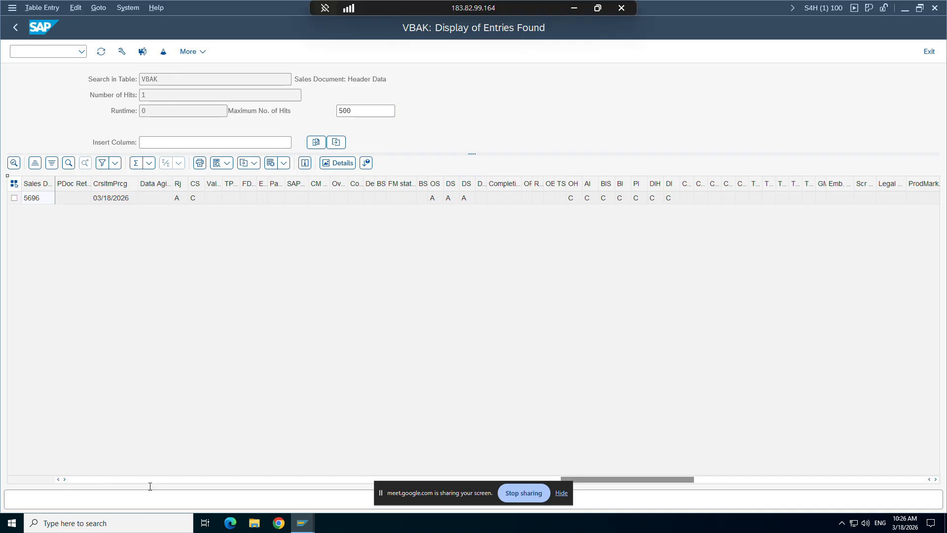
{"action": "left_click", "coordinate": [72, 480]}
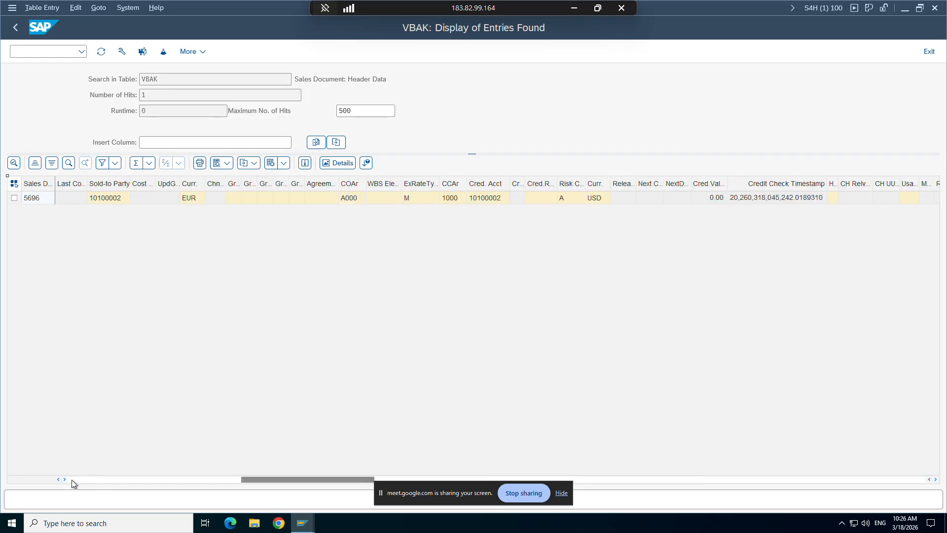
{"action": "left_click", "coordinate": [324, 198]}
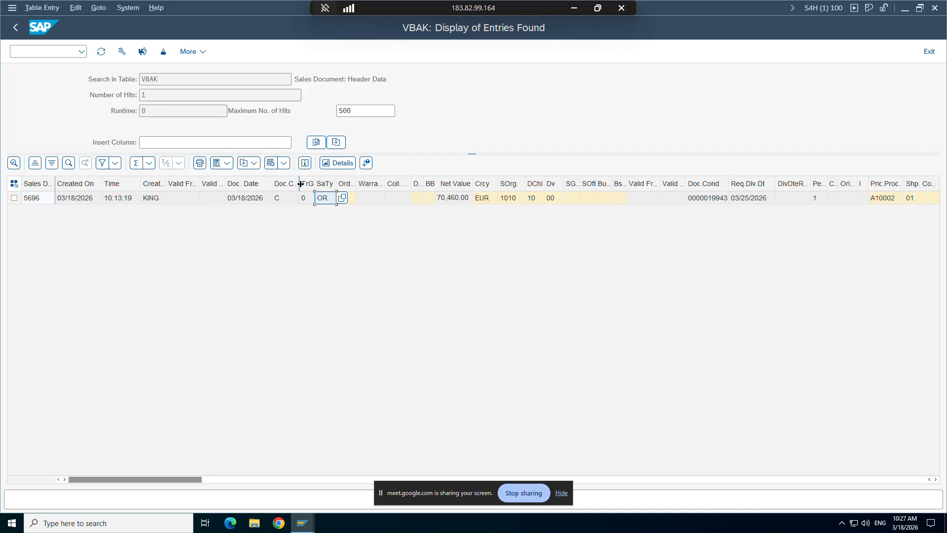
{"action": "left_click_drag", "start_coordinate": [300, 184], "coordinate": [350, 179]}
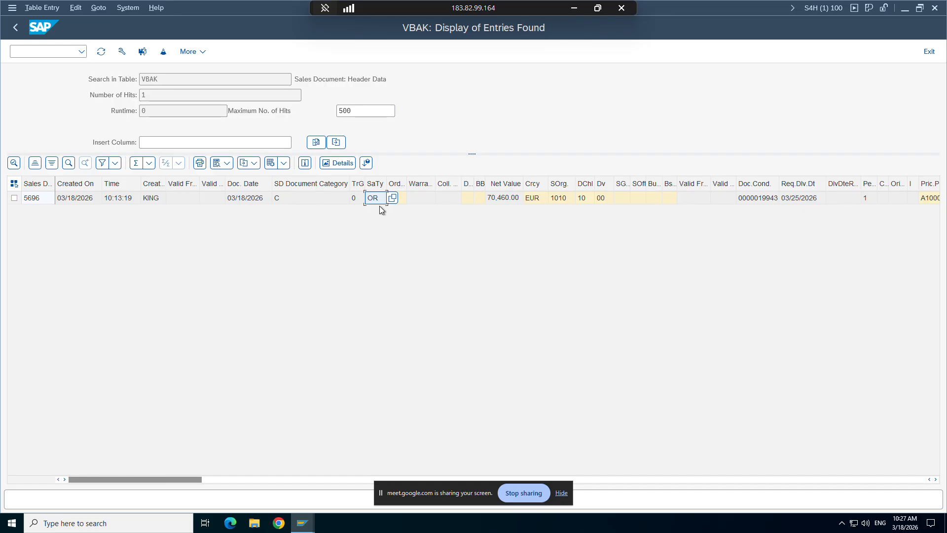
{"action": "left_click", "coordinate": [301, 197]}
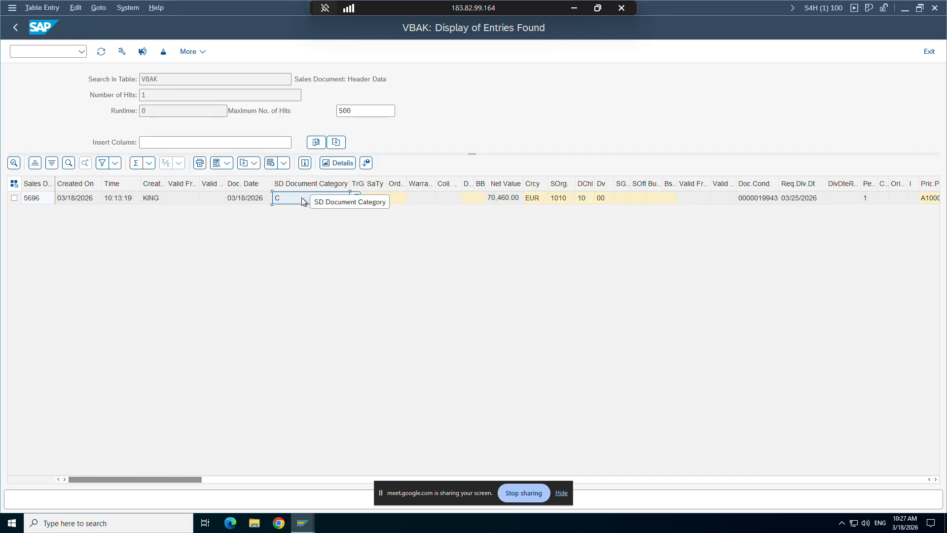
Display the possible values for SD Document Category, widen the list's category column, and highlight entry C, Order
{"action": "left_click", "coordinate": [356, 198]}
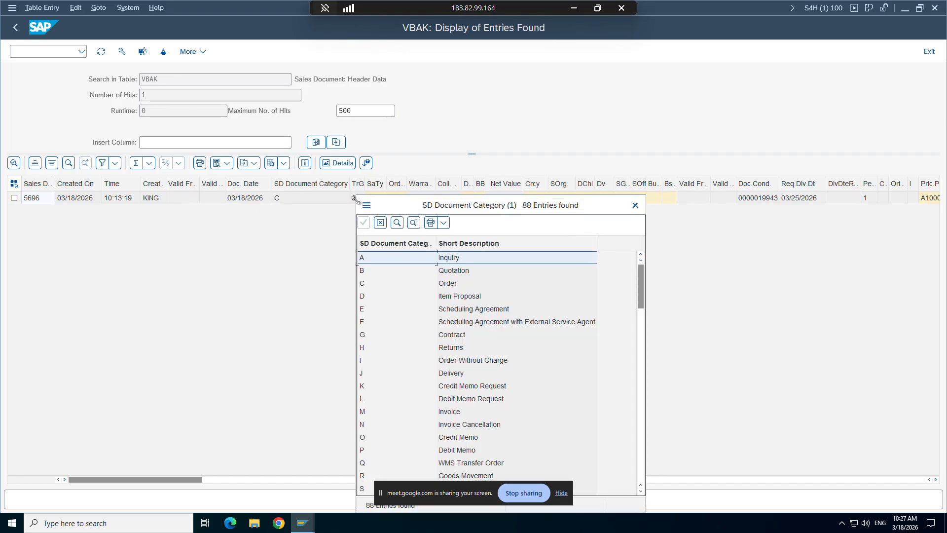
{"action": "left_click_drag", "start_coordinate": [437, 243], "coordinate": [490, 235]}
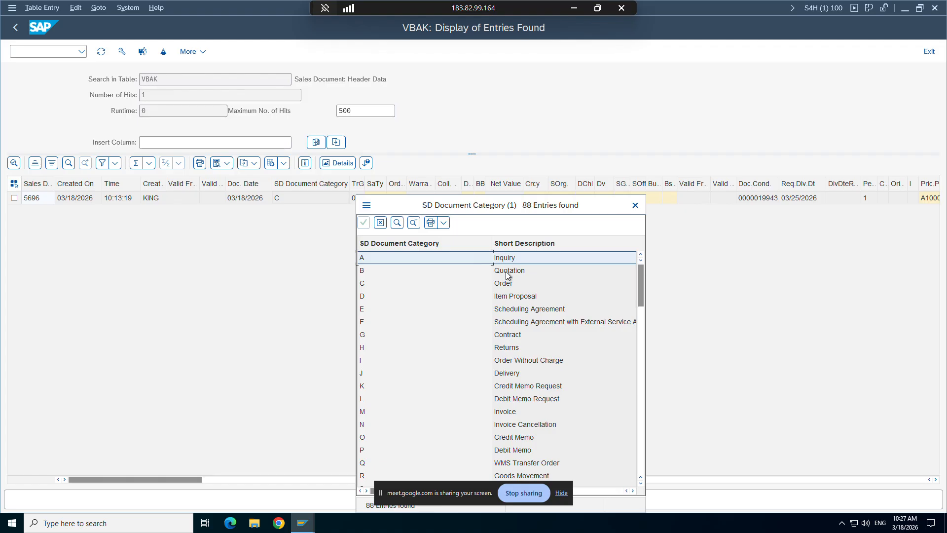
{"action": "left_click_drag", "start_coordinate": [473, 202], "coordinate": [497, 227]}
{"action": "left_click", "coordinate": [521, 310]}
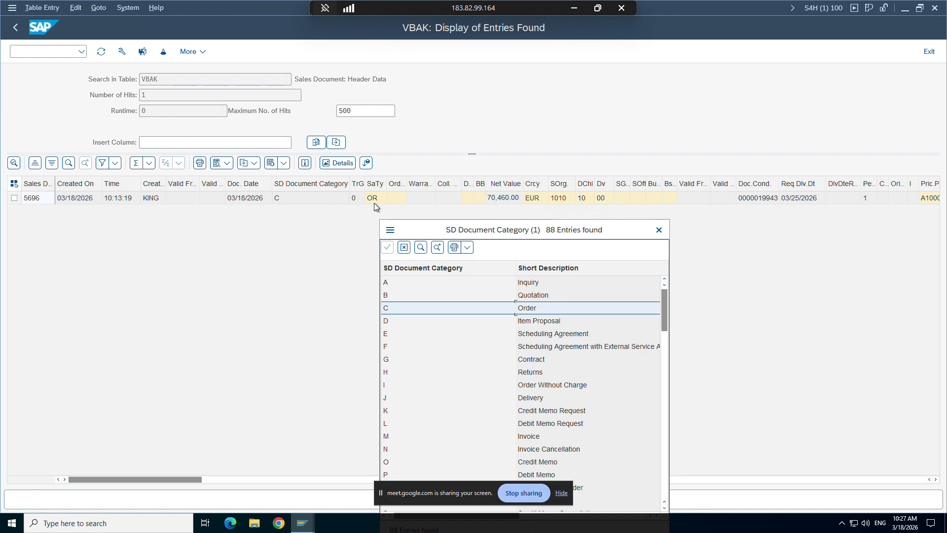
Browse the full list of SD document categories, return to A, Inquiry, and close the list without choosing a value
{"action": "left_click", "coordinate": [387, 285]}
{"action": "left_click_drag", "start_coordinate": [480, 231], "coordinate": [484, 100]}
{"action": "scroll", "coordinate": [496, 315], "scroll_direction": "down", "scroll_amount": 16}
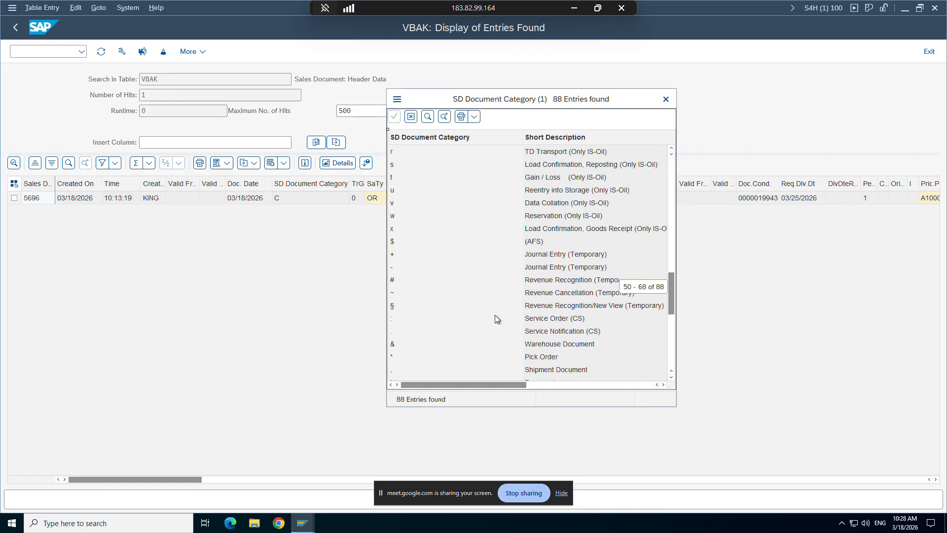
{"action": "scroll", "coordinate": [495, 318], "scroll_direction": "down", "scroll_amount": 6}
{"action": "scroll", "coordinate": [495, 318], "scroll_direction": "up", "scroll_amount": 5}
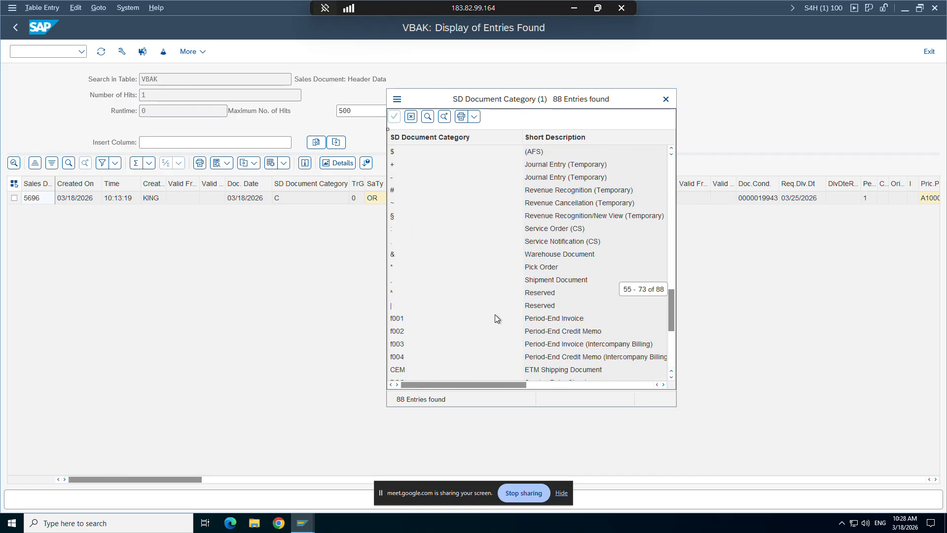
{"action": "scroll", "coordinate": [496, 318], "scroll_direction": "up", "scroll_amount": 18}
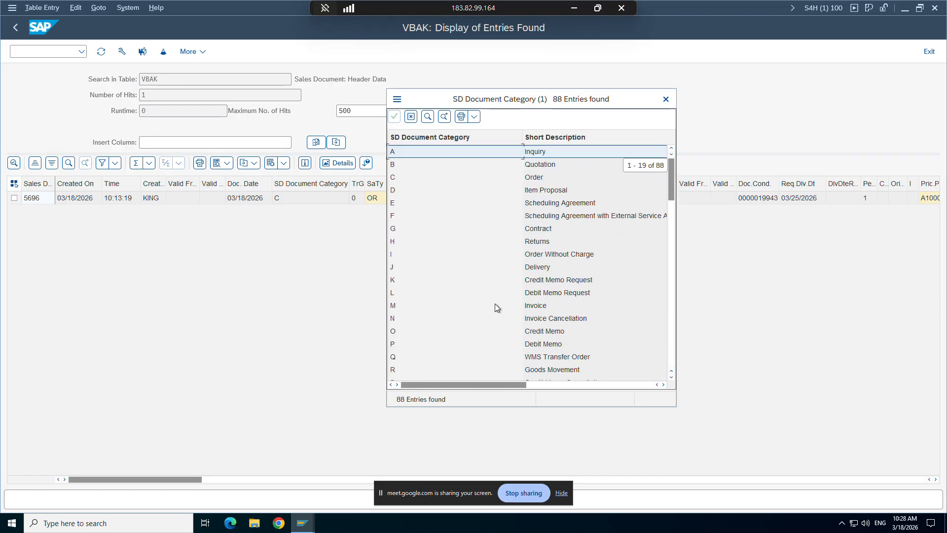
{"action": "left_click_drag", "start_coordinate": [493, 101], "coordinate": [521, 193]}
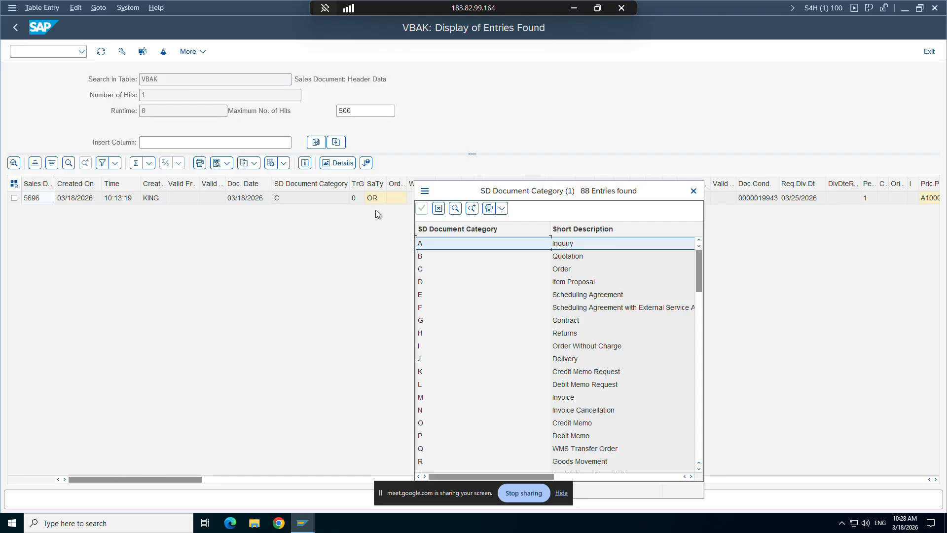
{"action": "left_click", "coordinate": [438, 207]}
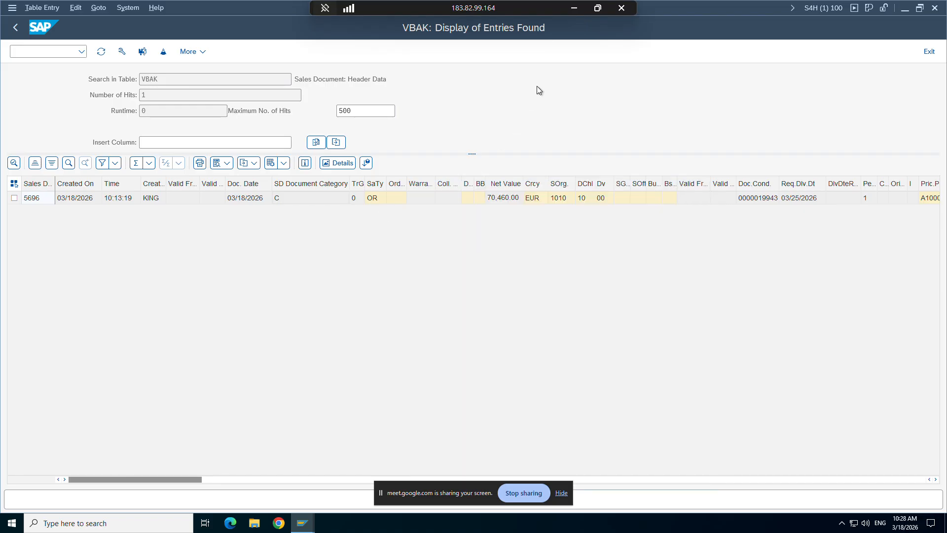
Switch to the Word notes and highlight the Enquiry entry with type IN, Quotation's type QT and Order's type OR
{"action": "left_click", "coordinate": [574, 9]}
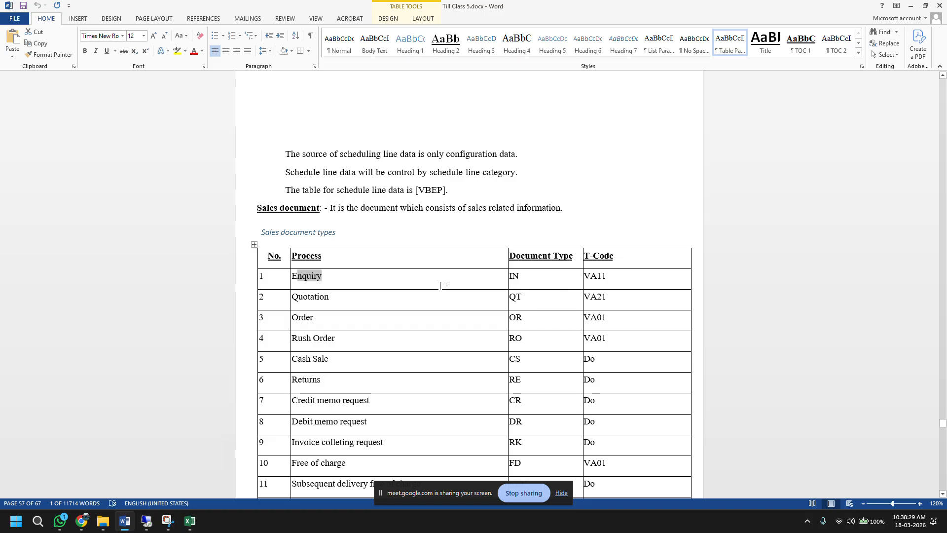
{"action": "left_click", "coordinate": [340, 277]}
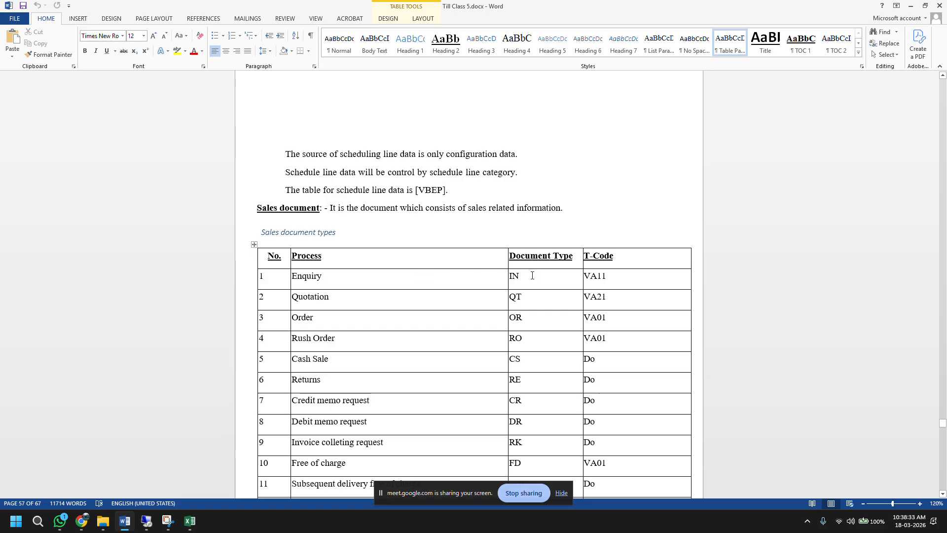
{"action": "left_click_drag", "start_coordinate": [527, 276], "coordinate": [315, 277]}
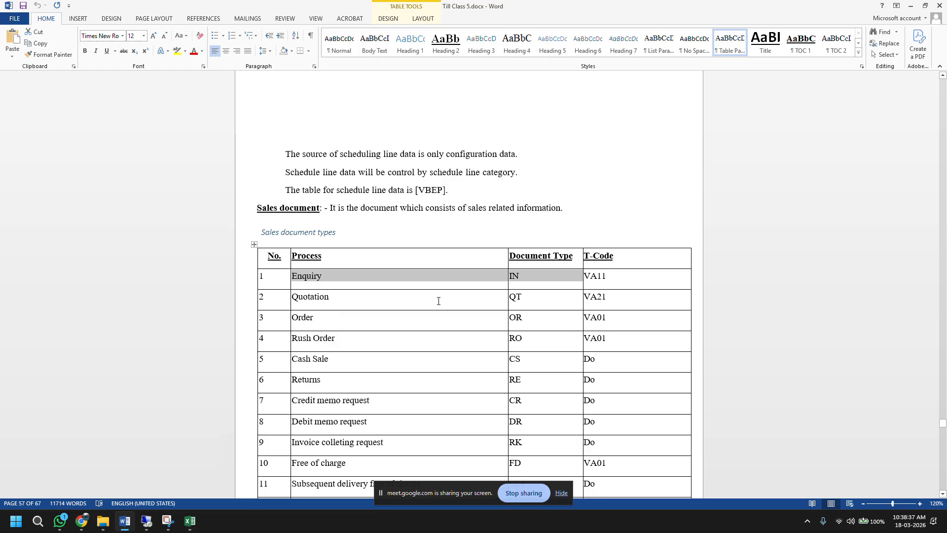
{"action": "double_click", "coordinate": [516, 298]}
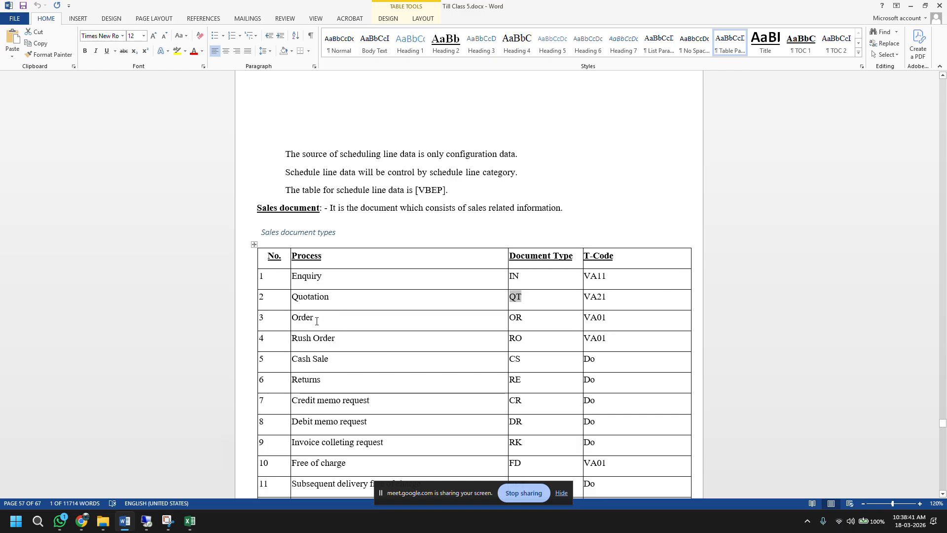
{"action": "left_click", "coordinate": [295, 317]}
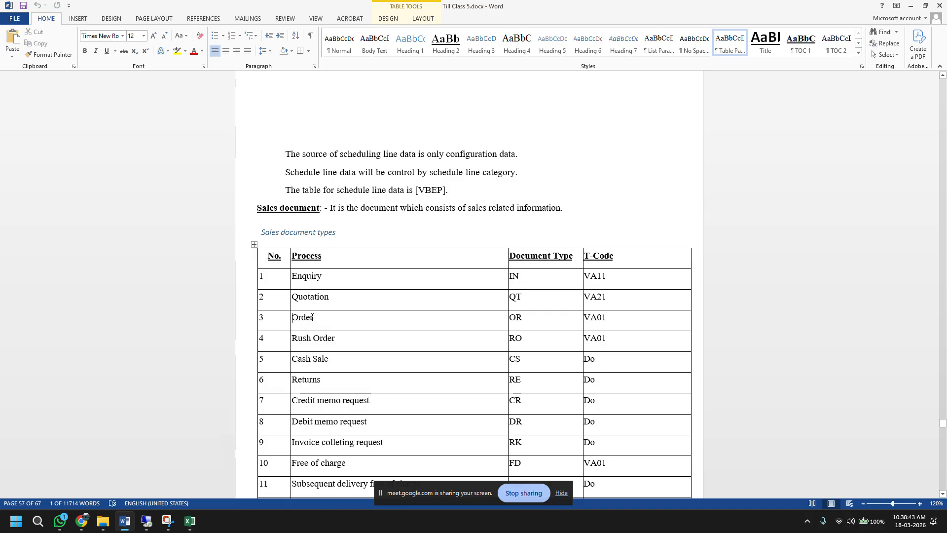
{"action": "left_click_drag", "start_coordinate": [524, 318], "coordinate": [512, 321]}
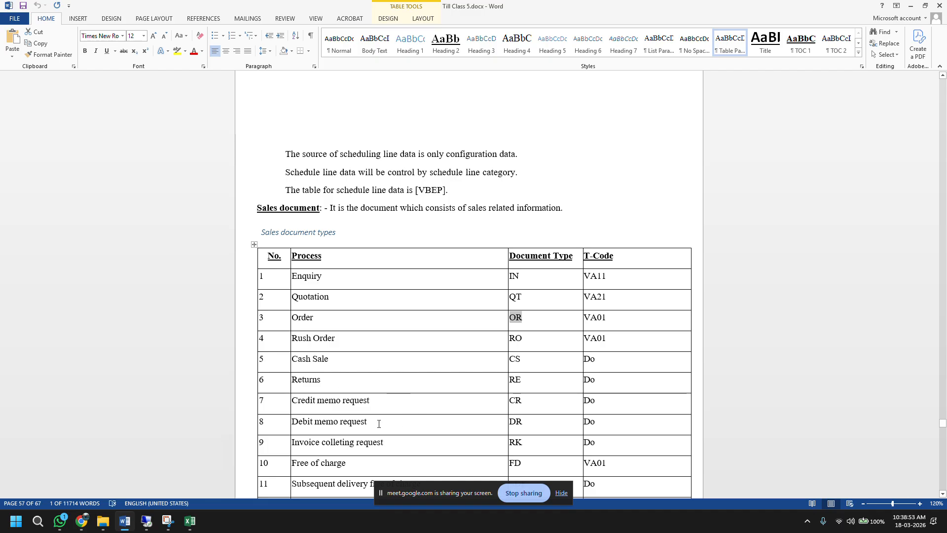
Review the sales document types table, highlighting the Cash Sale, Rush Order and Returns rows and the Enquiry entry with type IN
{"action": "scroll", "coordinate": [379, 424], "scroll_direction": "down", "scroll_amount": 1}
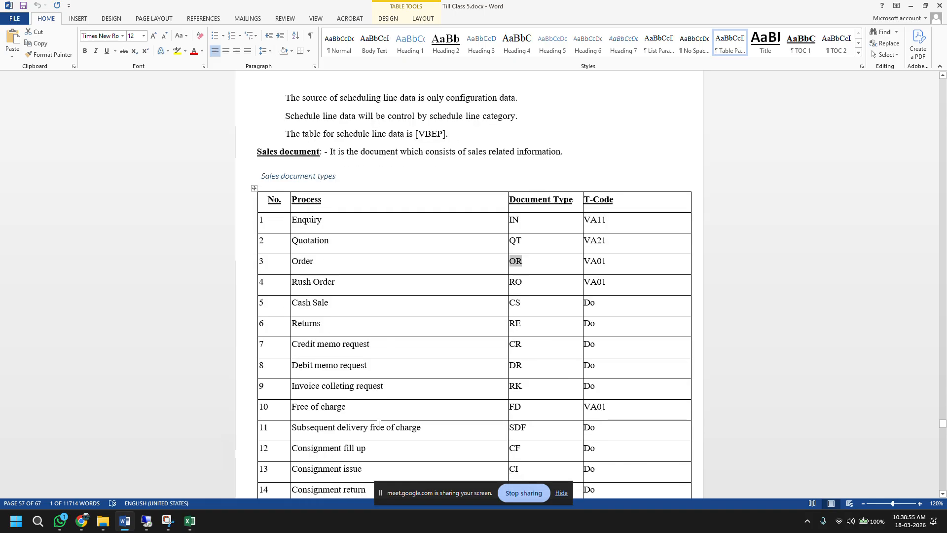
{"action": "scroll", "coordinate": [379, 424], "scroll_direction": "down", "scroll_amount": 1}
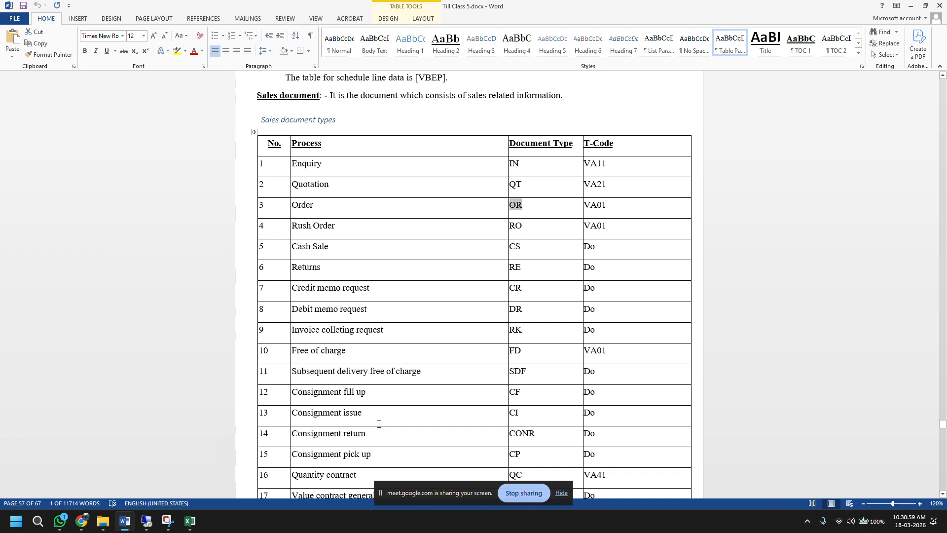
{"action": "scroll", "coordinate": [379, 424], "scroll_direction": "down", "scroll_amount": 1}
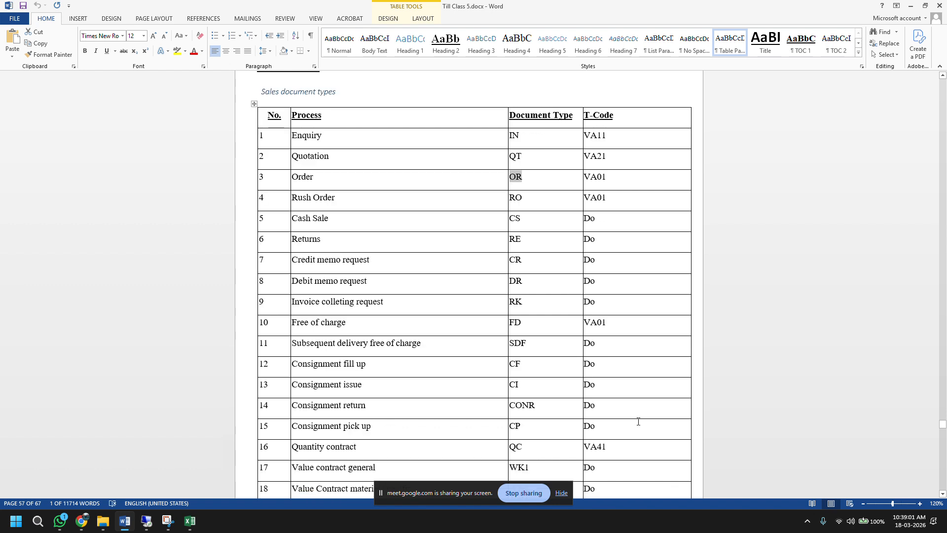
{"action": "left_click", "coordinate": [943, 494]}
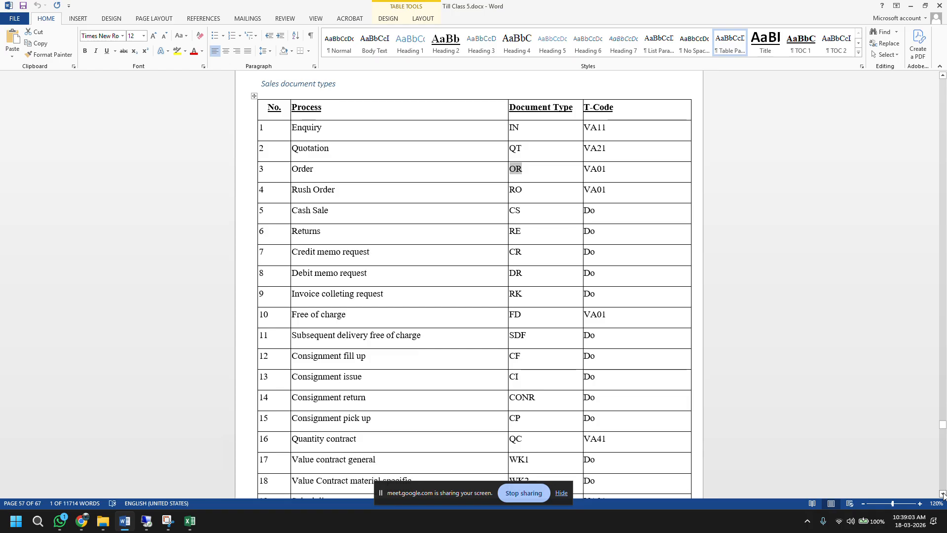
{"action": "left_click", "coordinate": [942, 494]}
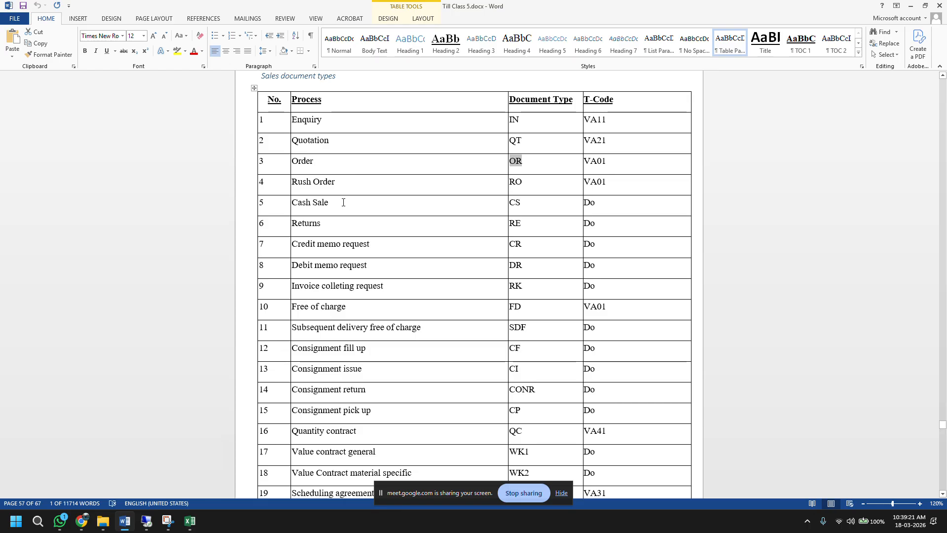
{"action": "left_click_drag", "start_coordinate": [348, 203], "coordinate": [284, 205]}
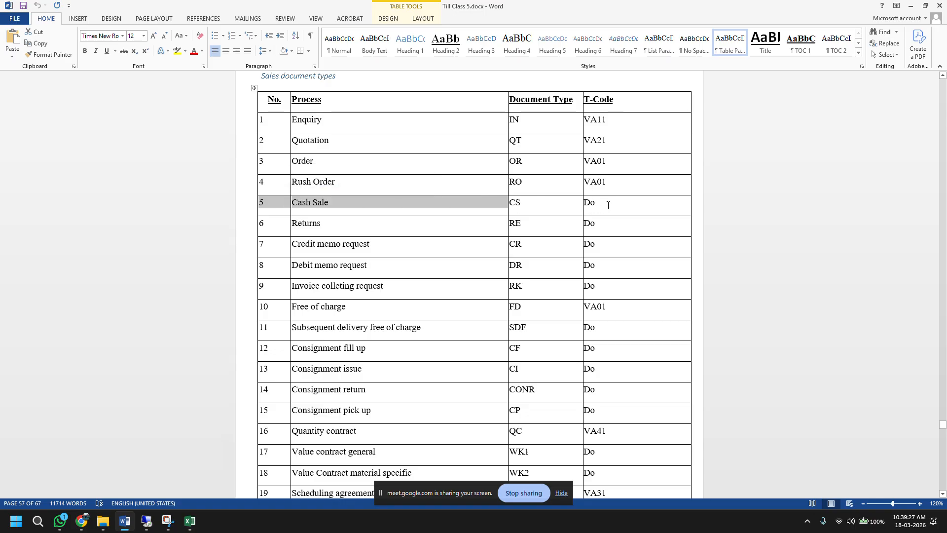
{"action": "left_click_drag", "start_coordinate": [609, 205], "coordinate": [268, 207]}
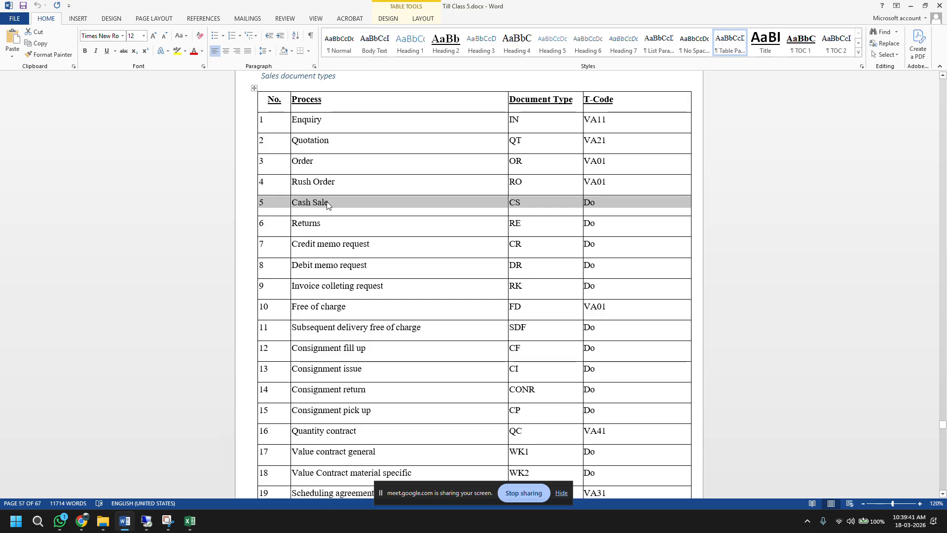
{"action": "left_click", "coordinate": [344, 183]}
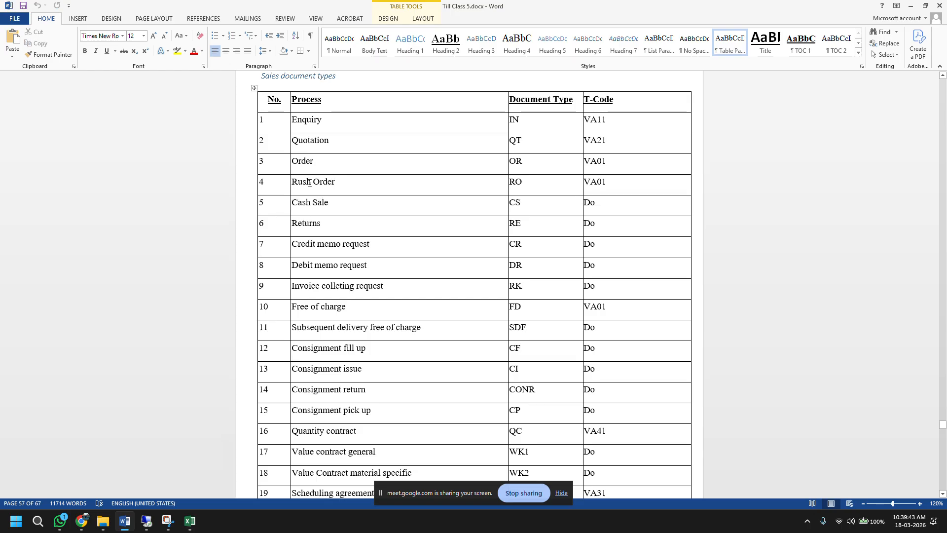
{"action": "left_click_drag", "start_coordinate": [615, 184], "coordinate": [147, 182]}
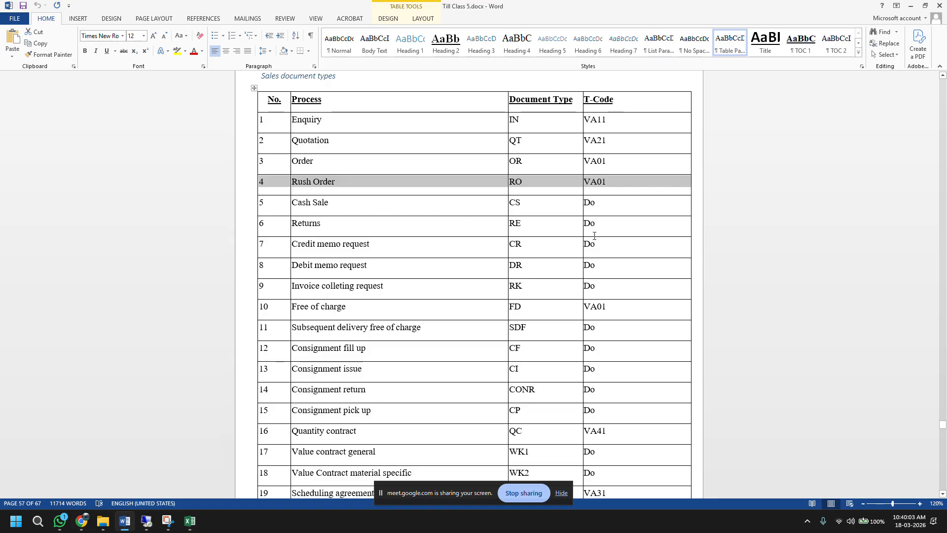
{"action": "left_click_drag", "start_coordinate": [598, 230], "coordinate": [275, 225]}
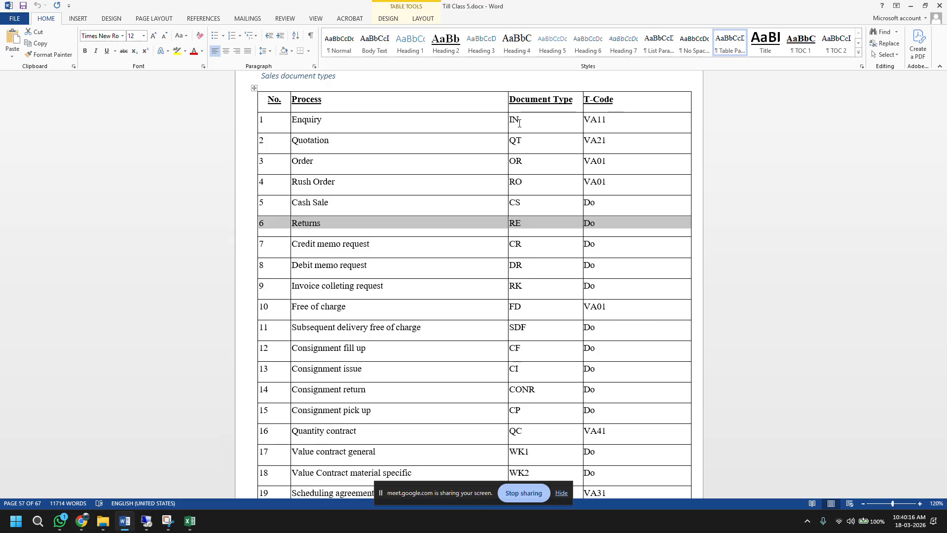
{"action": "left_click_drag", "start_coordinate": [520, 123], "coordinate": [501, 124]}
Return to SAP, display the possible values for SD Document Category, and highlight entries from A, Inquiry, through H, Returns
{"action": "left_click", "coordinate": [201, 475]}
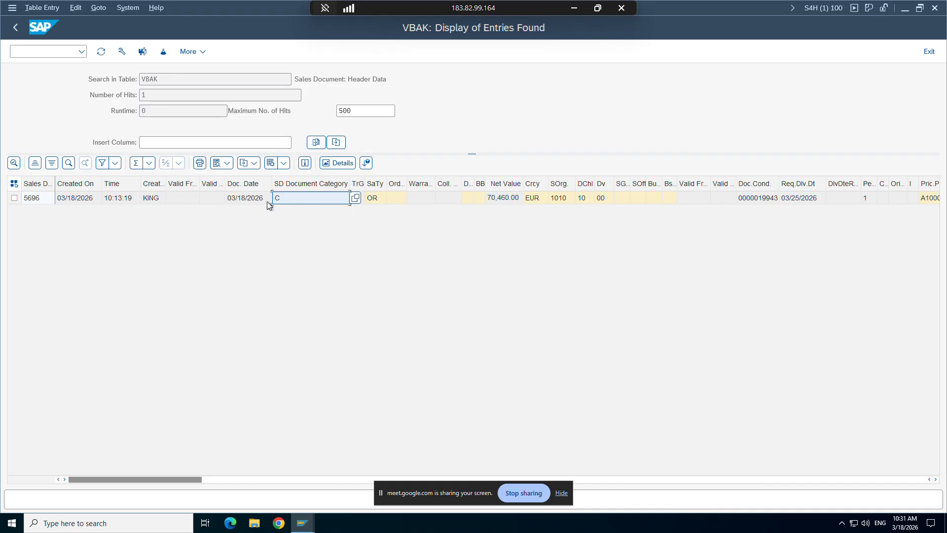
{"action": "left_click", "coordinate": [356, 198]}
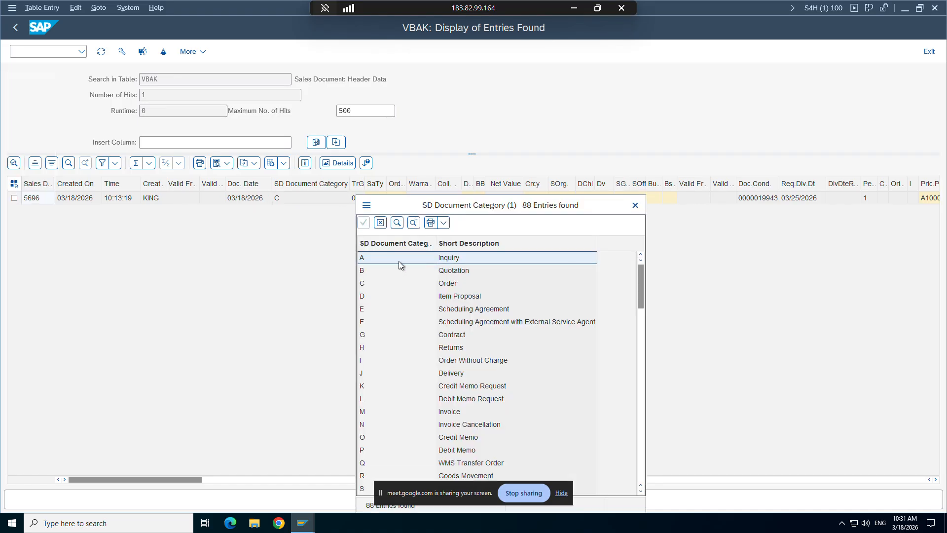
{"action": "left_click", "coordinate": [393, 270]}
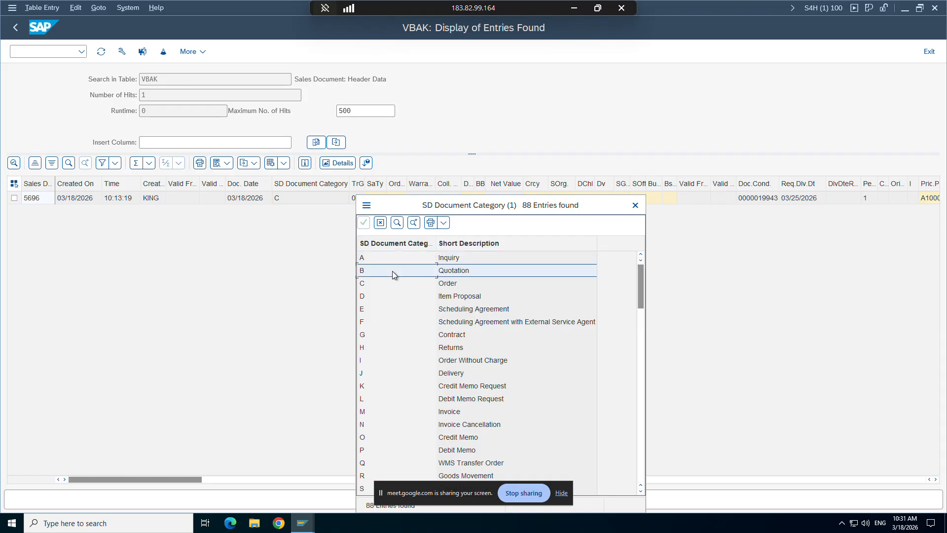
{"action": "left_click", "coordinate": [376, 309]}
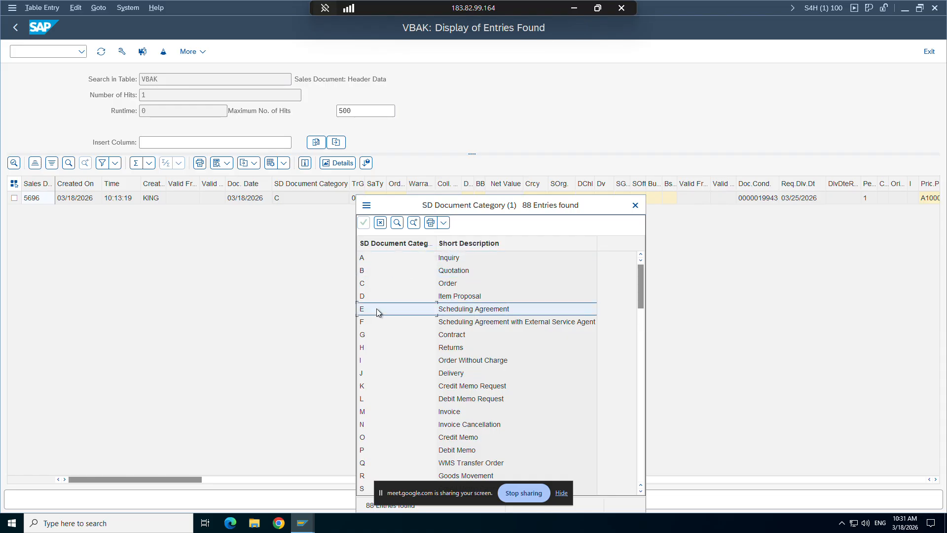
{"action": "left_click", "coordinate": [436, 259]}
{"action": "left_click", "coordinate": [436, 271]}
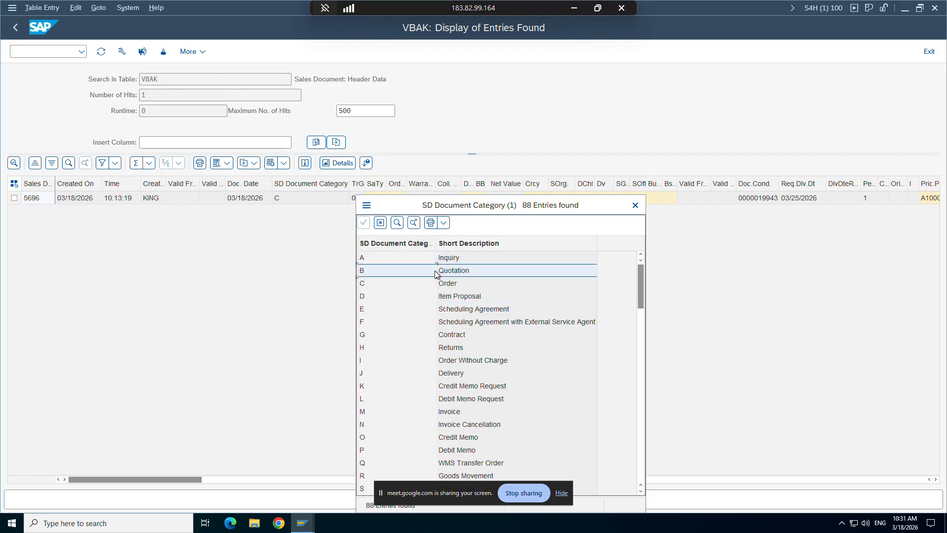
{"action": "left_click", "coordinate": [428, 284]}
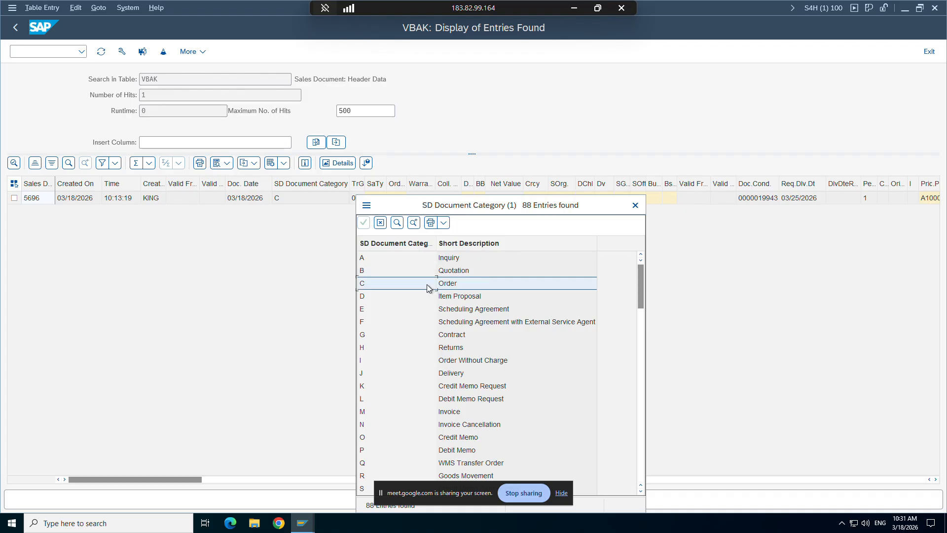
{"action": "left_click", "coordinate": [410, 336]}
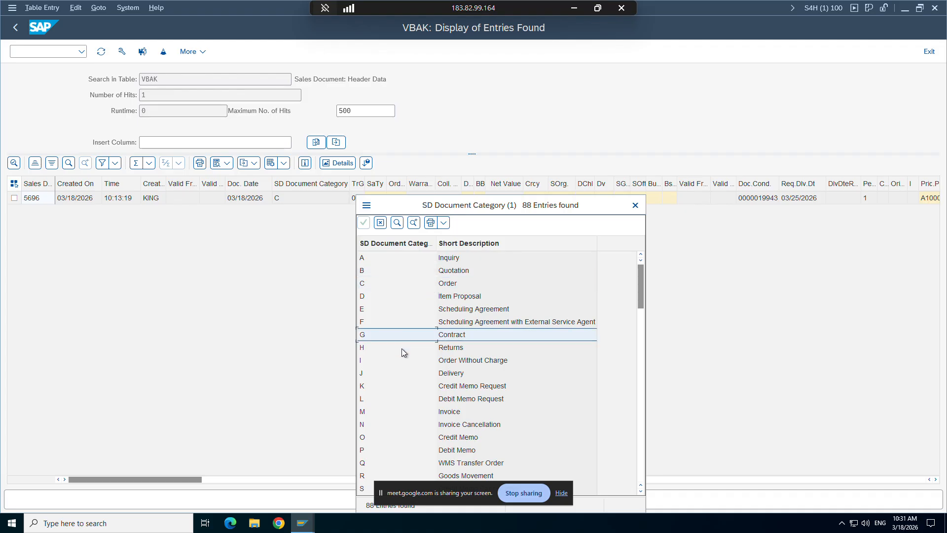
{"action": "left_click", "coordinate": [401, 348]}
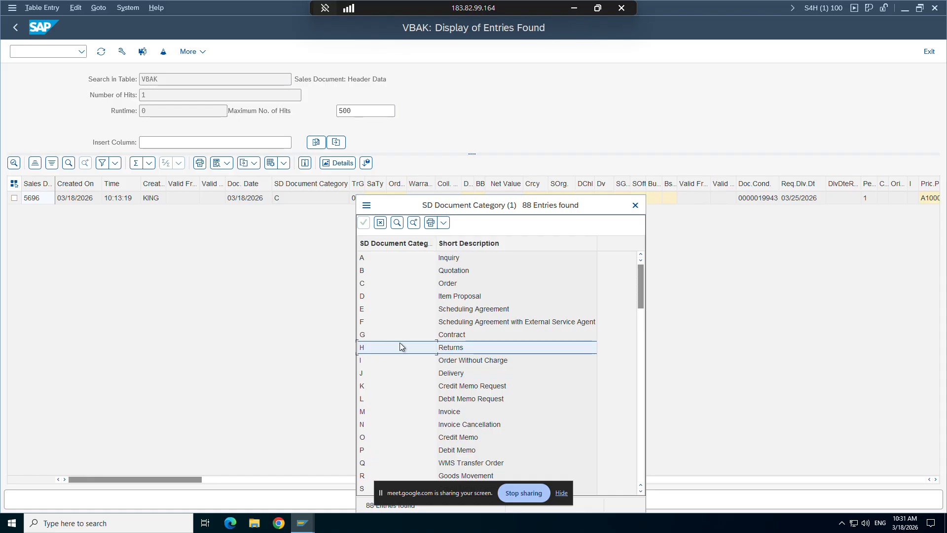
Review the category entries from Scheduling Agreement and Contract to Credit Memo Request and Invoice, and close the list without choosing a value
{"action": "left_click", "coordinate": [441, 311]}
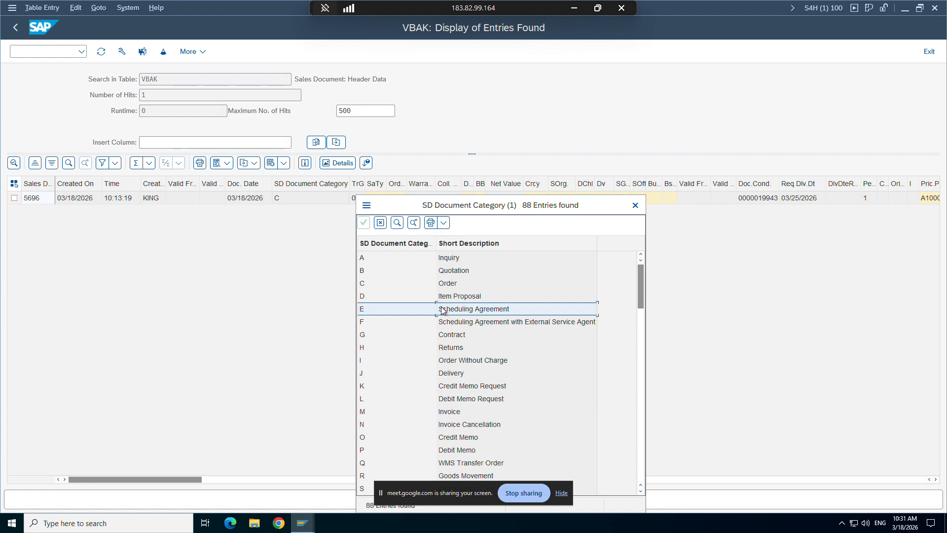
{"action": "left_click", "coordinate": [446, 272]}
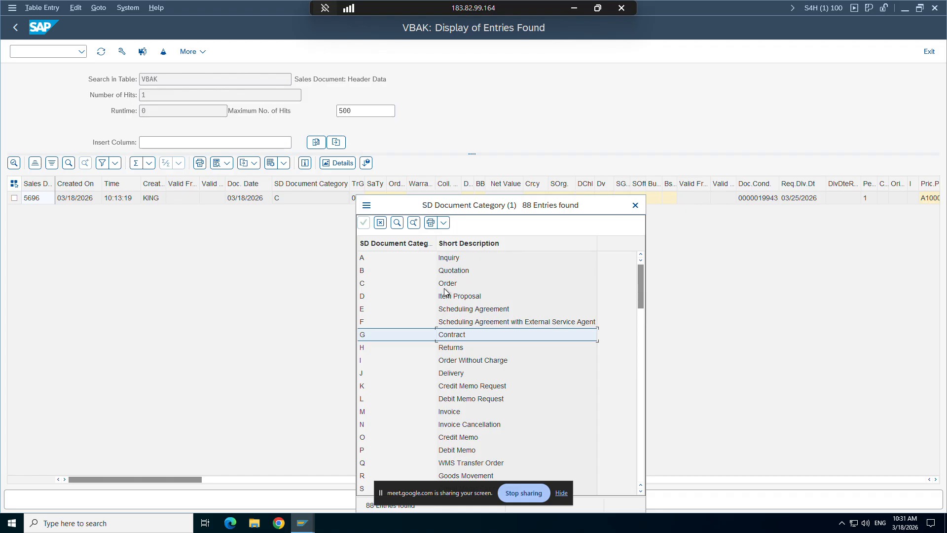
{"action": "left_click", "coordinate": [446, 287]}
{"action": "left_click", "coordinate": [428, 347]}
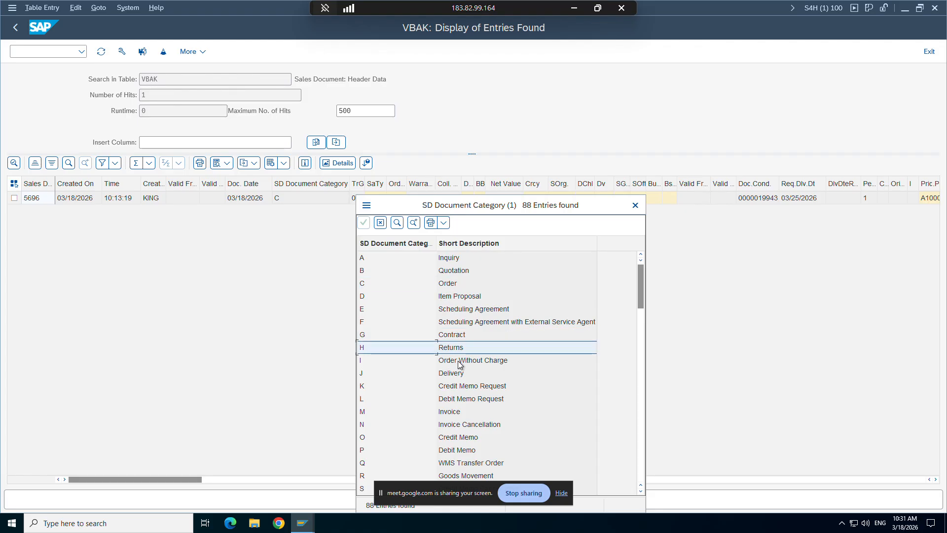
{"action": "left_click", "coordinate": [452, 389]}
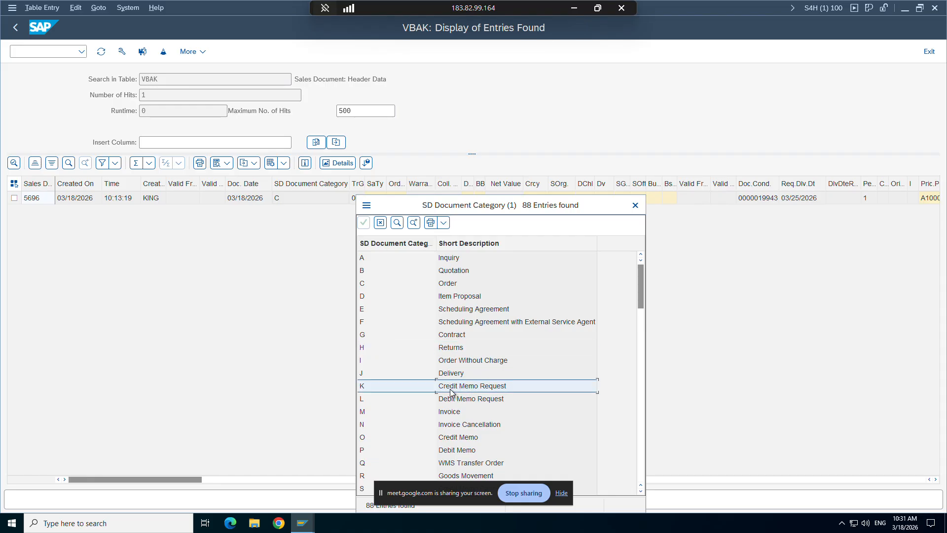
{"action": "left_click", "coordinate": [449, 394]}
{"action": "left_click", "coordinate": [447, 409]}
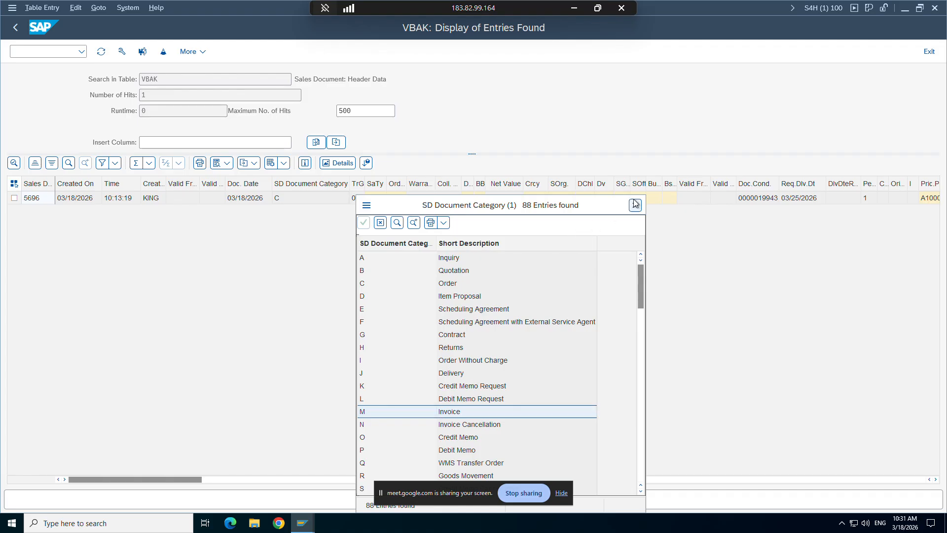
{"action": "left_click", "coordinate": [635, 204]}
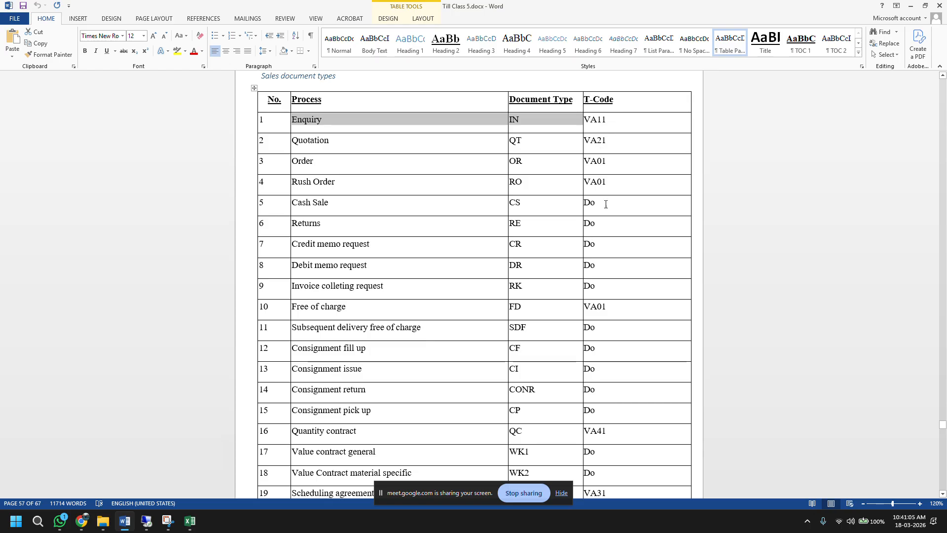
In the Word notes, highlight the Cash Sale, Returns and Rush Order entries and review the table down to Scheduling agreement
{"action": "left_click_drag", "start_coordinate": [606, 204], "coordinate": [540, 207]}
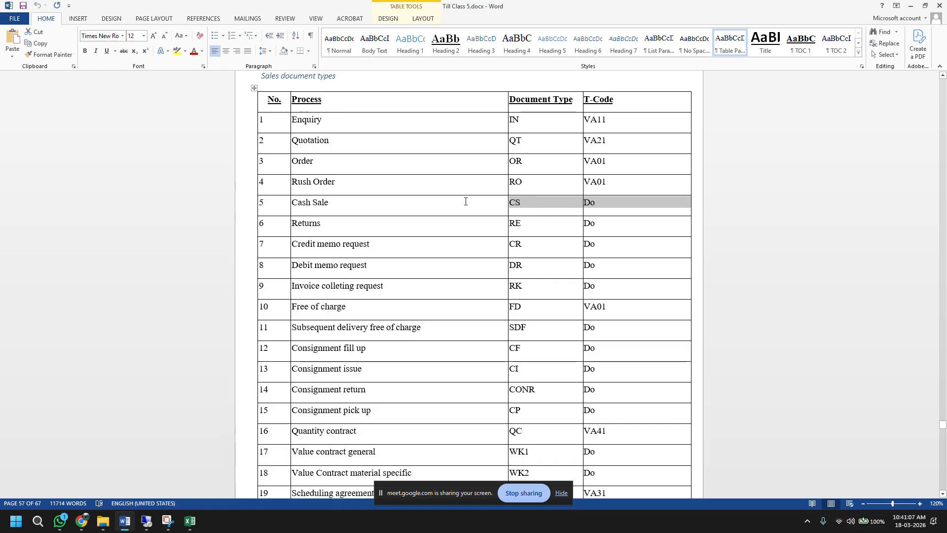
{"action": "left_click", "coordinate": [339, 205]}
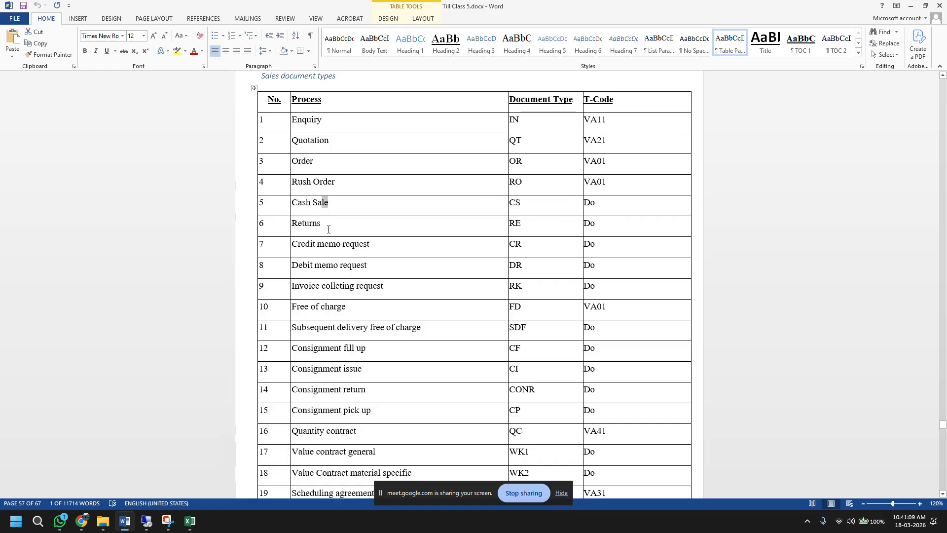
{"action": "left_click_drag", "start_coordinate": [321, 223], "coordinate": [303, 223]}
{"action": "left_click_drag", "start_coordinate": [602, 183], "coordinate": [518, 182]}
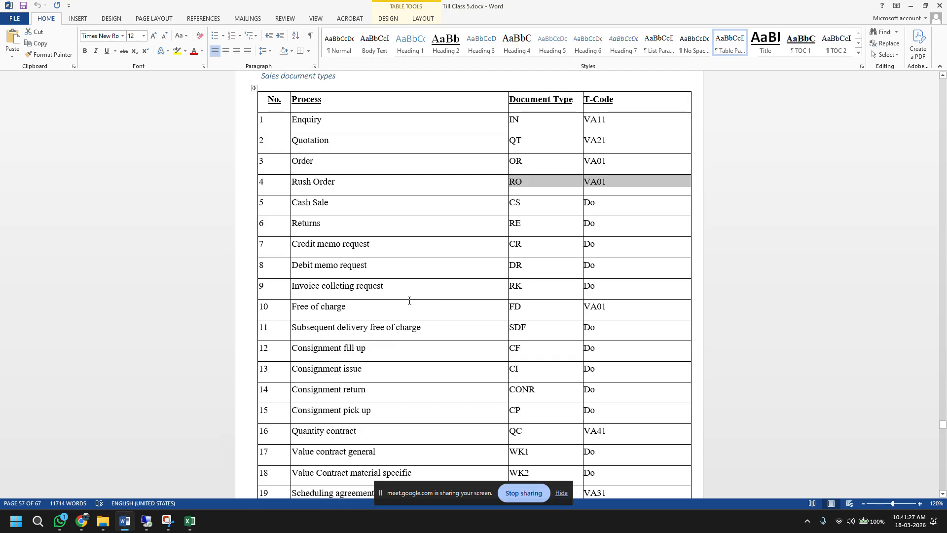
{"action": "scroll", "coordinate": [409, 300], "scroll_direction": "down", "scroll_amount": 2}
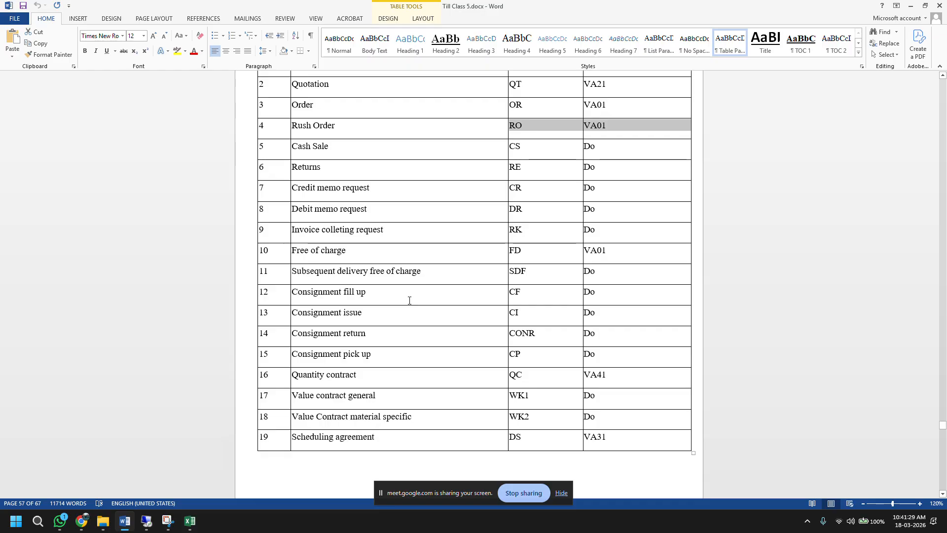
{"action": "scroll", "coordinate": [409, 300], "scroll_direction": "down", "scroll_amount": 3}
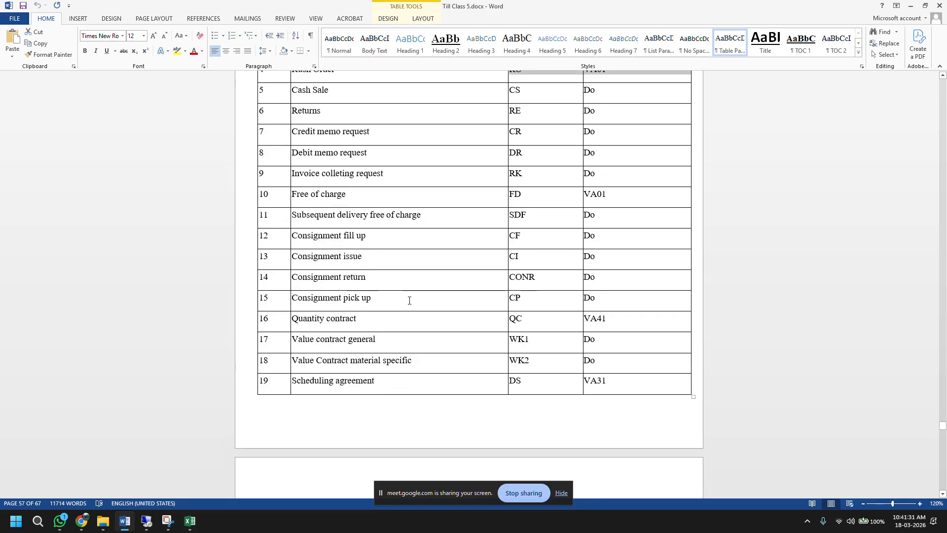
Highlight consignment rows 12 to 15 in the document types table, and individually the Consignment fill up and Consignment issue entries
{"action": "scroll", "coordinate": [409, 301], "scroll_direction": "down", "scroll_amount": 1}
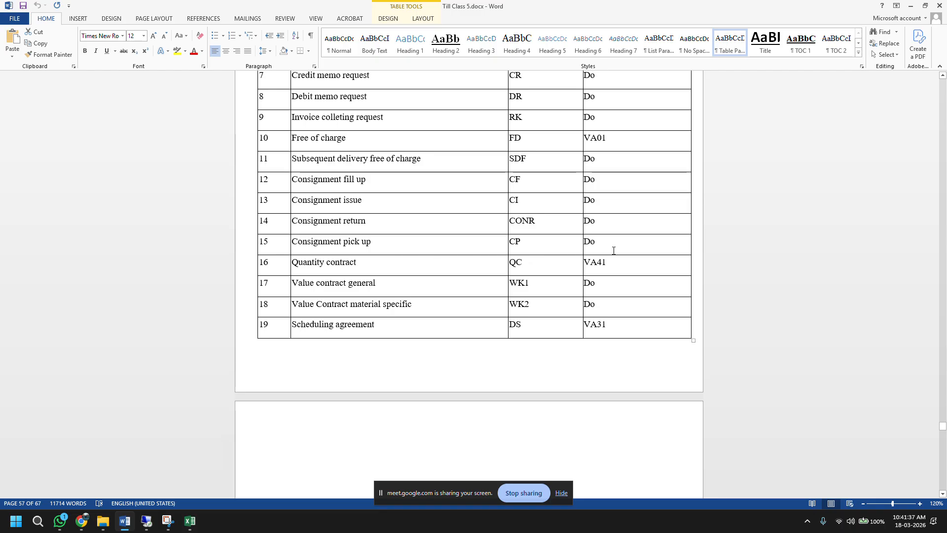
{"action": "left_click_drag", "start_coordinate": [614, 247], "coordinate": [264, 180]}
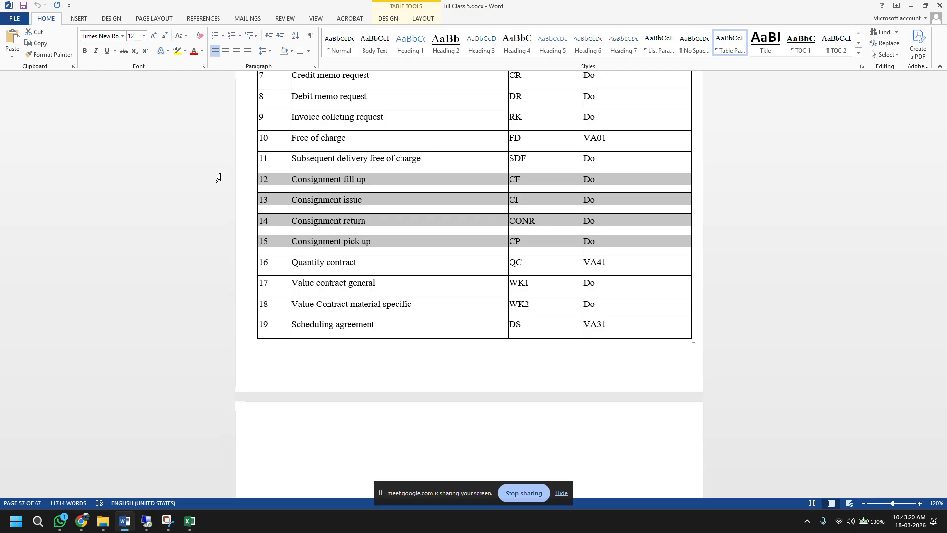
{"action": "left_click", "coordinate": [324, 182]}
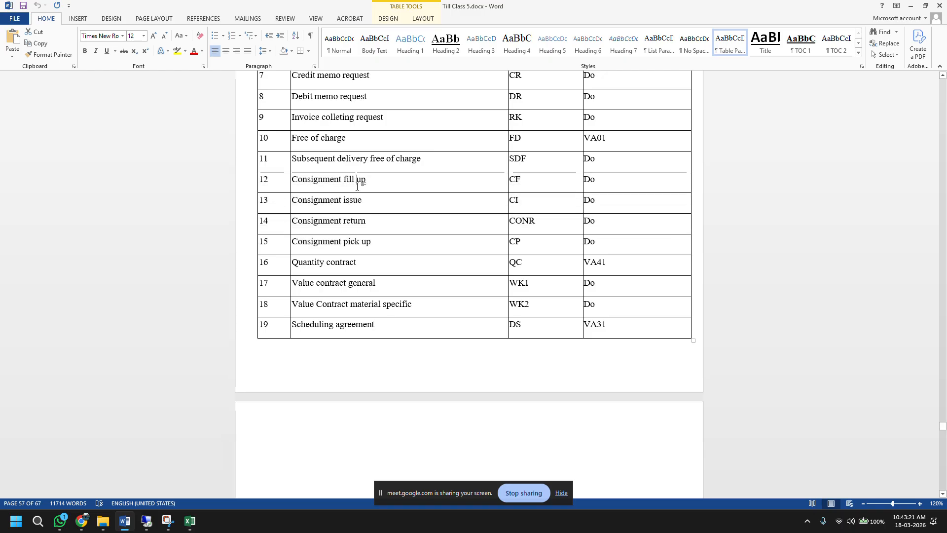
{"action": "triple_click", "coordinate": [362, 180]}
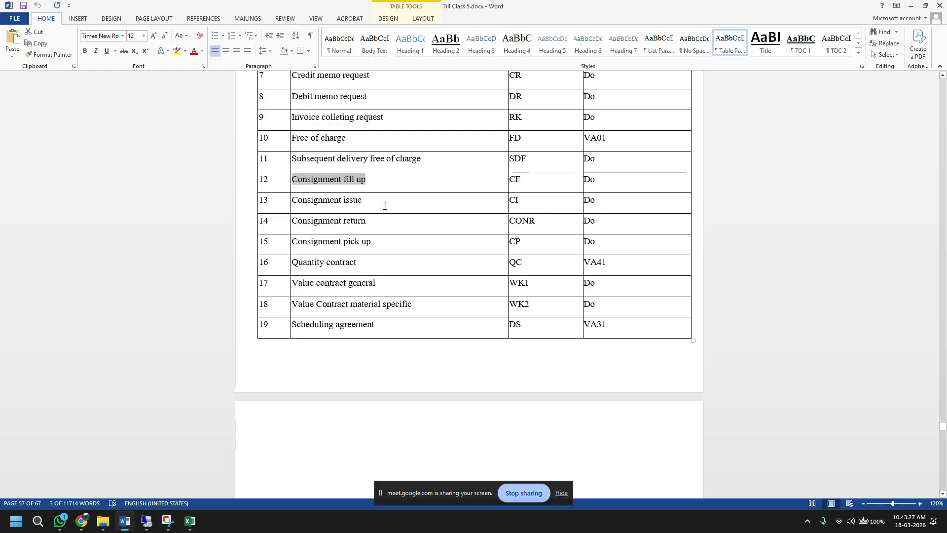
{"action": "left_click_drag", "start_coordinate": [379, 202], "coordinate": [325, 201]}
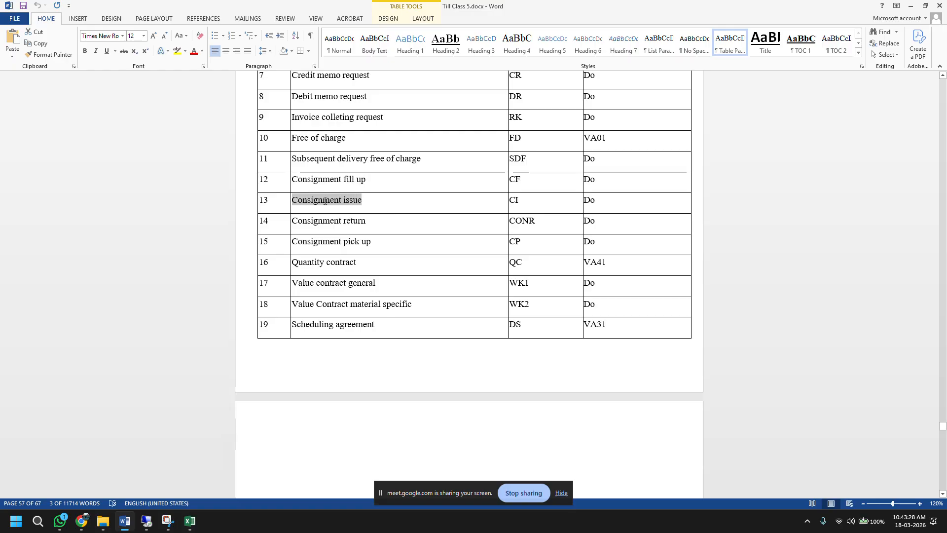
{"action": "left_click", "coordinate": [375, 208]}
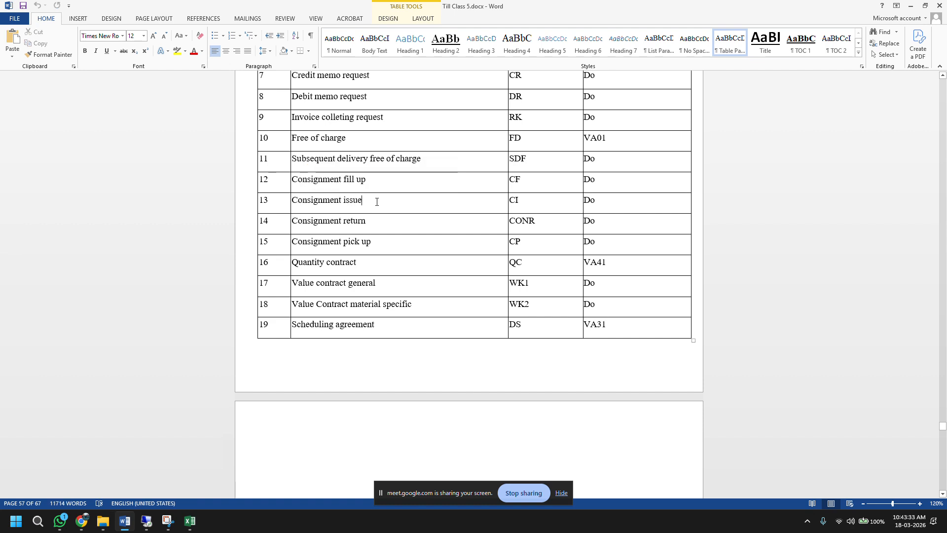
{"action": "left_click_drag", "start_coordinate": [378, 202], "coordinate": [300, 202]}
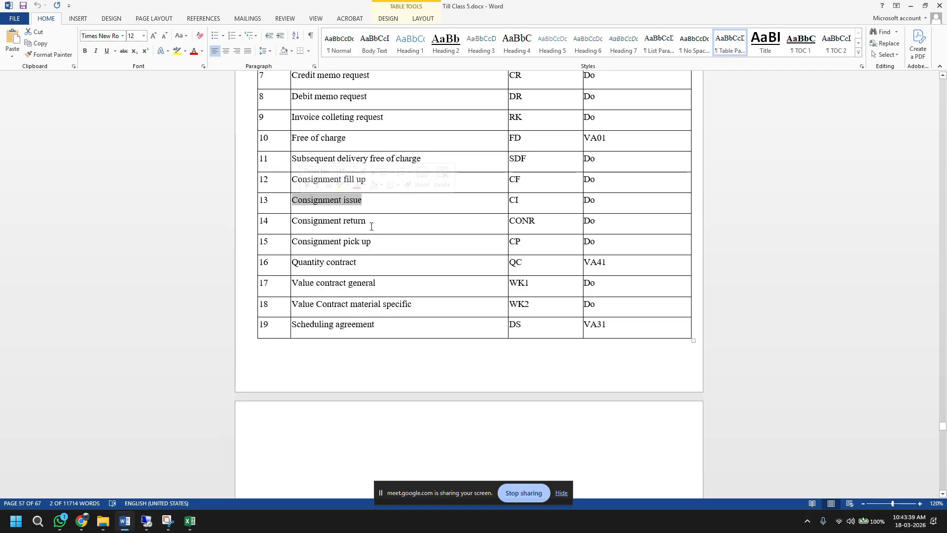
Highlight the Consignment return and Consignment pick up entries, and reselect the numbers and process names of rows 12 to 15
{"action": "left_click_drag", "start_coordinate": [373, 225], "coordinate": [313, 223]}
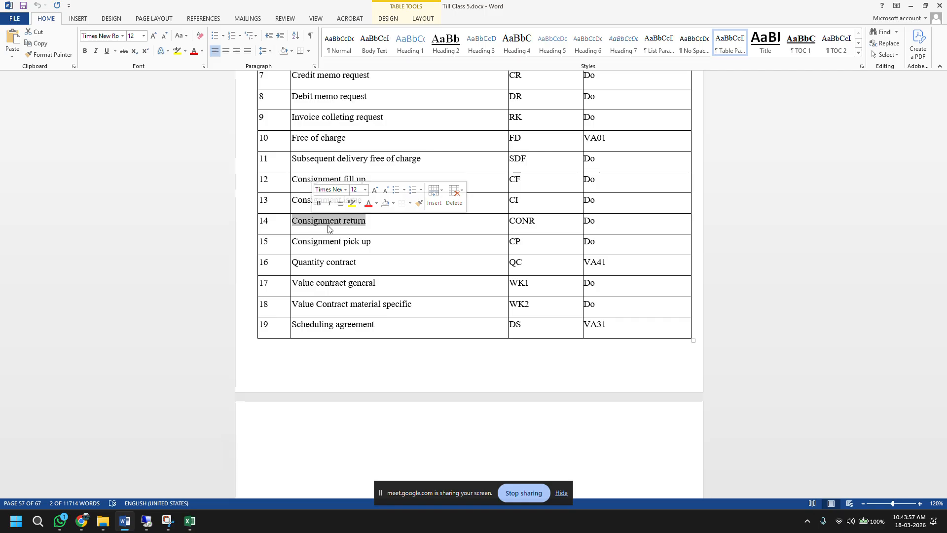
{"action": "left_click_drag", "start_coordinate": [376, 245], "coordinate": [327, 241]}
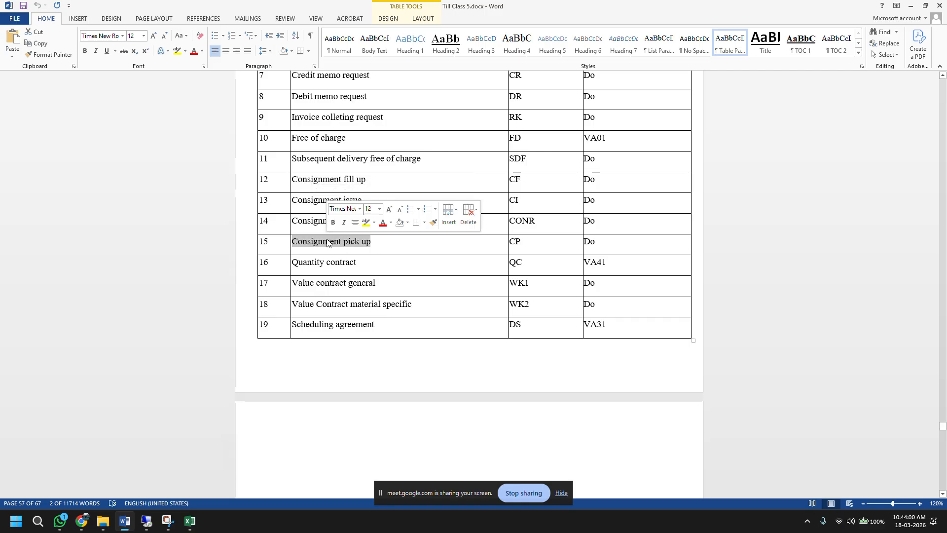
{"action": "left_click", "coordinate": [397, 180]}
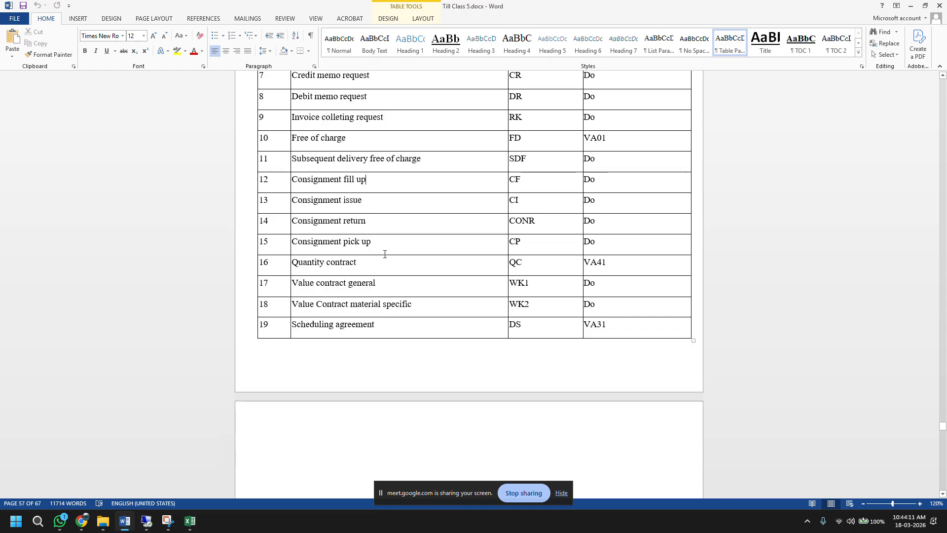
{"action": "left_click_drag", "start_coordinate": [369, 241], "coordinate": [269, 182]}
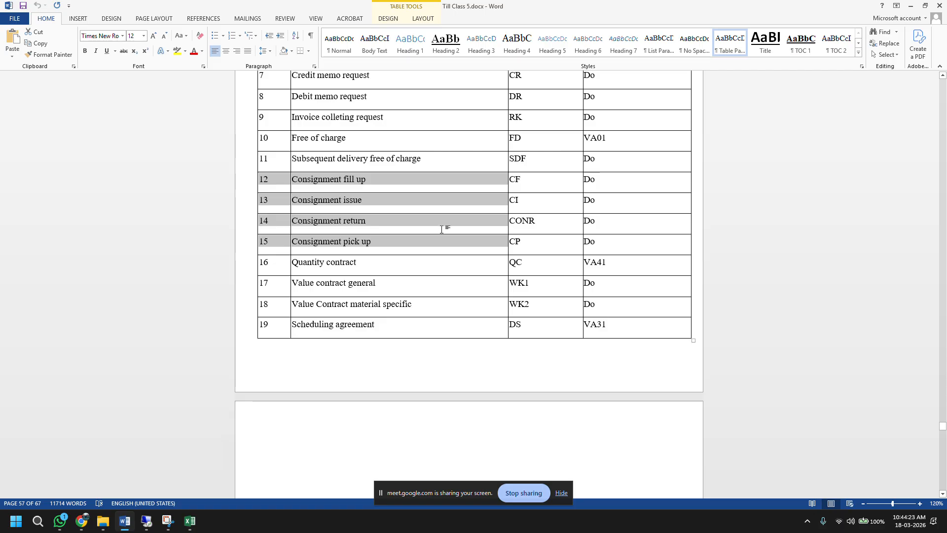
Review the contract types, highlighting the Quantity contract and Value contract general rows, the word Quantity, and the Value contract general entry
{"action": "scroll", "coordinate": [446, 231], "scroll_direction": "down", "scroll_amount": 2}
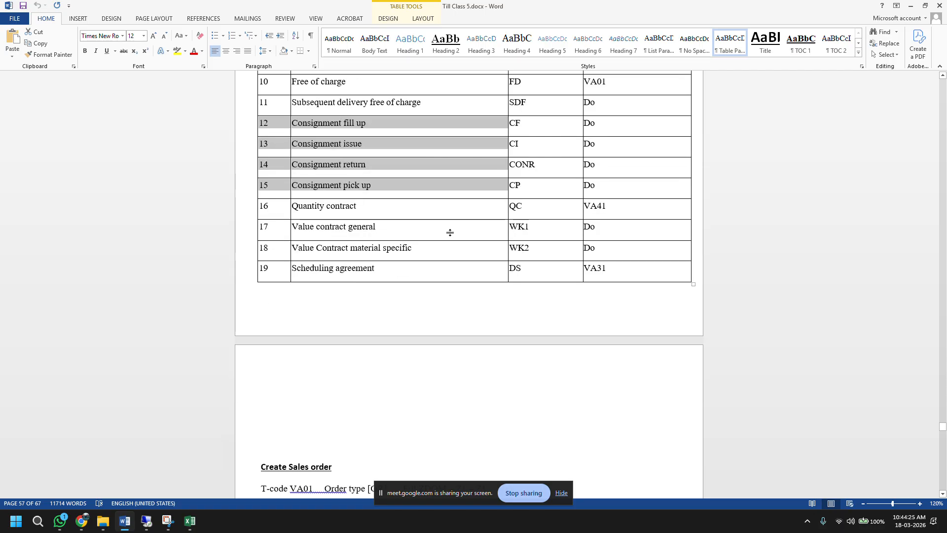
{"action": "scroll", "coordinate": [450, 233], "scroll_direction": "down", "scroll_amount": 1}
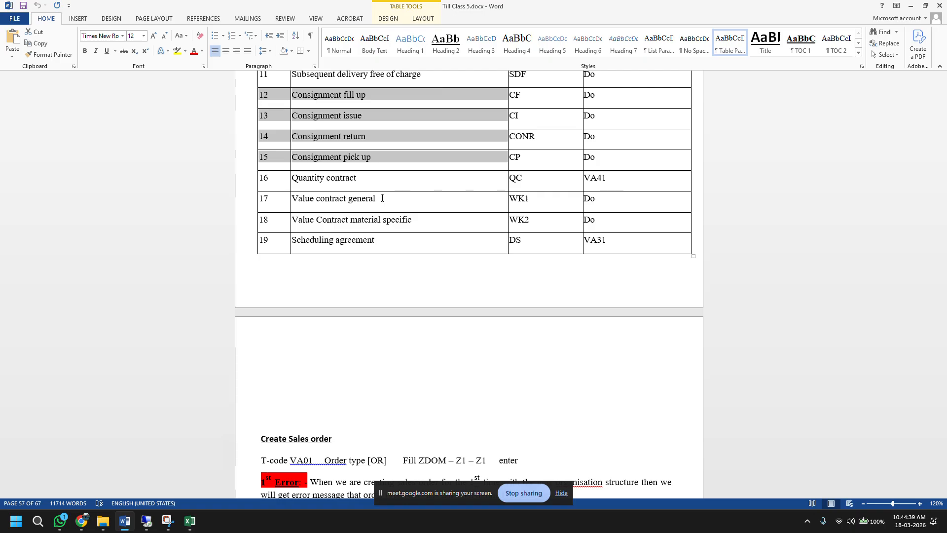
{"action": "left_click_drag", "start_coordinate": [575, 201], "coordinate": [251, 183]}
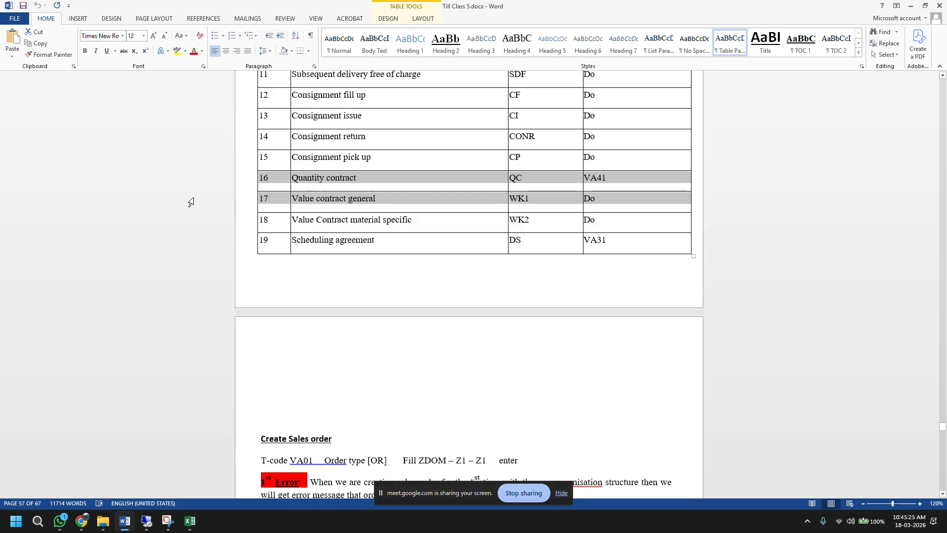
{"action": "left_click", "coordinate": [274, 176]}
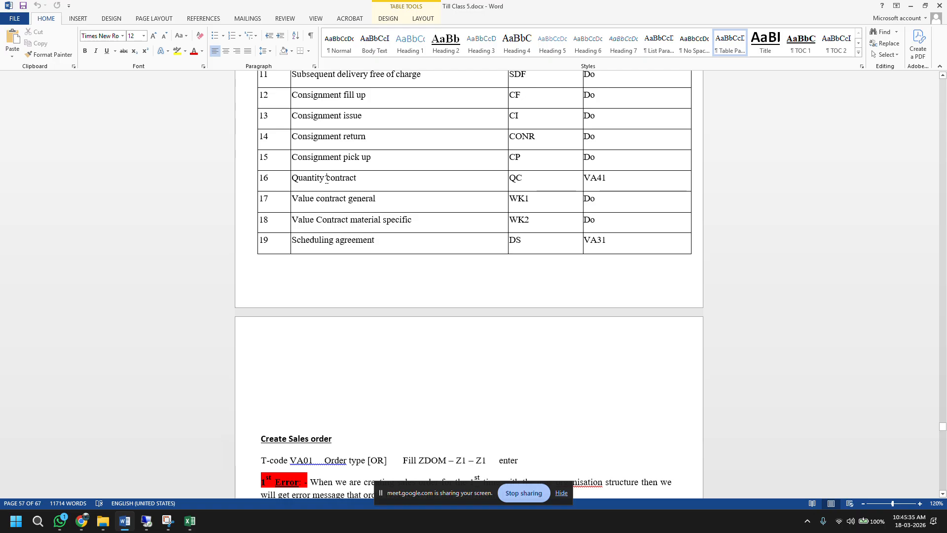
{"action": "left_click_drag", "start_coordinate": [329, 180], "coordinate": [296, 182]}
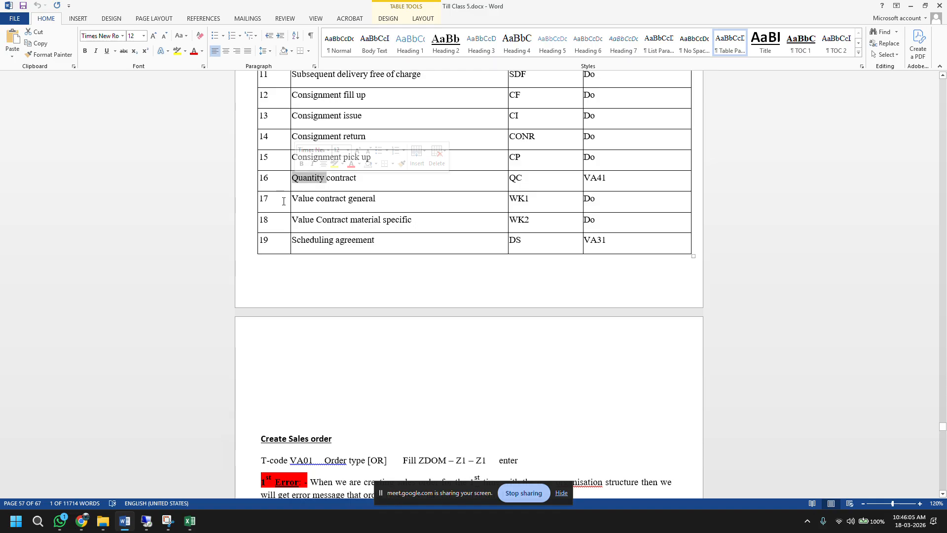
{"action": "left_click", "coordinate": [318, 179]}
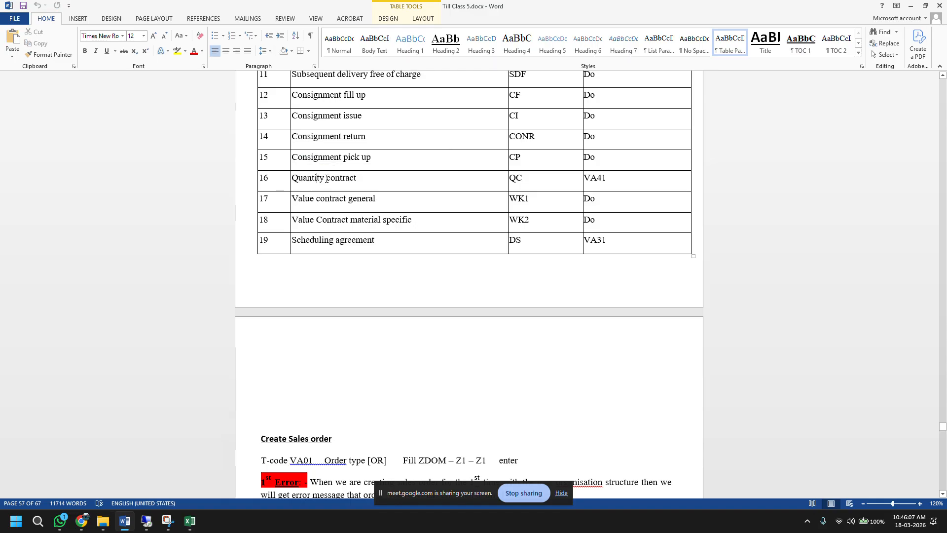
{"action": "left_click_drag", "start_coordinate": [327, 179], "coordinate": [295, 179]}
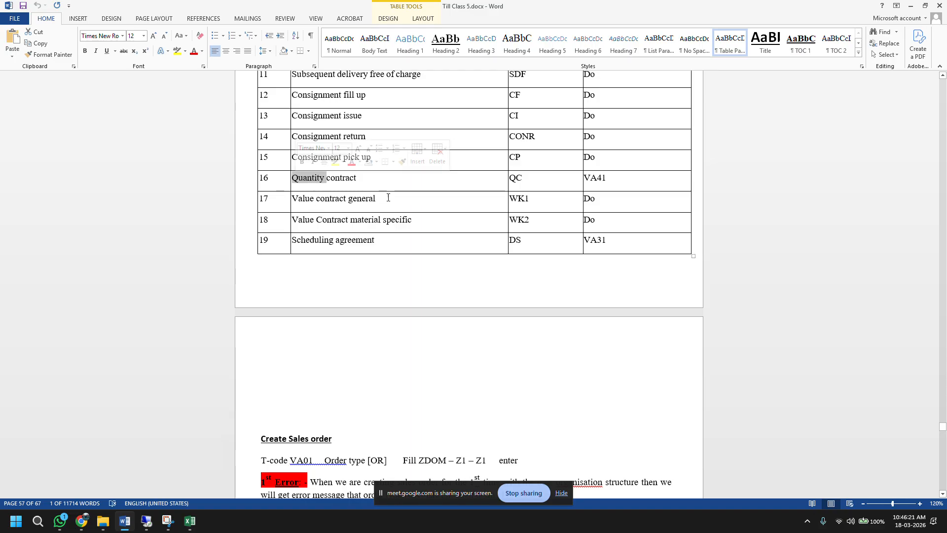
{"action": "left_click_drag", "start_coordinate": [388, 197], "coordinate": [292, 199]}
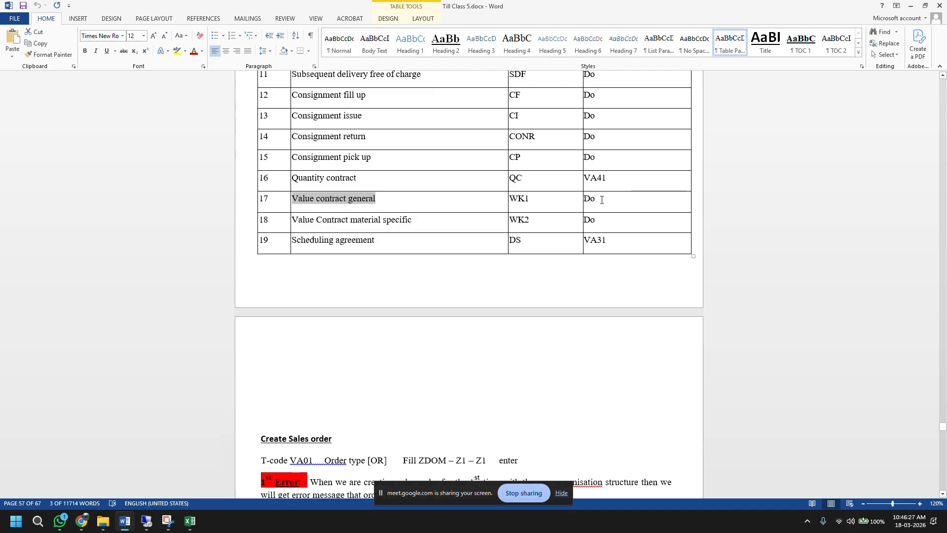
{"action": "left_click", "coordinate": [521, 198]}
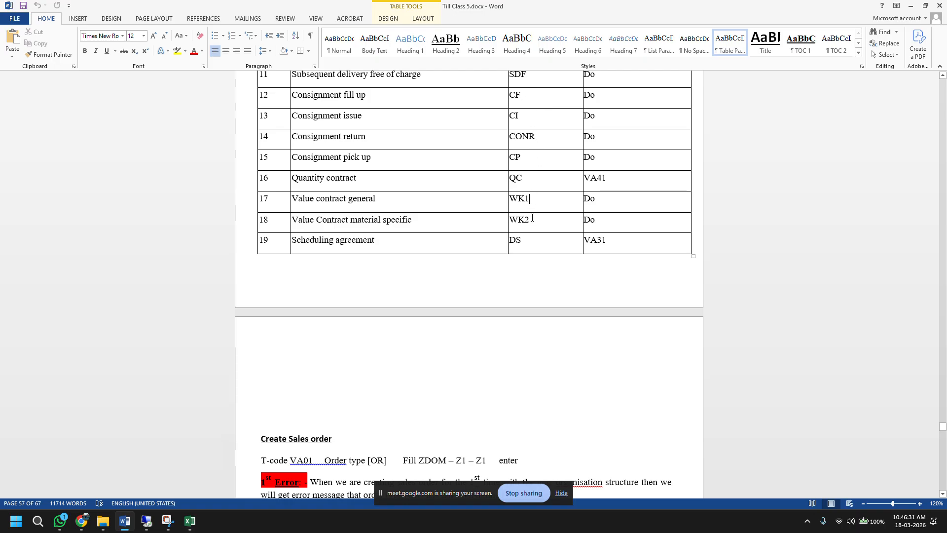
Highlight document type OR in the Order row, and go to the Create Sales order section below the table
{"action": "scroll", "coordinate": [545, 292], "scroll_direction": "up", "scroll_amount": 8}
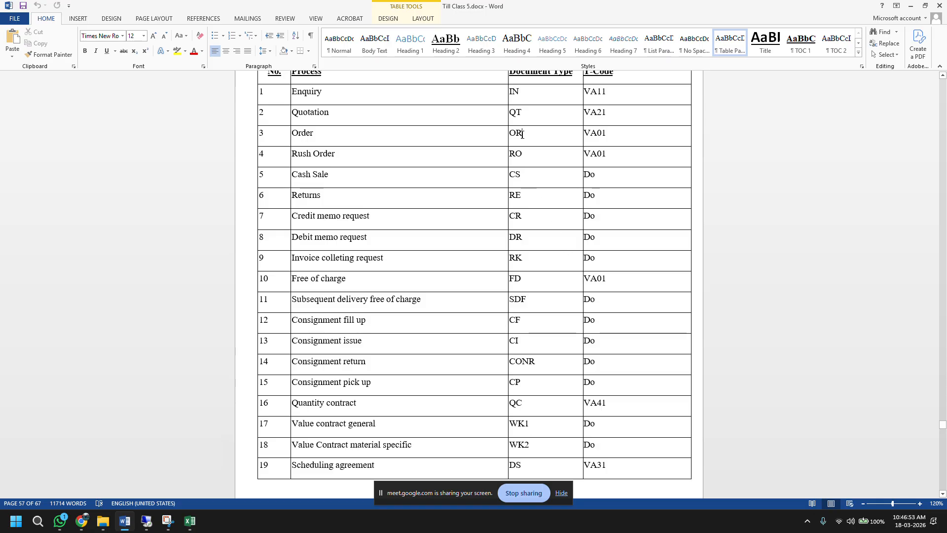
{"action": "left_click_drag", "start_coordinate": [522, 135], "coordinate": [509, 134]}
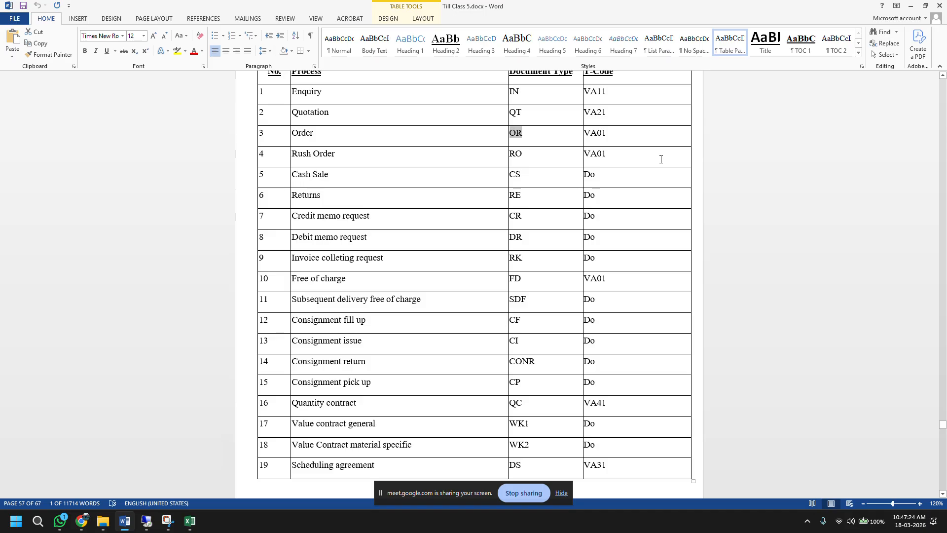
{"action": "scroll", "coordinate": [645, 165], "scroll_direction": "down", "scroll_amount": 15}
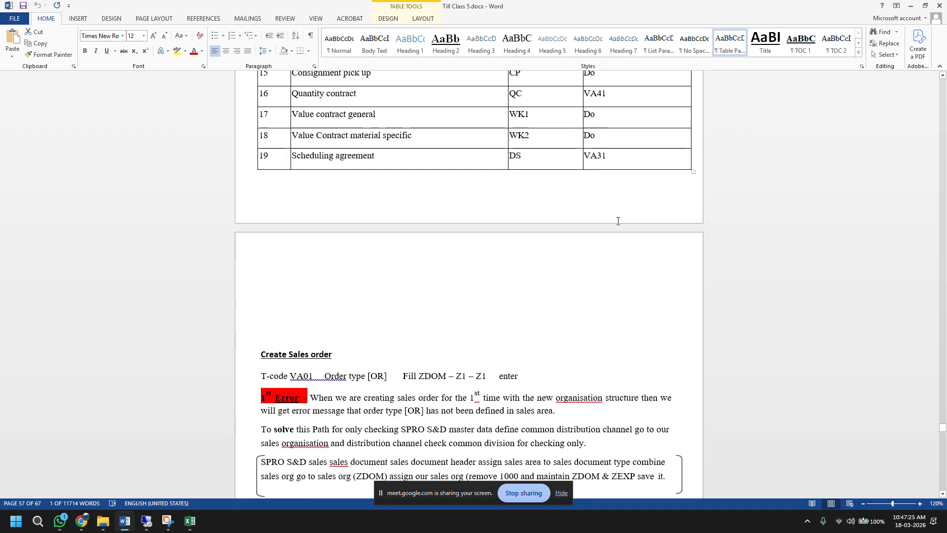
{"action": "scroll", "coordinate": [618, 221], "scroll_direction": "down", "scroll_amount": 1}
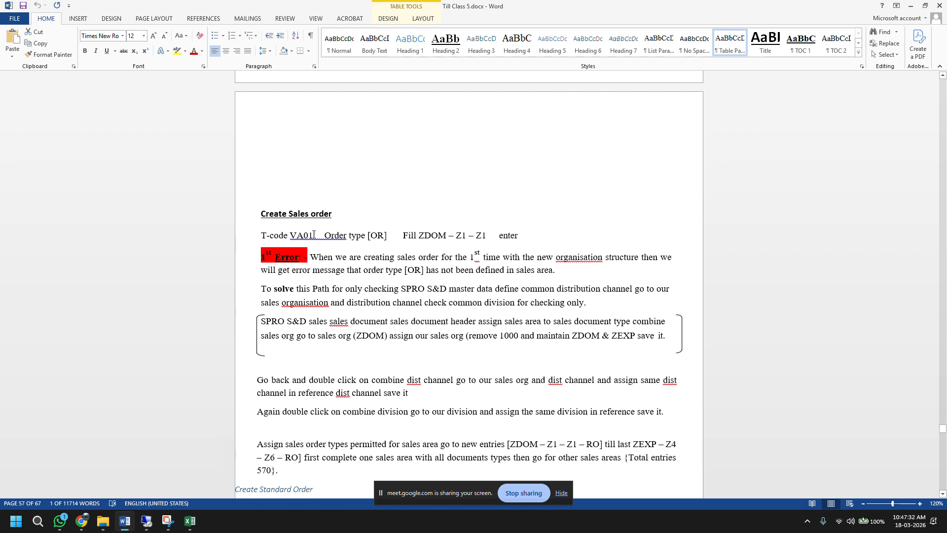
In the Create Sales order instructions, highlight T-code VA01, order type OR and the sales area values ZDOM – Z1 – Z1
{"action": "left_click_drag", "start_coordinate": [313, 235], "coordinate": [288, 235]}
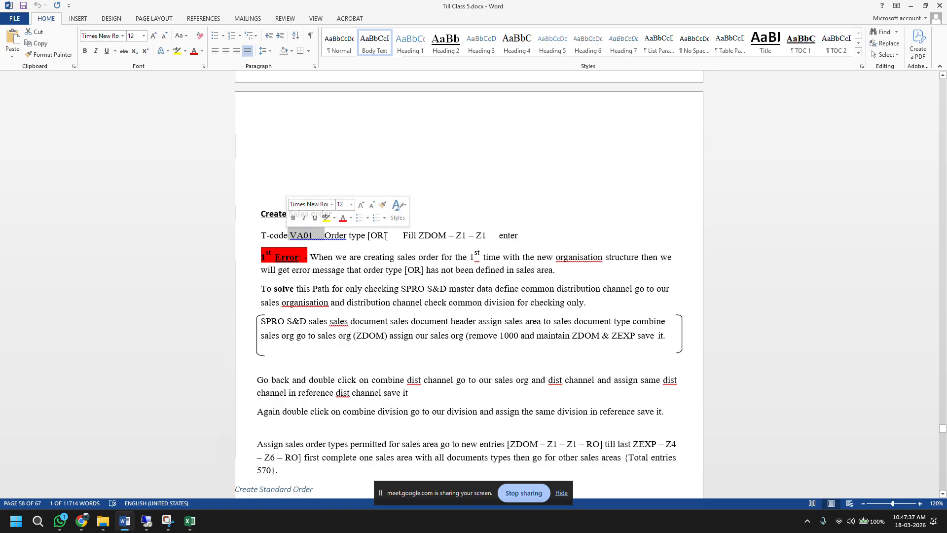
{"action": "left_click_drag", "start_coordinate": [384, 235], "coordinate": [370, 236]}
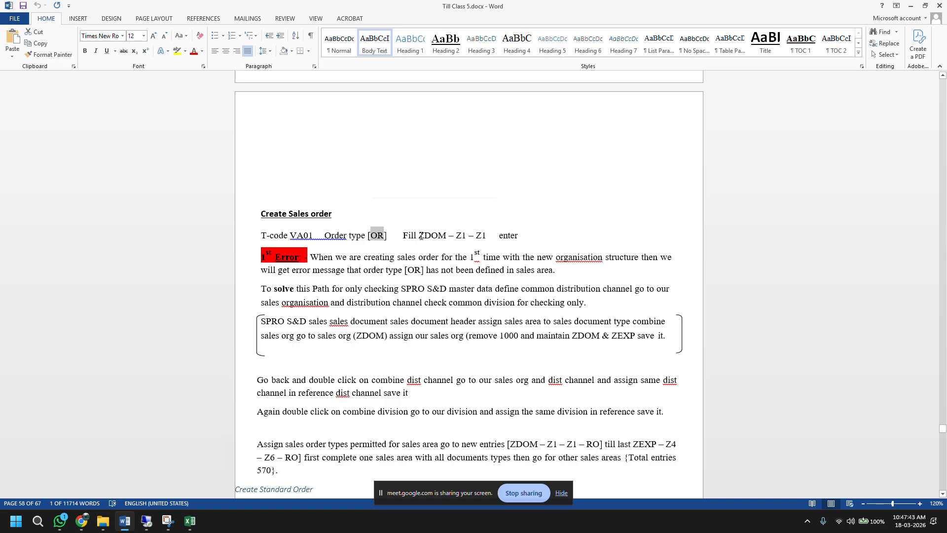
{"action": "left_click", "coordinate": [420, 236]}
{"action": "double_click", "coordinate": [421, 236]}
{"action": "left_click_drag", "start_coordinate": [457, 236], "coordinate": [499, 236]}
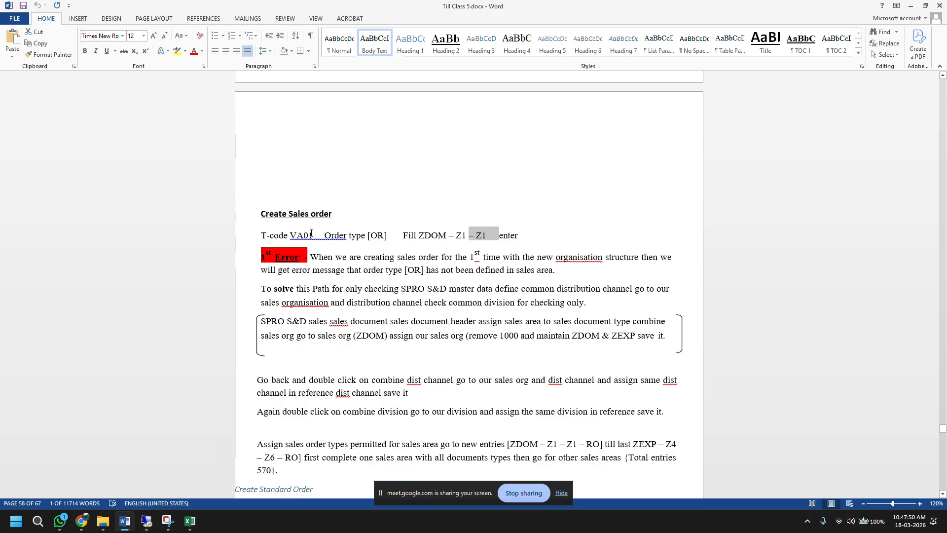
{"action": "left_click", "coordinate": [309, 236]}
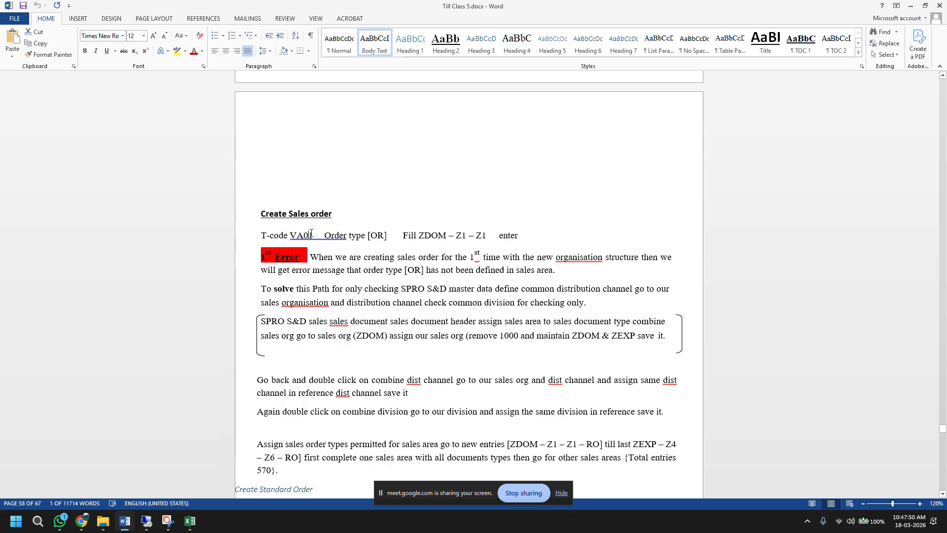
Switch to SAP and open the Create Sales Documents screen with transaction code /nva01
{"action": "left_click", "coordinate": [146, 521]}
{"action": "left_click", "coordinate": [42, 55]}
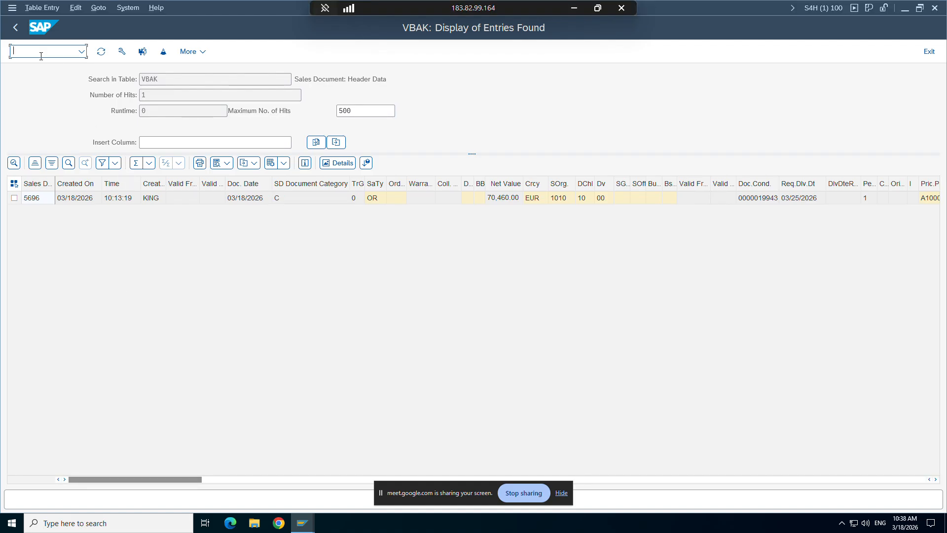
{"action": "type", "text": "/nva01"}
{"action": "key", "text": "Return"}
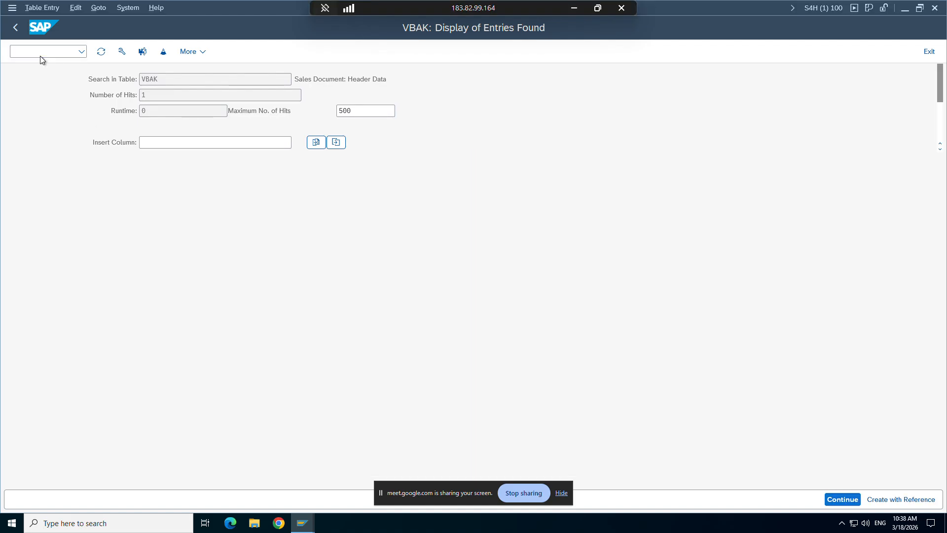
Go through the Sales Organization, Distribution Channel, Division, Sales Office and Sales Group fields without changing them
{"action": "left_click", "coordinate": [121, 159]}
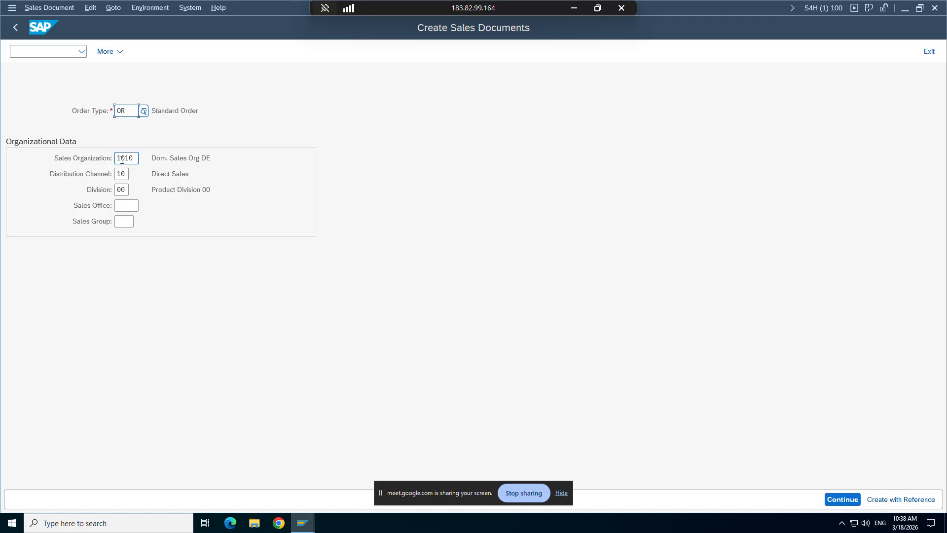
{"action": "left_click", "coordinate": [122, 174]}
{"action": "left_click", "coordinate": [120, 190]}
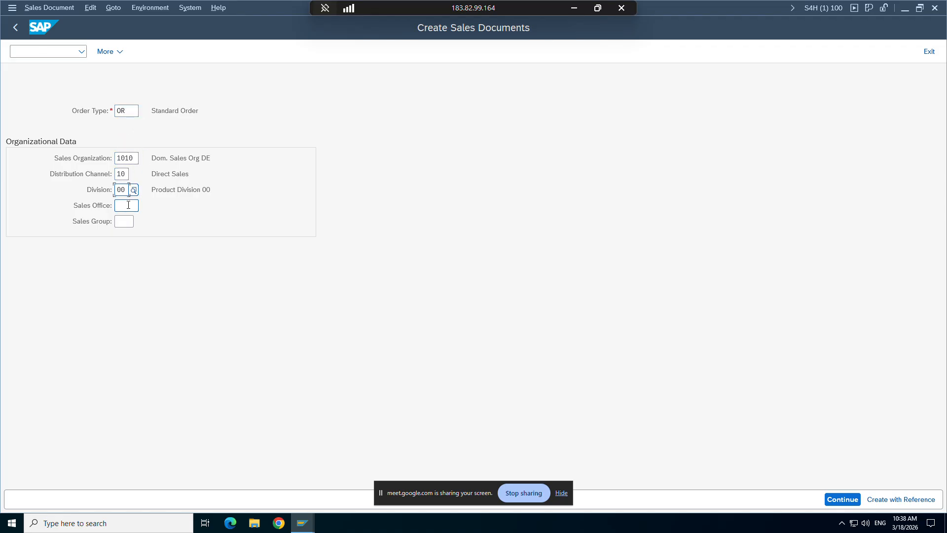
{"action": "left_click", "coordinate": [127, 207]}
{"action": "left_click", "coordinate": [122, 221]}
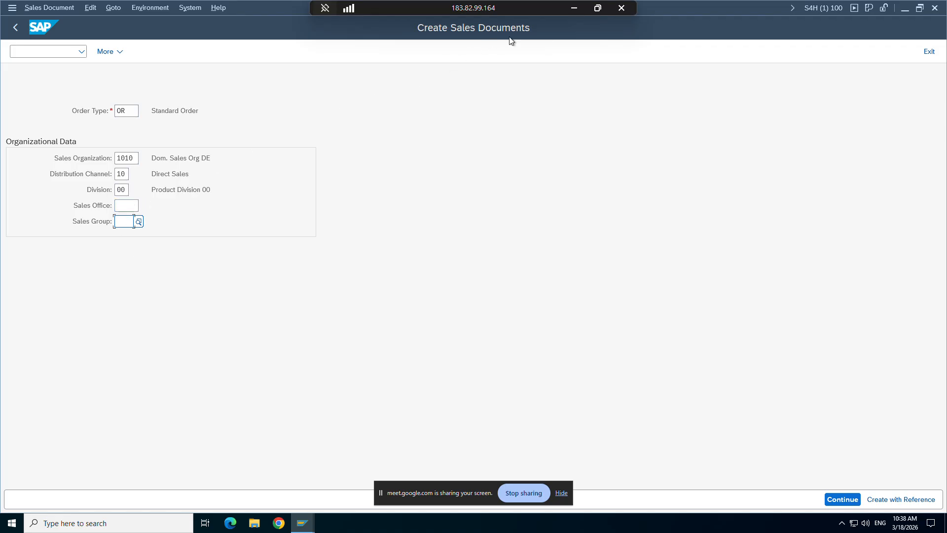
Return to the Word notes and review the sales order creation errors and solutions down to the Create Standard Order section
{"action": "left_click", "coordinate": [573, 9]}
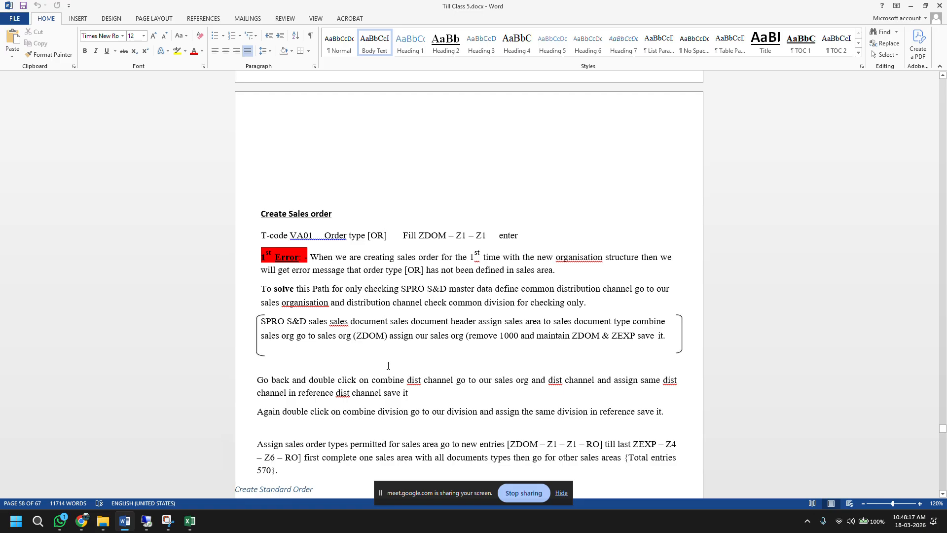
{"action": "scroll", "coordinate": [389, 366], "scroll_direction": "down", "scroll_amount": 1}
{"action": "scroll", "coordinate": [388, 365], "scroll_direction": "down", "scroll_amount": 2}
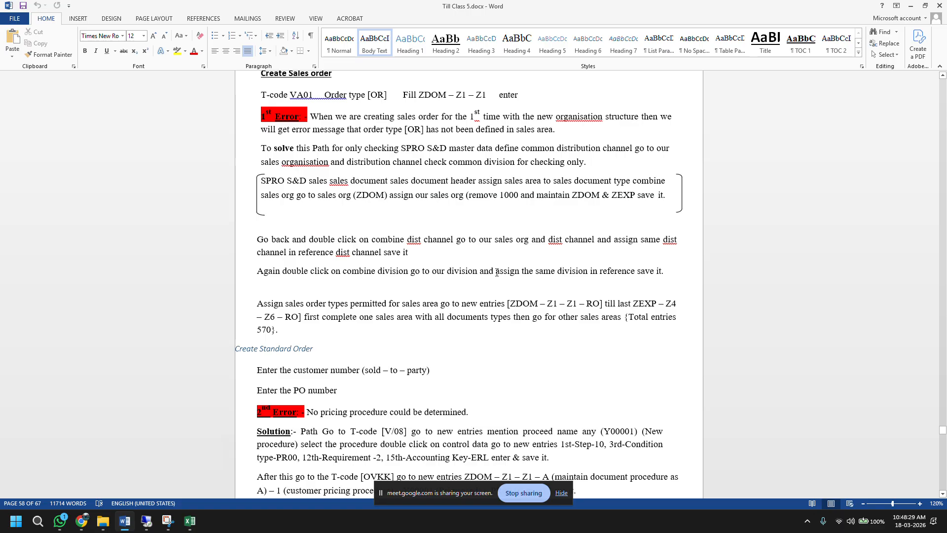
Highlight the 2nd Error line about the pricing procedure in the Word notes and go through its V/08 and OVKK solution
{"action": "scroll", "coordinate": [497, 272], "scroll_direction": "down", "scroll_amount": 4}
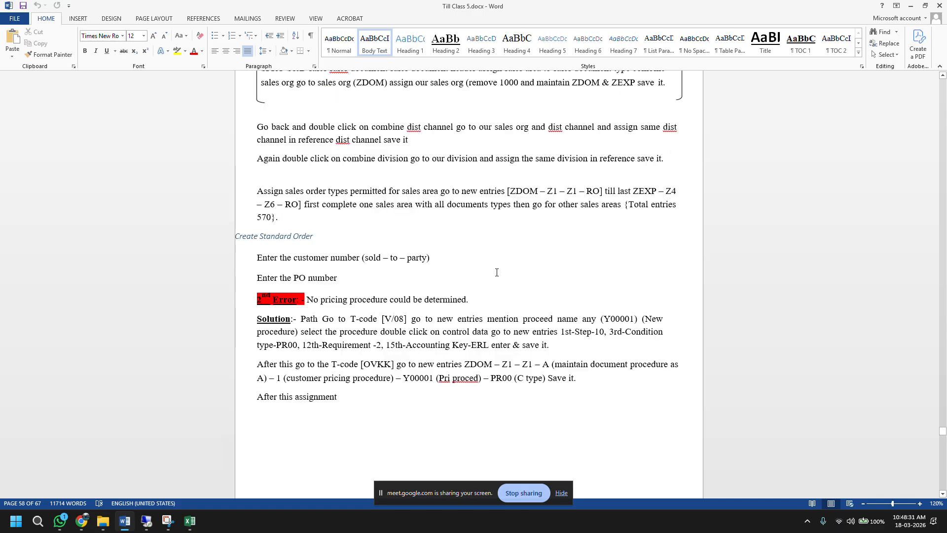
{"action": "left_click_drag", "start_coordinate": [478, 299], "coordinate": [259, 300]}
{"action": "left_click", "coordinate": [334, 319]}
{"action": "scroll", "coordinate": [473, 299], "scroll_direction": "down", "scroll_amount": 9}
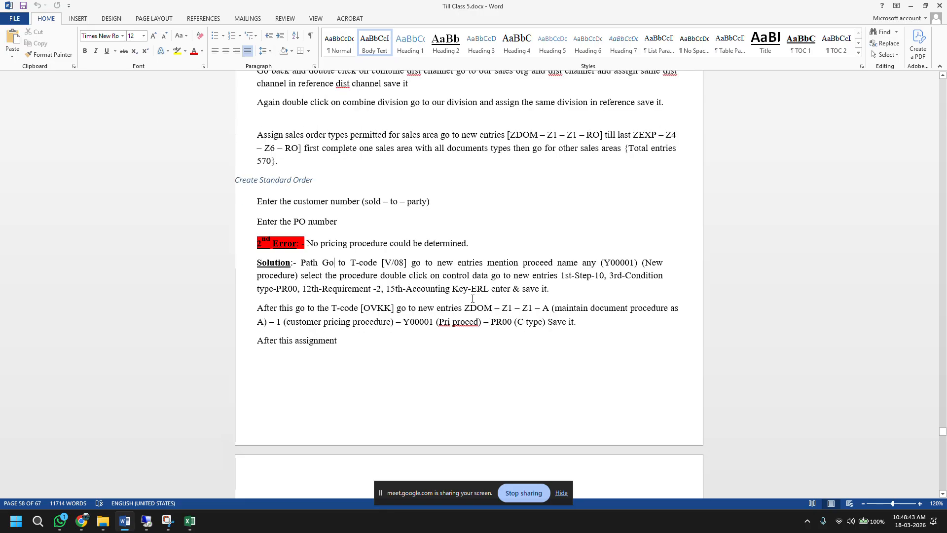
Review the notes on Condition Master, Posting the stocks and Errors 3 to 7, down to the Create Delivery section
{"action": "scroll", "coordinate": [472, 299], "scroll_direction": "down", "scroll_amount": 2}
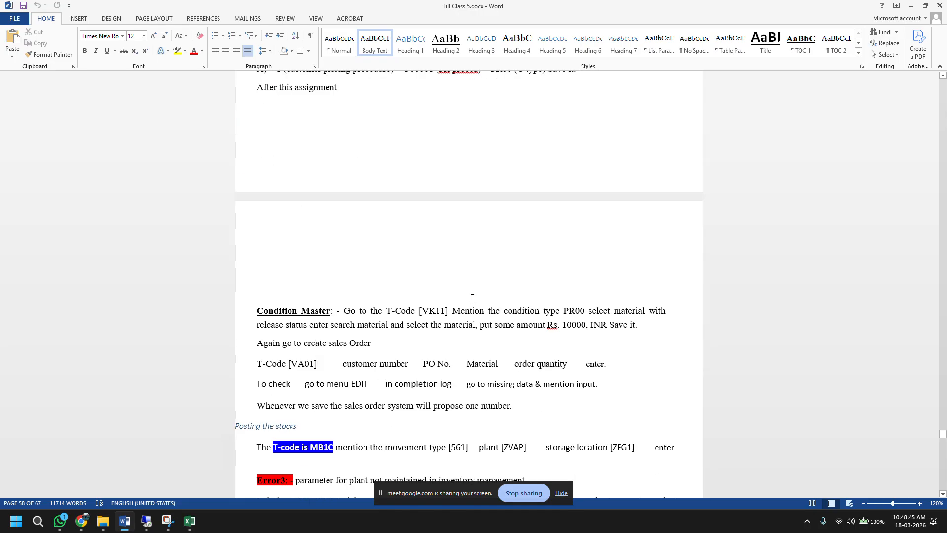
{"action": "scroll", "coordinate": [472, 299], "scroll_direction": "down", "scroll_amount": 2}
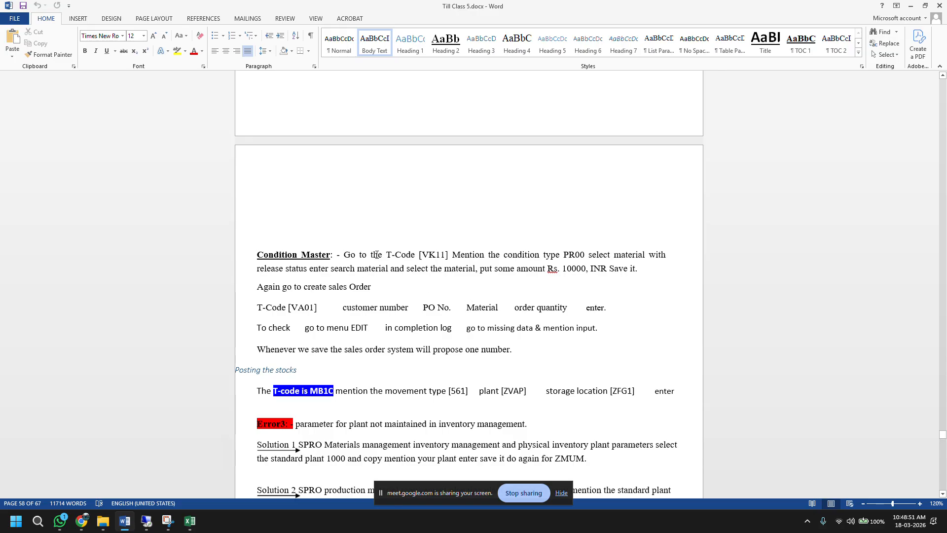
{"action": "scroll", "coordinate": [376, 255], "scroll_direction": "down", "scroll_amount": 7}
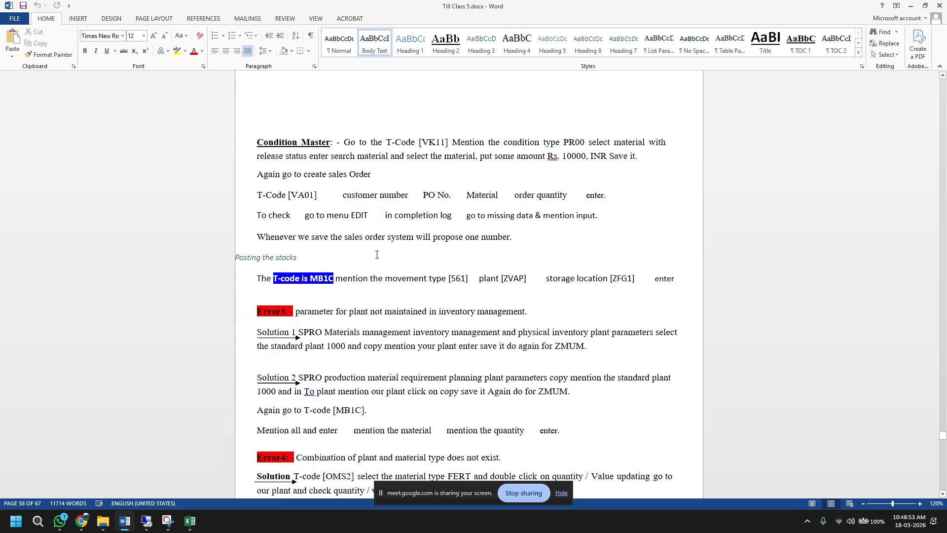
{"action": "scroll", "coordinate": [376, 254], "scroll_direction": "down", "scroll_amount": 10}
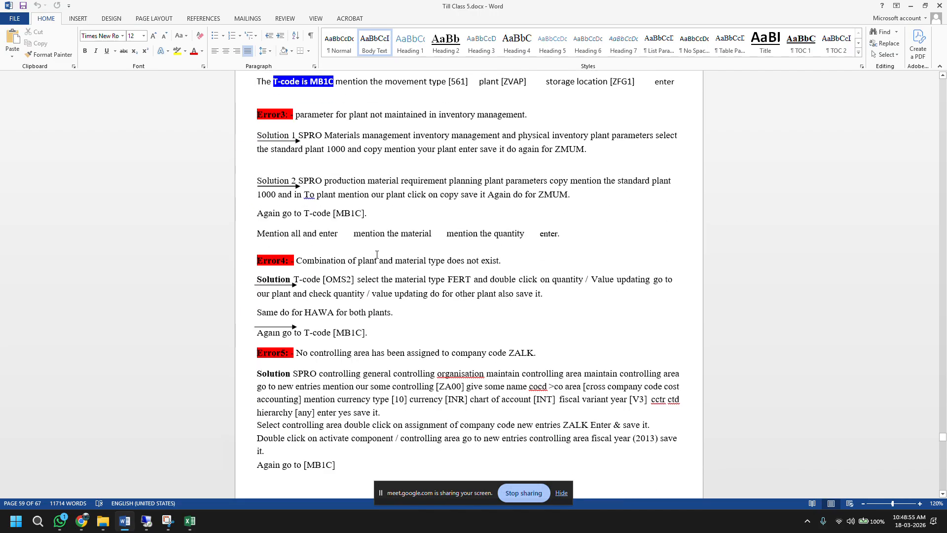
{"action": "scroll", "coordinate": [376, 255], "scroll_direction": "down", "scroll_amount": 2}
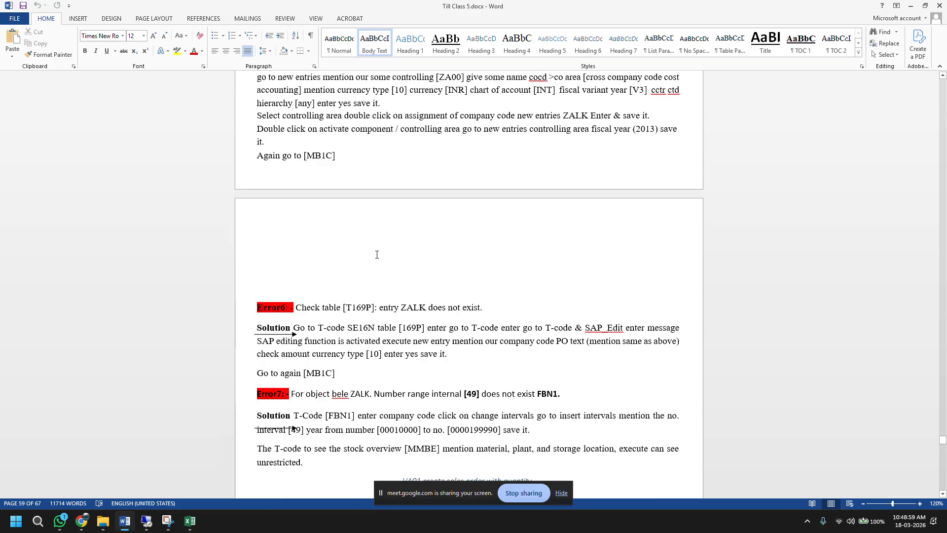
{"action": "scroll", "coordinate": [376, 255], "scroll_direction": "down", "scroll_amount": 5}
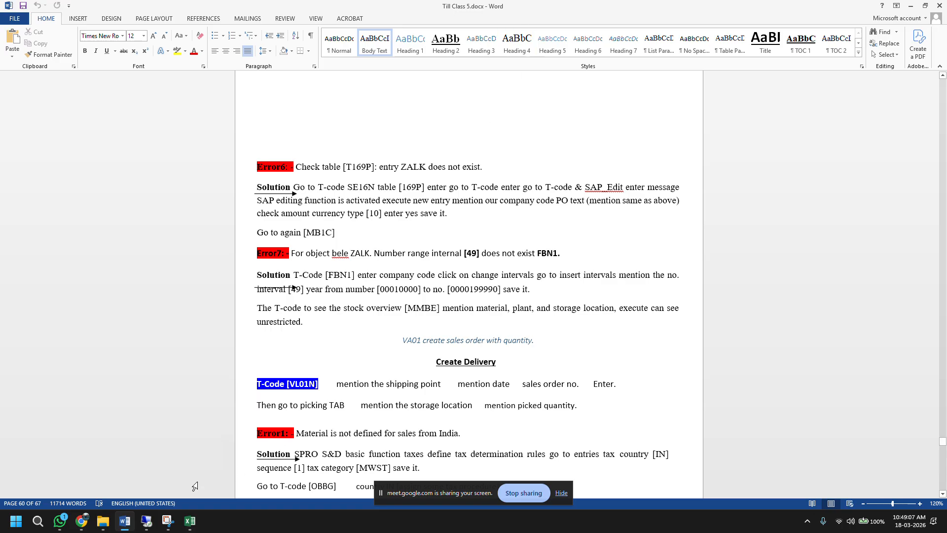
Switch to SAP, highlight order type OR on the Create Sales Documents screen, and return to the Word notes
{"action": "left_click", "coordinate": [146, 521]}
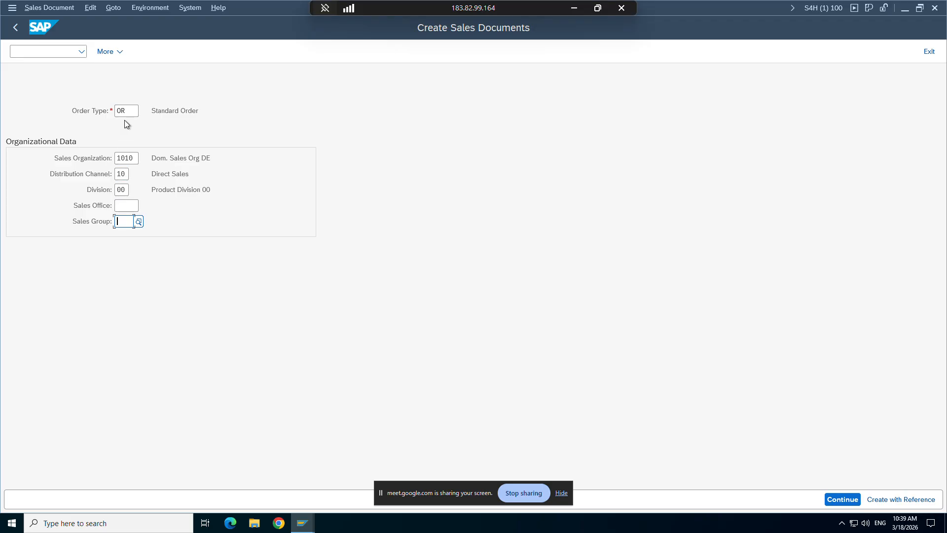
{"action": "left_click_drag", "start_coordinate": [126, 112], "coordinate": [114, 114]}
{"action": "left_click", "coordinate": [569, 14]}
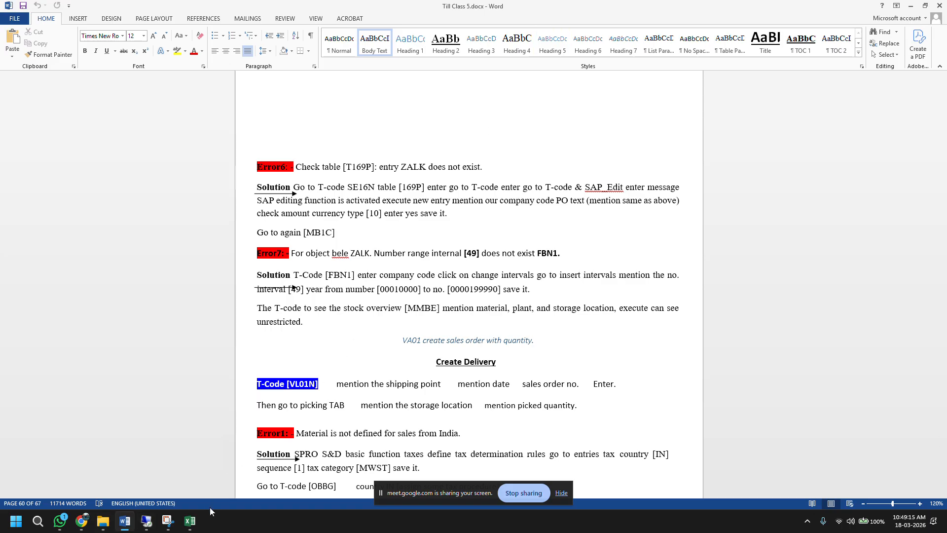
Switch to the Configuration.xlsx workbook in Excel and move the assignment list in L10:L18 of Sheet2 down to start at L20
{"action": "left_click", "coordinate": [191, 521]}
{"action": "left_click", "coordinate": [96, 491]}
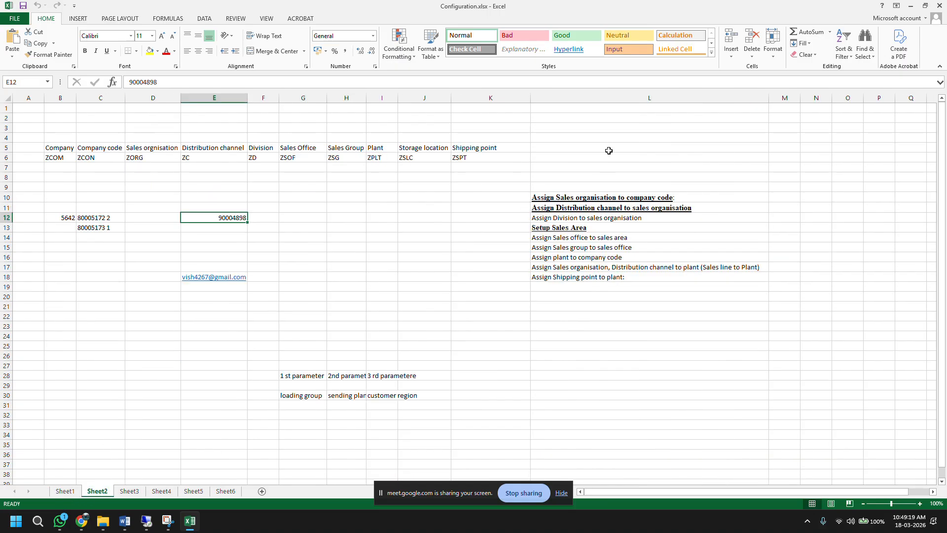
{"action": "left_click", "coordinate": [575, 148]}
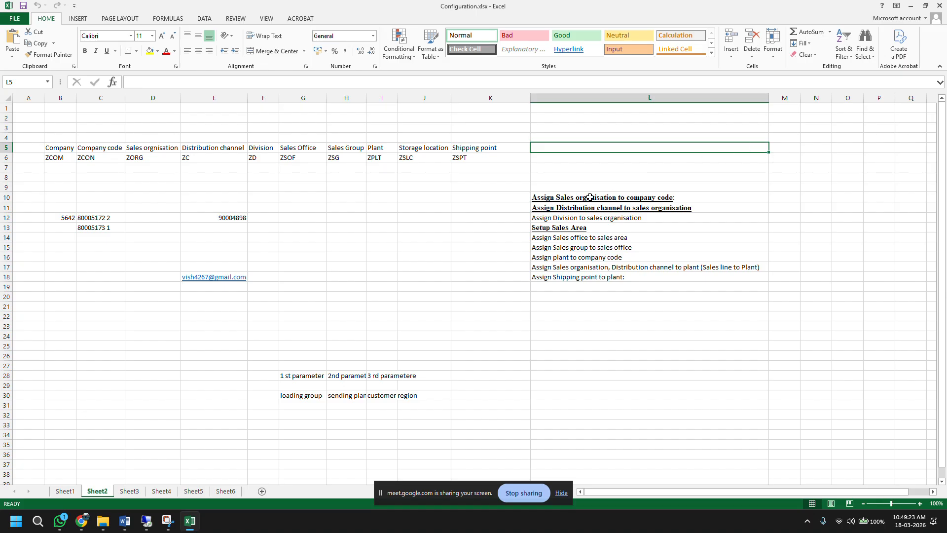
{"action": "left_click_drag", "start_coordinate": [591, 197], "coordinate": [583, 275]}
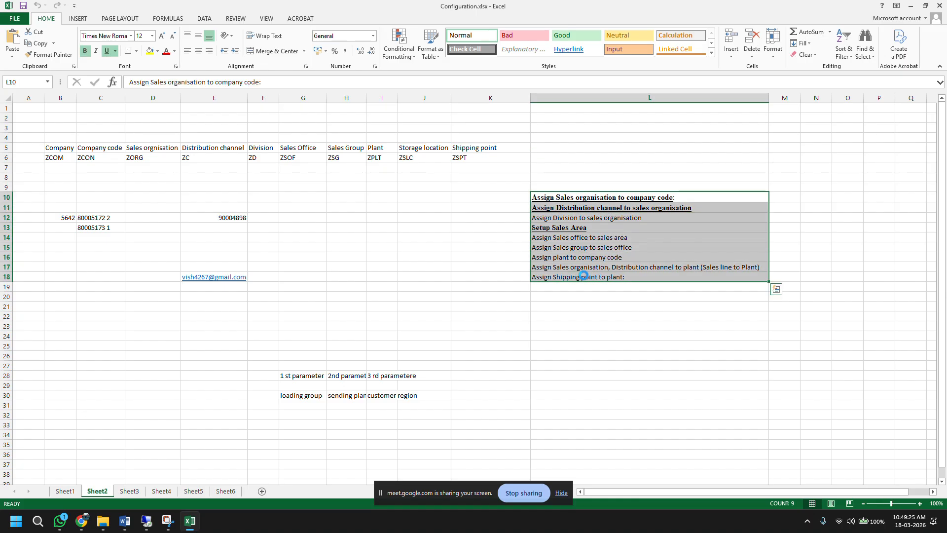
{"action": "key", "text": "ctrl+c"}
{"action": "left_click", "coordinate": [556, 295]}
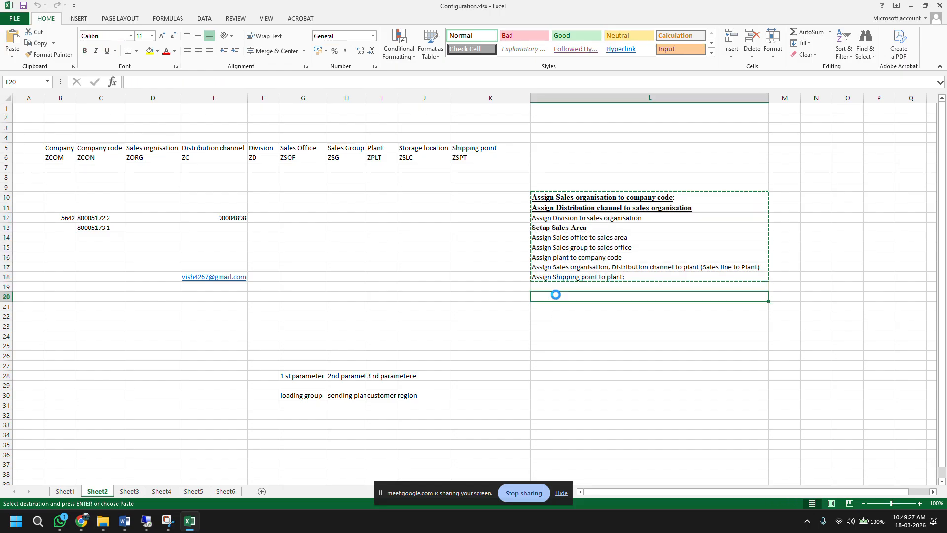
{"action": "key", "text": "ctrl+v"}
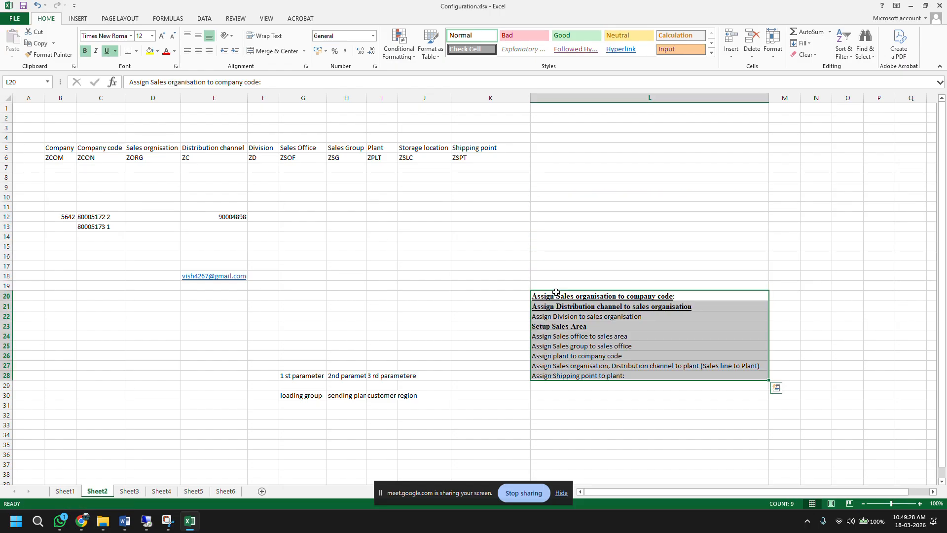
Add the headings Customer in L5 and Material in M5 after the Shipping point column
{"action": "left_click", "coordinate": [551, 149]}
{"action": "double_click", "coordinate": [552, 150]}
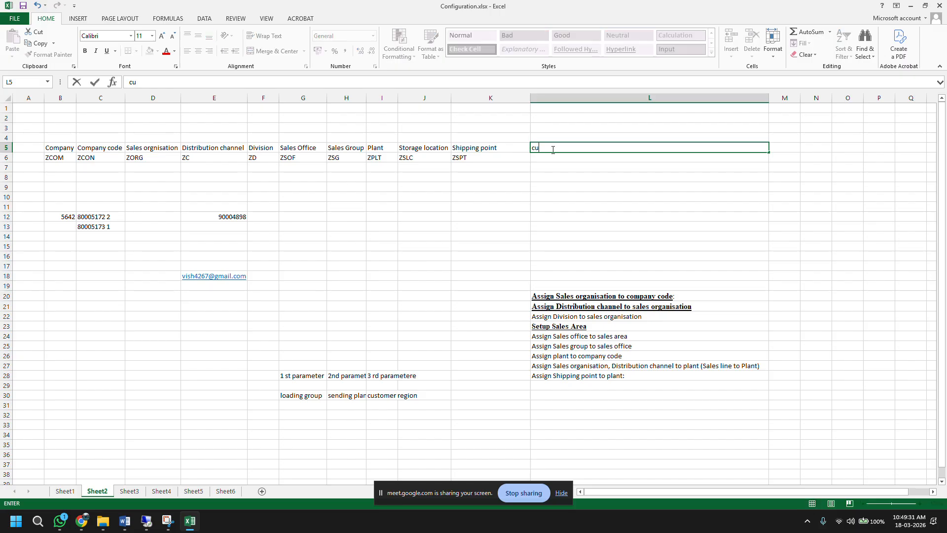
{"action": "type", "text": "Customer"}
{"action": "left_click", "coordinate": [780, 149]}
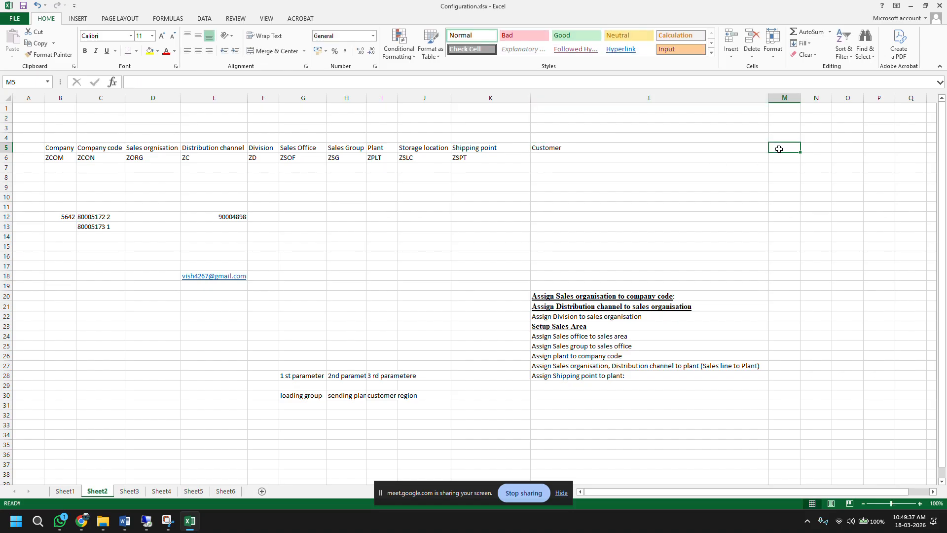
{"action": "type", "text": "Material"}
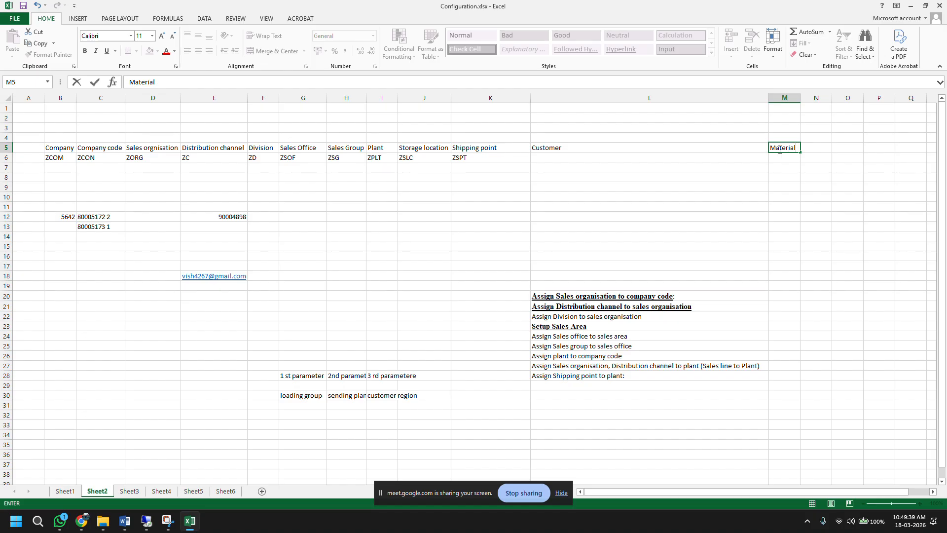
Enter the heading Document type in N5, next to Material
{"action": "left_click", "coordinate": [815, 145]}
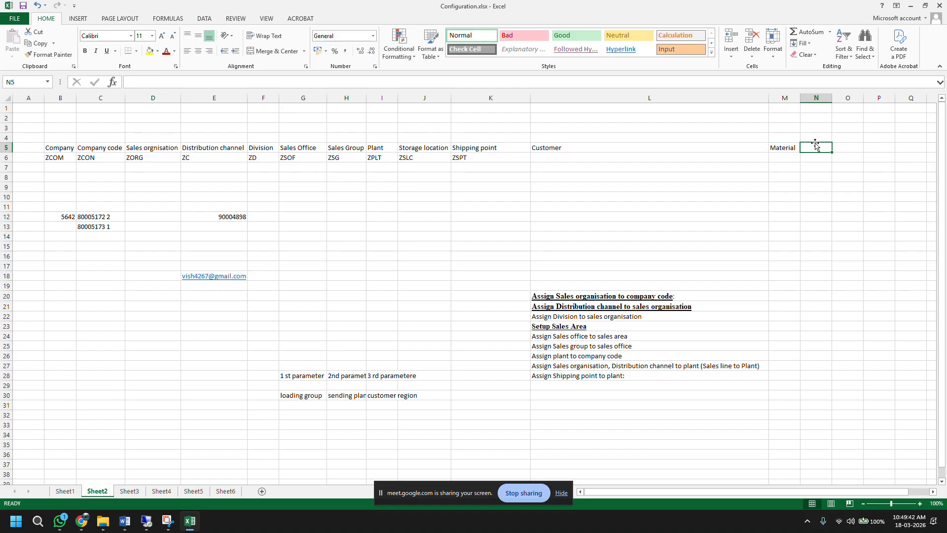
{"action": "type", "text": "OR"}
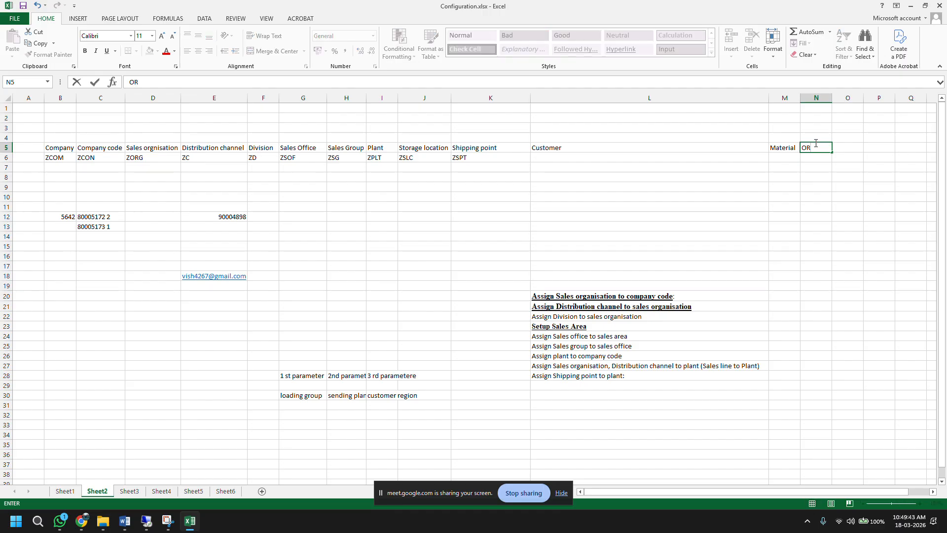
{"action": "key", "text": "BackSpace"}
{"action": "key", "text": "BackSpace"}
{"action": "type", "text": "Document type"}
{"action": "key", "text": "Return"}
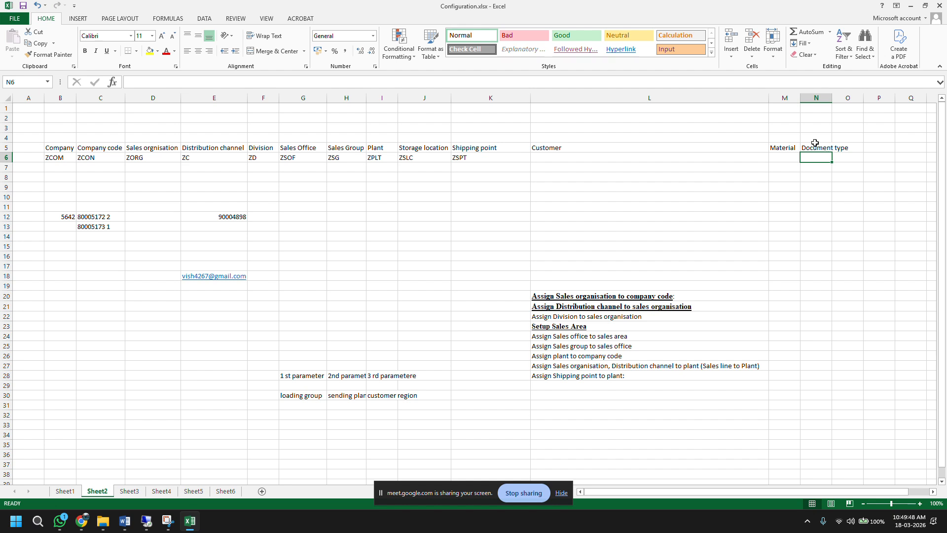
Enter "sales order" in N4 above the Document type heading and fit column N's width to its contents
{"action": "left_click", "coordinate": [818, 147]}
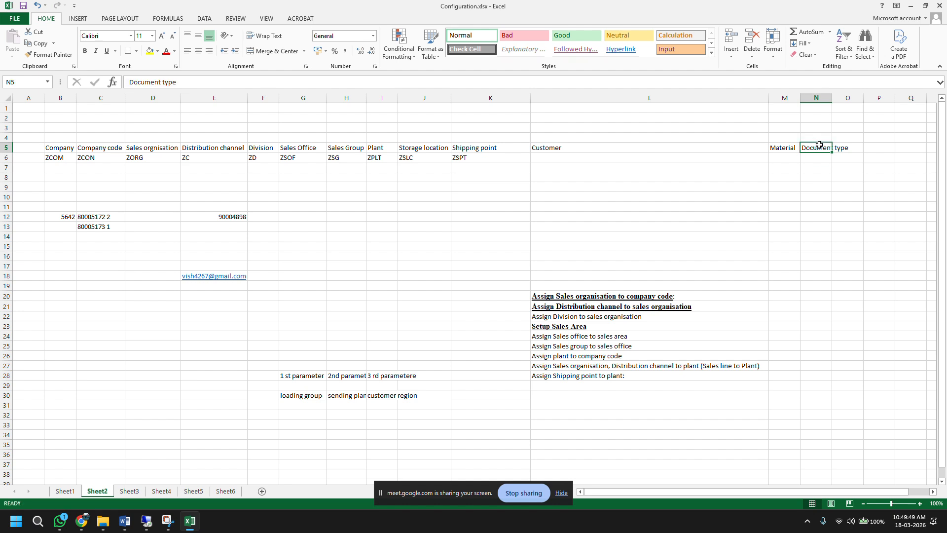
{"action": "left_click", "coordinate": [816, 138]}
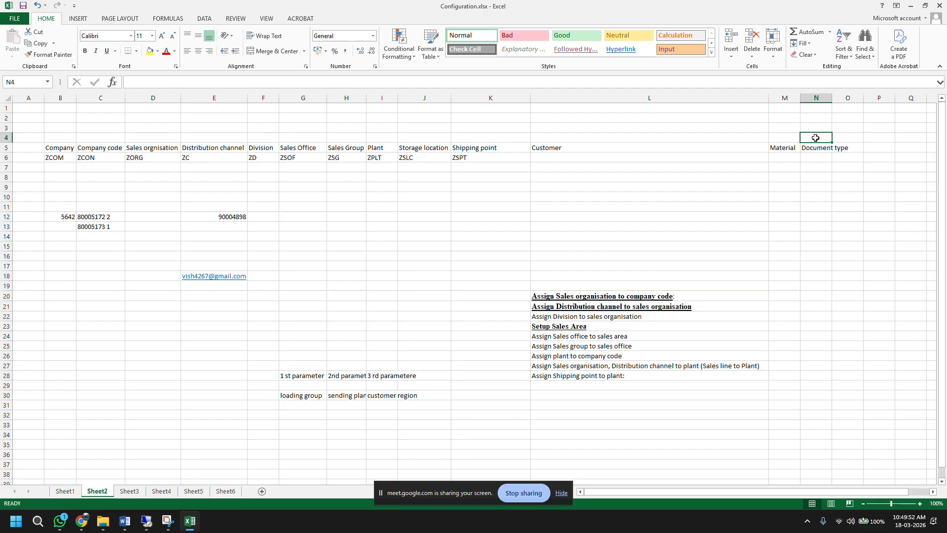
{"action": "type", "text": "sales o"}
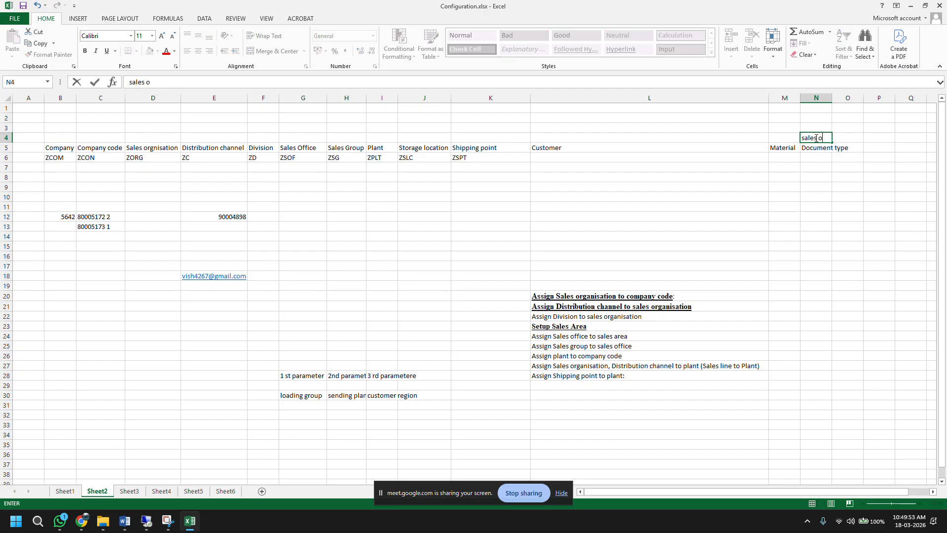
{"action": "type", "text": "rder"}
{"action": "key", "text": "Return"}
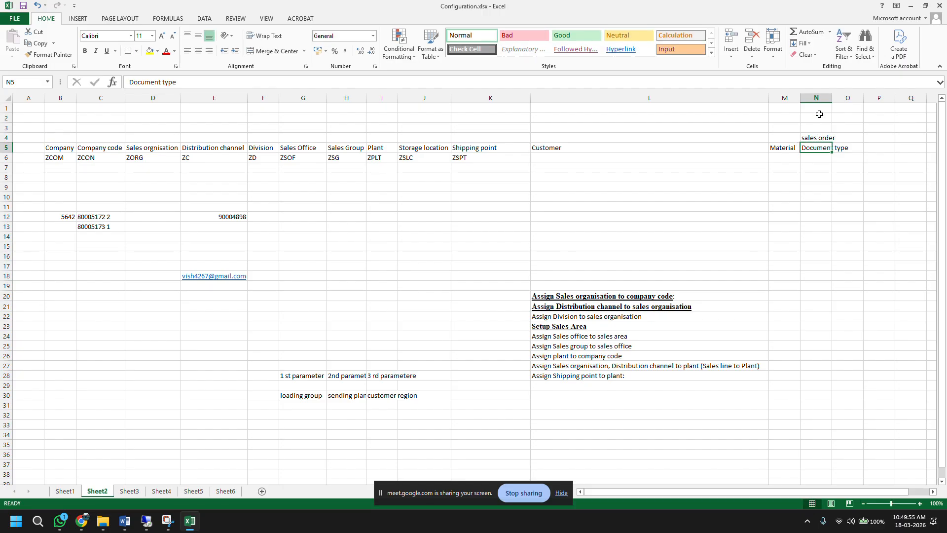
{"action": "double_click", "coordinate": [832, 98]}
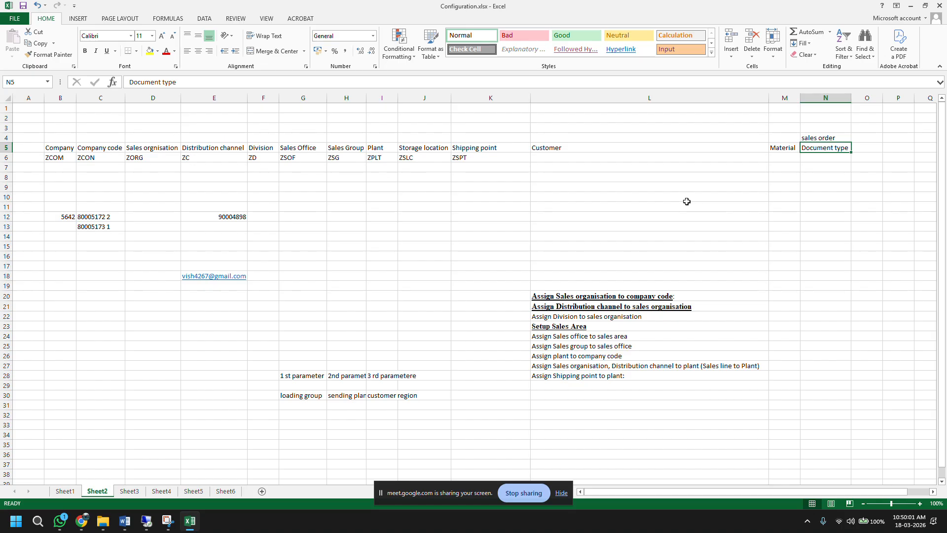
Return to the Word notes and look up the Create Sales order section with the 1st Error
{"action": "left_click", "coordinate": [125, 522]}
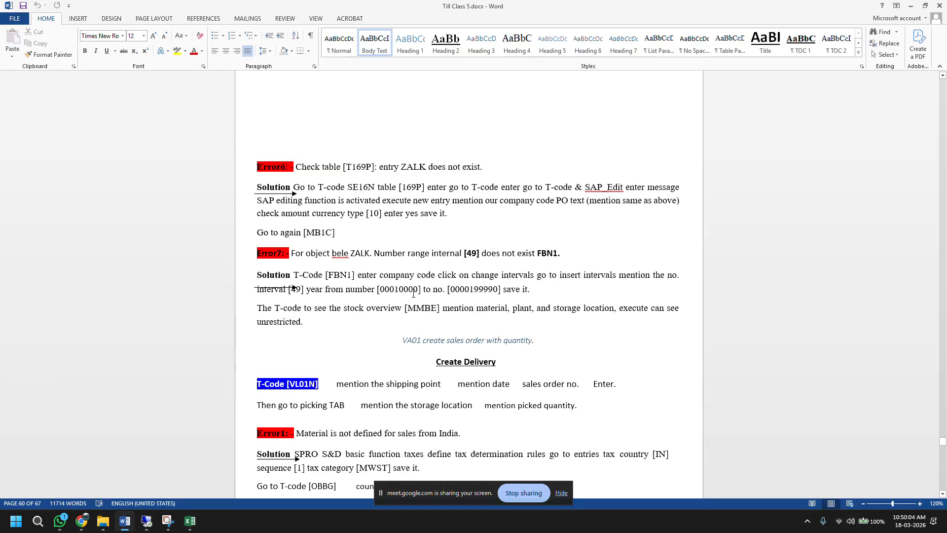
{"action": "scroll", "coordinate": [414, 294], "scroll_direction": "down", "scroll_amount": 15}
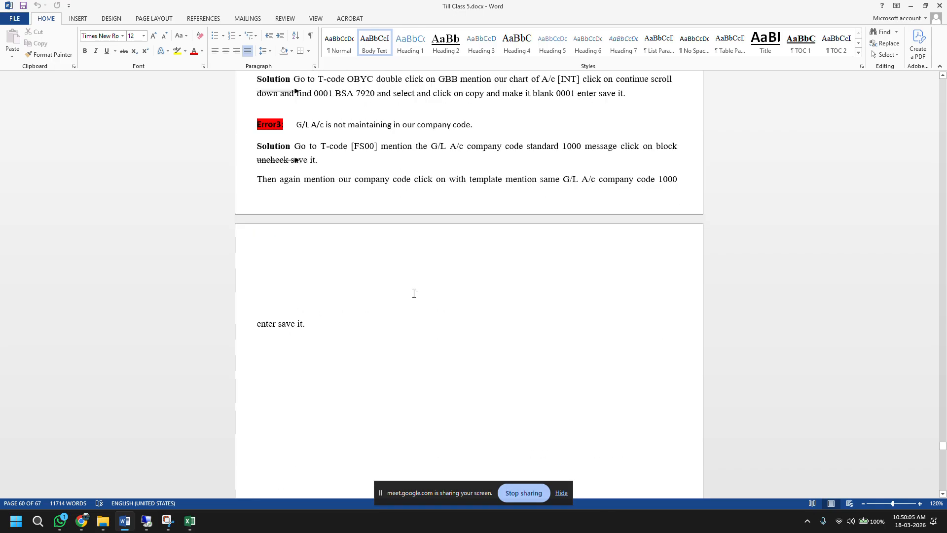
{"action": "scroll", "coordinate": [413, 294], "scroll_direction": "up", "scroll_amount": 20}
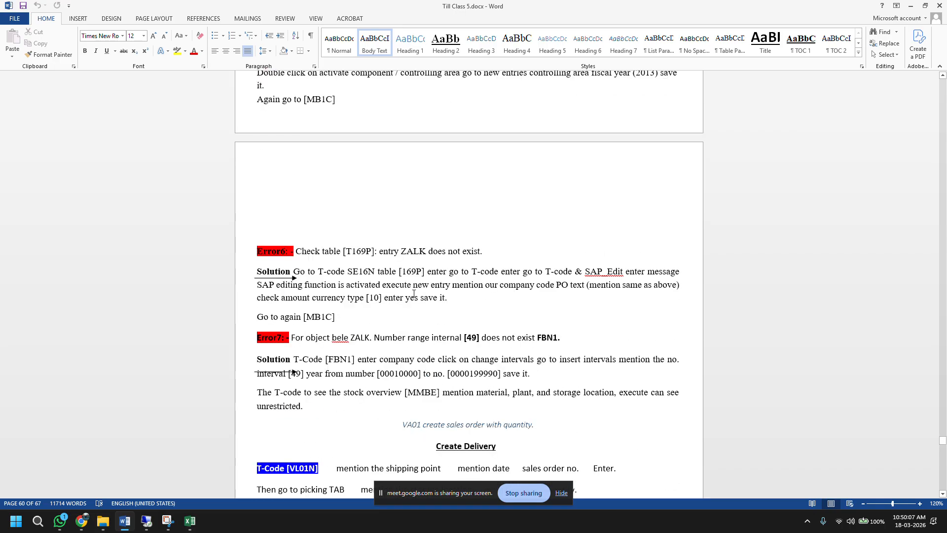
{"action": "scroll", "coordinate": [413, 294], "scroll_direction": "up", "scroll_amount": 20}
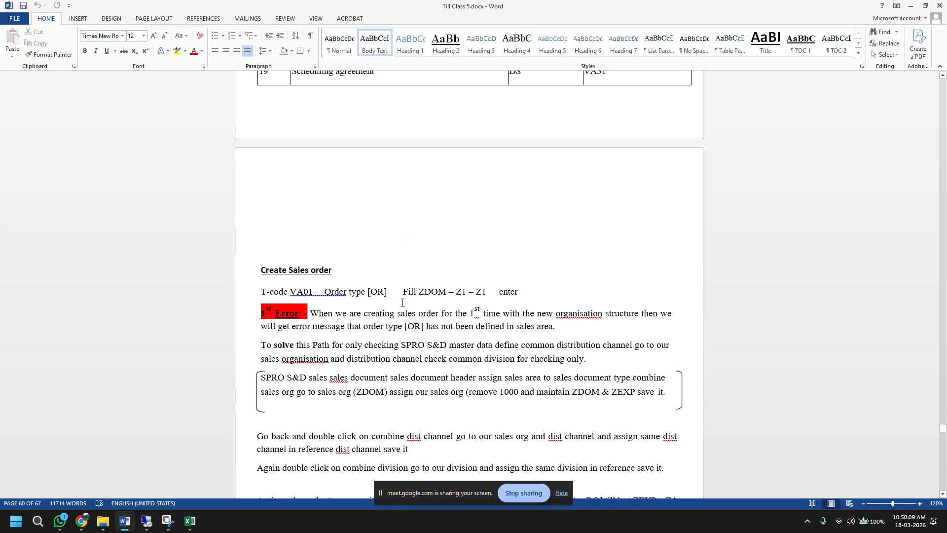
Switch to the remote SAP session, run the SPRO transaction and display the SAP Reference IMG
{"action": "left_click", "coordinate": [147, 521]}
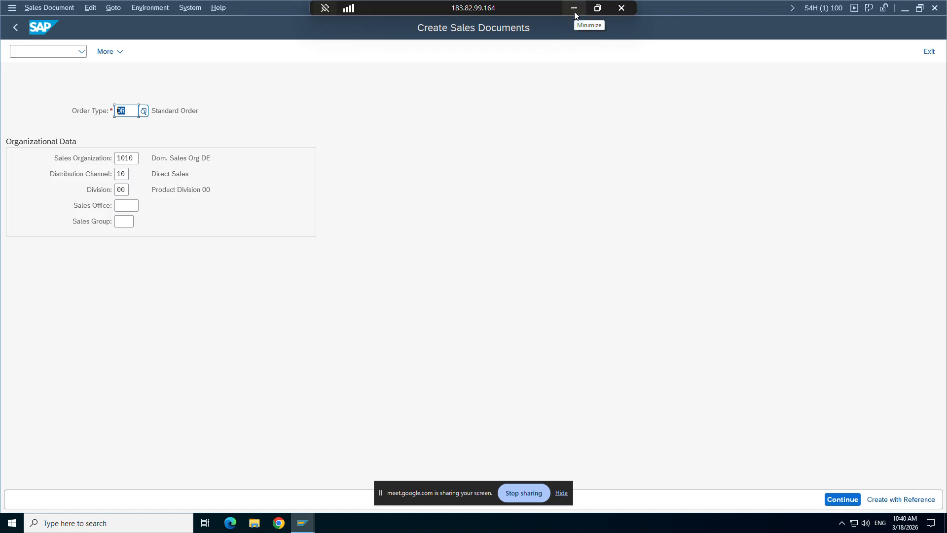
{"action": "left_click", "coordinate": [26, 51]}
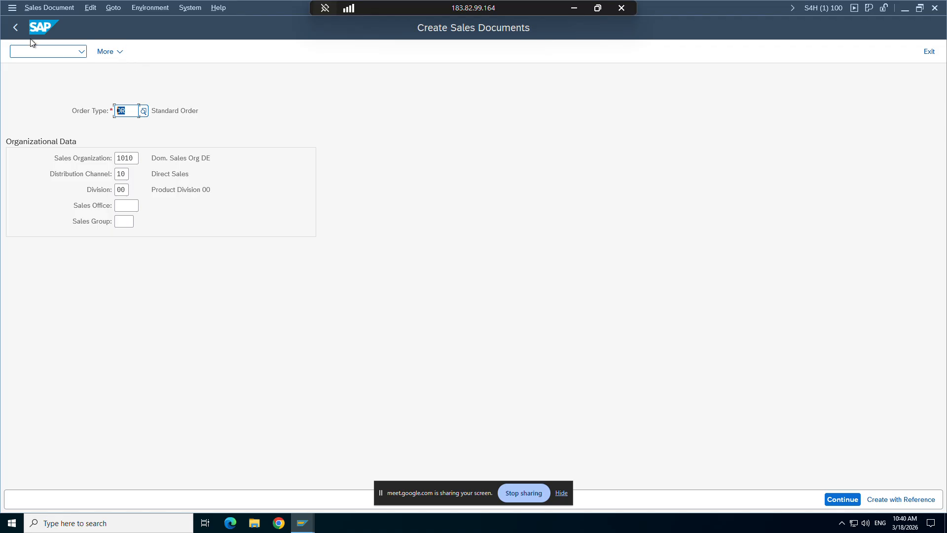
{"action": "type", "text": "/nspro"}
{"action": "key", "text": "Return"}
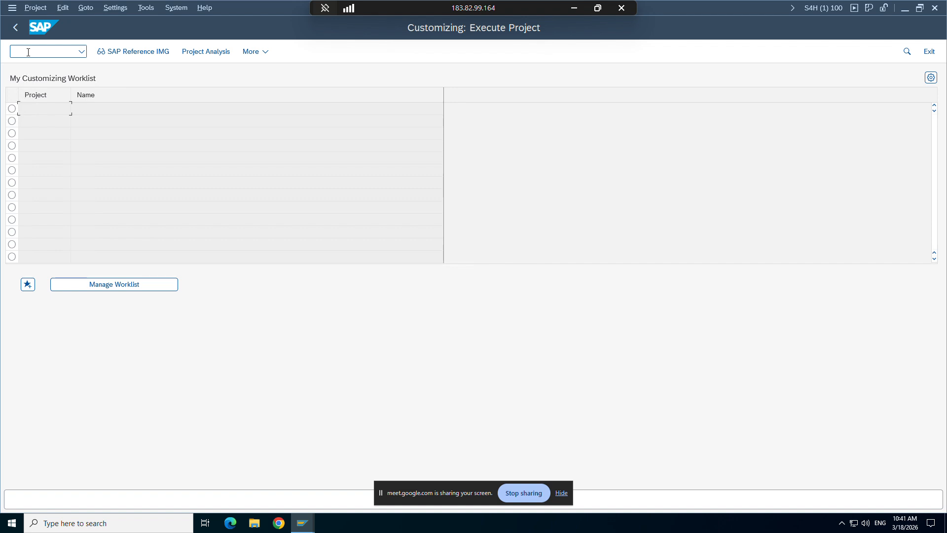
{"action": "left_click", "coordinate": [129, 56]}
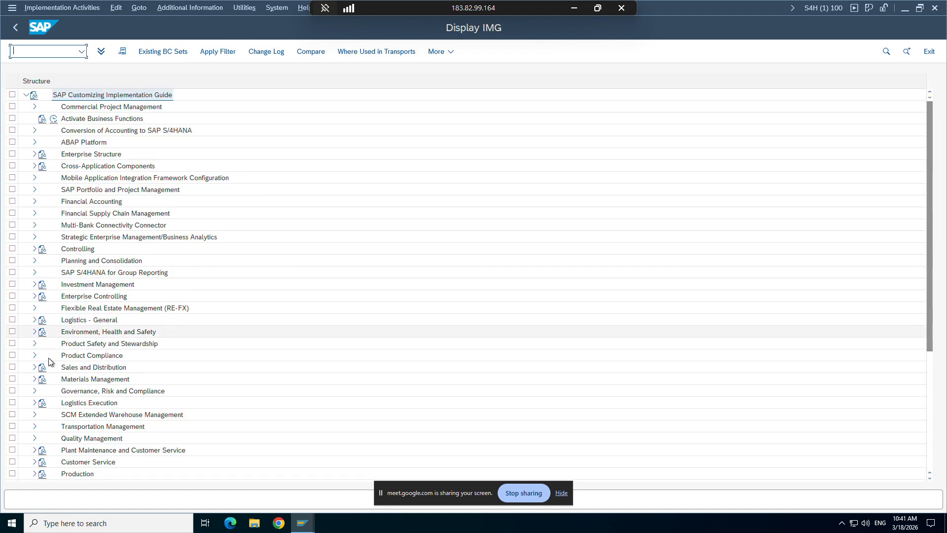
Open Define Sales Document Types under Sales and Distribution, Sales, Sales Documents, Sales Document Header in the IMG structure
{"action": "left_click", "coordinate": [33, 367]}
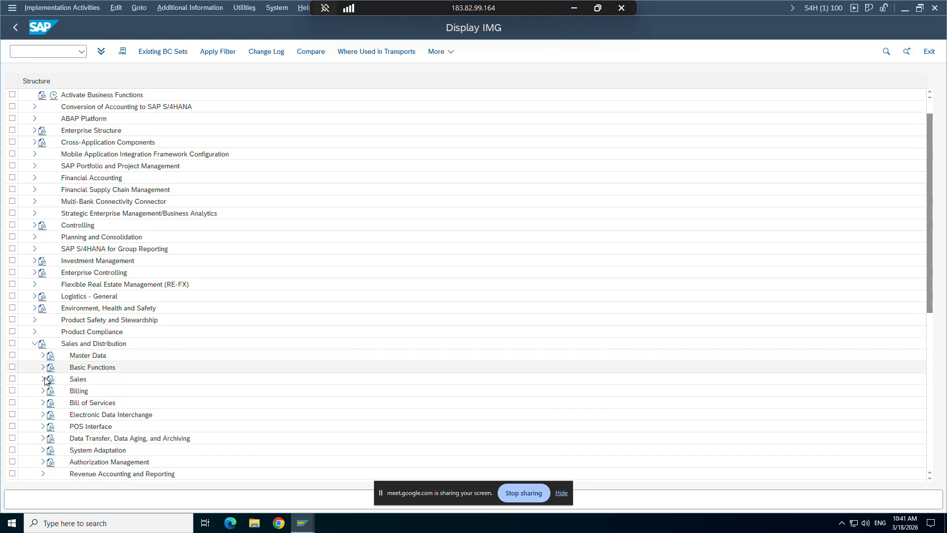
{"action": "left_click", "coordinate": [43, 380]}
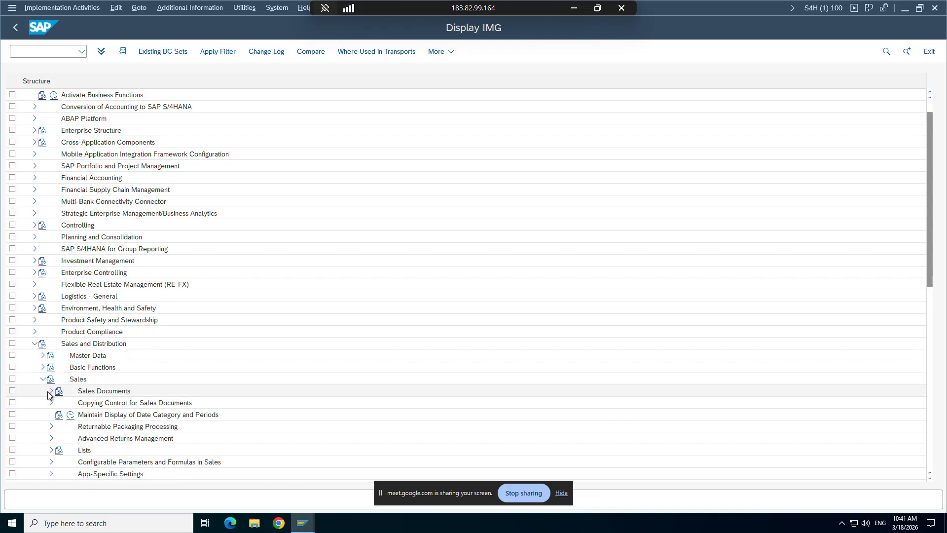
{"action": "left_click", "coordinate": [50, 391]}
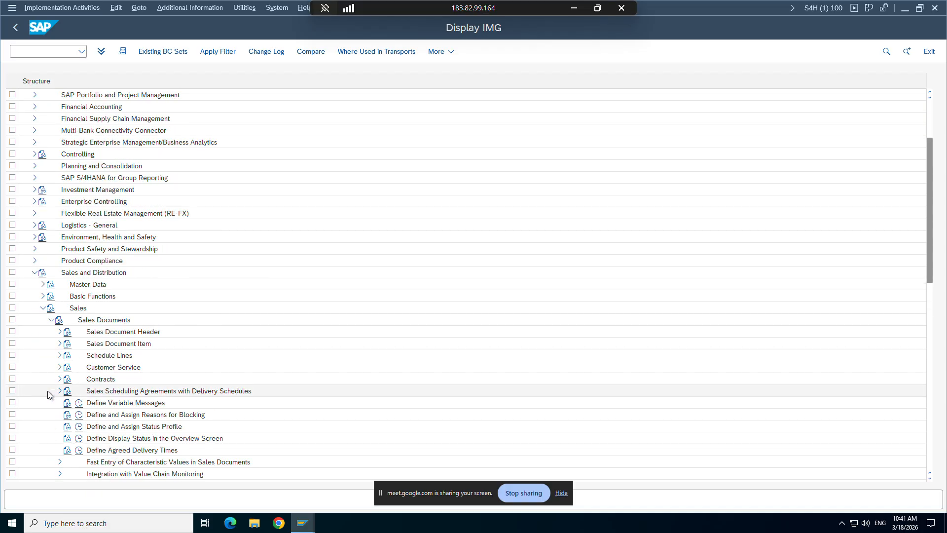
{"action": "left_click", "coordinate": [60, 333]}
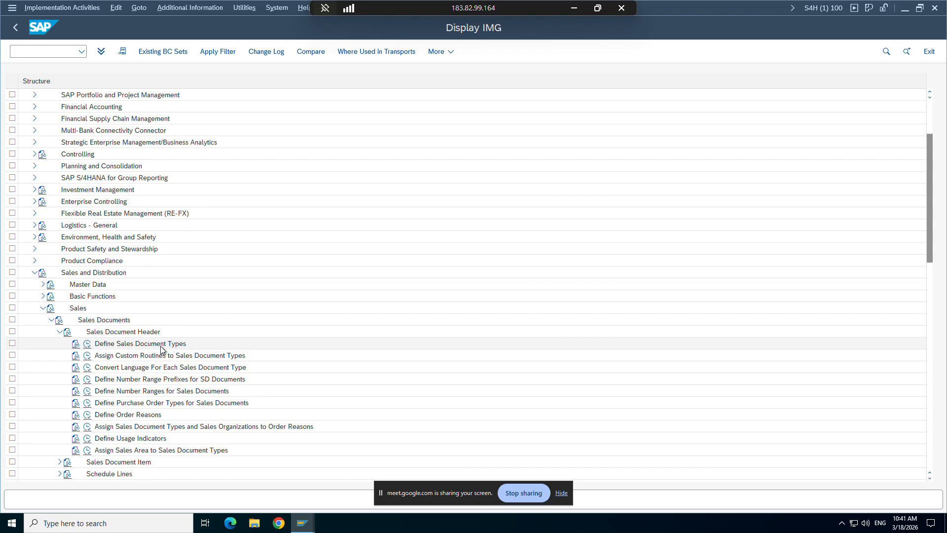
{"action": "left_click", "coordinate": [87, 344]}
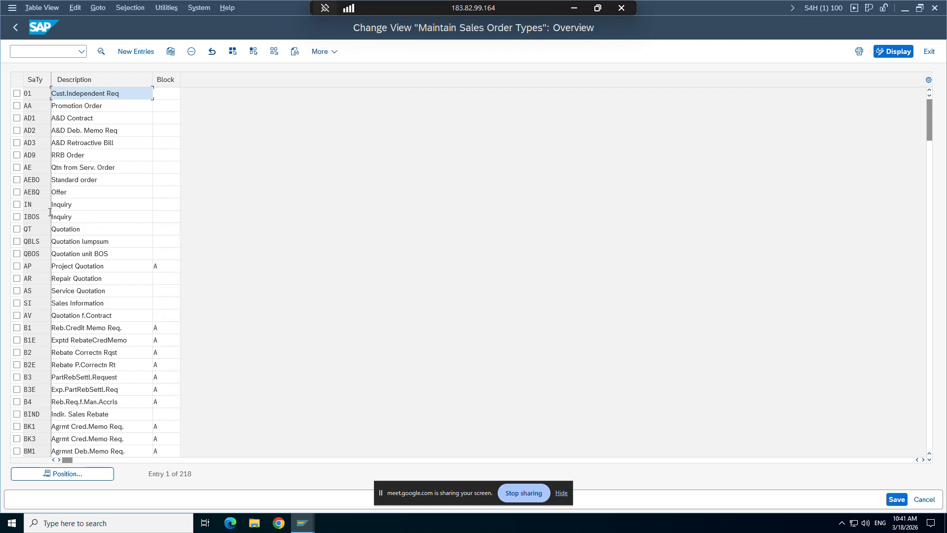
Inspect the details of sales document type IN (Inquiry), return to the overview and point out the QT Quotation type
{"action": "double_click", "coordinate": [37, 205]}
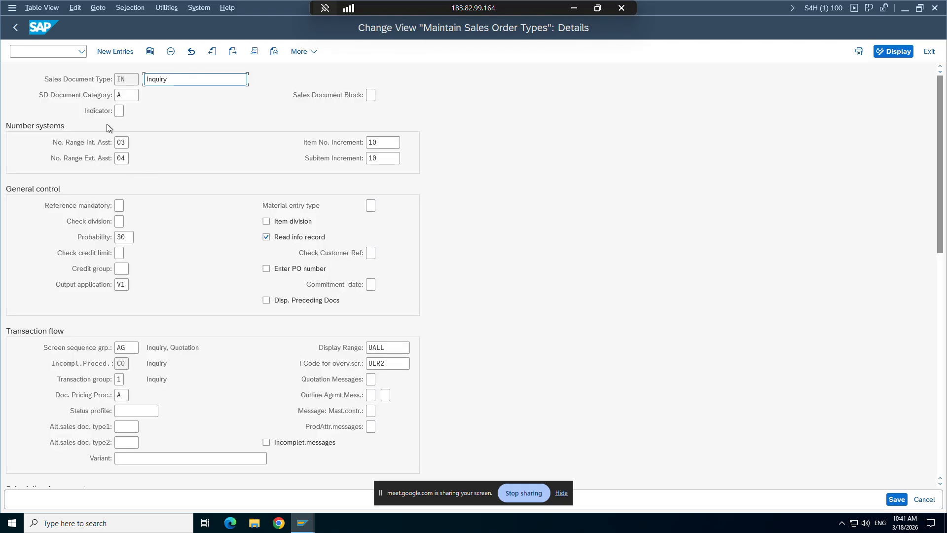
{"action": "left_click", "coordinate": [126, 98]}
{"action": "left_click", "coordinate": [16, 27]}
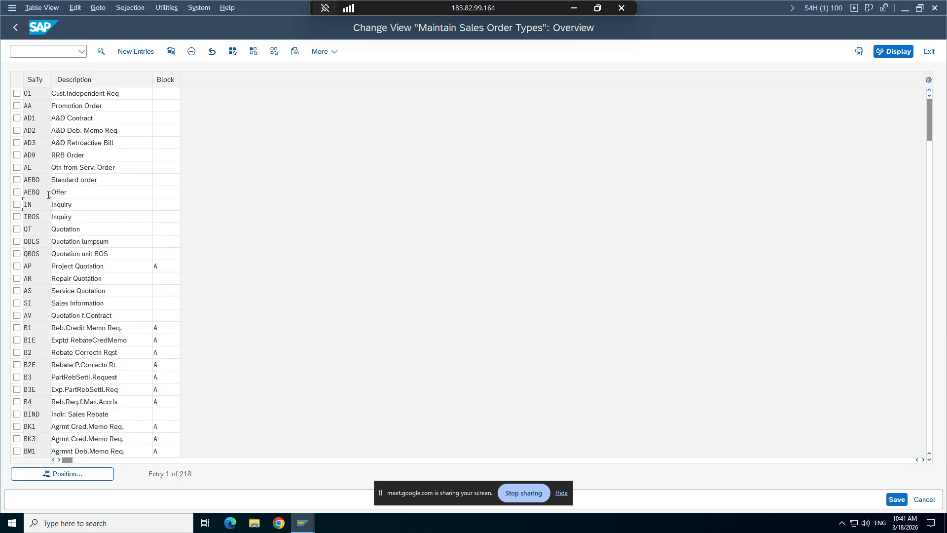
{"action": "left_click", "coordinate": [85, 231]}
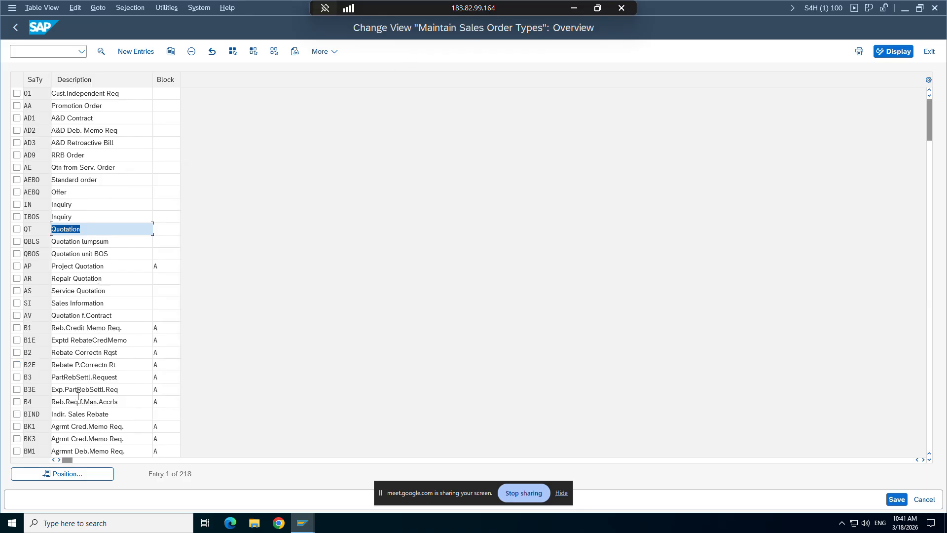
Position the sales order types list at document type OR
{"action": "left_click", "coordinate": [61, 475]}
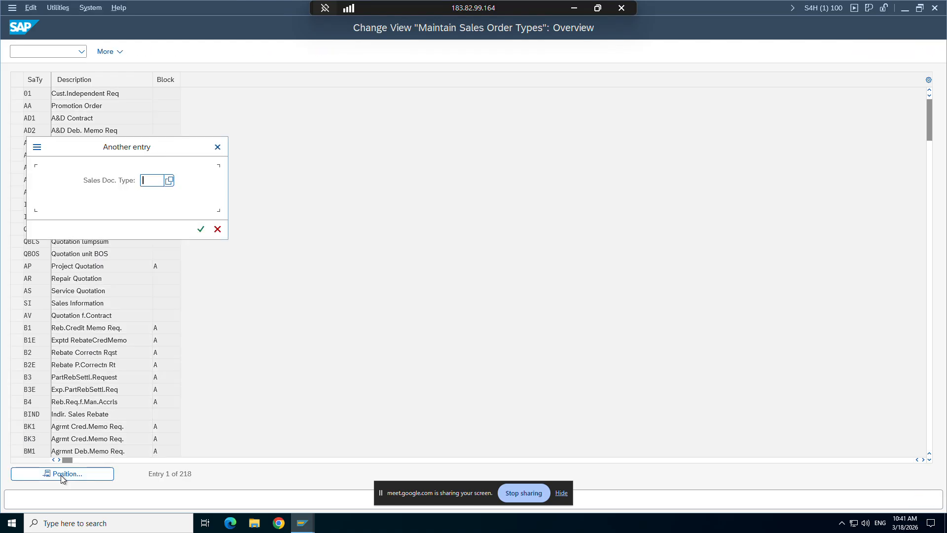
{"action": "type", "text": "uor"}
{"action": "key", "text": "BackSpace"}
{"action": "key", "text": "BackSpace"}
{"action": "key", "text": "BackSpace"}
{"action": "type", "text": "or"}
{"action": "key", "text": "Return"}
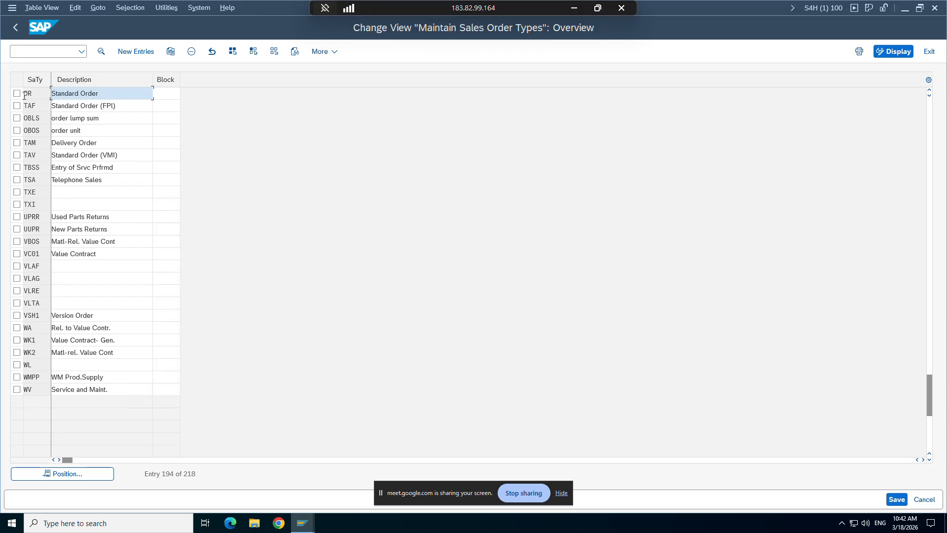
Copy document type OR as ZOR9 with the description "Standard Order 10AM"
{"action": "left_click", "coordinate": [17, 93]}
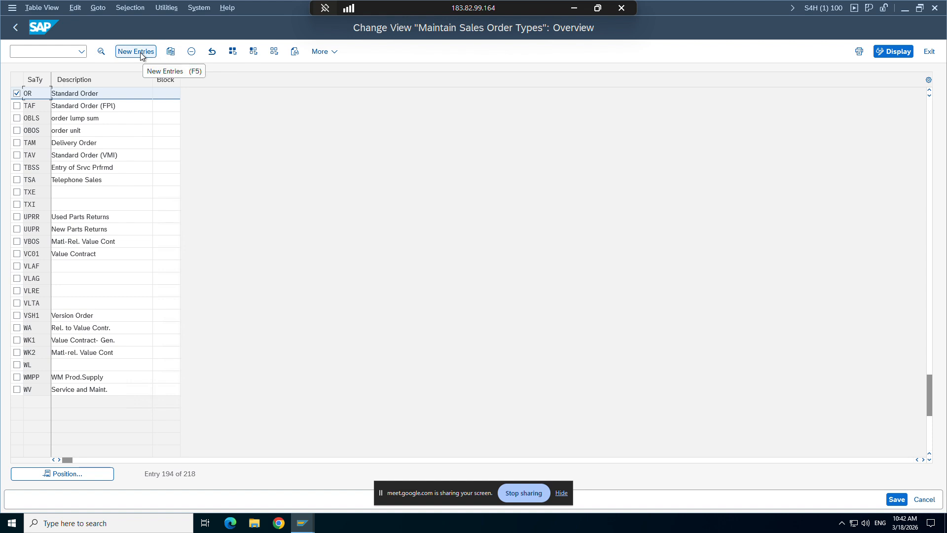
{"action": "left_click", "coordinate": [171, 52]}
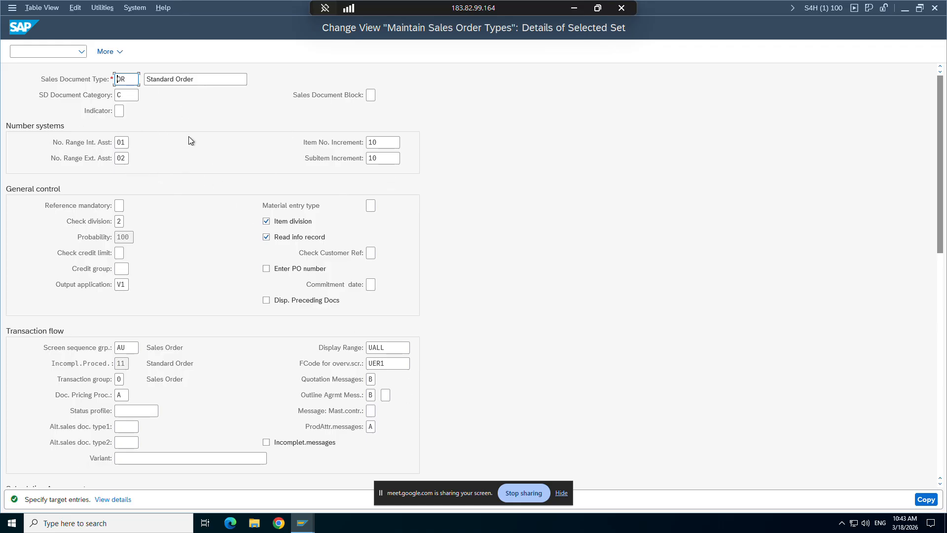
{"action": "type", "text": "ZOR9"}
{"action": "left_click", "coordinate": [208, 80]}
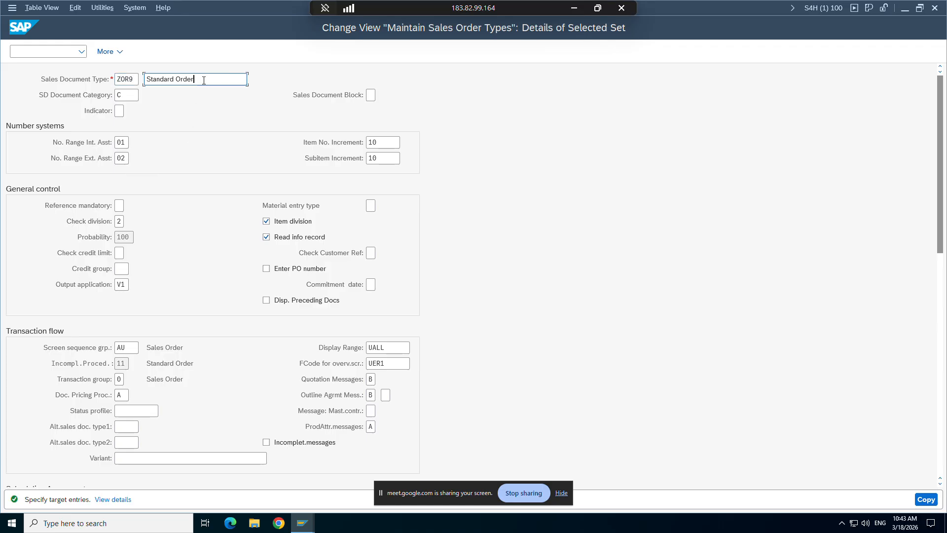
{"action": "type", "text": "10AM"}
{"action": "key", "text": "Return"}
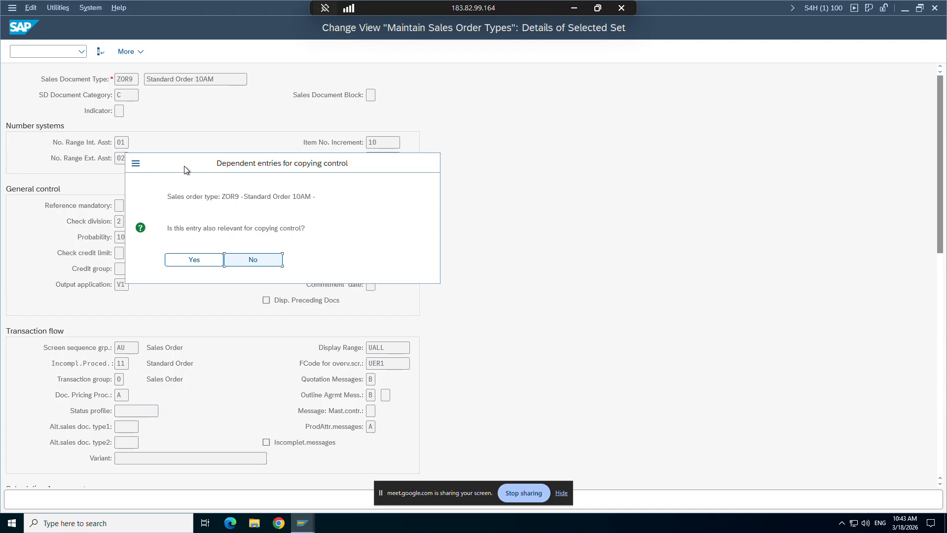
Highlight the new order type's description in the copying control dialog and mark ZOR9 as relevant for copying control
{"action": "left_click_drag", "start_coordinate": [185, 167], "coordinate": [265, 209]}
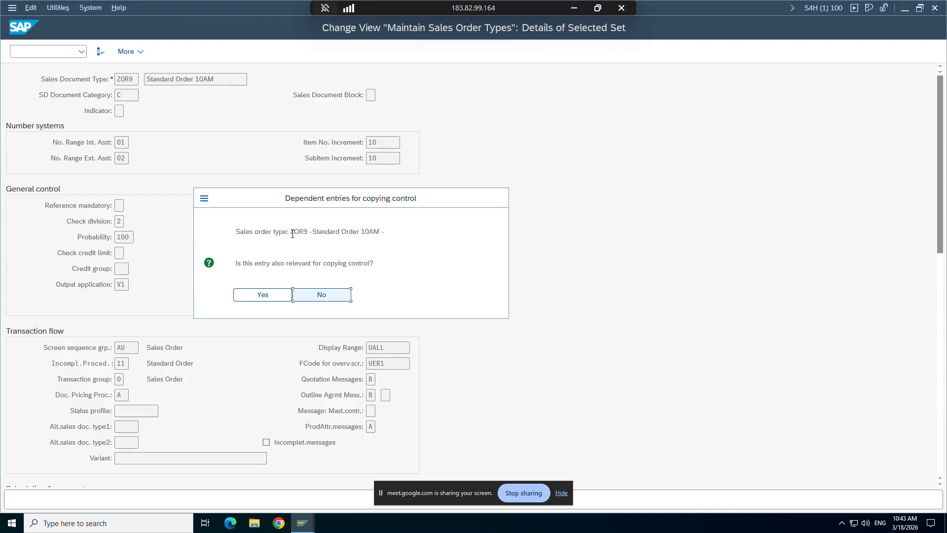
{"action": "left_click_drag", "start_coordinate": [291, 233], "coordinate": [384, 234]}
{"action": "left_click", "coordinate": [312, 233]}
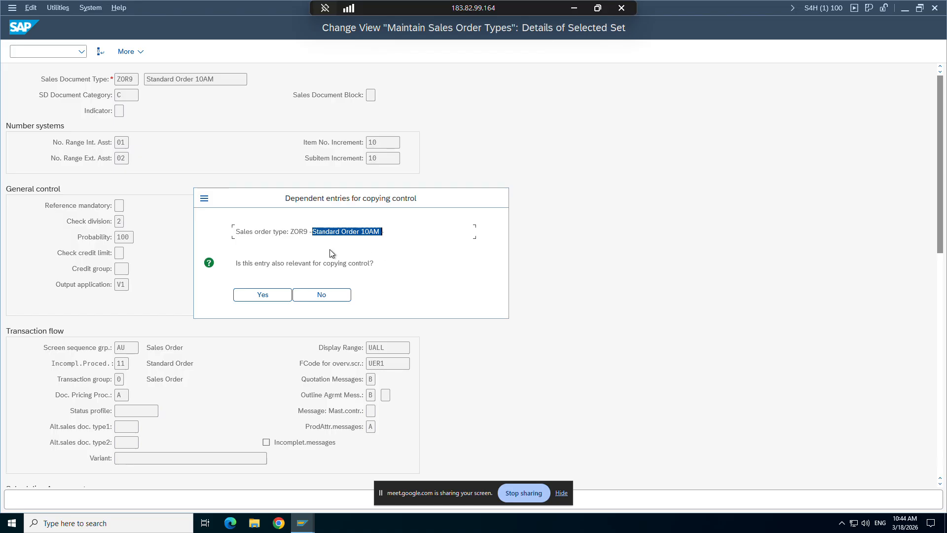
{"action": "left_click", "coordinate": [264, 298]}
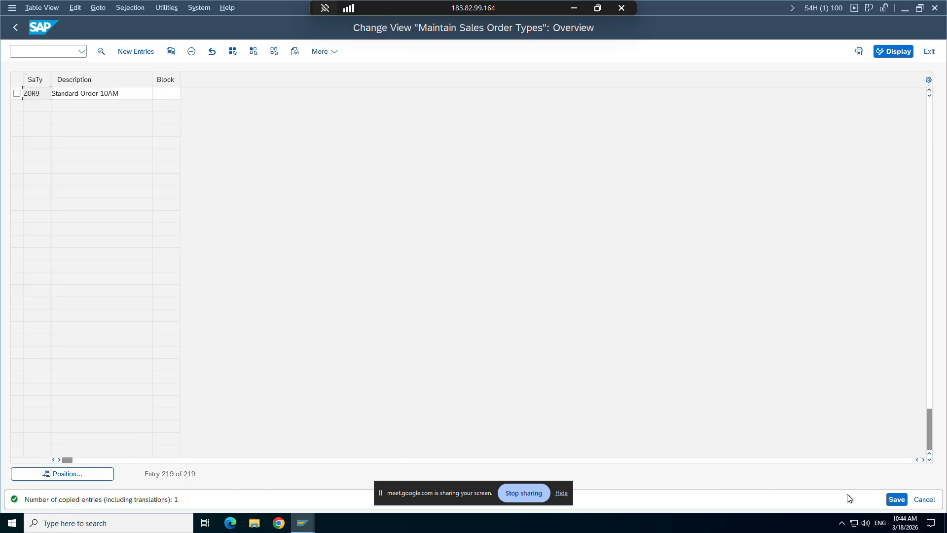
Save the new order type in the proposed customizing request, accept the transport object list and return to the IMG structure
{"action": "left_click", "coordinate": [897, 500]}
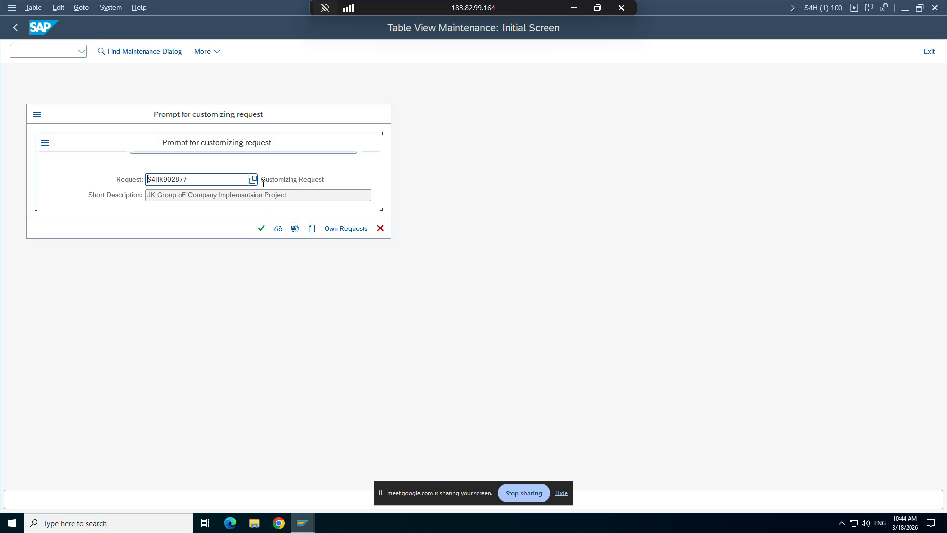
{"action": "left_click_drag", "start_coordinate": [261, 180], "coordinate": [332, 181]}
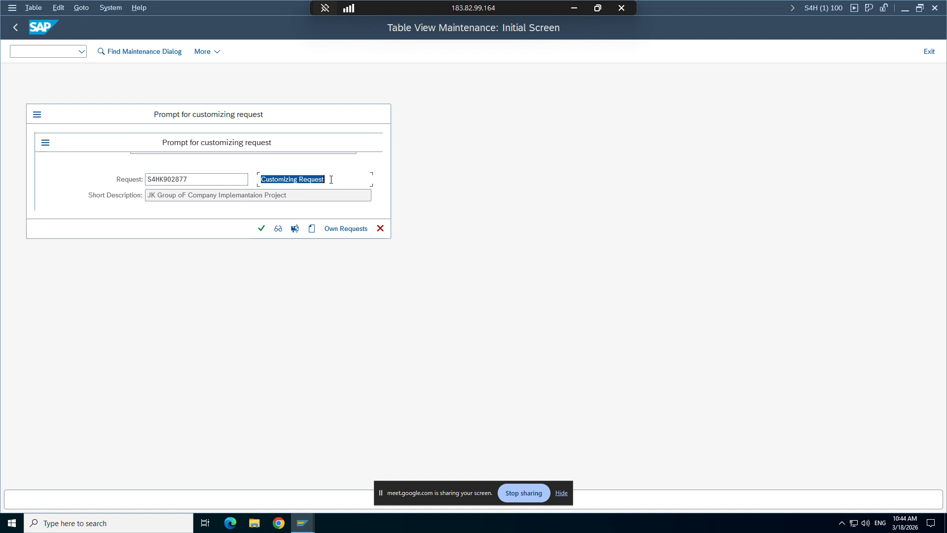
{"action": "left_click", "coordinate": [265, 228]}
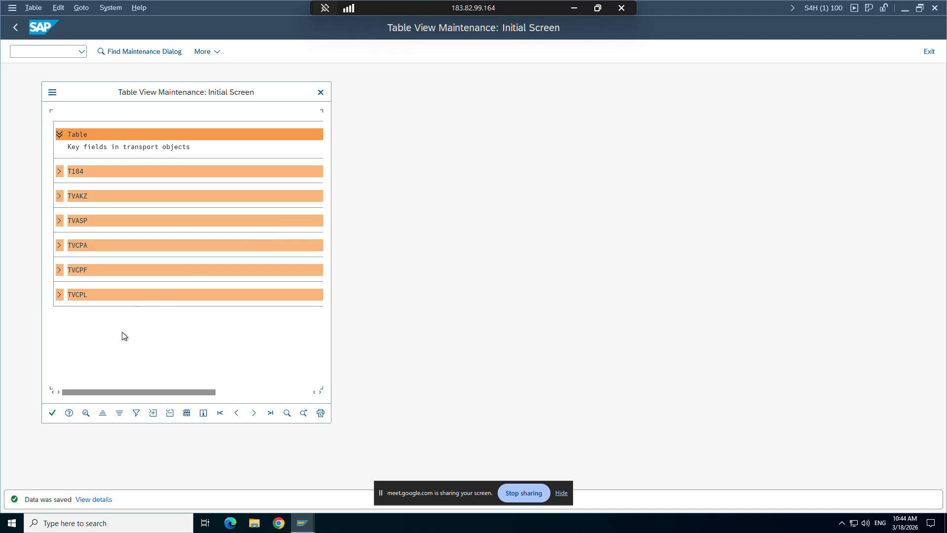
{"action": "left_click", "coordinate": [53, 412]}
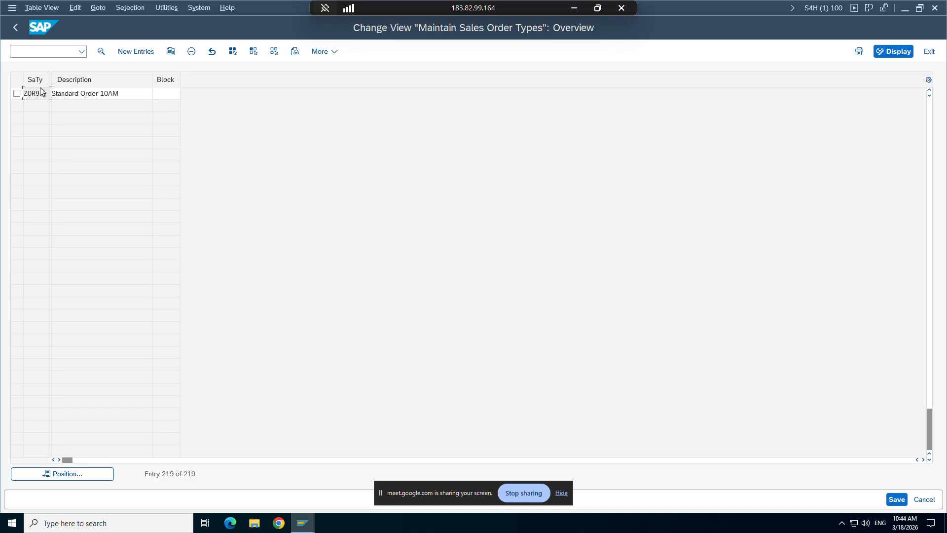
{"action": "left_click", "coordinate": [15, 27]}
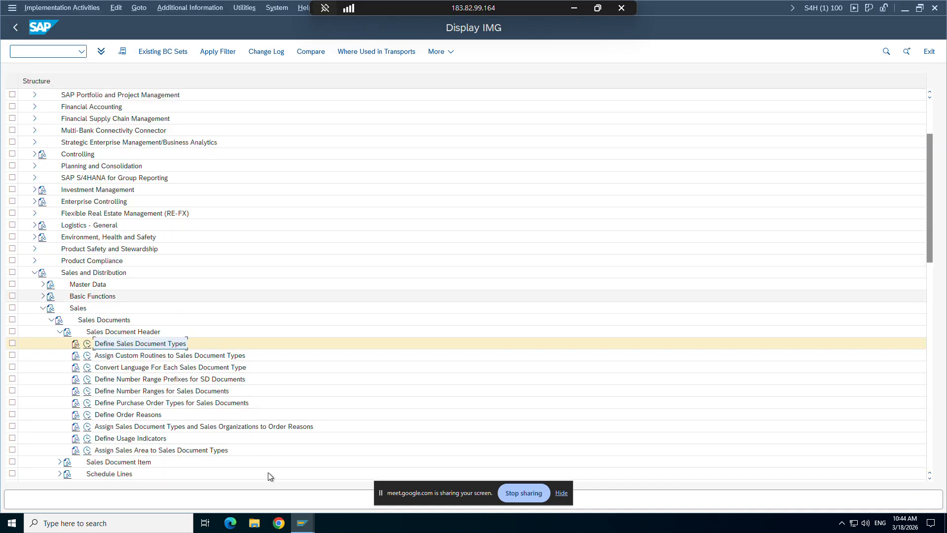
Switch to the second SAP session showing the business partner and open the Access Sequences maintenance view, acknowledging the cross-client notice
{"action": "mouse_move", "coordinate": [302, 519]}
{"action": "left_click", "coordinate": [296, 486]}
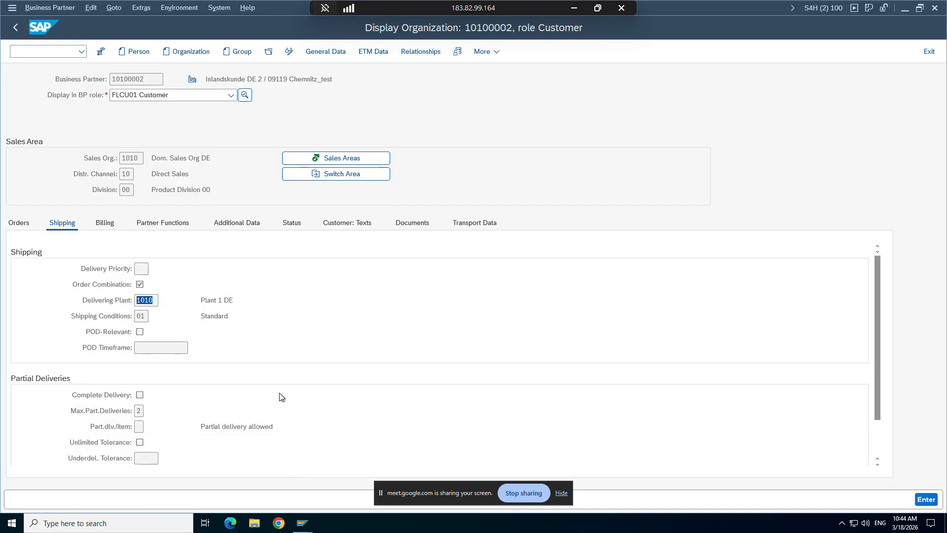
{"action": "left_click", "coordinate": [47, 51]}
{"action": "type", "text": "/"}
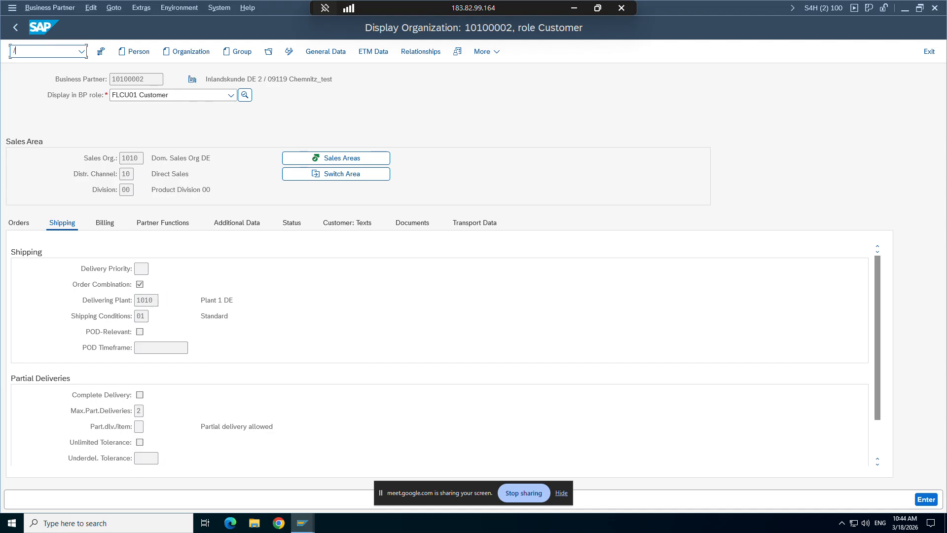
{"action": "type", "text": "nvl03n"}
{"action": "key", "text": "Return"}
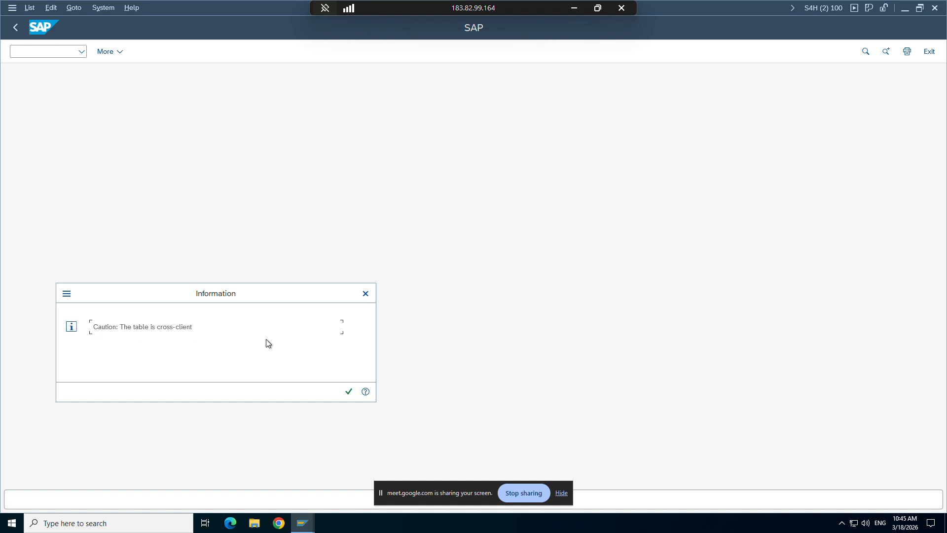
{"action": "left_click", "coordinate": [348, 392]}
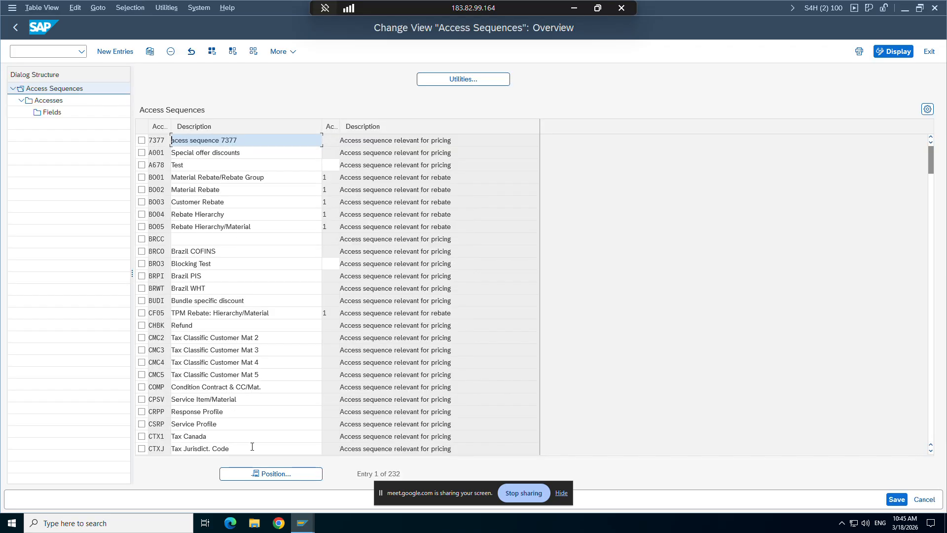
Position the access sequence list at entry PPR0
{"action": "left_click", "coordinate": [260, 473]}
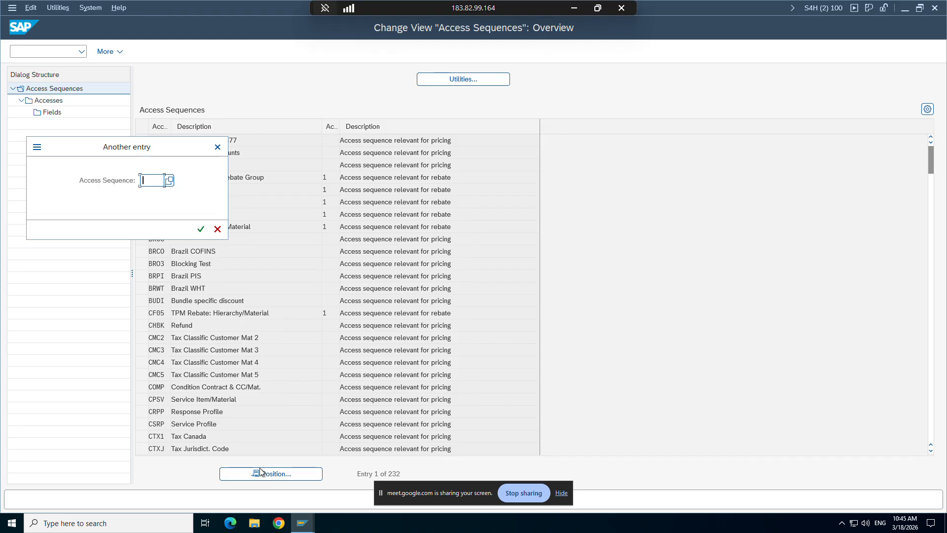
{"action": "key", "text": "BackSpace"}
{"action": "key", "text": "Down"}
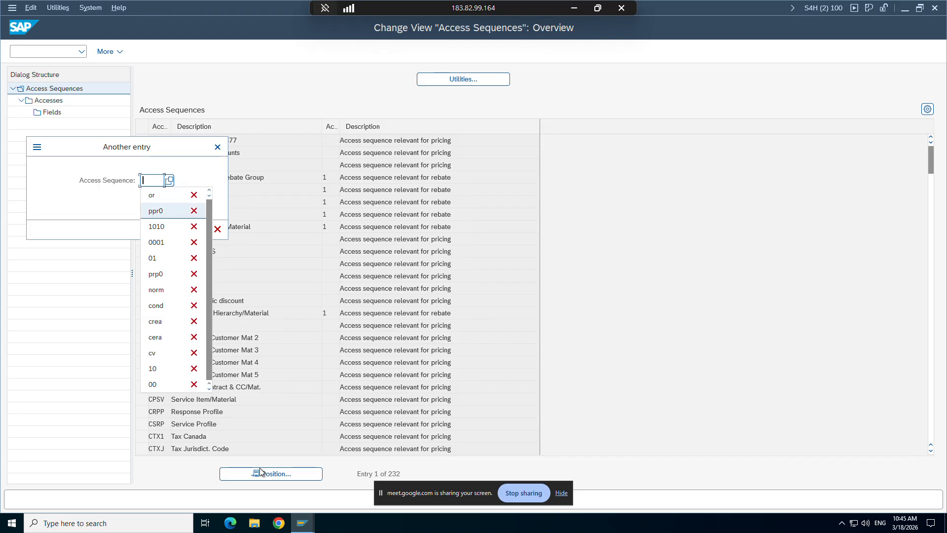
{"action": "key", "text": "Return"}
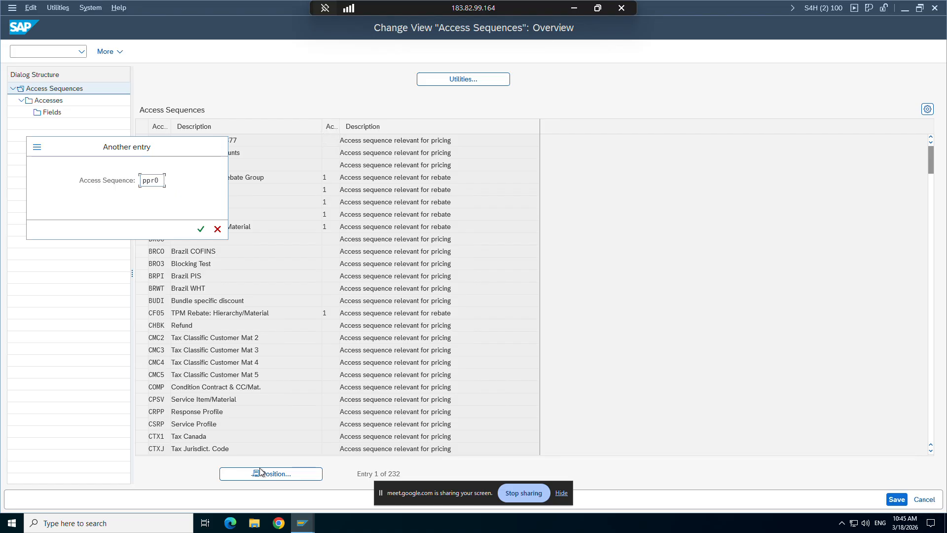
{"action": "key", "text": "Return"}
Select only the PPR0 Default Gross Price access sequence and open its accesses
{"action": "scroll", "coordinate": [144, 153], "scroll_direction": "up", "scroll_amount": 1}
{"action": "left_click", "coordinate": [142, 141]}
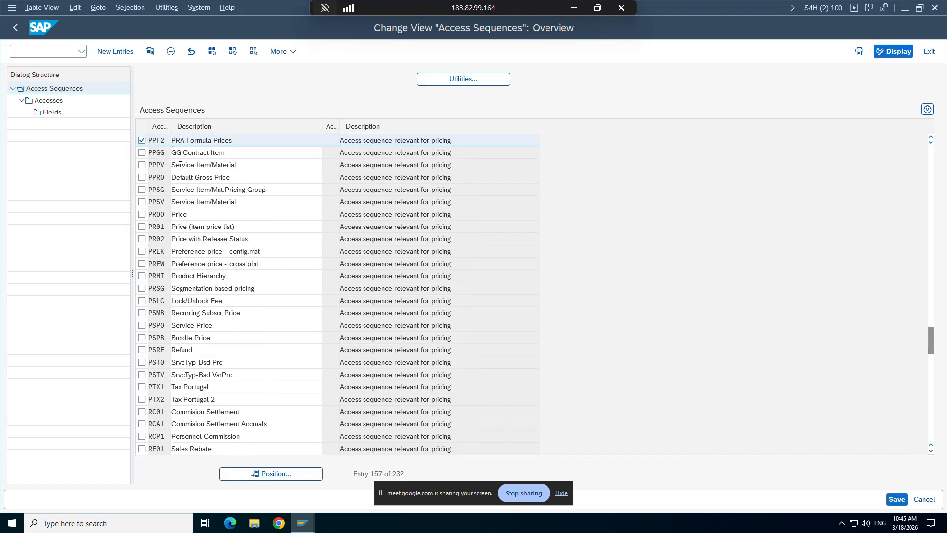
{"action": "scroll", "coordinate": [196, 169], "scroll_direction": "up", "scroll_amount": 1}
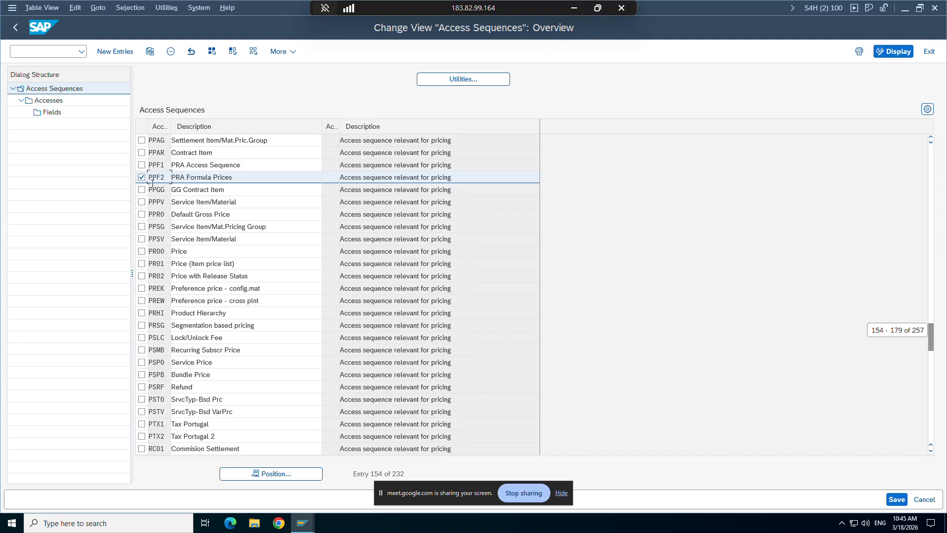
{"action": "left_click", "coordinate": [141, 178]}
{"action": "left_click", "coordinate": [141, 214]}
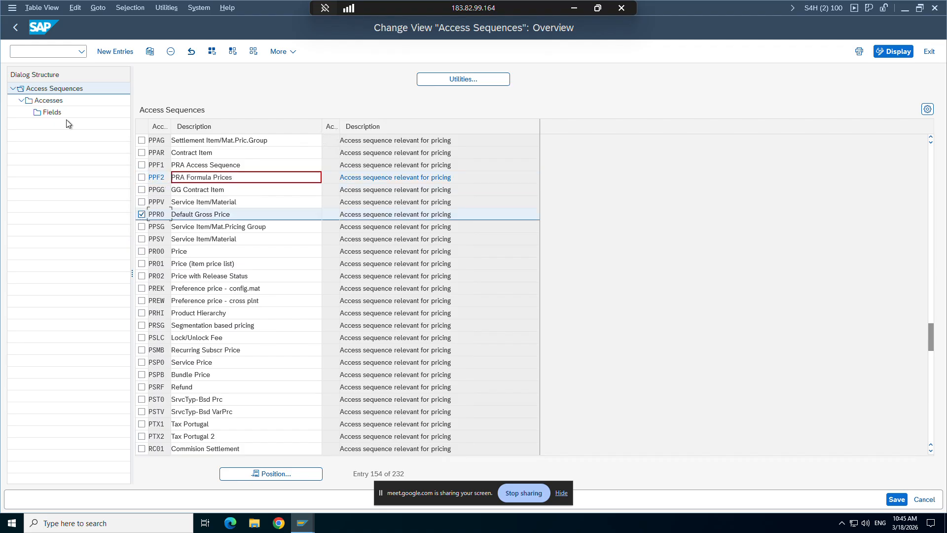
{"action": "left_click", "coordinate": [41, 101]}
{"action": "double_click", "coordinate": [41, 102]}
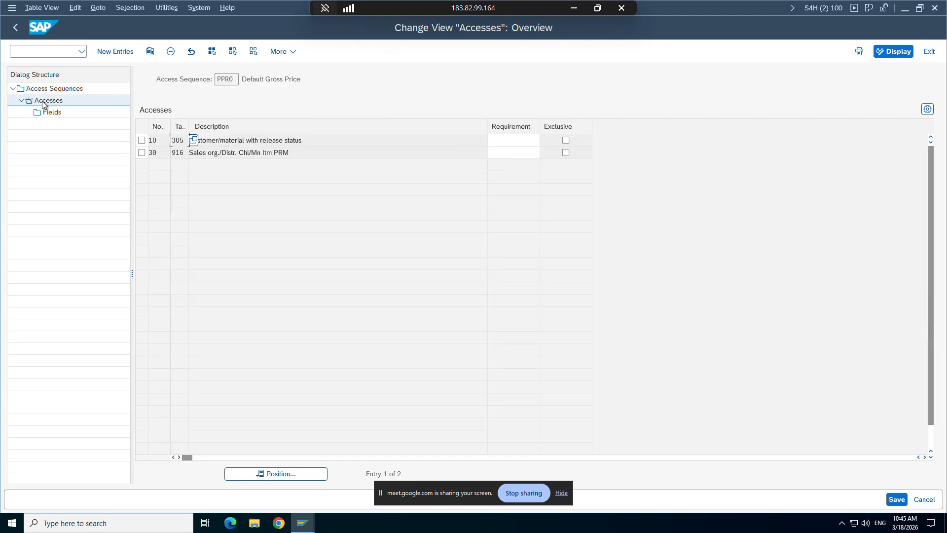
Add access number 40 with condition table 915 to access sequence PPR0, acknowledging the notices
{"action": "left_click", "coordinate": [115, 52]}
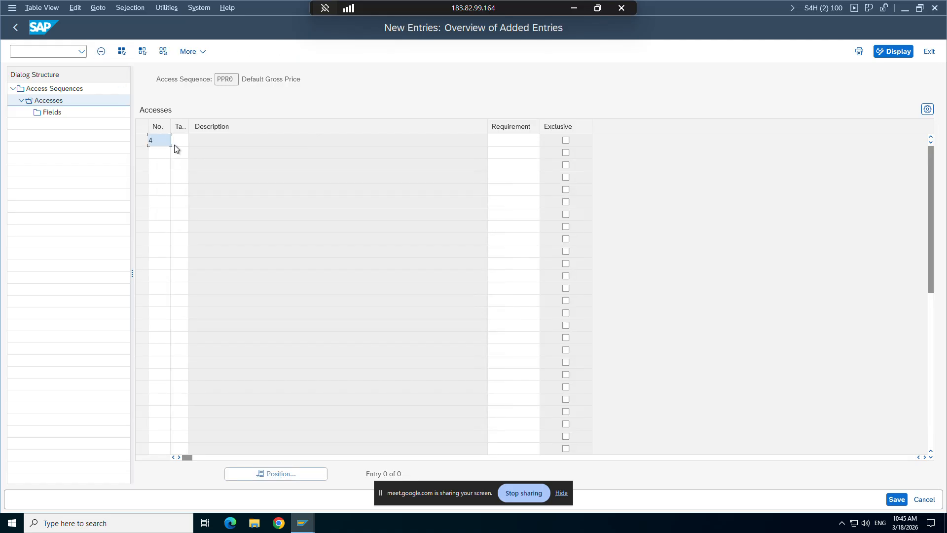
{"action": "left_click", "coordinate": [188, 139]}
{"action": "type", "text": "9"}
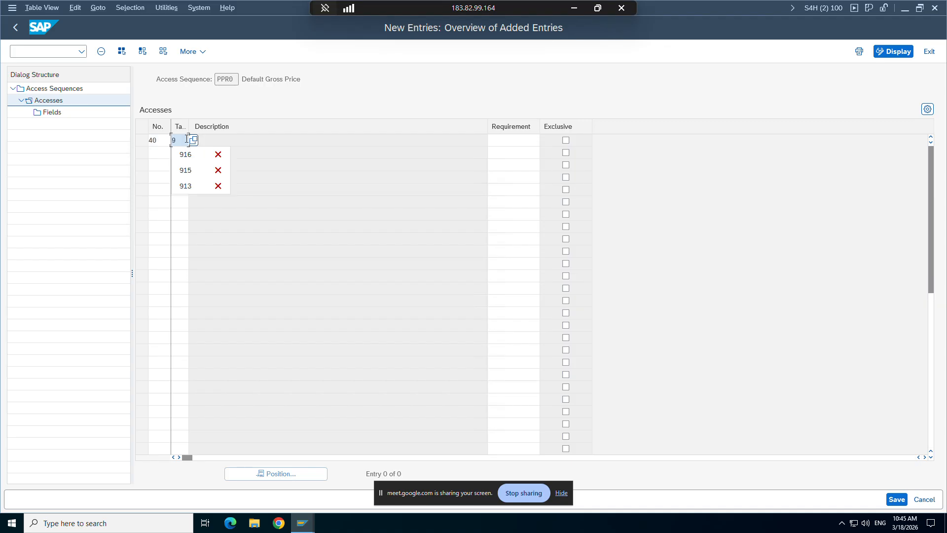
{"action": "type", "text": "15"}
{"action": "key", "text": "Return"}
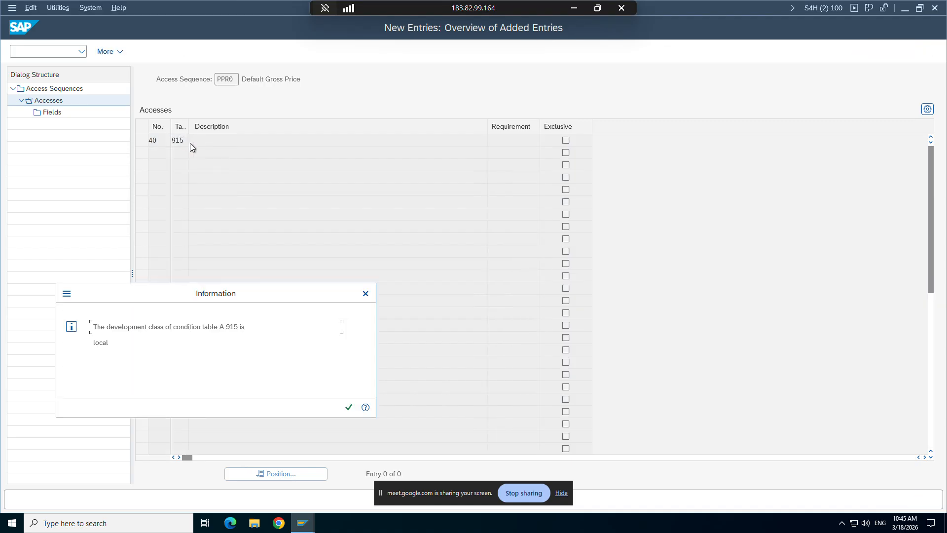
{"action": "left_click", "coordinate": [350, 408]}
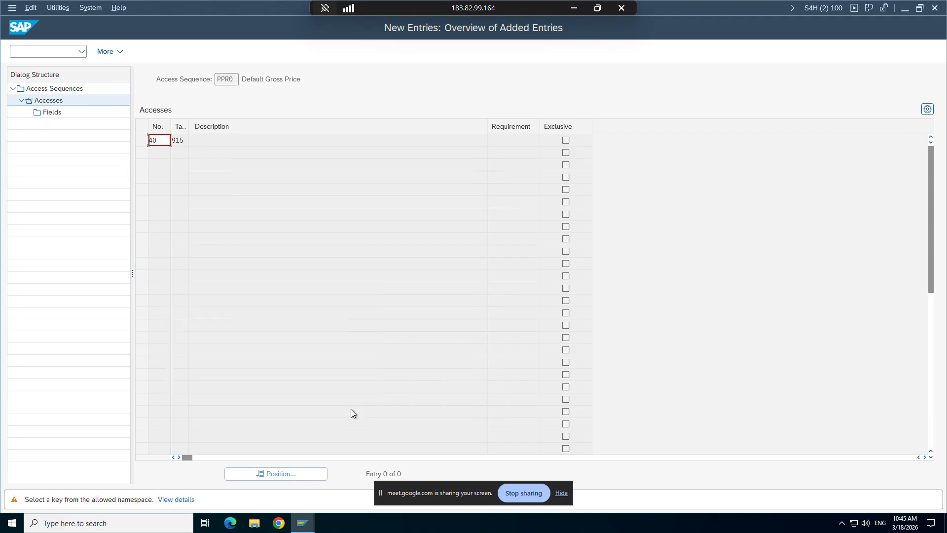
{"action": "key", "text": "Return"}
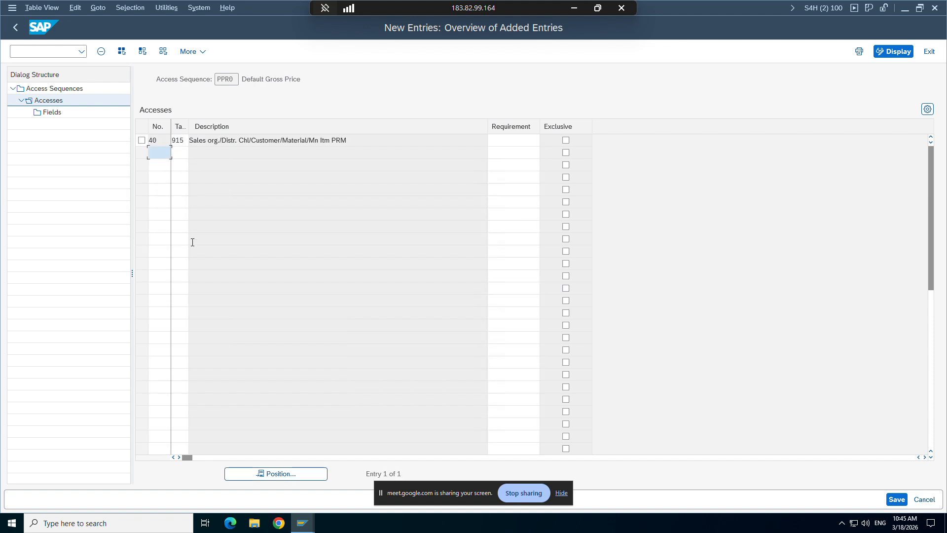
Open the field assignment of access 40 and save it, cancelling the workbench request prompt
{"action": "left_click", "coordinate": [141, 140]}
{"action": "double_click", "coordinate": [49, 113]}
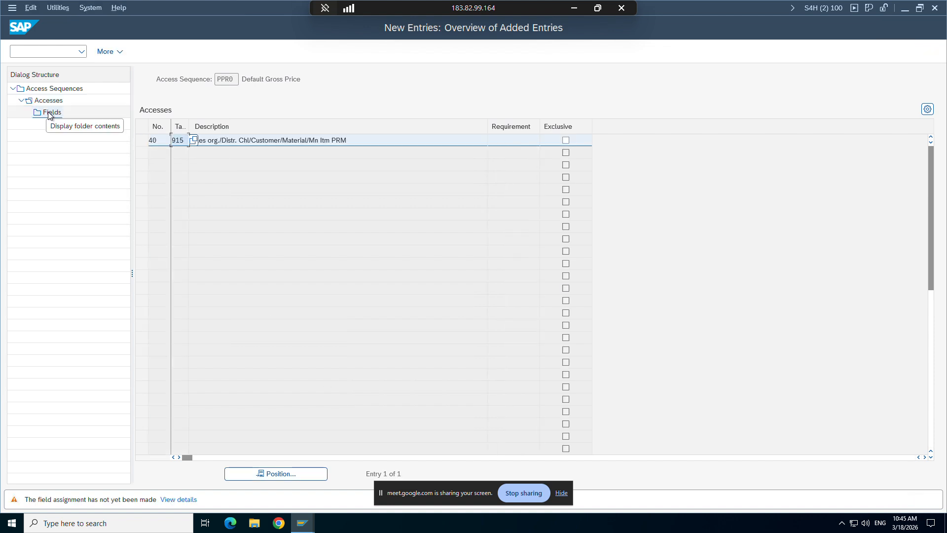
{"action": "double_click", "coordinate": [49, 113]}
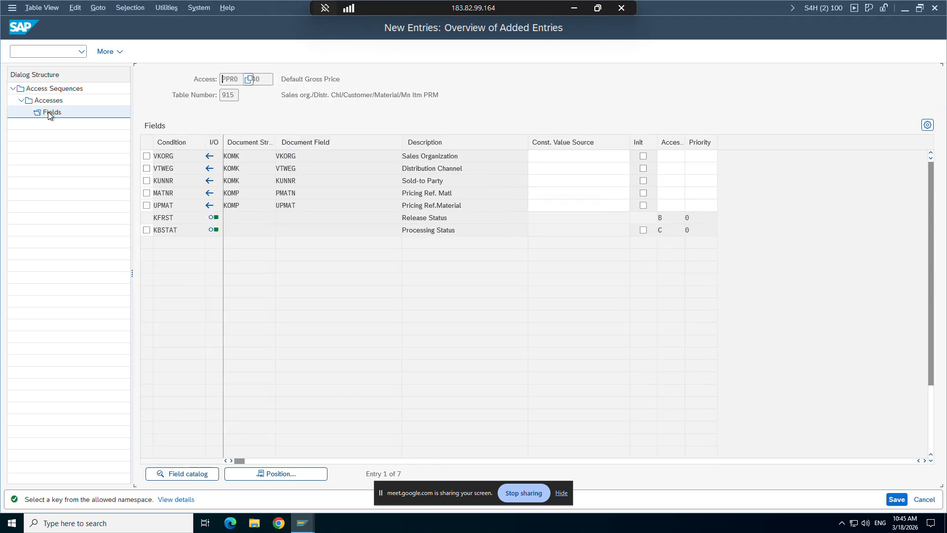
{"action": "left_click", "coordinate": [894, 500]}
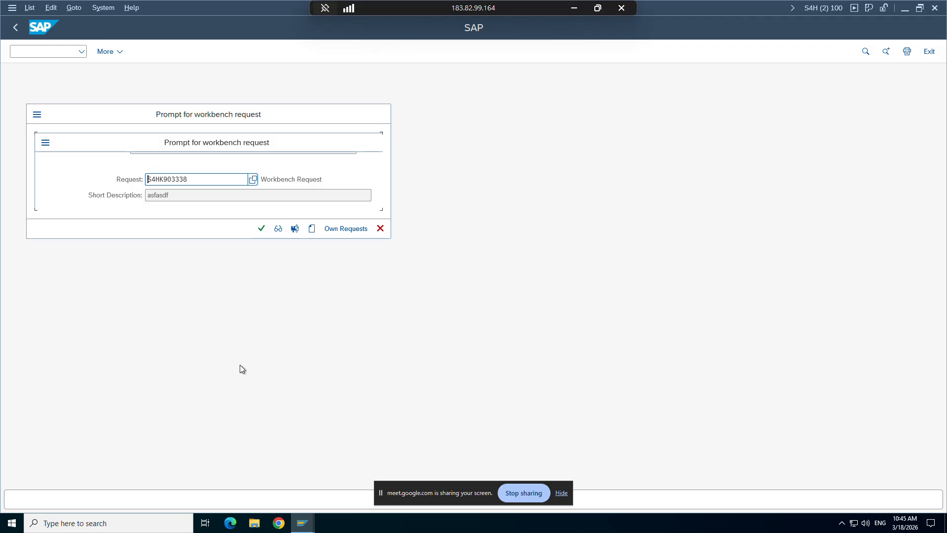
{"action": "left_click", "coordinate": [381, 228]}
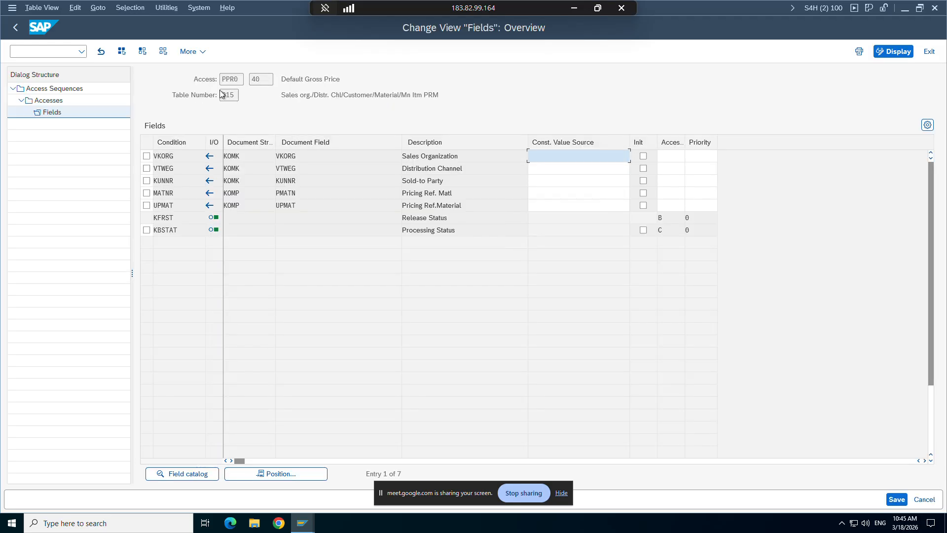
Switch to the Display IMG session, open Define Sales Document Types and position the list at ZOR9
{"action": "left_click", "coordinate": [82, 52]}
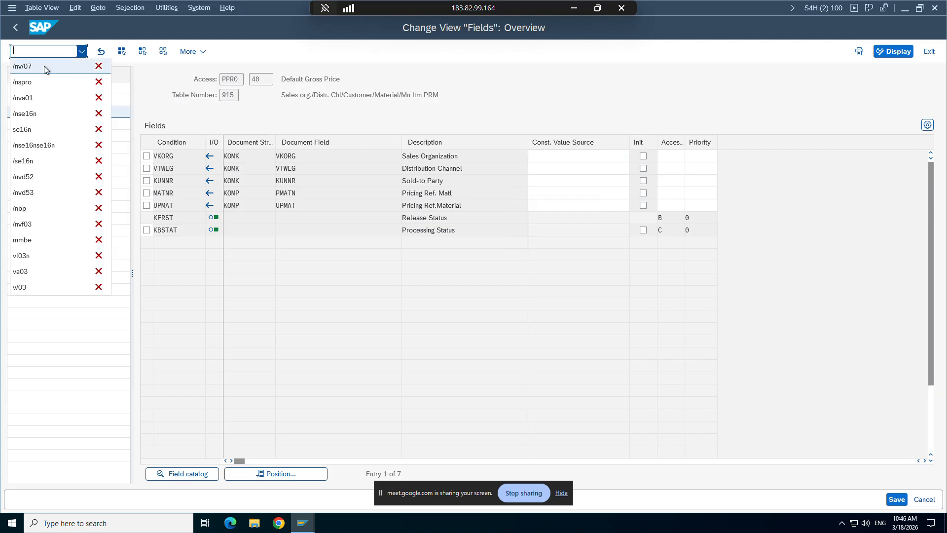
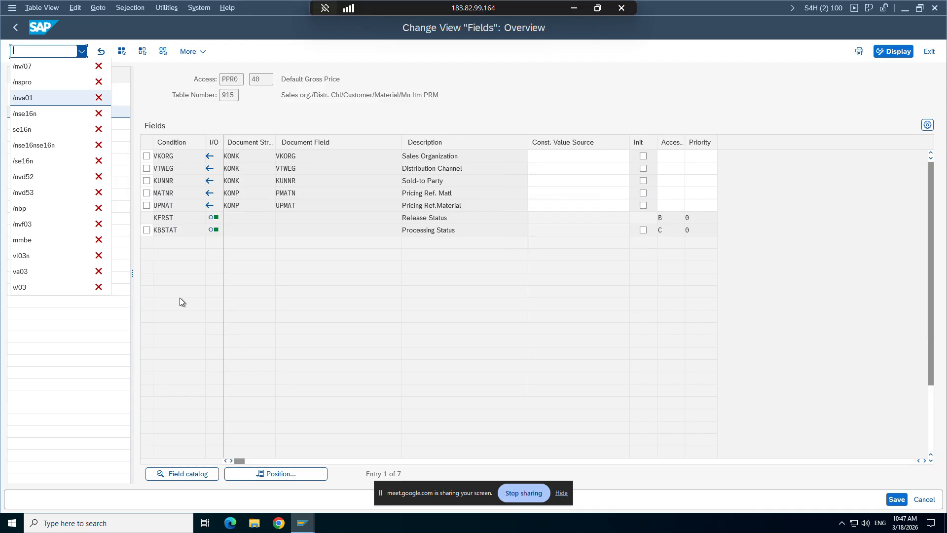
{"action": "left_click", "coordinate": [301, 522]}
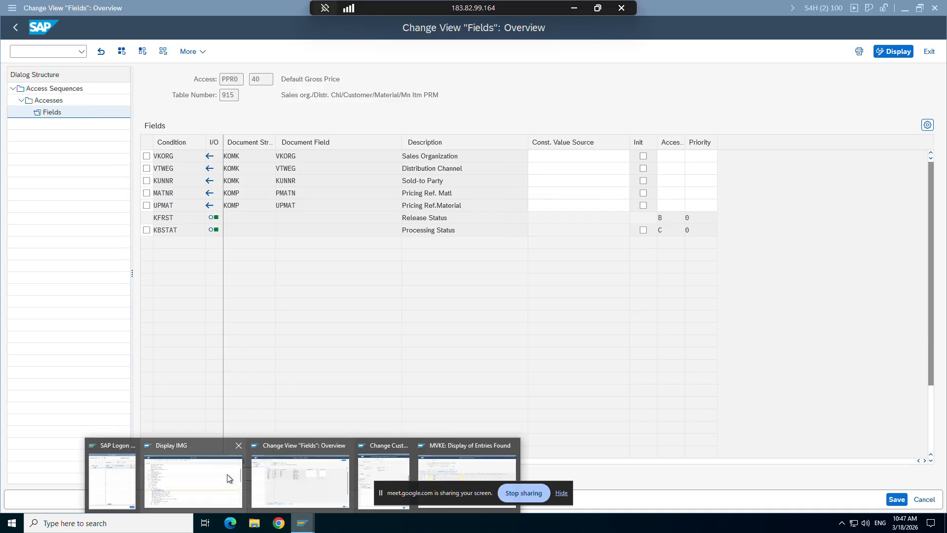
{"action": "left_click", "coordinate": [226, 477]}
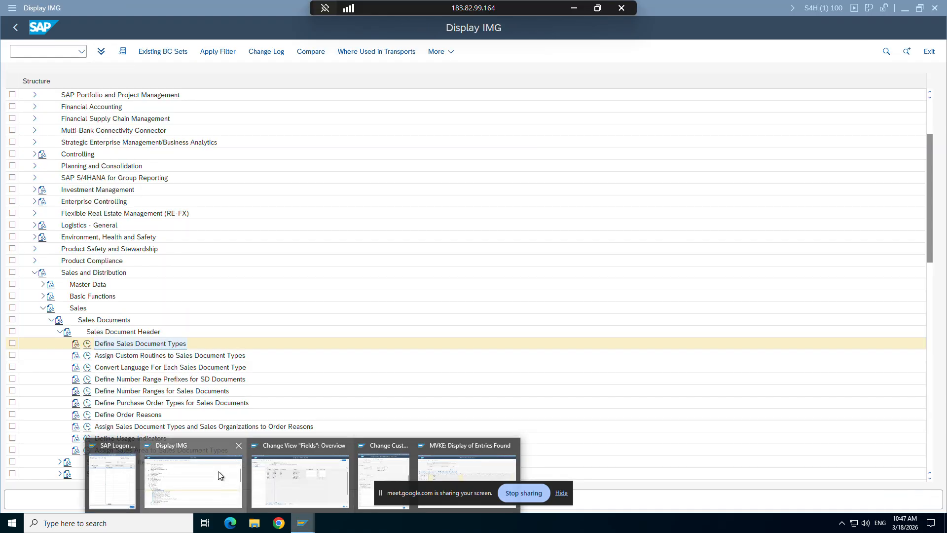
{"action": "left_click", "coordinate": [88, 344]}
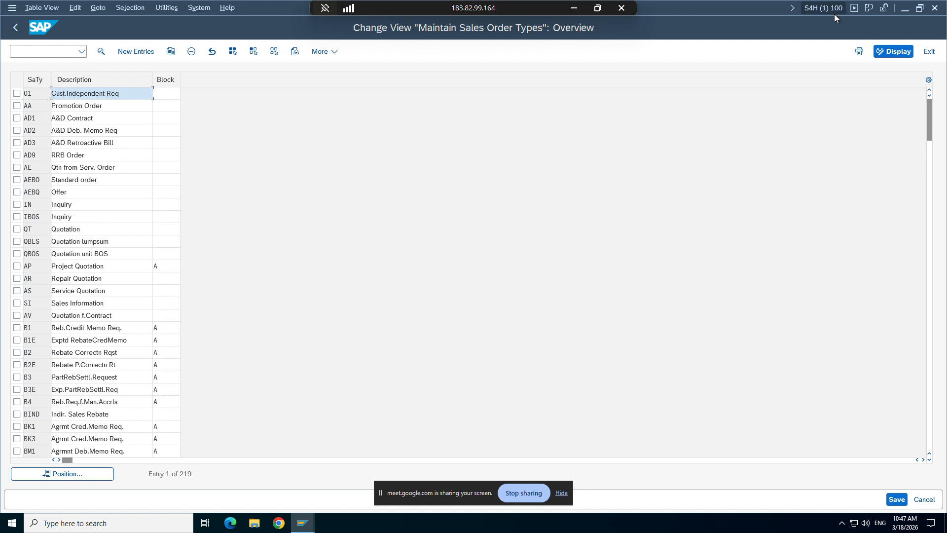
{"action": "left_click", "coordinate": [72, 475]}
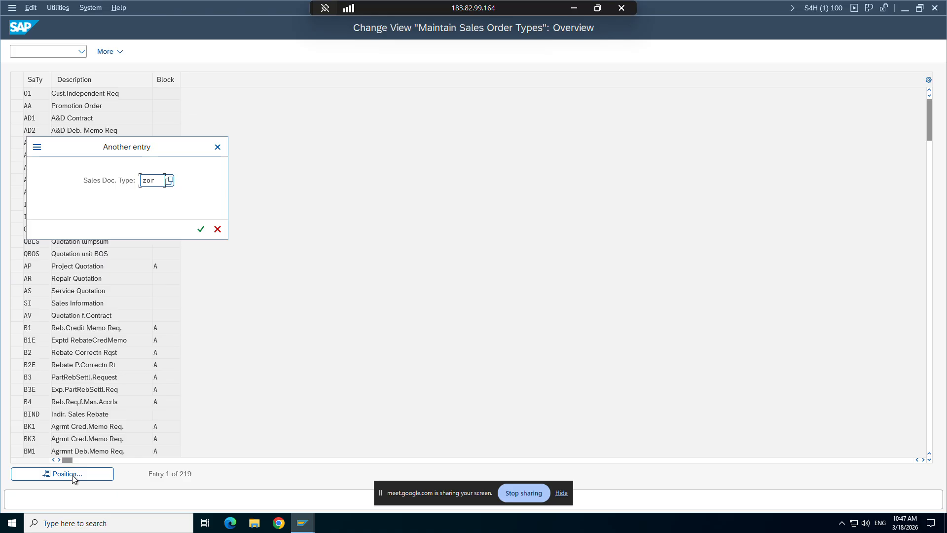
{"action": "key", "text": "Return"}
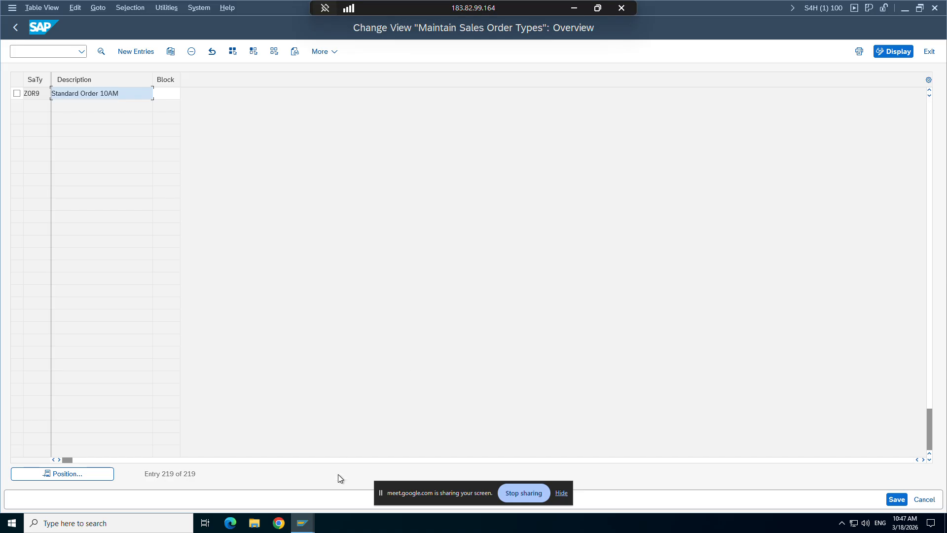
{"action": "mouse_move", "coordinate": [308, 521]}
{"action": "left_click", "coordinate": [315, 482]}
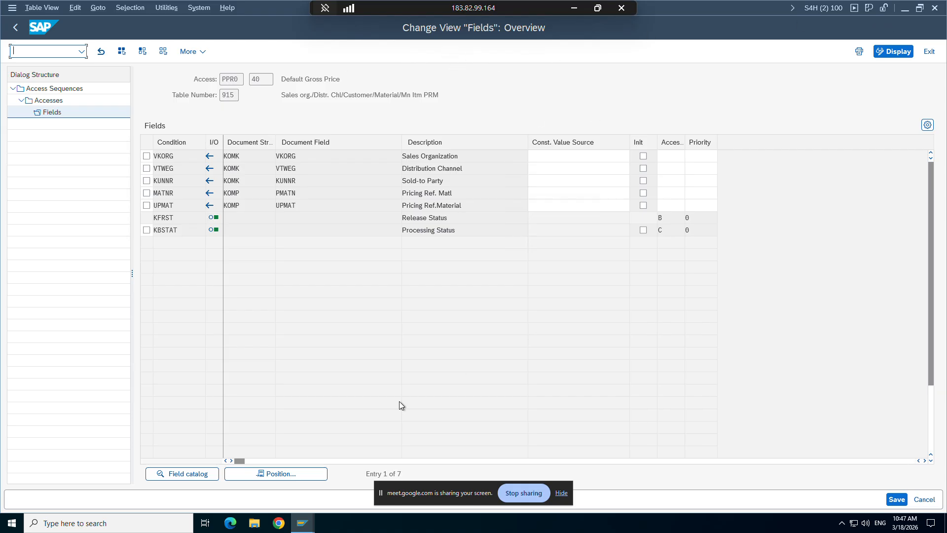
{"action": "mouse_move", "coordinate": [303, 523]}
{"action": "left_click", "coordinate": [192, 473]}
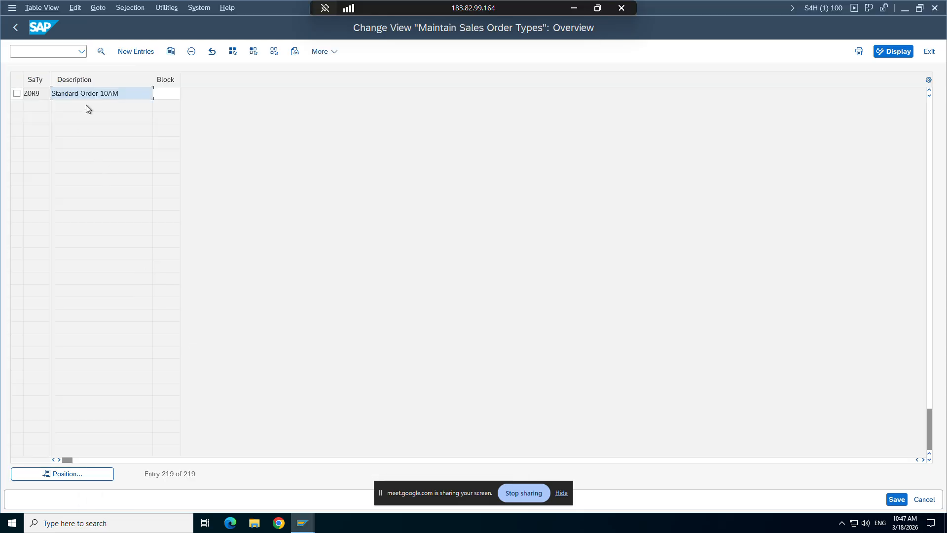
Switch to the Configuration.xlsx workbook in Excel and enter ZOR9 in cell N6 under Document type
{"action": "left_click", "coordinate": [575, 7]}
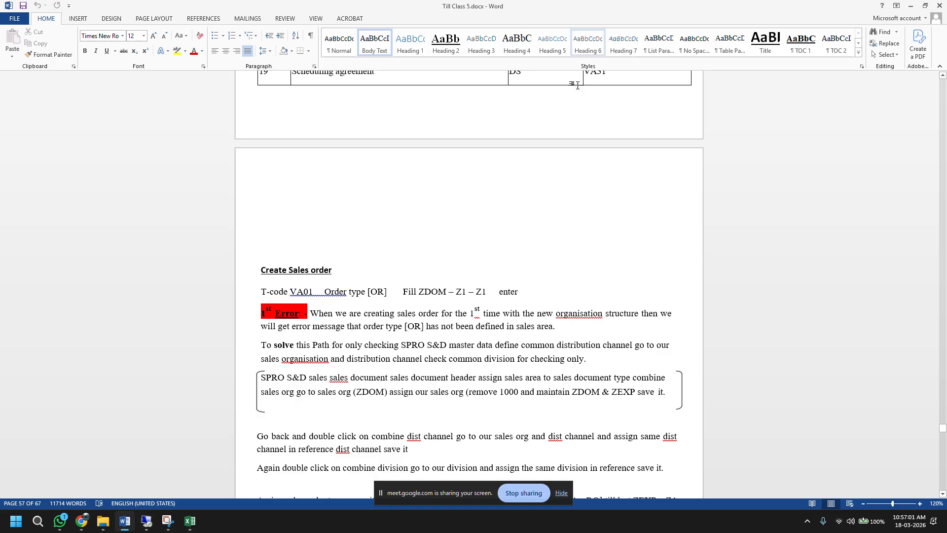
{"action": "left_click", "coordinate": [190, 521]}
{"action": "left_click", "coordinate": [826, 158]}
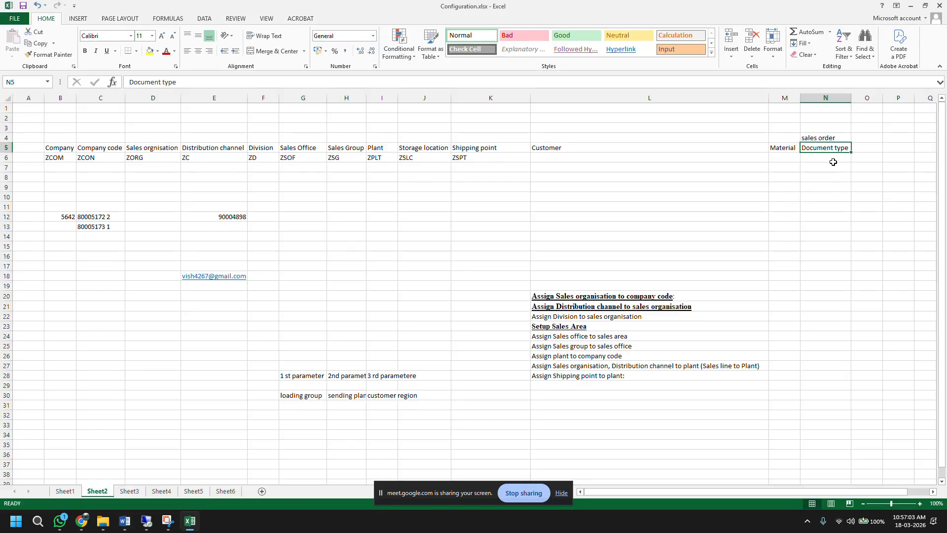
{"action": "type", "text": "ZOR9"}
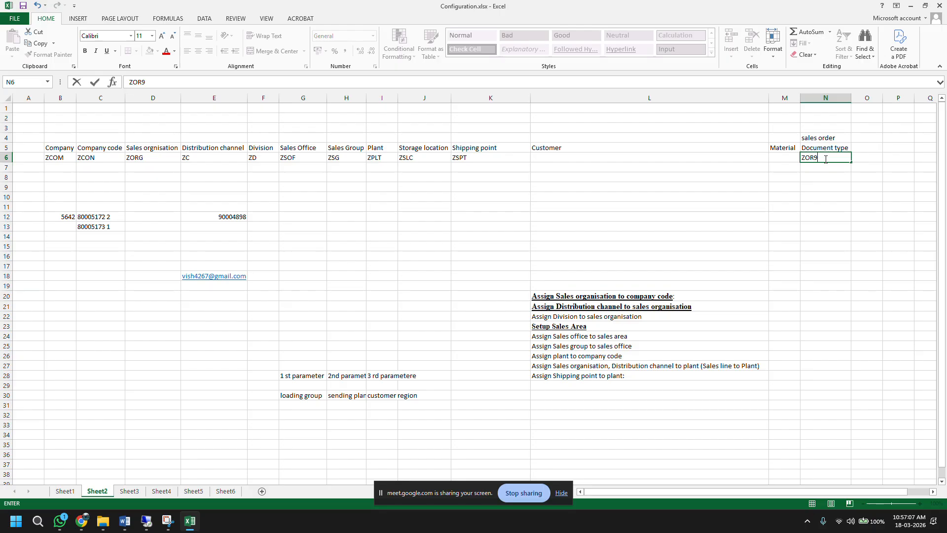
{"action": "key", "text": "Return"}
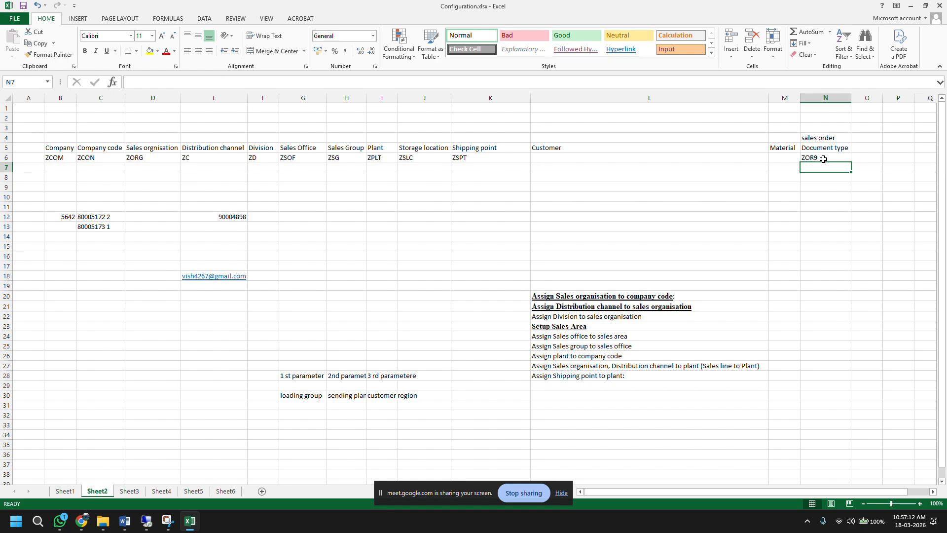
Return to the SAP session, start transaction VA01 and open a new sales order with order type ZOR9
{"action": "left_click", "coordinate": [146, 522]}
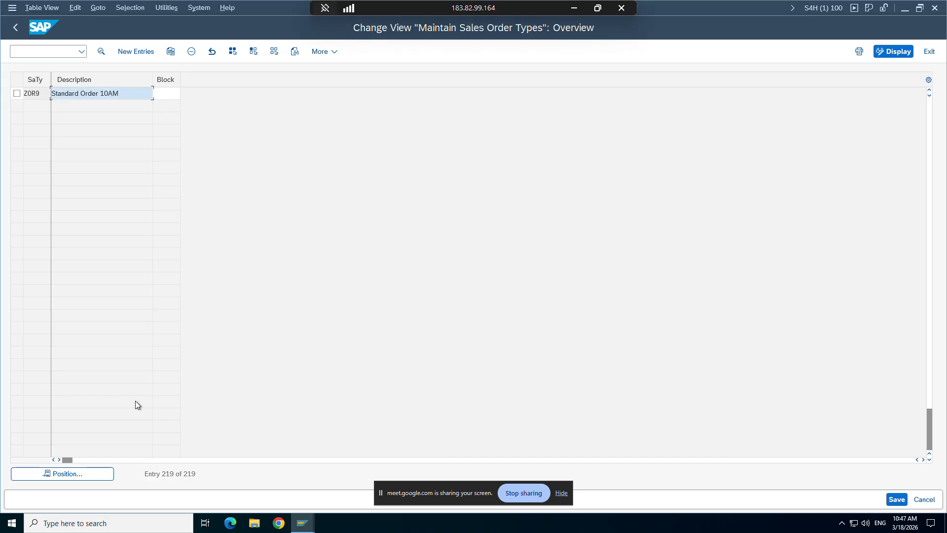
{"action": "left_click", "coordinate": [24, 54]}
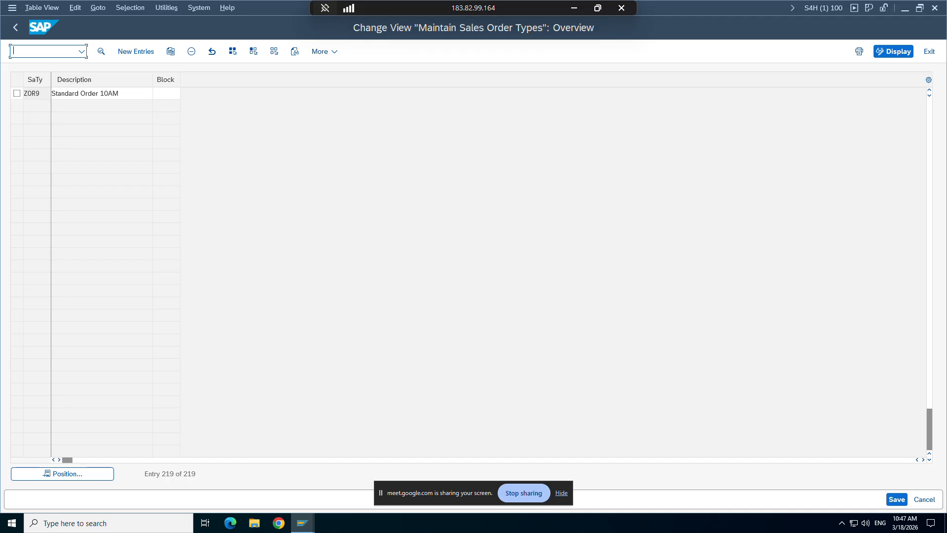
{"action": "type", "text": "/nva01"}
{"action": "key", "text": "Return"}
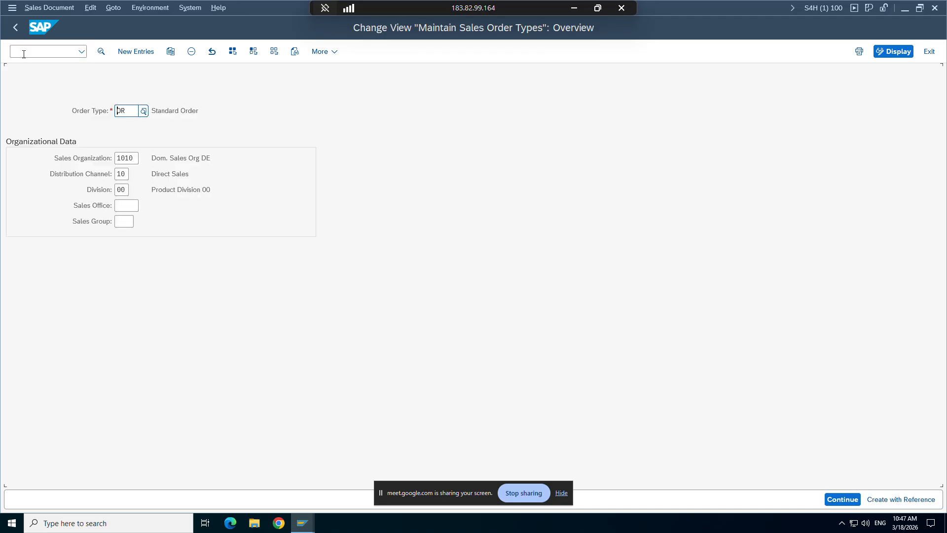
{"action": "type", "text": "zor9"}
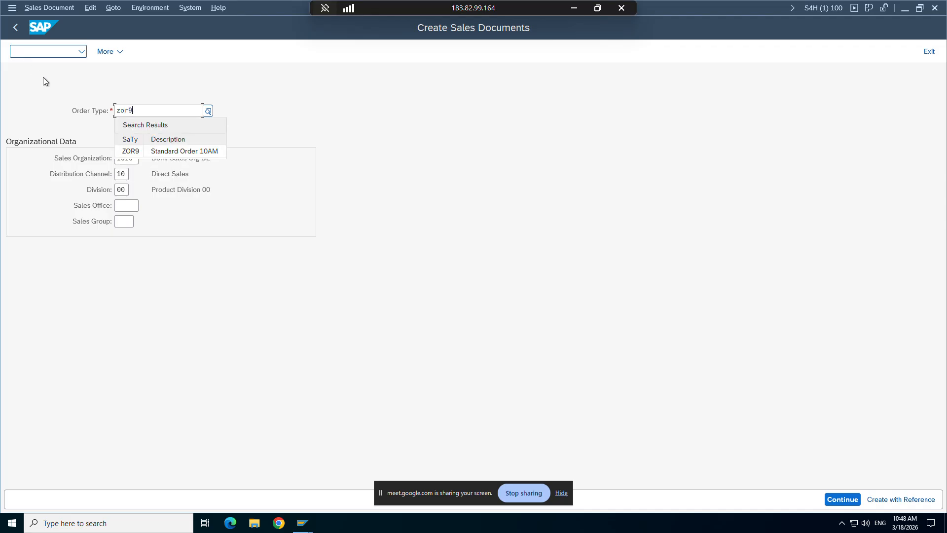
{"action": "left_click", "coordinate": [135, 151]}
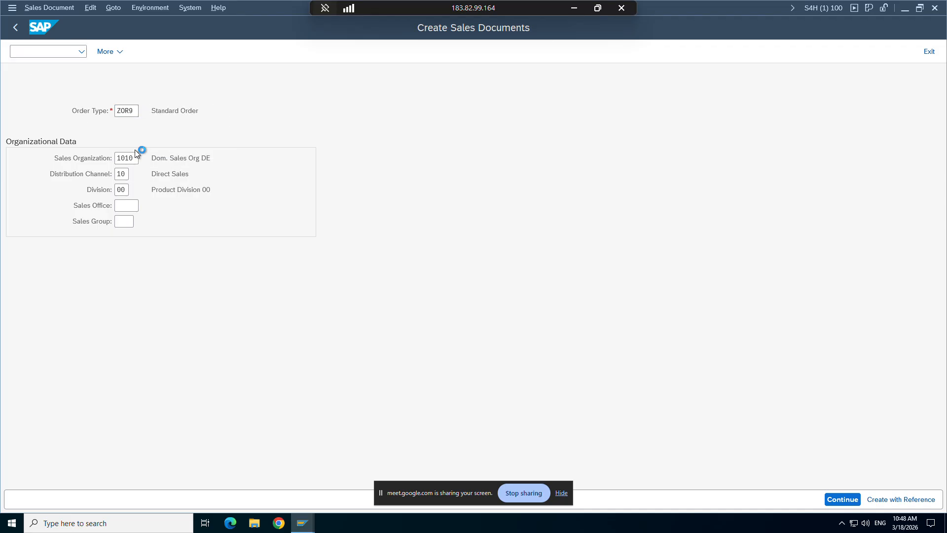
{"action": "key", "text": "Return"}
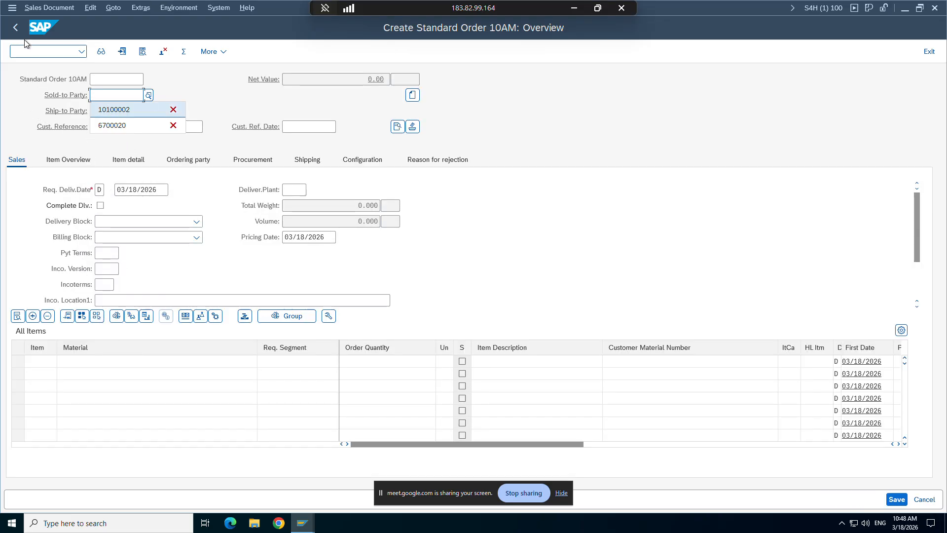
Discard the empty sales order without saving and open a fresh one with order type ZOR9
{"action": "left_click", "coordinate": [15, 28]}
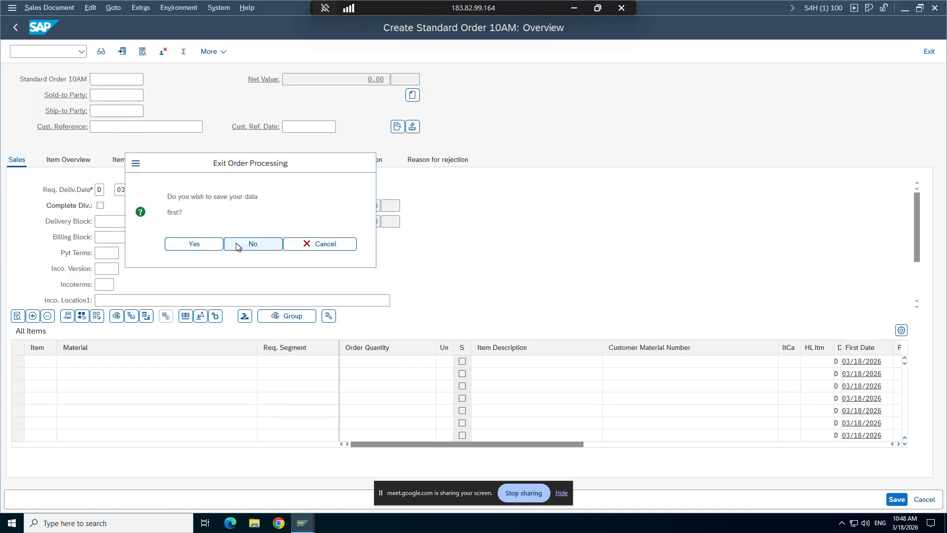
{"action": "left_click", "coordinate": [237, 245]}
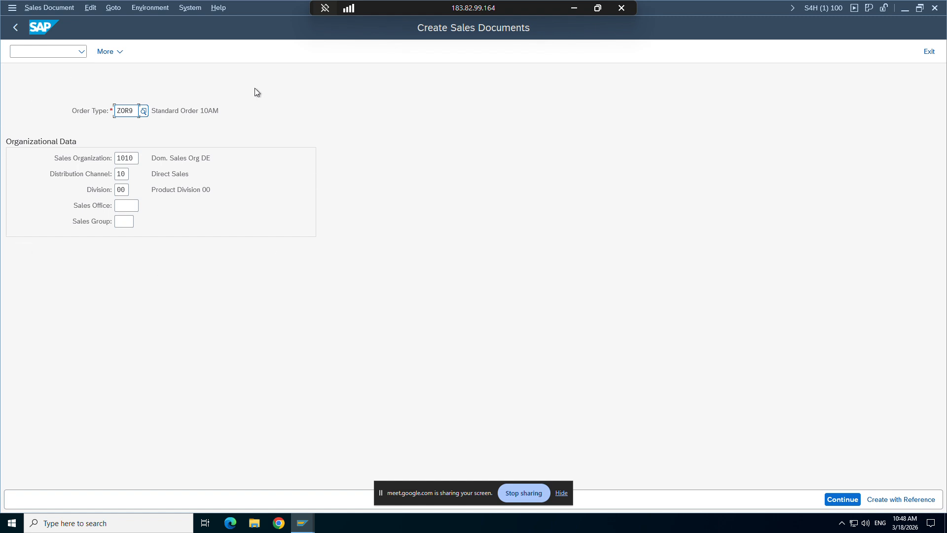
{"action": "key", "text": "Return"}
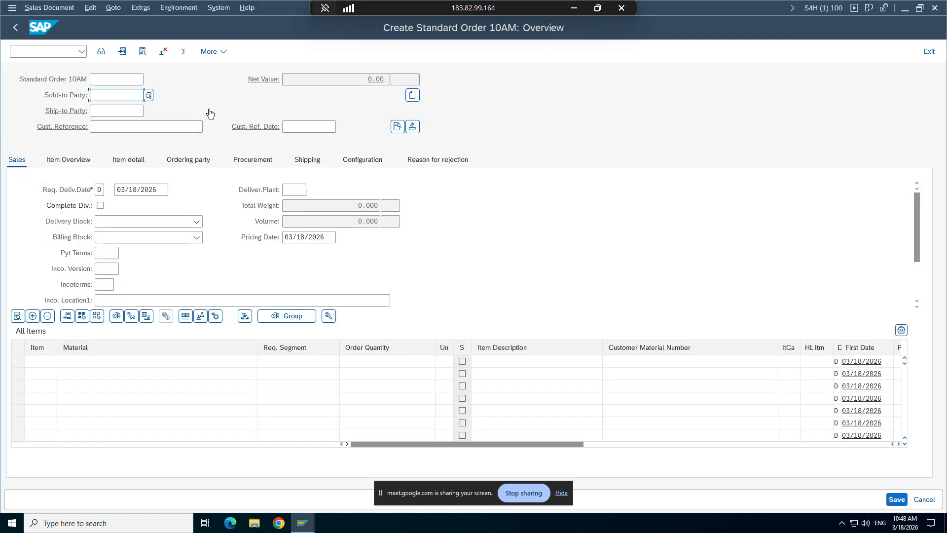
Fill the order header with the suggested sold-to party number and customer reference dgs, accepting the missing-reference warning
{"action": "left_click", "coordinate": [119, 110]}
{"action": "key", "text": "Return"}
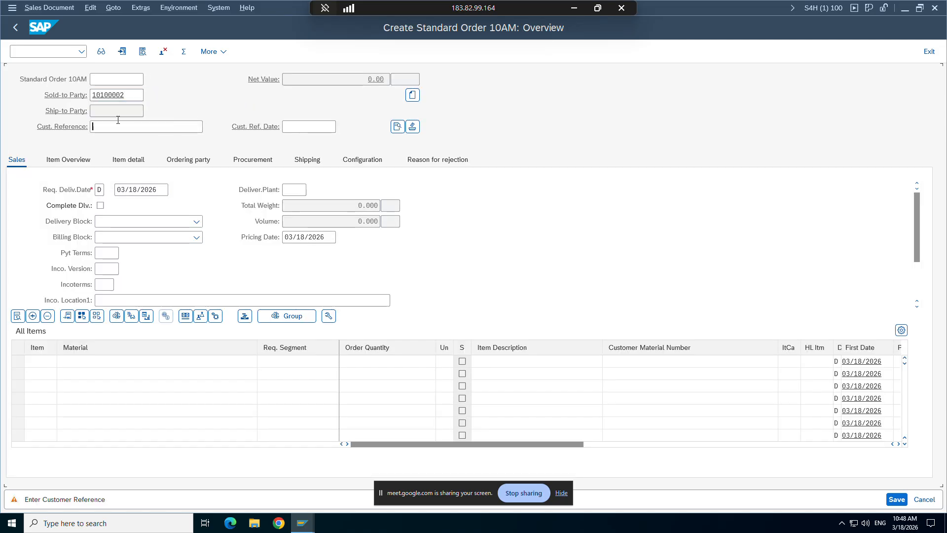
{"action": "type", "text": "d"}
{"action": "left_click", "coordinate": [118, 140]}
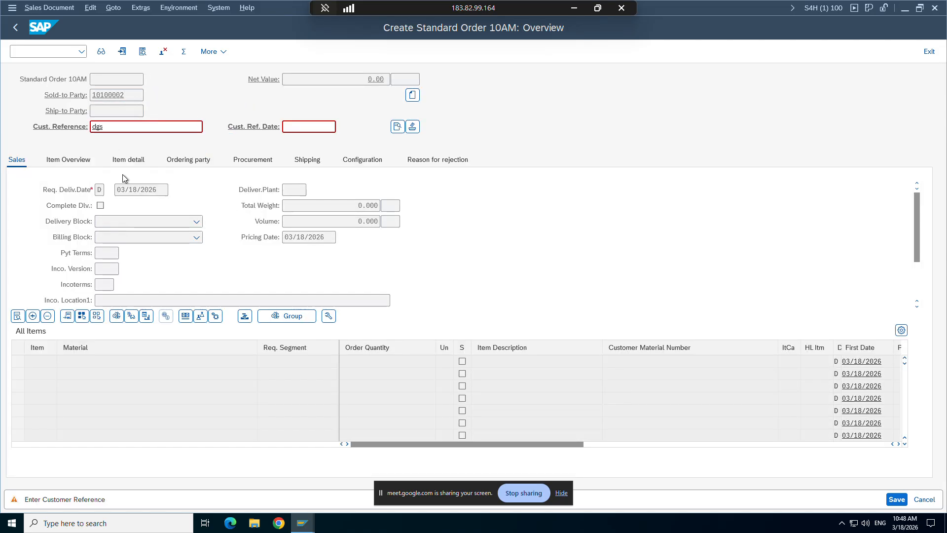
{"action": "key", "text": "Return"}
Add material TG12 with an order quantity of 12 as the first item, accepting the reorder point warning
{"action": "left_click", "coordinate": [98, 362]}
{"action": "left_click", "coordinate": [94, 373]}
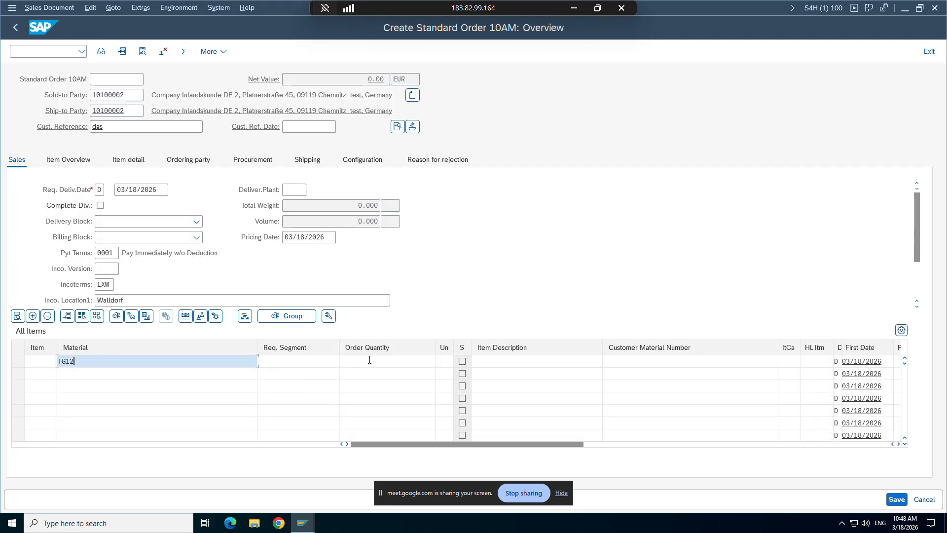
{"action": "left_click", "coordinate": [380, 358]}
{"action": "type", "text": "12"}
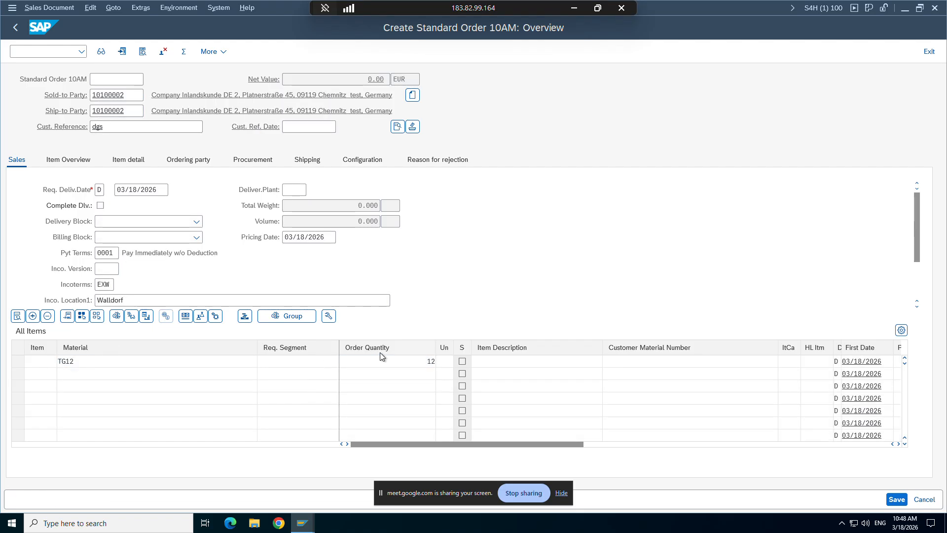
{"action": "key", "text": "Return"}
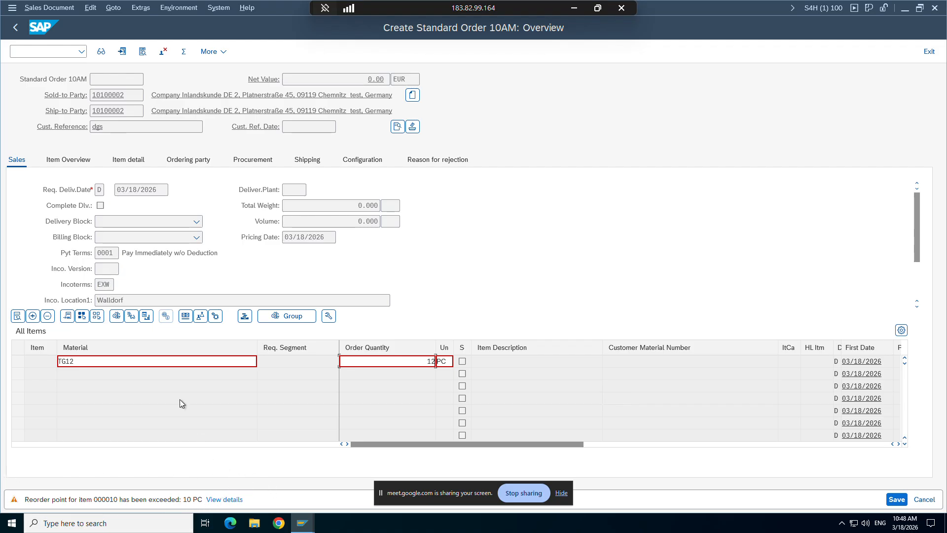
{"action": "left_click", "coordinate": [132, 361]}
{"action": "key", "text": "Return"}
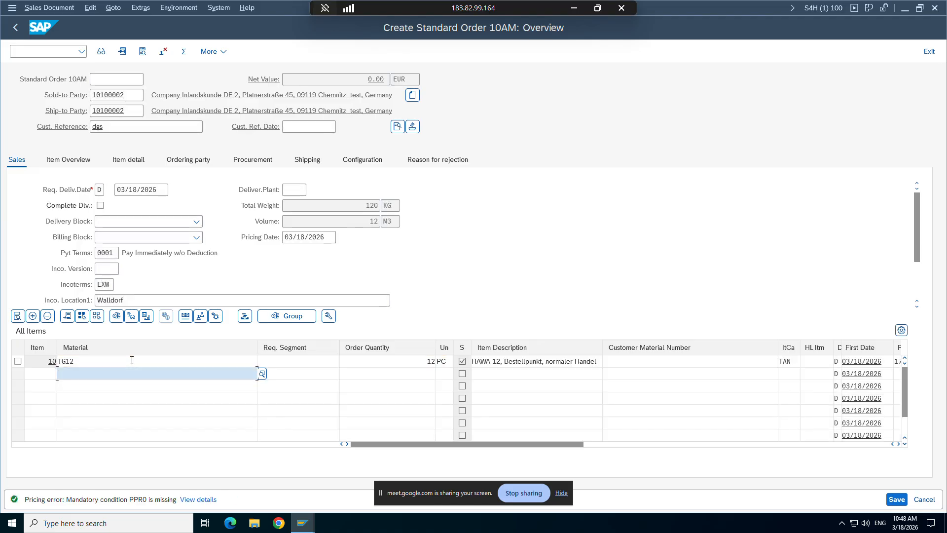
Open the pricing conditions of item 10 and add condition type PPR0 with an amount of 23
{"action": "double_click", "coordinate": [95, 361]}
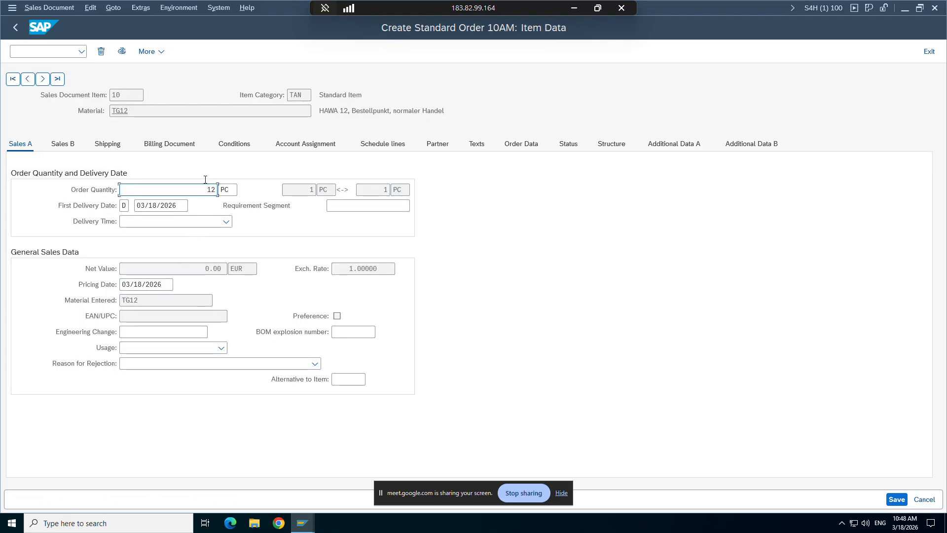
{"action": "left_click", "coordinate": [227, 146]}
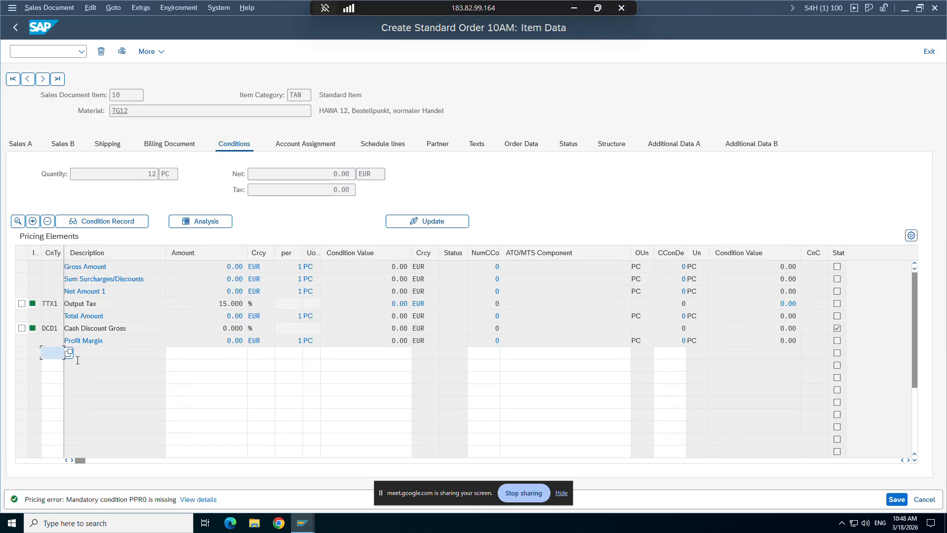
{"action": "left_click", "coordinate": [55, 353]}
{"action": "left_click", "coordinate": [57, 368]}
{"action": "left_click", "coordinate": [224, 351]}
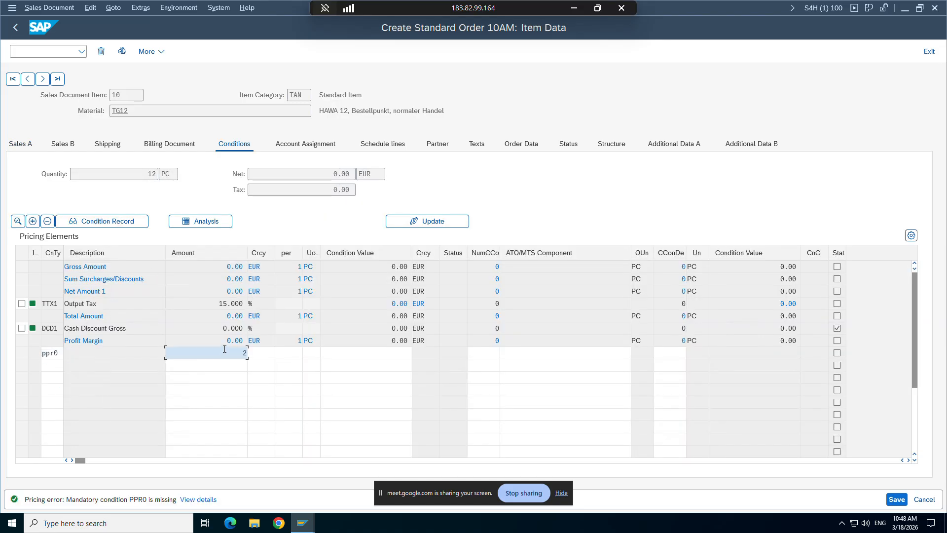
{"action": "type", "text": "23"}
{"action": "key", "text": "Return"}
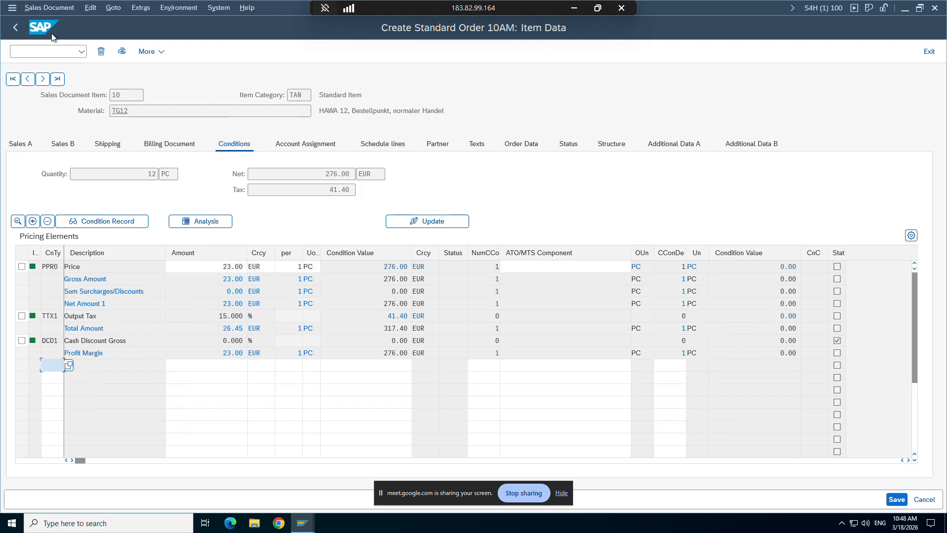
Set the delivering plant of item 10 to 1010 in its shipping data
{"action": "left_click", "coordinate": [108, 143]}
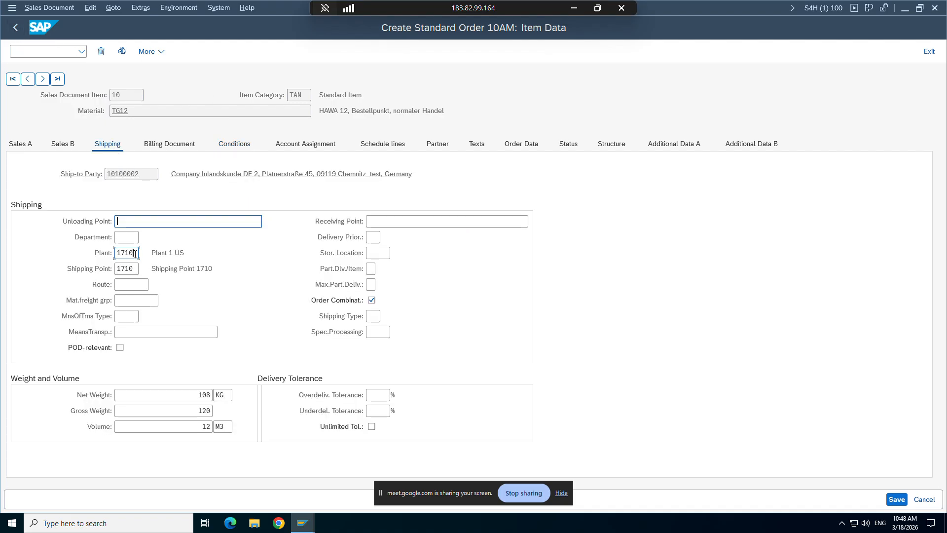
{"action": "left_click", "coordinate": [135, 254]}
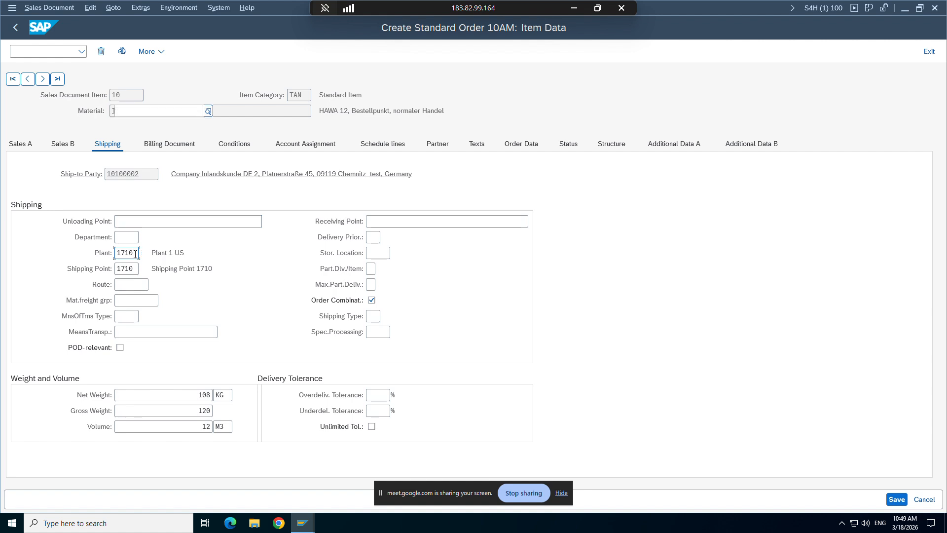
{"action": "key", "text": "BackSpace"}
{"action": "key", "text": "BackSpace"}
{"action": "key", "text": "BackSpace"}
{"action": "key", "text": "BackSpace"}
{"action": "type", "text": "1"}
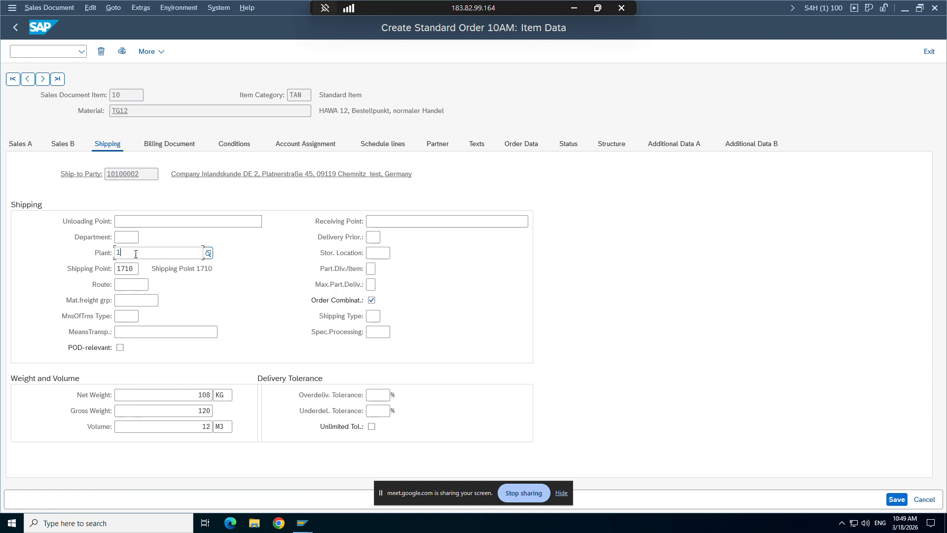
{"action": "type", "text": "01"}
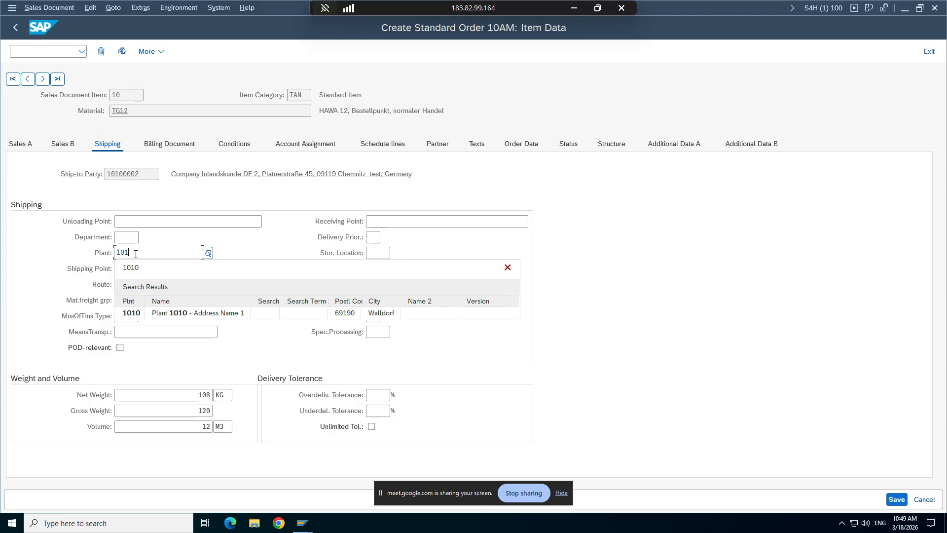
{"action": "type", "text": "0"}
{"action": "key", "text": "Return"}
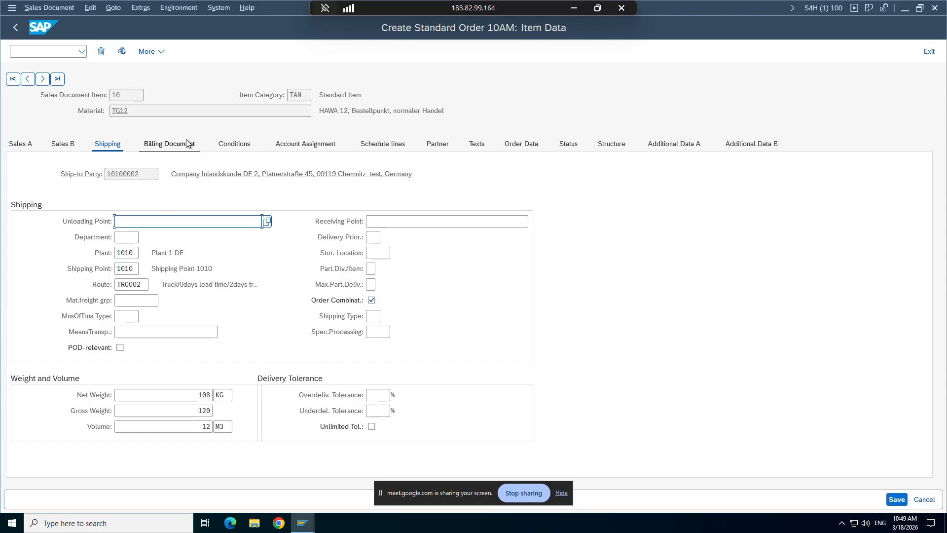
Return to the order overview, check the order's incompletion log and save the sales order
{"action": "left_click", "coordinate": [19, 31]}
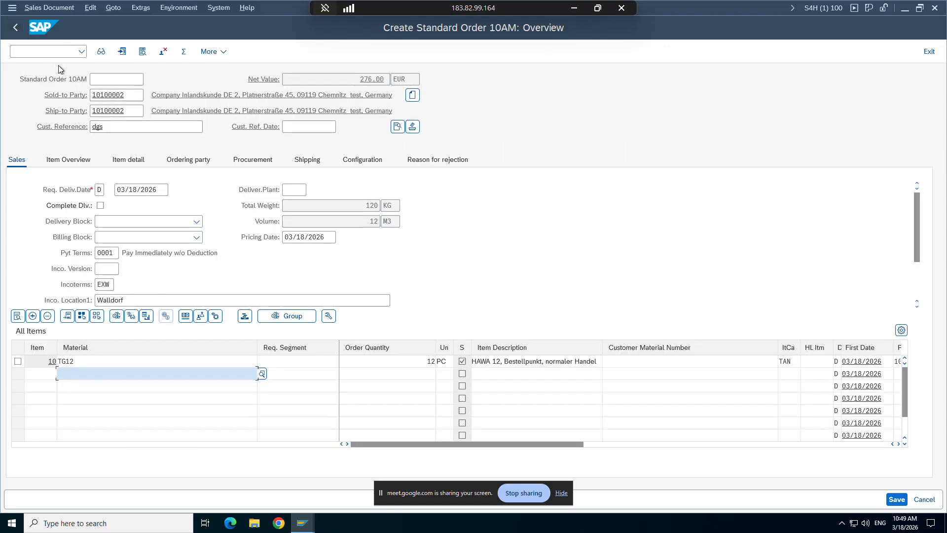
{"action": "left_click", "coordinate": [90, 7]}
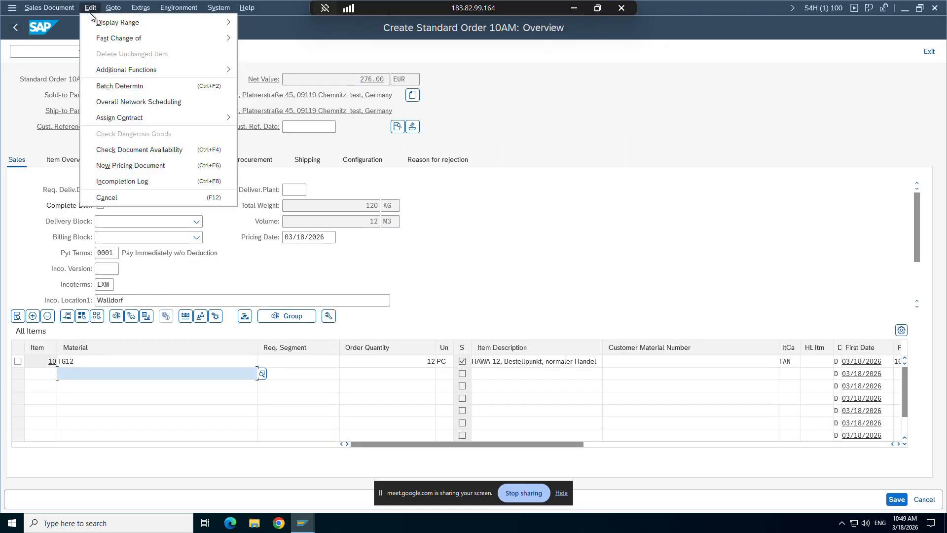
{"action": "left_click", "coordinate": [125, 180]}
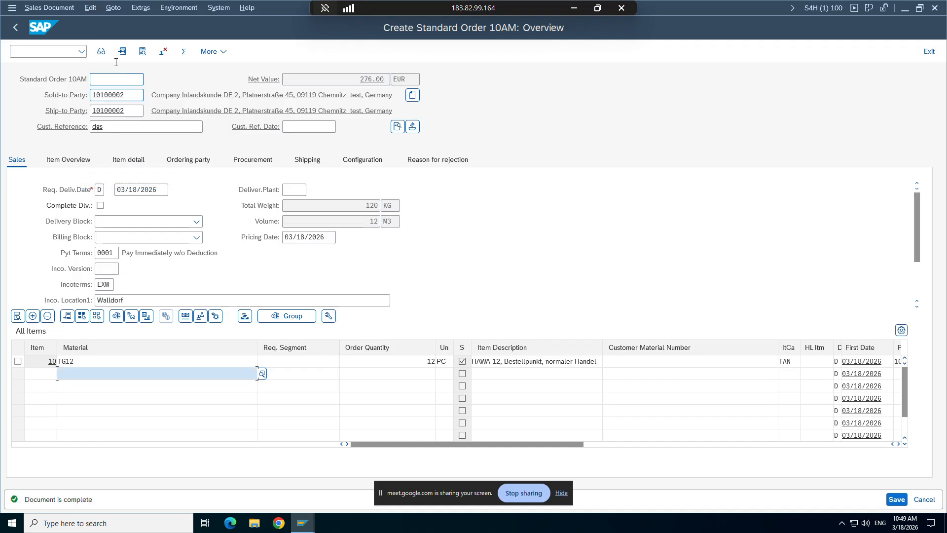
{"action": "left_click", "coordinate": [901, 504]}
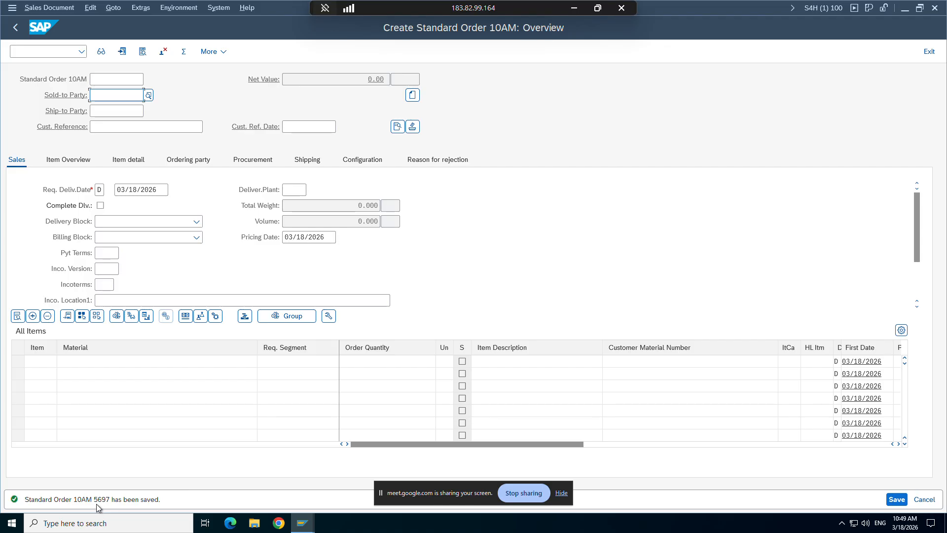
Switch to the Configuration.xlsx workbook in Excel and enter the saved sales order number in cell N8
{"action": "left_click", "coordinate": [572, 9]}
{"action": "left_click", "coordinate": [825, 168]}
{"action": "left_click", "coordinate": [819, 178]}
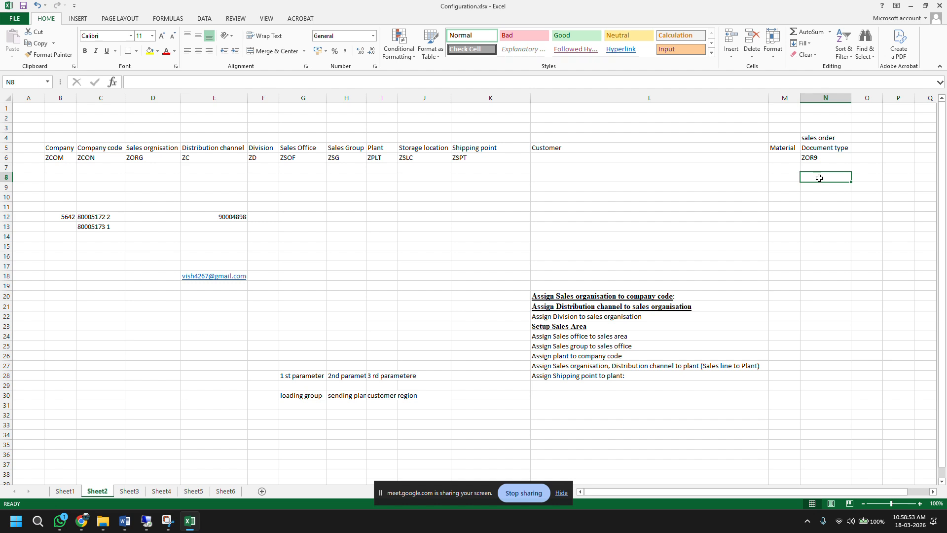
{"action": "type", "text": "5697"}
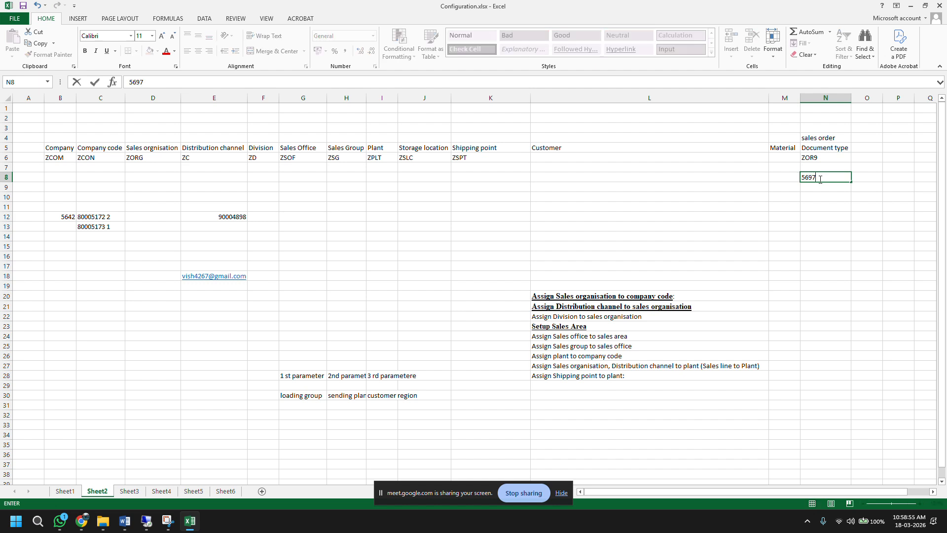
{"action": "left_click", "coordinate": [832, 225]}
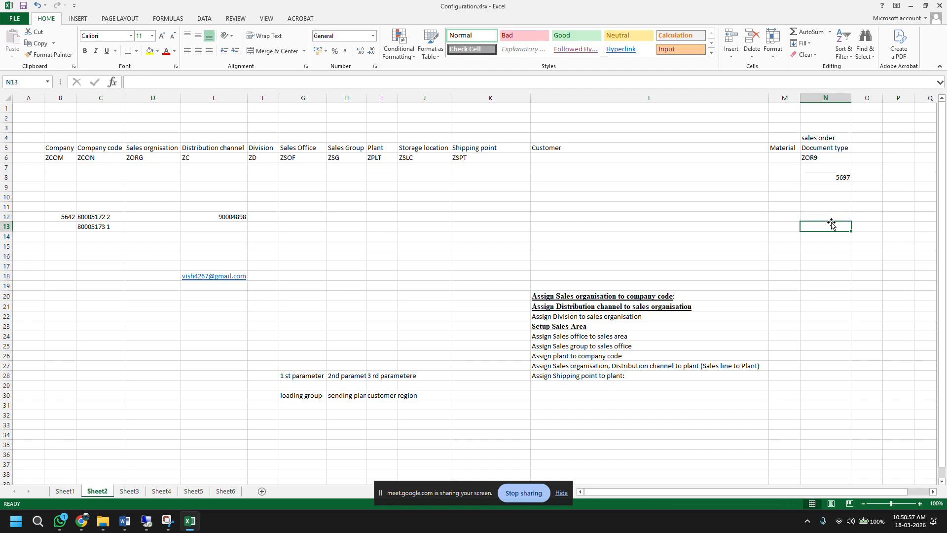
{"action": "left_click", "coordinate": [815, 158]}
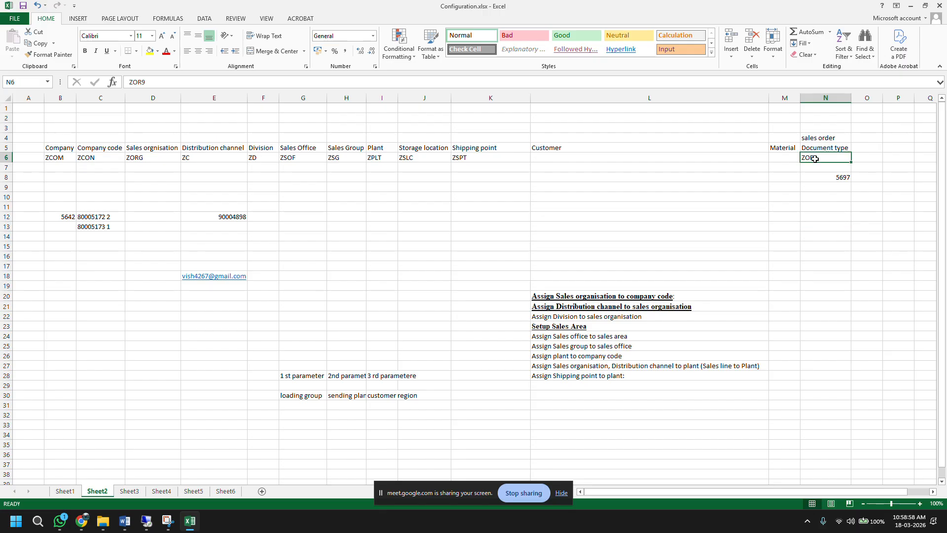
Switch back to the SAP session, start transaction VOV8 and open the details of sales document type ZOR9
{"action": "left_click", "coordinate": [147, 521]}
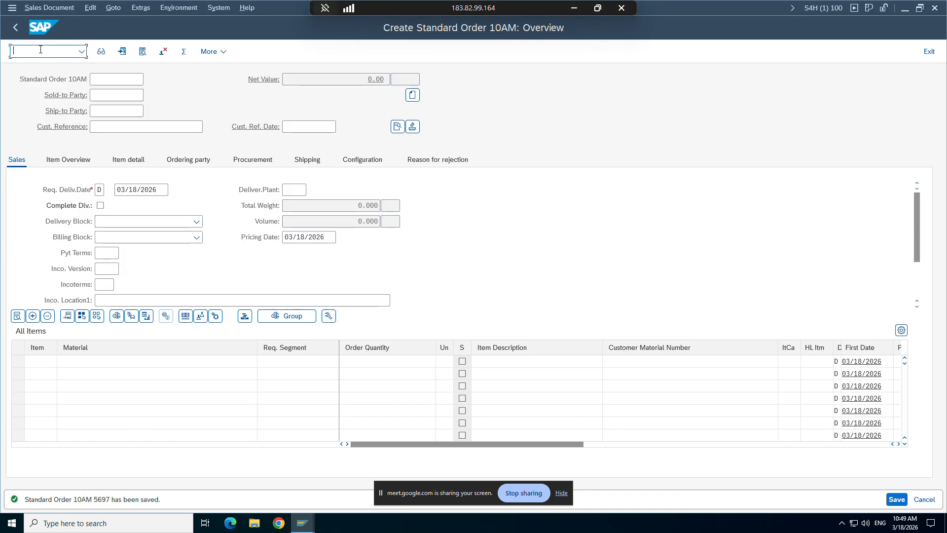
{"action": "type", "text": "/nvov8"}
{"action": "key", "text": "Return"}
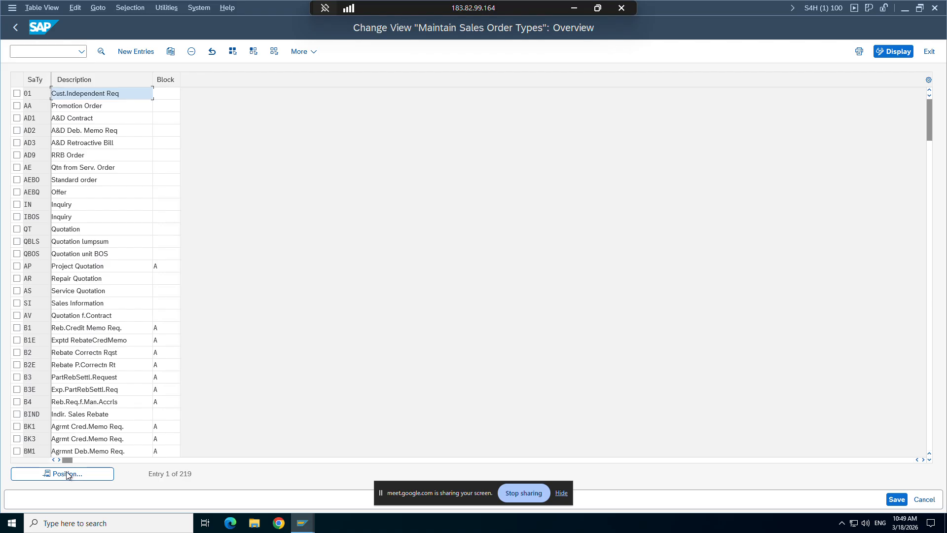
{"action": "left_click", "coordinate": [65, 473]}
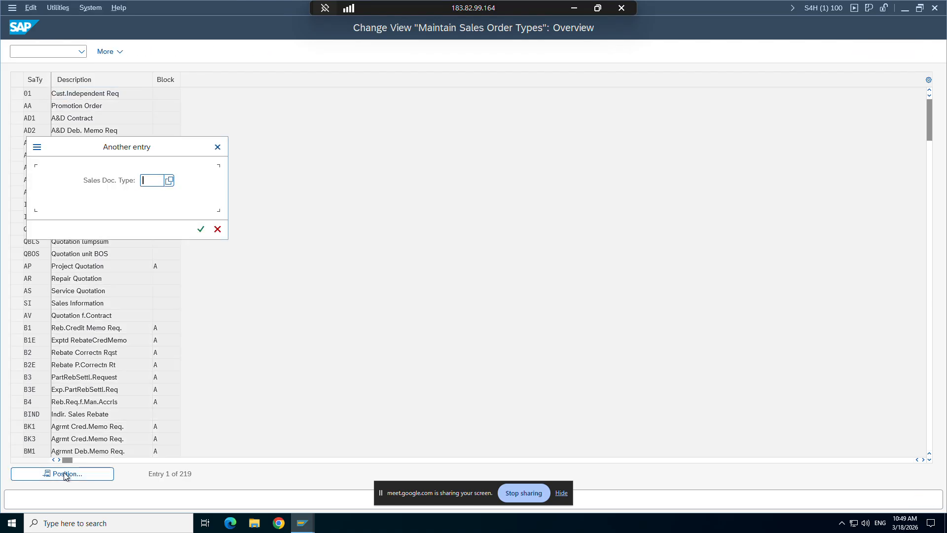
{"action": "type", "text": "zor9"}
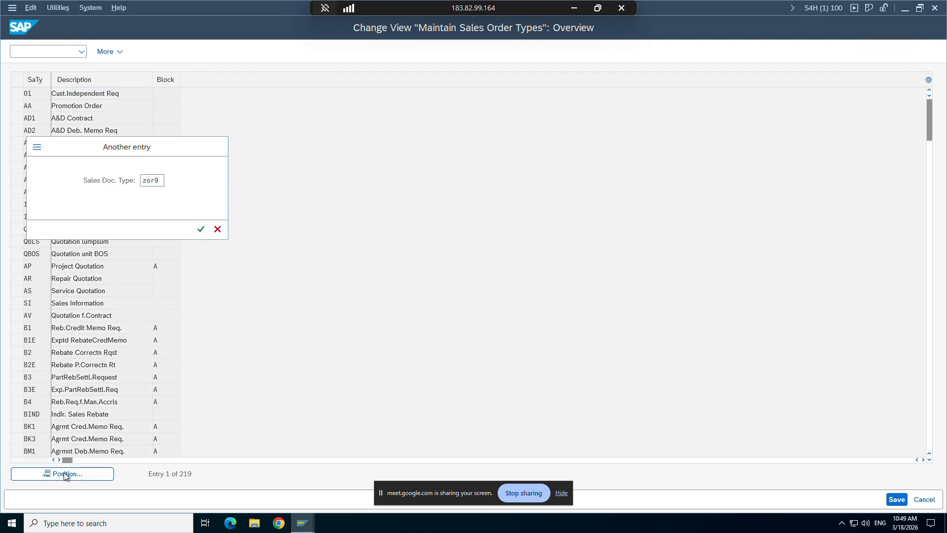
{"action": "key", "text": "Return"}
{"action": "double_click", "coordinate": [33, 93]}
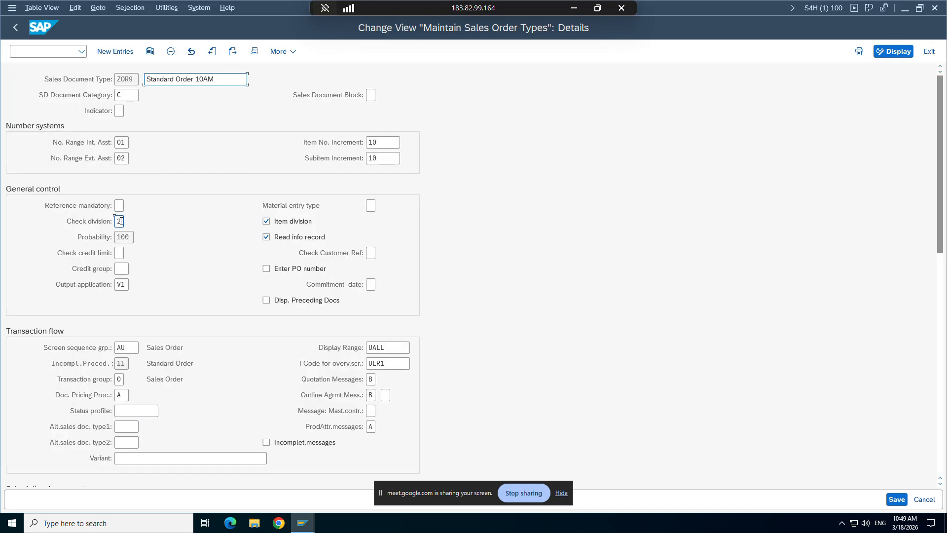
Examine ZOR9's number ranges, item increments, check division, output application, transaction group and document pricing procedure
{"action": "left_click", "coordinate": [120, 221]}
{"action": "left_click", "coordinate": [127, 284]}
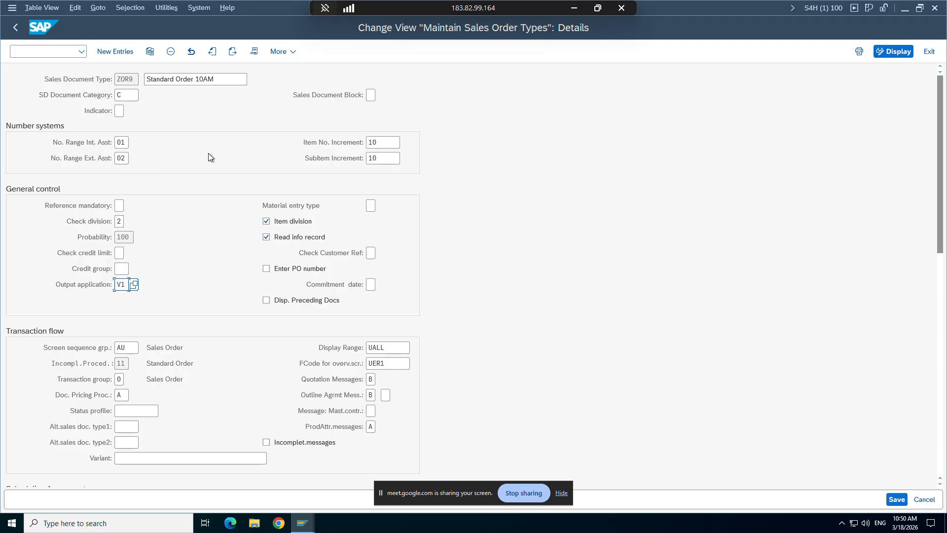
{"action": "double_click", "coordinate": [135, 79]}
{"action": "left_click_drag", "start_coordinate": [128, 80], "coordinate": [123, 82]}
{"action": "left_click", "coordinate": [123, 159]}
{"action": "key", "text": "Tab"}
{"action": "key", "text": "Tab"}
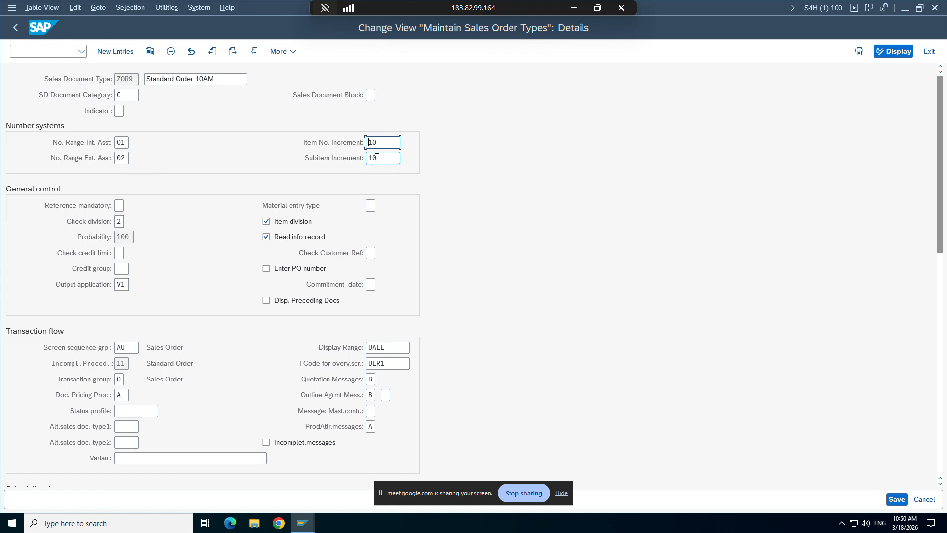
{"action": "scroll", "coordinate": [354, 339], "scroll_direction": "down", "scroll_amount": 2}
{"action": "scroll", "coordinate": [354, 340], "scroll_direction": "down", "scroll_amount": 2}
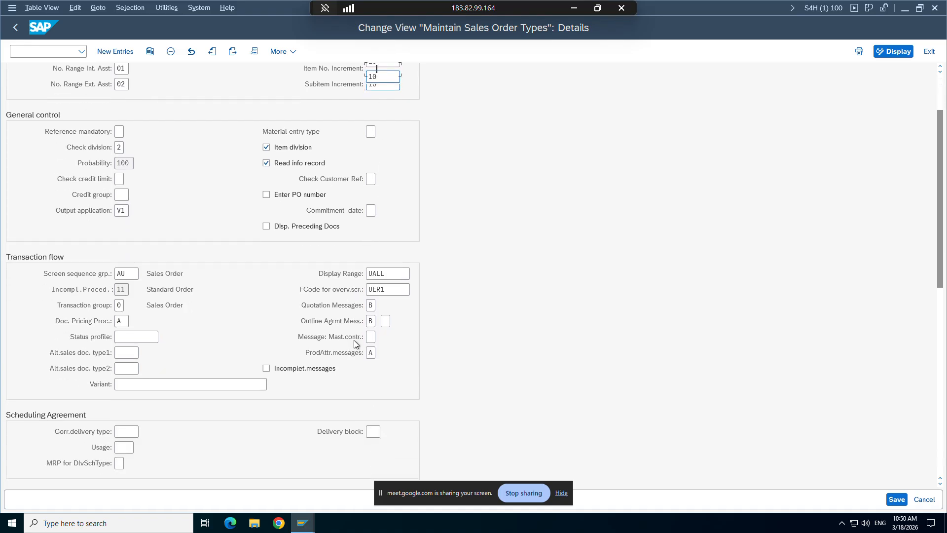
{"action": "left_click", "coordinate": [122, 303]}
{"action": "left_click", "coordinate": [122, 292]}
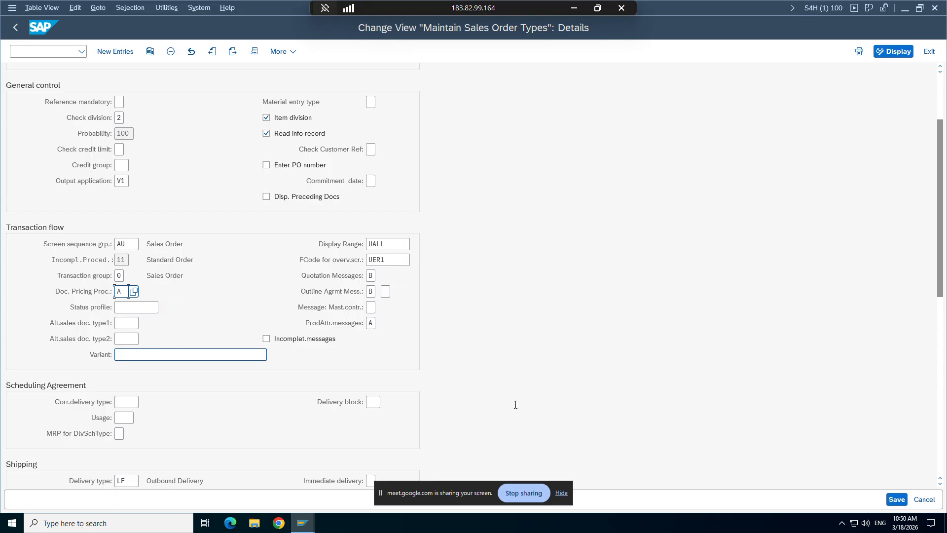
Examine ZOR9's scheduling agreement, shipping, billing and requested delivery date settings, and recheck its general control and transaction flow settings
{"action": "scroll", "coordinate": [592, 407], "scroll_direction": "down", "scroll_amount": 7}
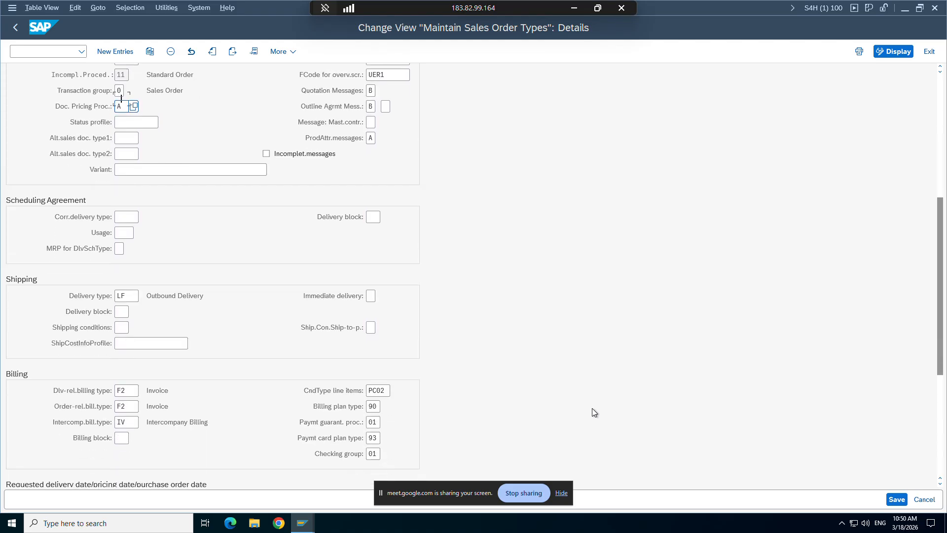
{"action": "scroll", "coordinate": [592, 408], "scroll_direction": "down", "scroll_amount": 5}
{"action": "scroll", "coordinate": [591, 406], "scroll_direction": "up", "scroll_amount": 2}
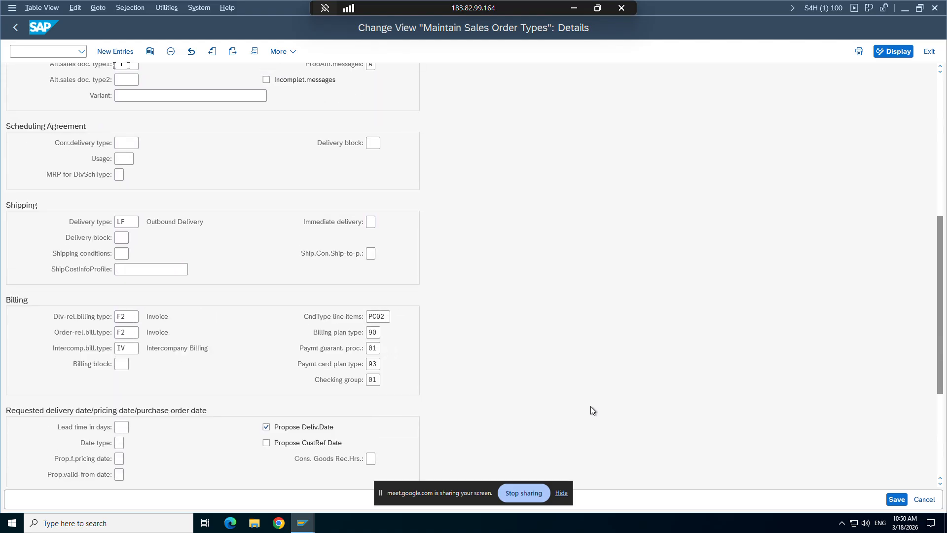
{"action": "scroll", "coordinate": [591, 407], "scroll_direction": "up", "scroll_amount": 9}
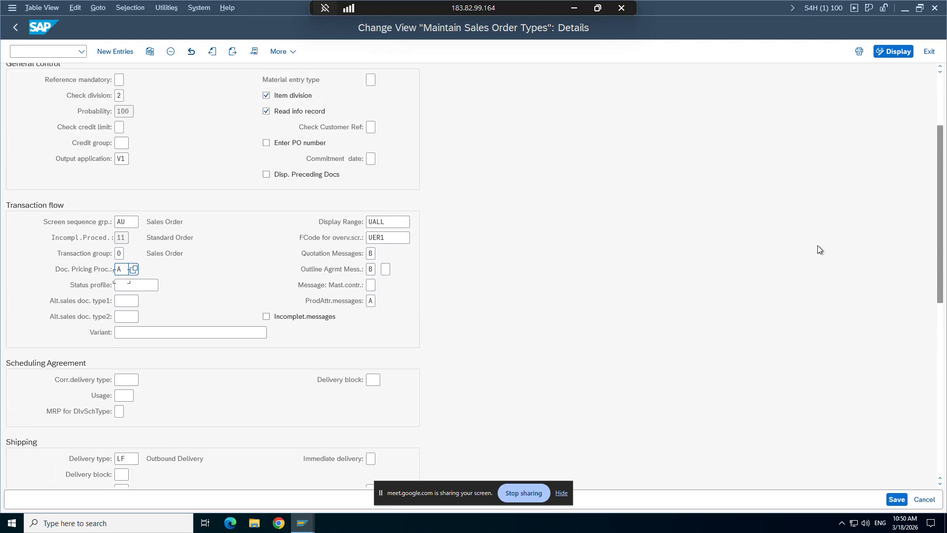
{"action": "scroll", "coordinate": [817, 245], "scroll_direction": "up", "scroll_amount": 5}
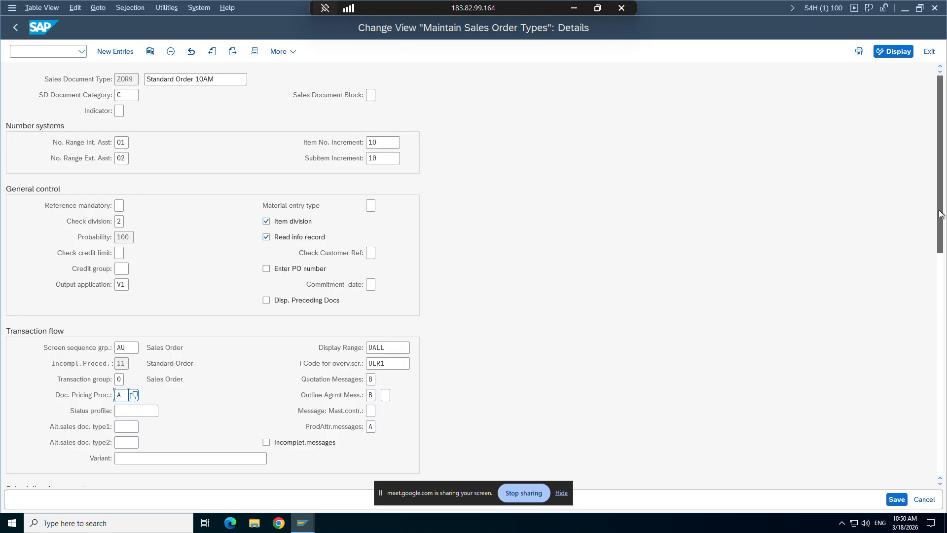
{"action": "scroll", "coordinate": [940, 213], "scroll_direction": "down", "scroll_amount": 4}
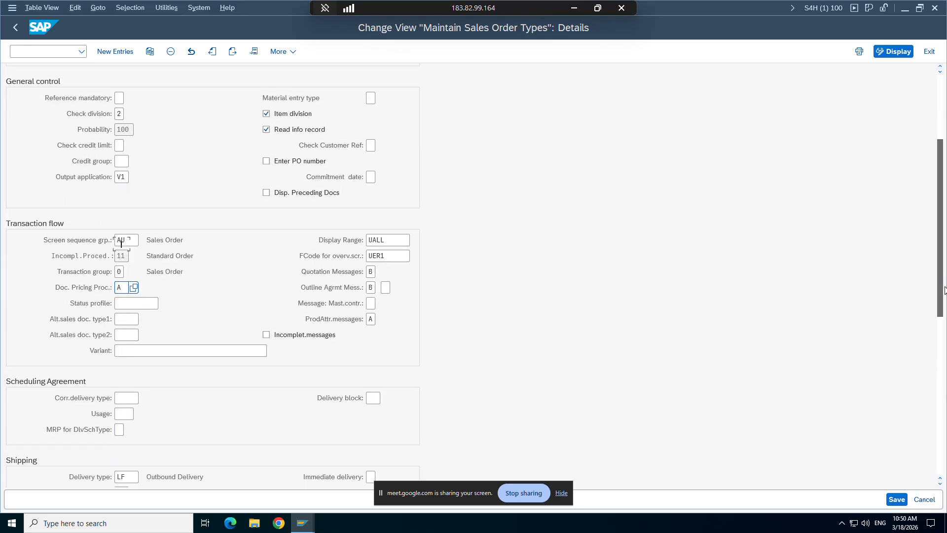
{"action": "scroll", "coordinate": [944, 291], "scroll_direction": "down", "scroll_amount": 4}
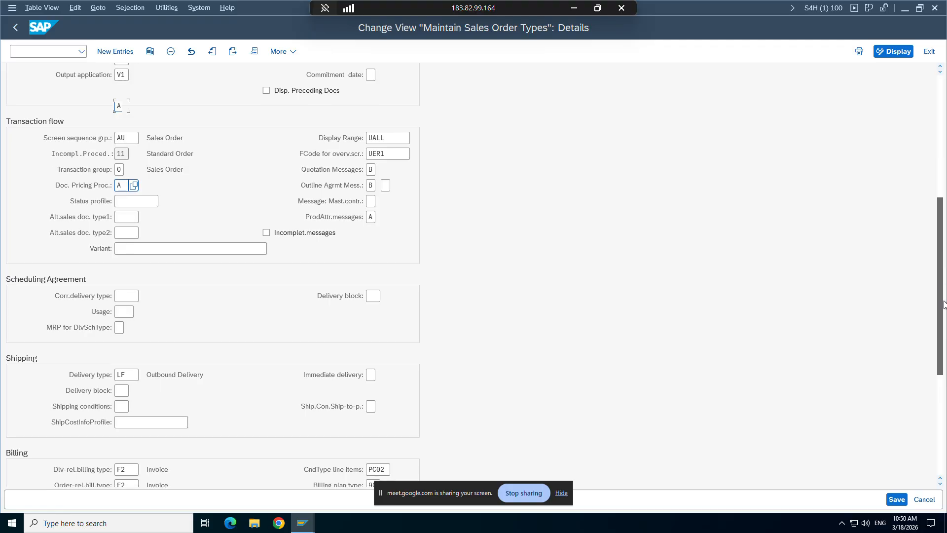
{"action": "scroll", "coordinate": [944, 296], "scroll_direction": "down", "scroll_amount": 11}
{"action": "scroll", "coordinate": [942, 197], "scroll_direction": "up", "scroll_amount": 5}
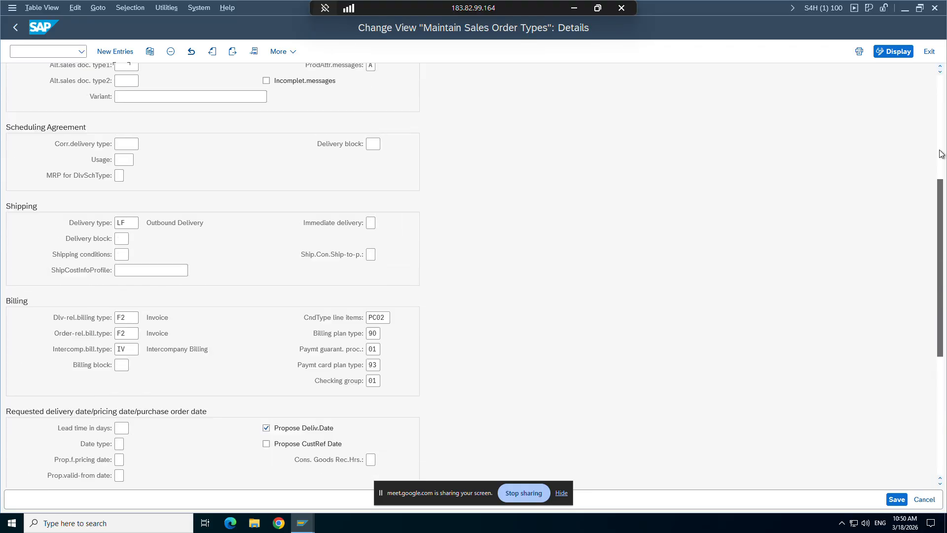
{"action": "scroll", "coordinate": [940, 154], "scroll_direction": "up", "scroll_amount": 13}
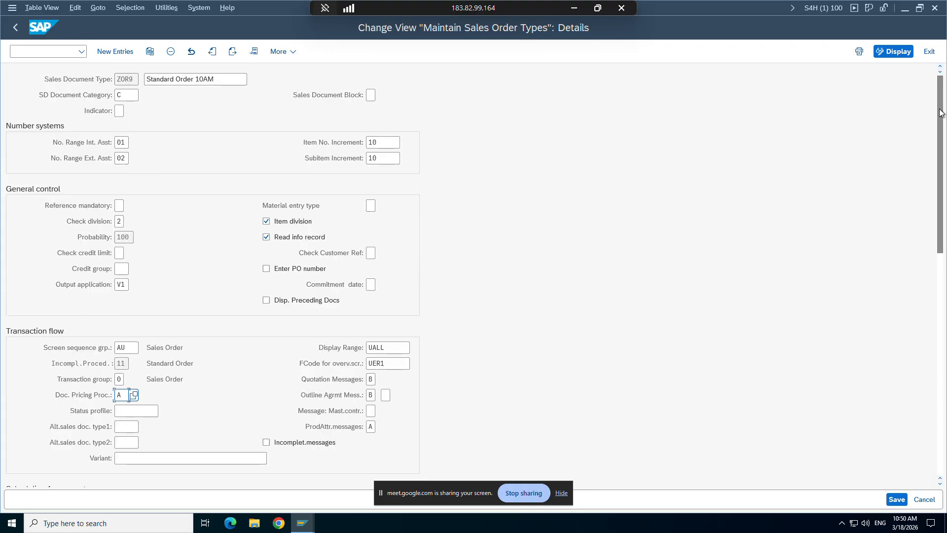
Return to the sales order types overview and switch from the SAP session to the Configuration.xlsx workbook in Excel
{"action": "left_click", "coordinate": [17, 27]}
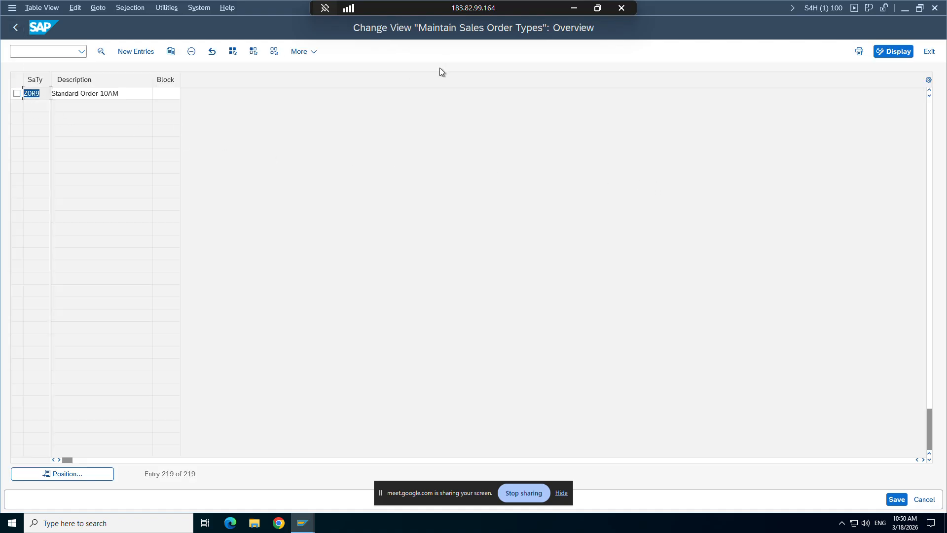
{"action": "left_click", "coordinate": [574, 9]}
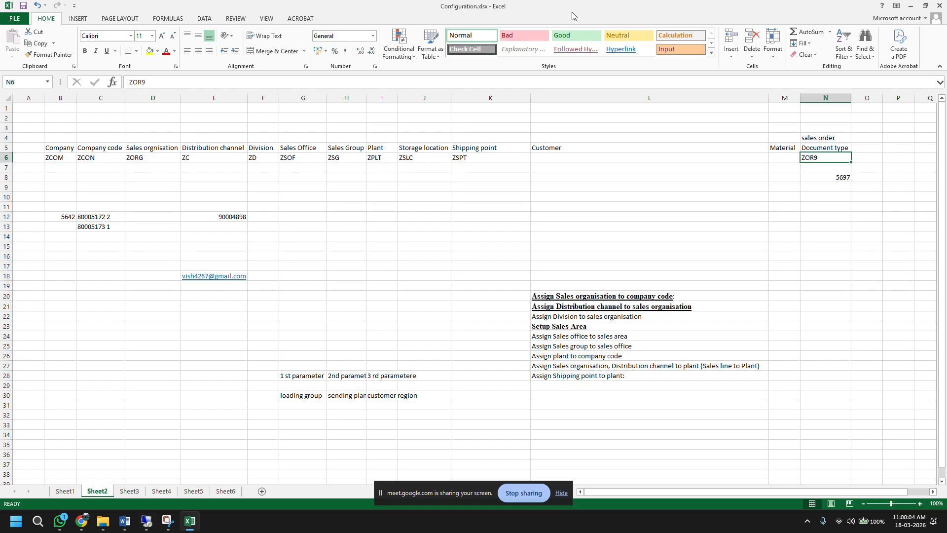